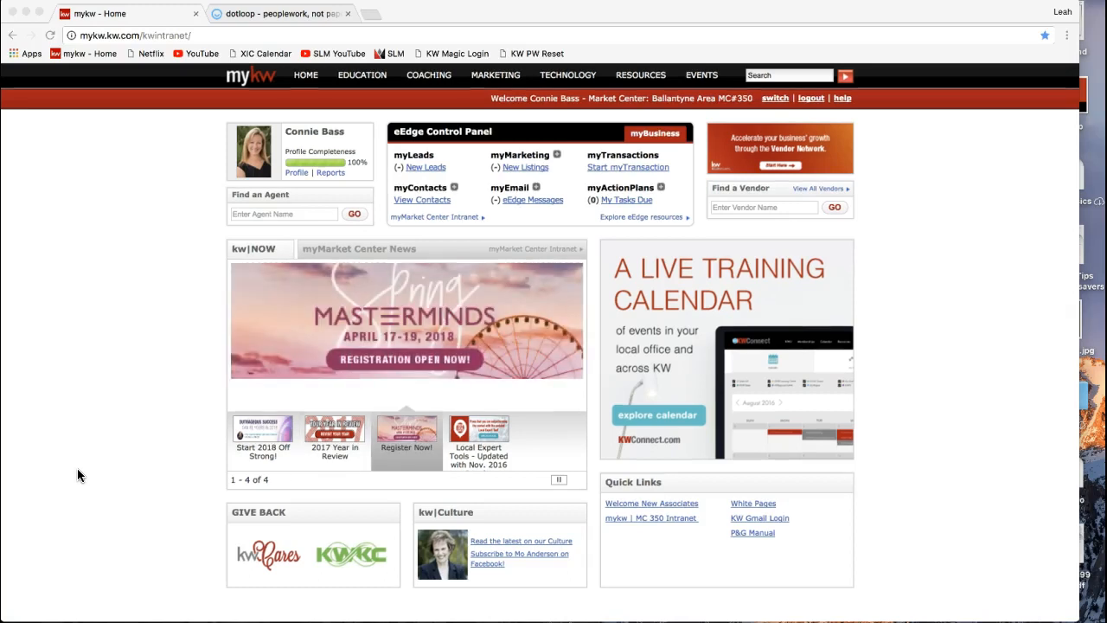
- Log out of mykw to reach the OneLogin sign-in page, then widen the browser window
{"action": "left_click", "coordinate": [809, 100]}
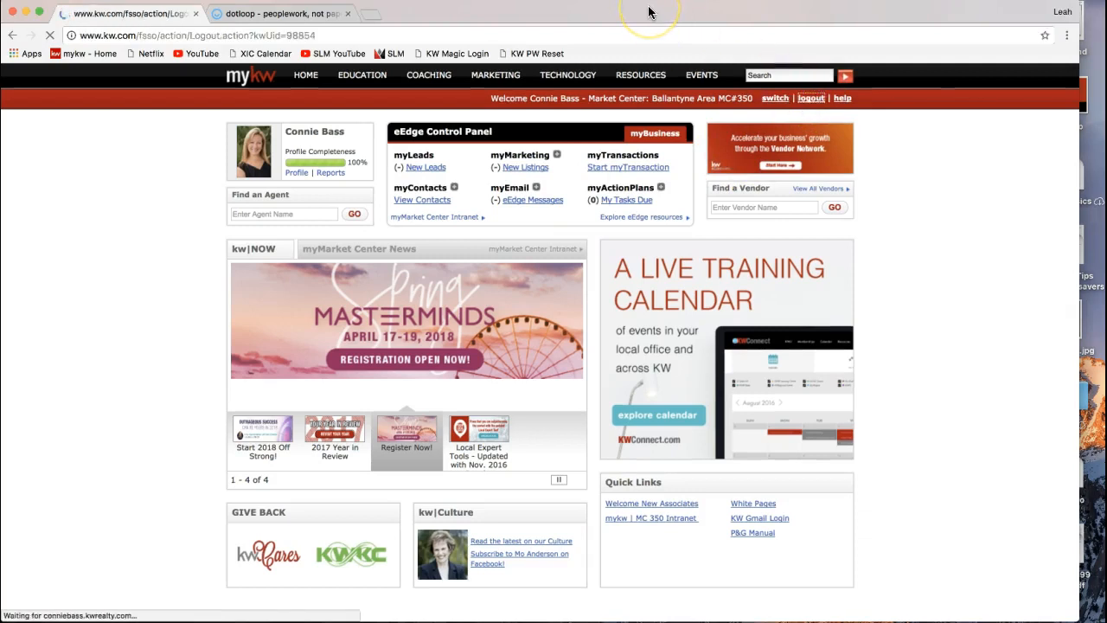
{"action": "left_click_drag", "start_coordinate": [1078, 349], "coordinate": [1100, 349]}
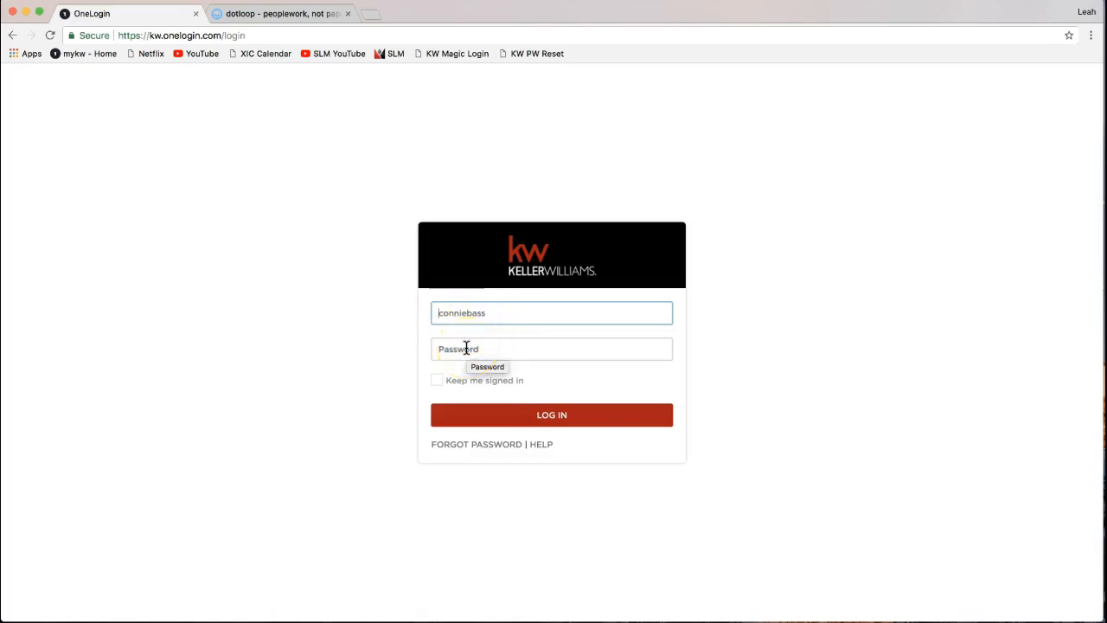
- Enter the account password on OneLogin and submit to sign back into mykw
{"action": "left_click", "coordinate": [466, 347]}
{"action": "type", "text": "*********"}
{"action": "key", "text": "Return"}
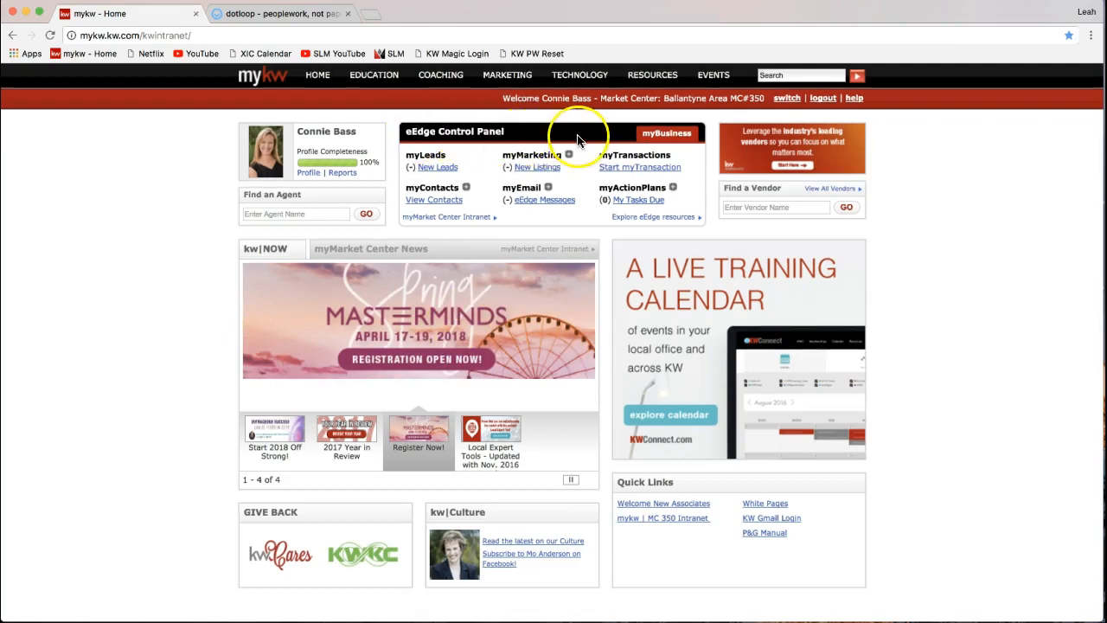
{"action": "left_click_drag", "start_coordinate": [403, 132], "coordinate": [509, 139]}
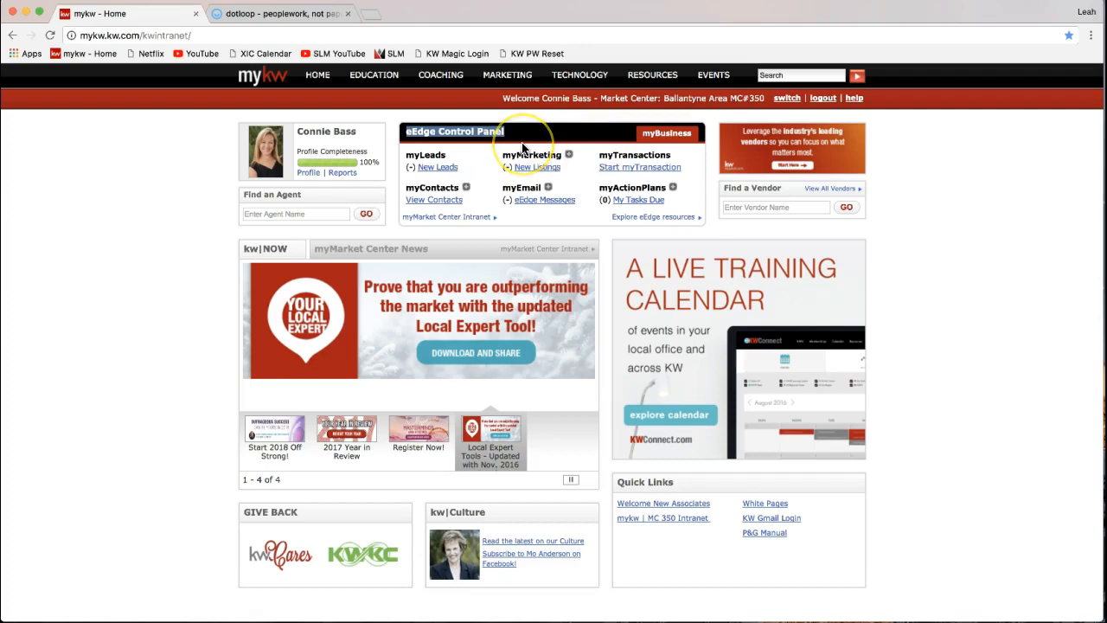
{"action": "double_click", "coordinate": [603, 155]}
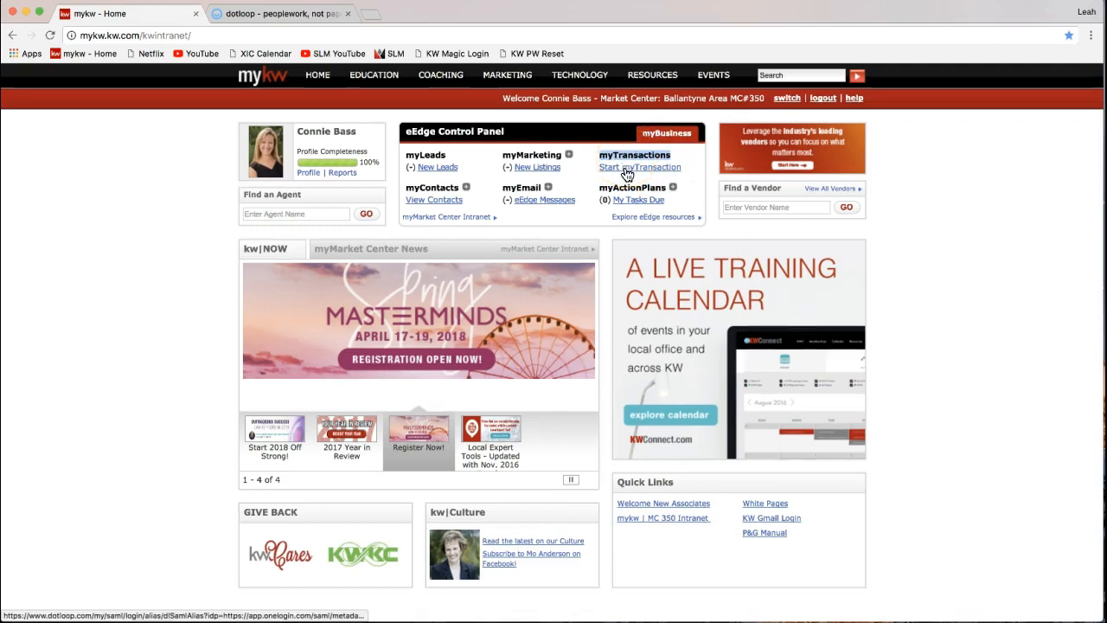
{"action": "left_click", "coordinate": [638, 171]}
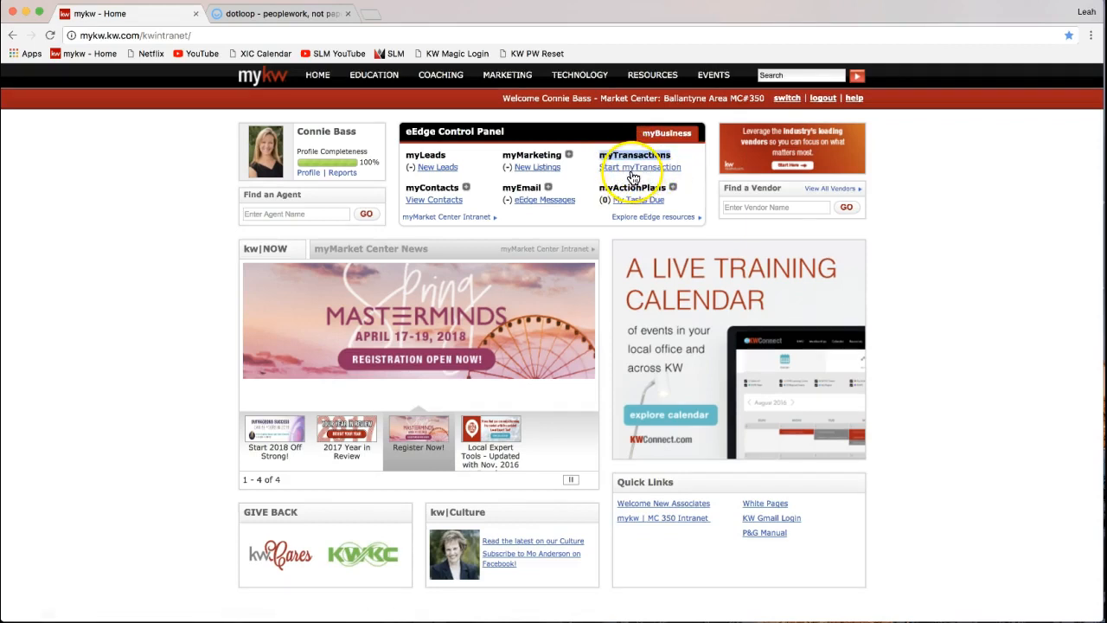
{"action": "left_click", "coordinate": [633, 176]}
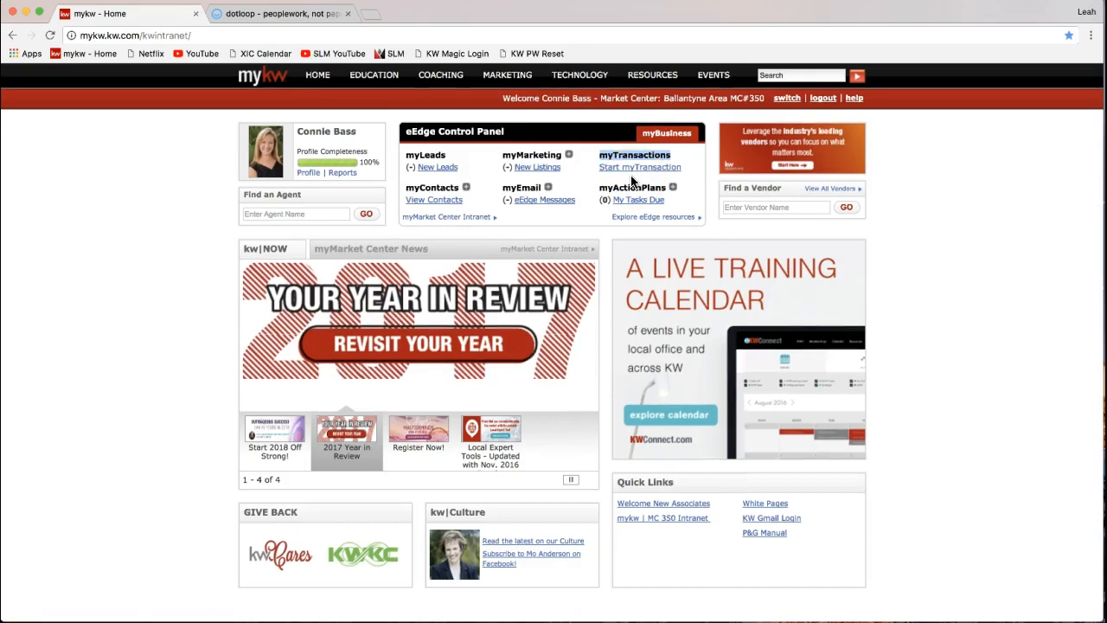
- Switch to the dotloop Loops page and highlight the 'premium' label
{"action": "left_click", "coordinate": [284, 14]}
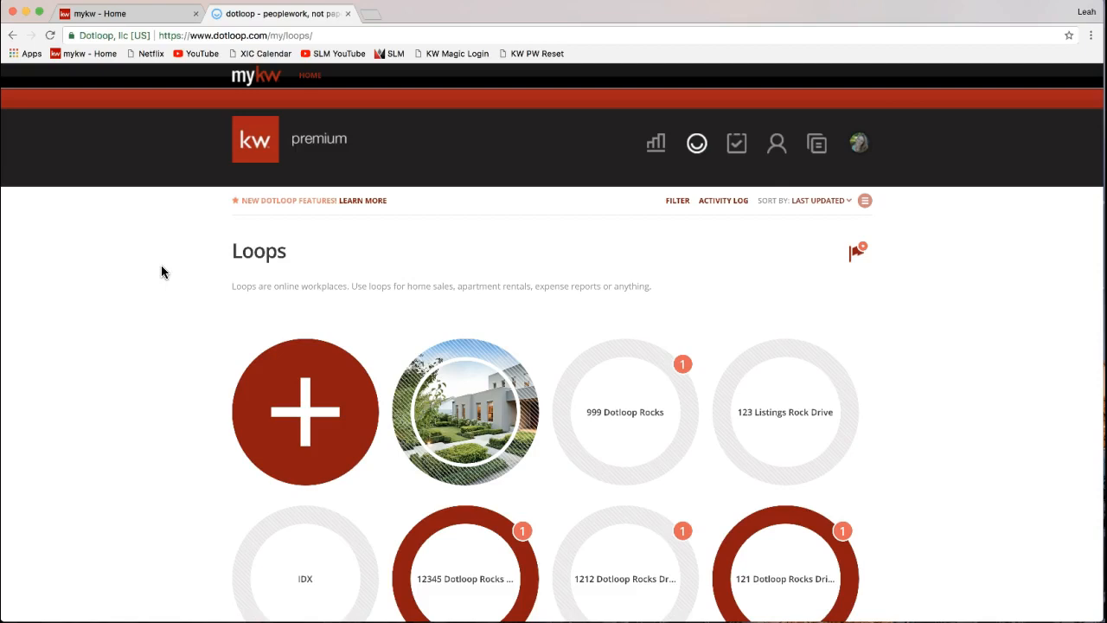
{"action": "left_click", "coordinate": [308, 143]}
{"action": "left_click_drag", "start_coordinate": [308, 147], "coordinate": [346, 141]}
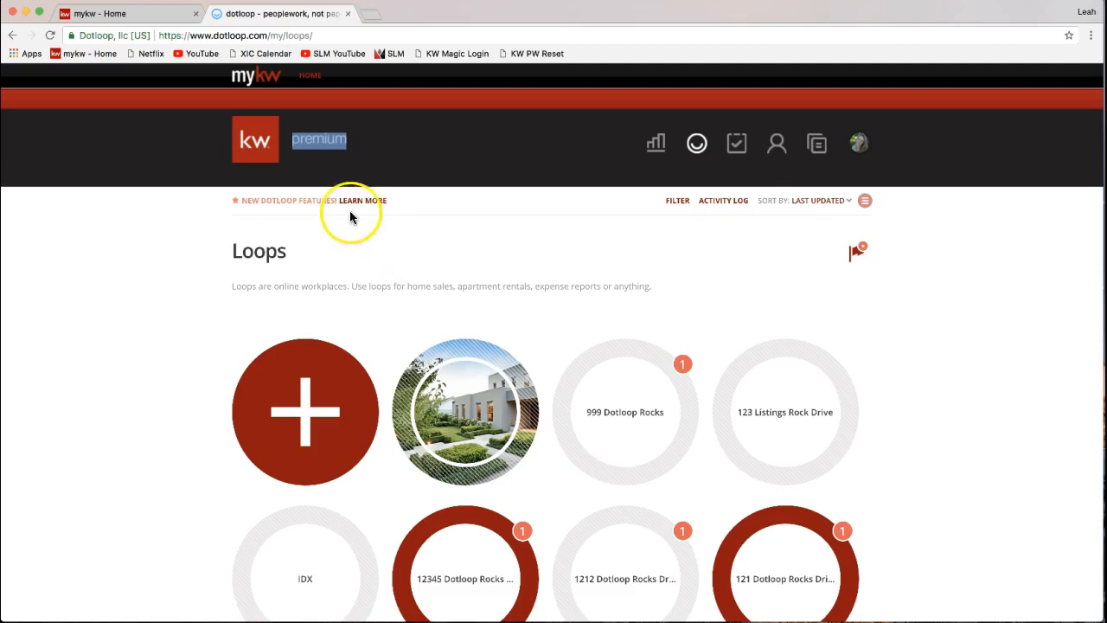
{"action": "left_click", "coordinate": [319, 166]}
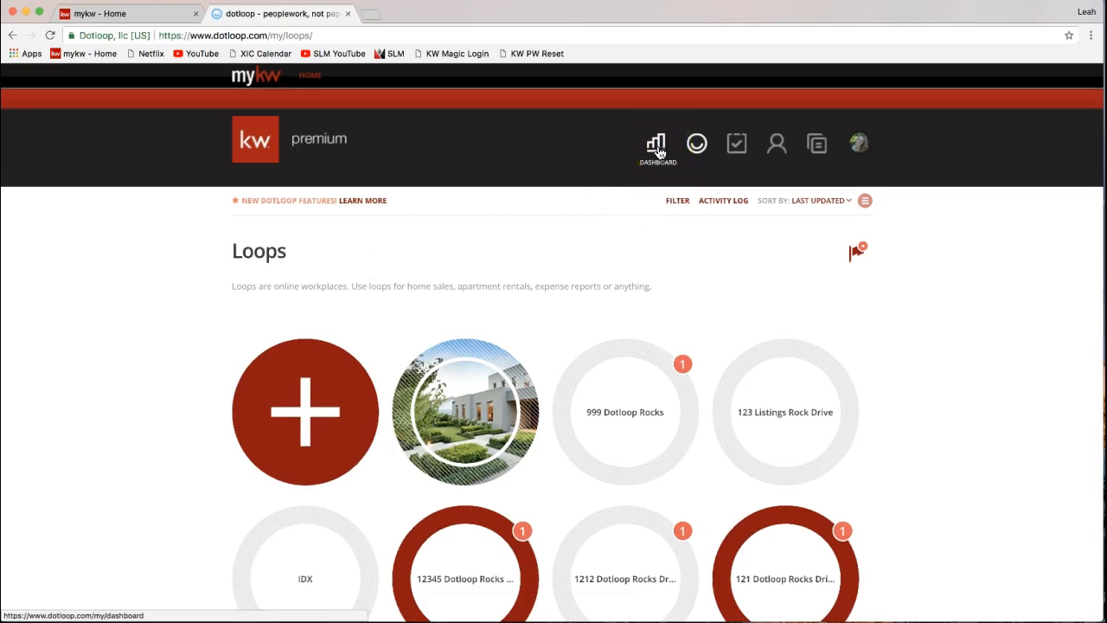
{"action": "left_click", "coordinate": [860, 145]}
{"action": "left_click", "coordinate": [872, 162]}
{"action": "left_click", "coordinate": [655, 152]}
{"action": "left_click", "coordinate": [657, 154]}
{"action": "left_click", "coordinate": [698, 149]}
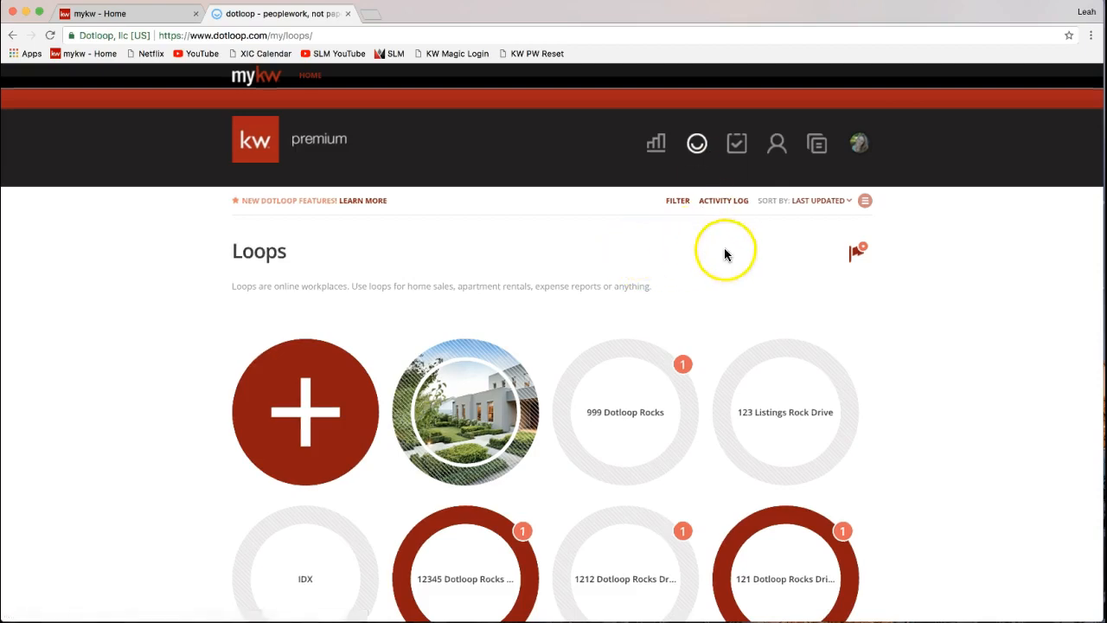
{"action": "left_click", "coordinate": [700, 149]}
{"action": "left_click", "coordinate": [738, 145]}
{"action": "left_click", "coordinate": [737, 143]}
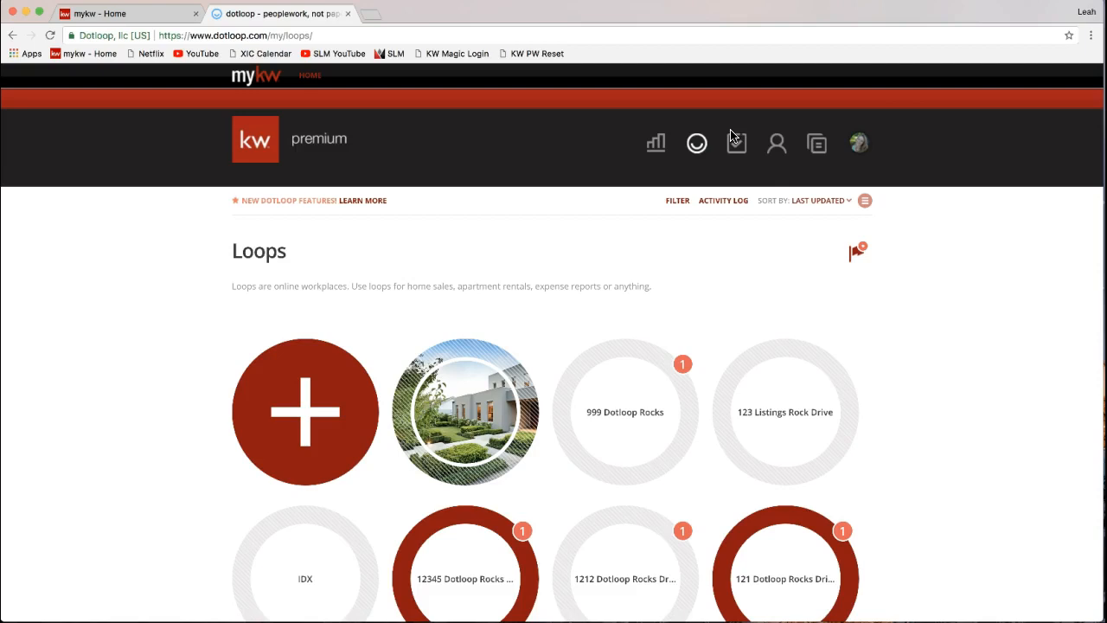
{"action": "left_click", "coordinate": [734, 143]}
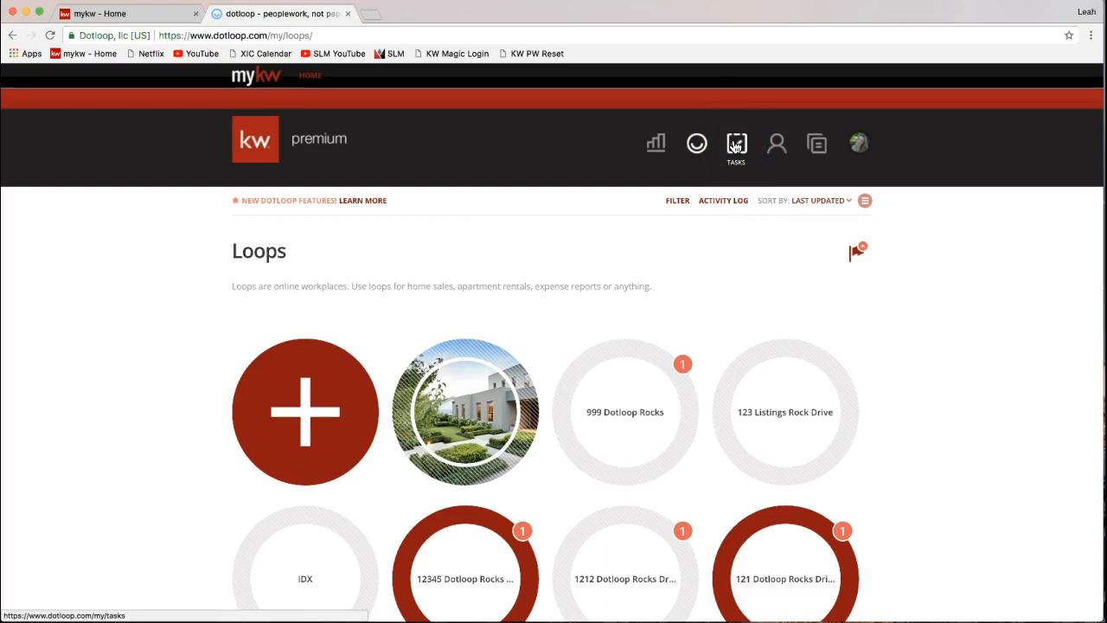
{"action": "left_click", "coordinate": [778, 146]}
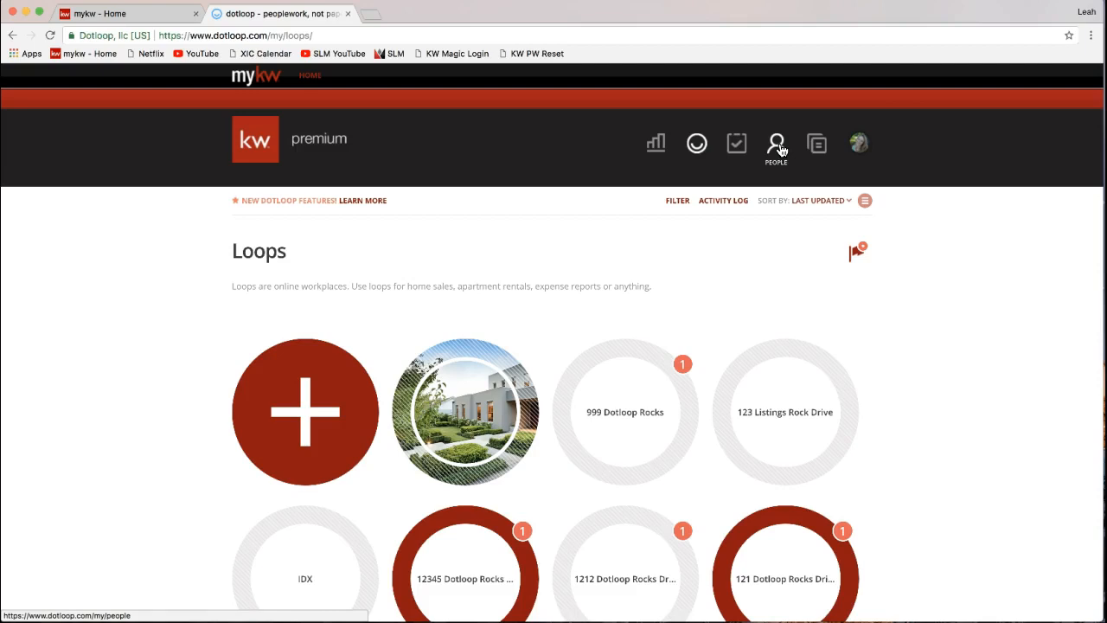
{"action": "left_click", "coordinate": [779, 149]}
{"action": "left_click", "coordinate": [817, 147]}
- Open the avatar menu listing the Training, KW - Burlington and Keller Williams admin profiles
{"action": "left_click", "coordinate": [822, 154]}
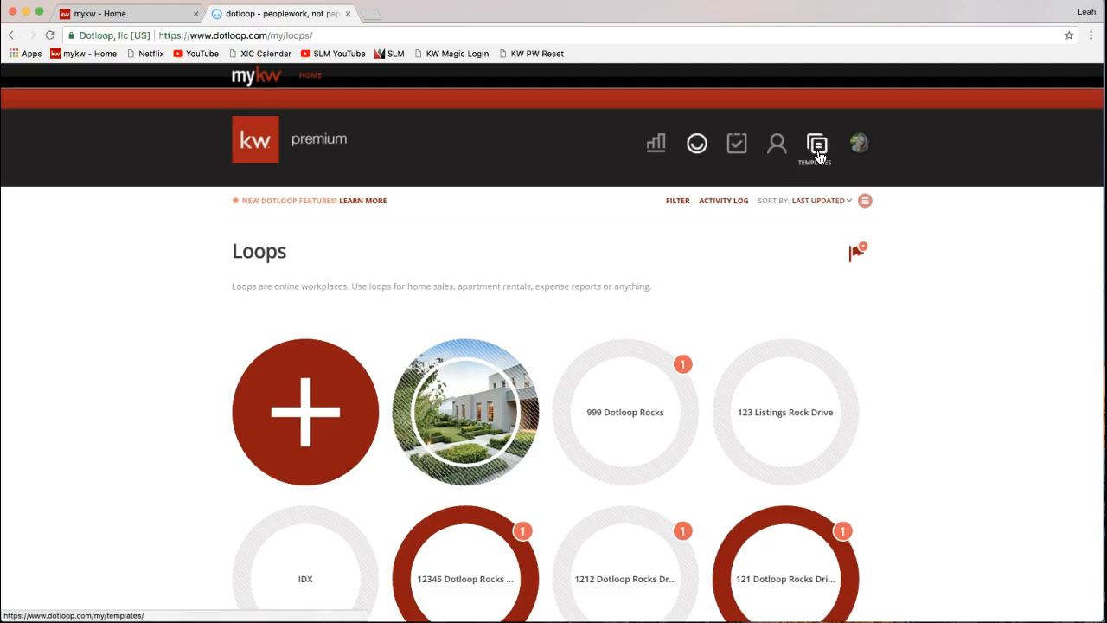
{"action": "left_click", "coordinate": [817, 154]}
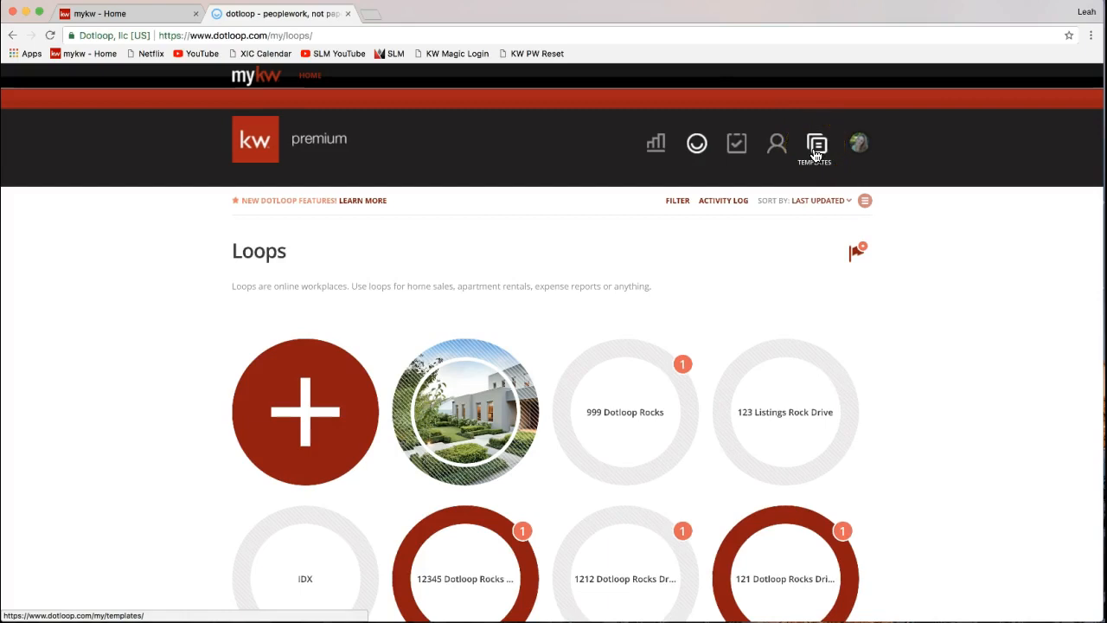
{"action": "left_click", "coordinate": [854, 145]}
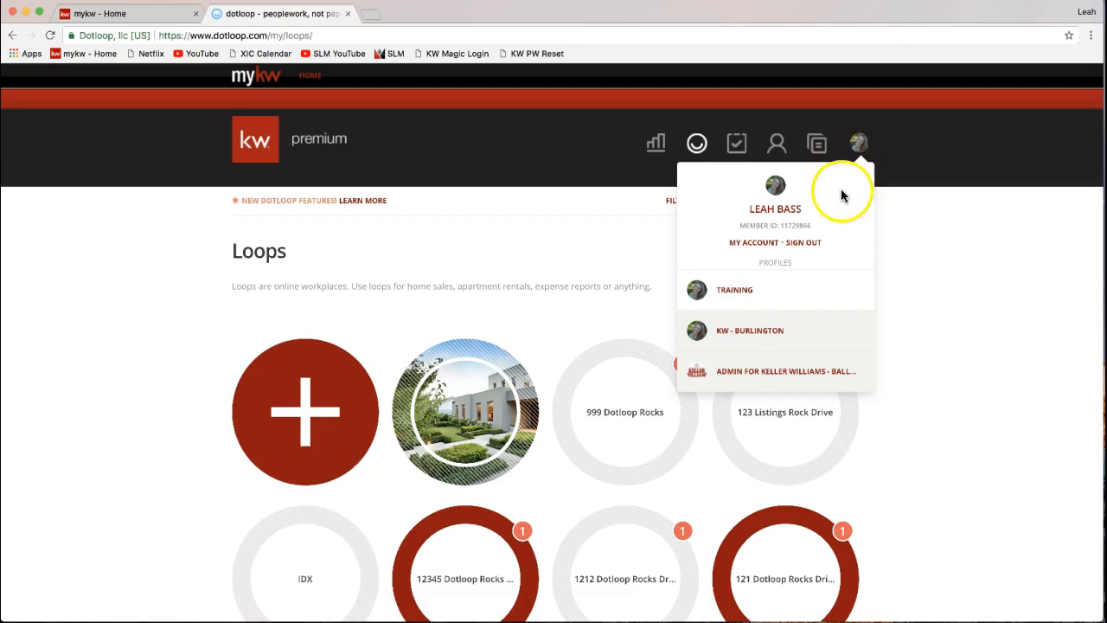
{"action": "left_click_drag", "start_coordinate": [740, 226], "coordinate": [815, 232]}
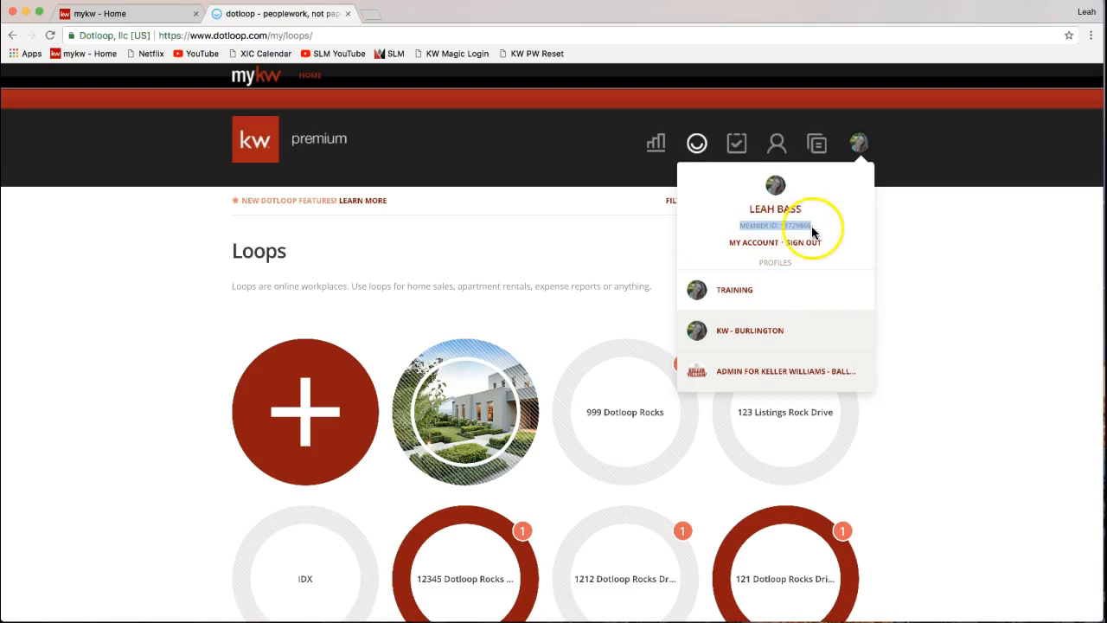
{"action": "left_click", "coordinate": [764, 232]}
{"action": "left_click", "coordinate": [858, 142]}
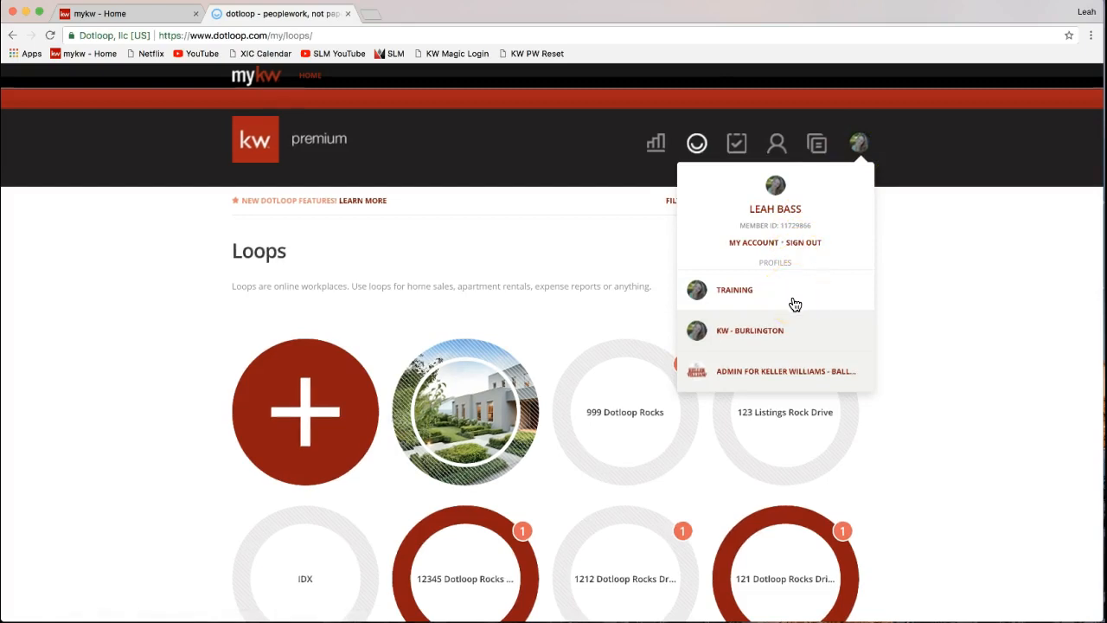
{"action": "left_click", "coordinate": [817, 327]}
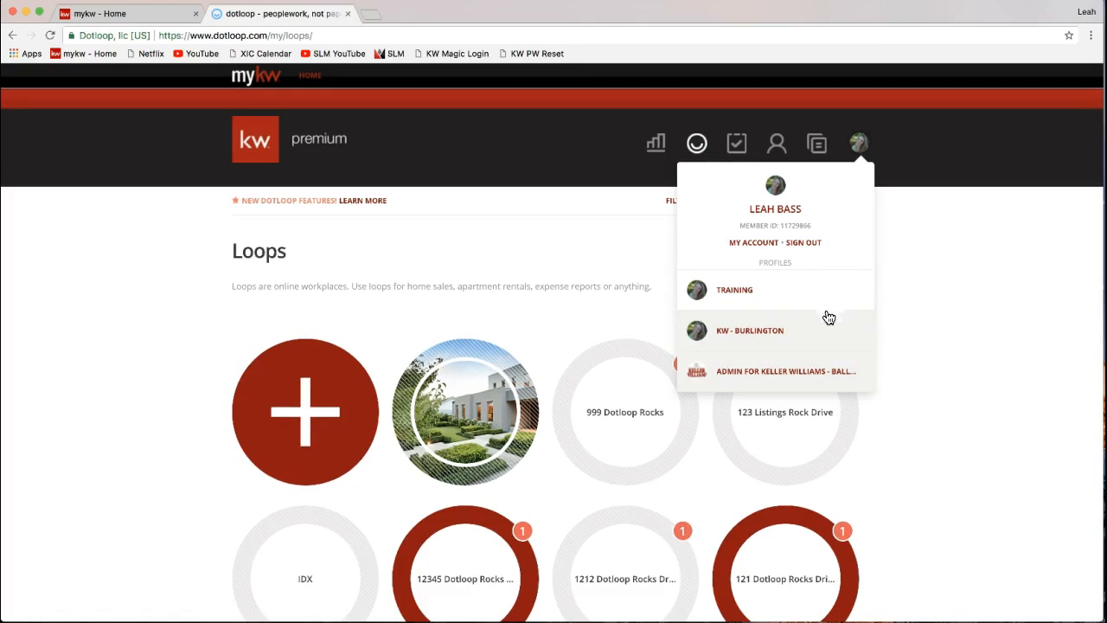
{"action": "left_click", "coordinate": [827, 326]}
{"action": "left_click", "coordinate": [750, 248]}
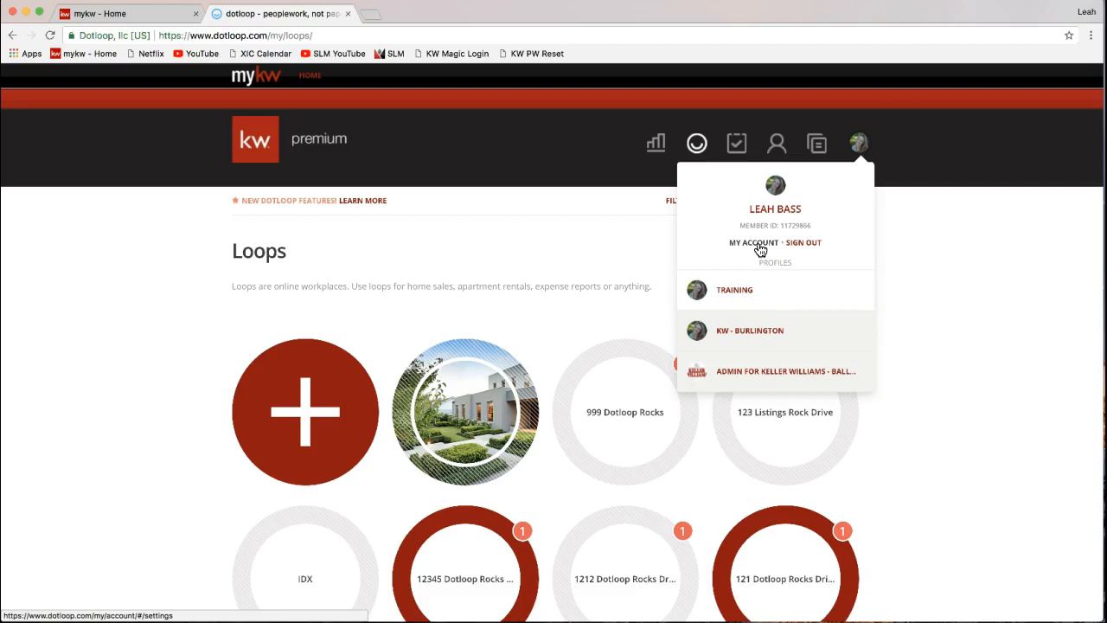
- Go to My Account settings and scroll down through Personal Information
{"action": "left_click", "coordinate": [759, 250]}
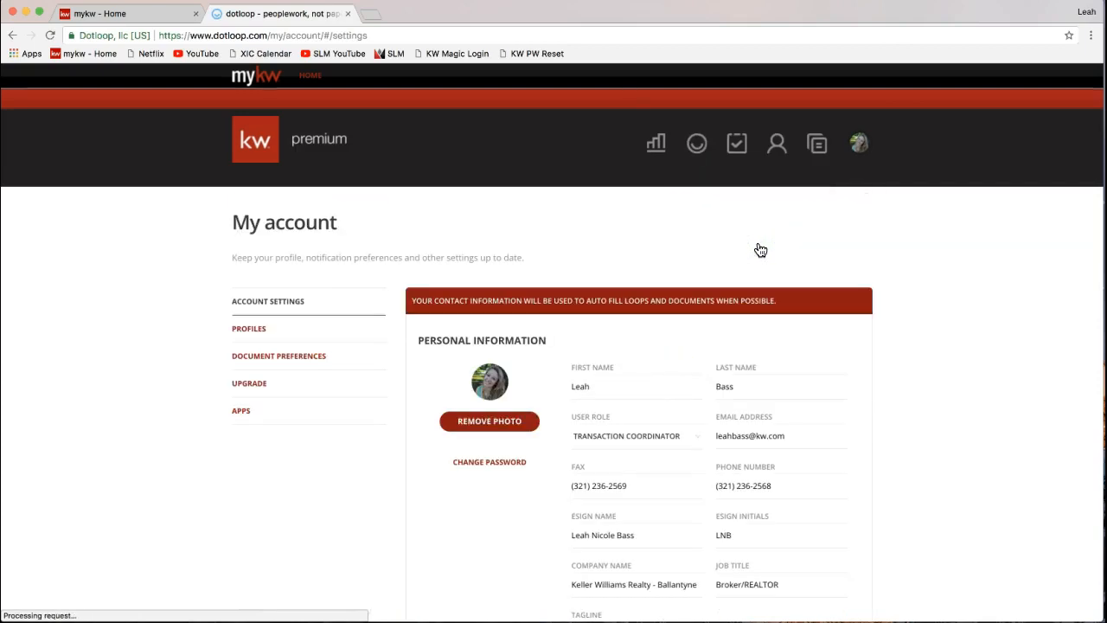
{"action": "left_click", "coordinate": [859, 143]}
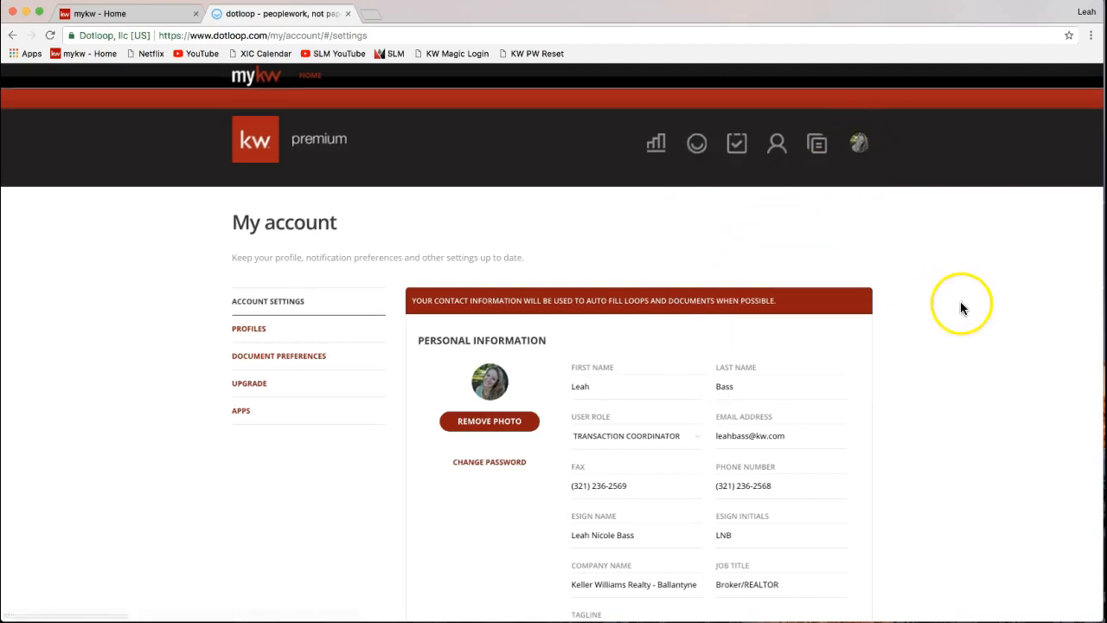
{"action": "scroll", "coordinate": [960, 303], "scroll_direction": "down", "scroll_amount": 3}
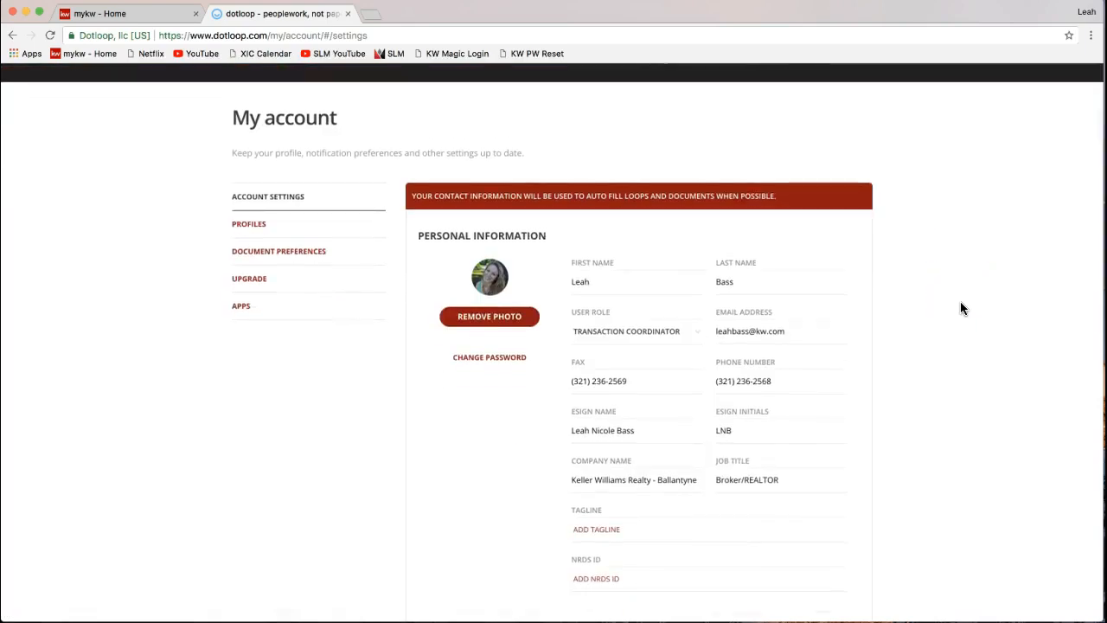
{"action": "scroll", "coordinate": [961, 302], "scroll_direction": "down", "scroll_amount": 1}
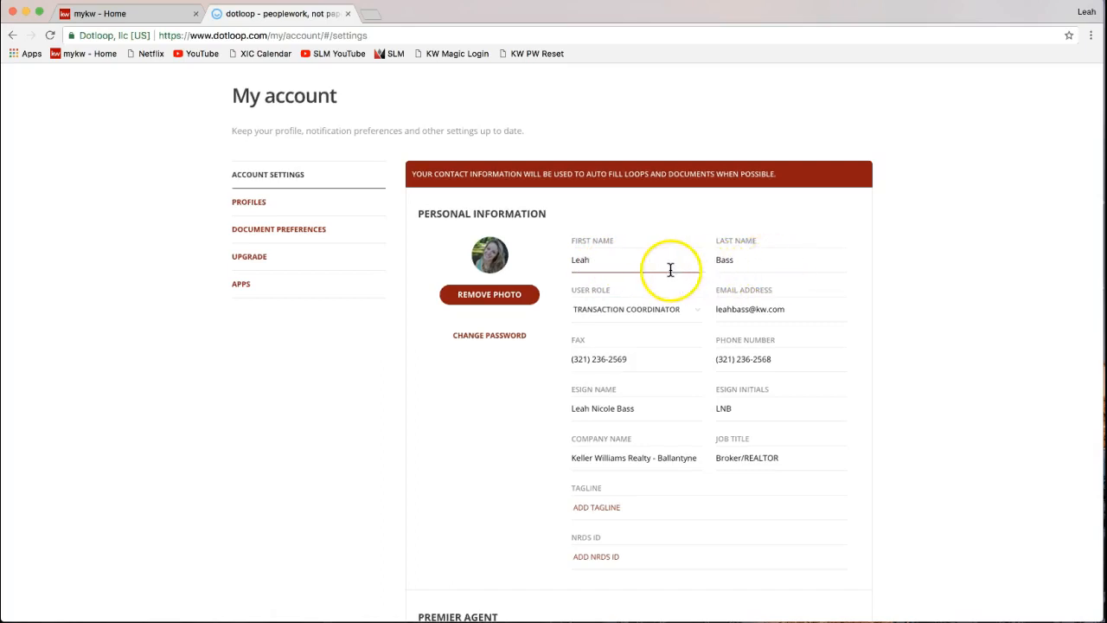
- Review the account email, phone number and fax number fields
{"action": "scroll", "coordinate": [891, 279], "scroll_direction": "down", "scroll_amount": 2}
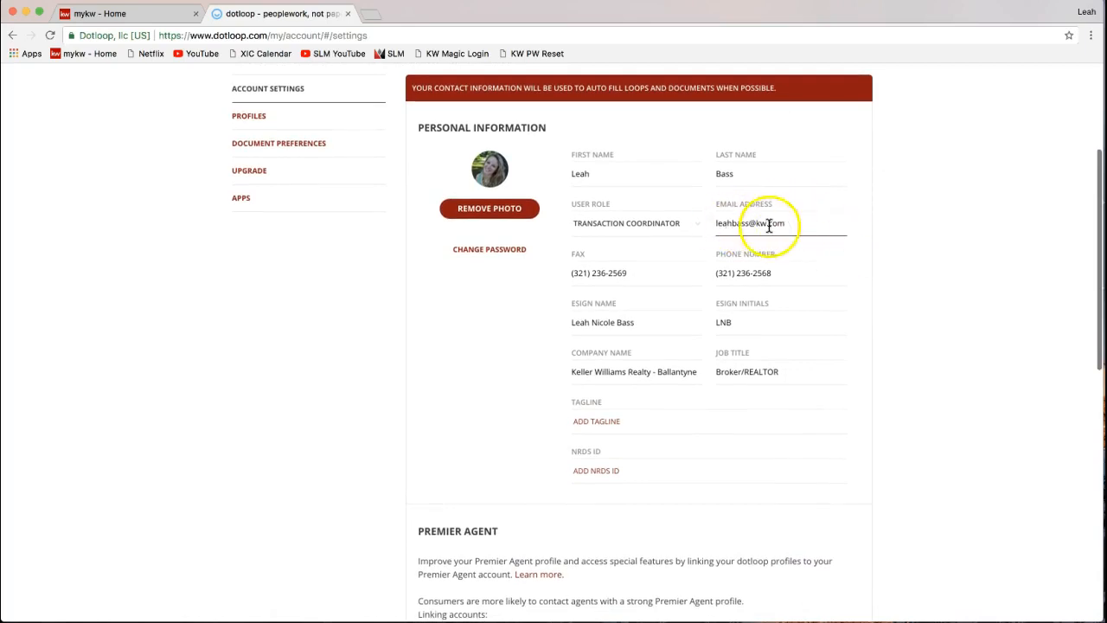
{"action": "left_click_drag", "start_coordinate": [716, 223], "coordinate": [792, 223]}
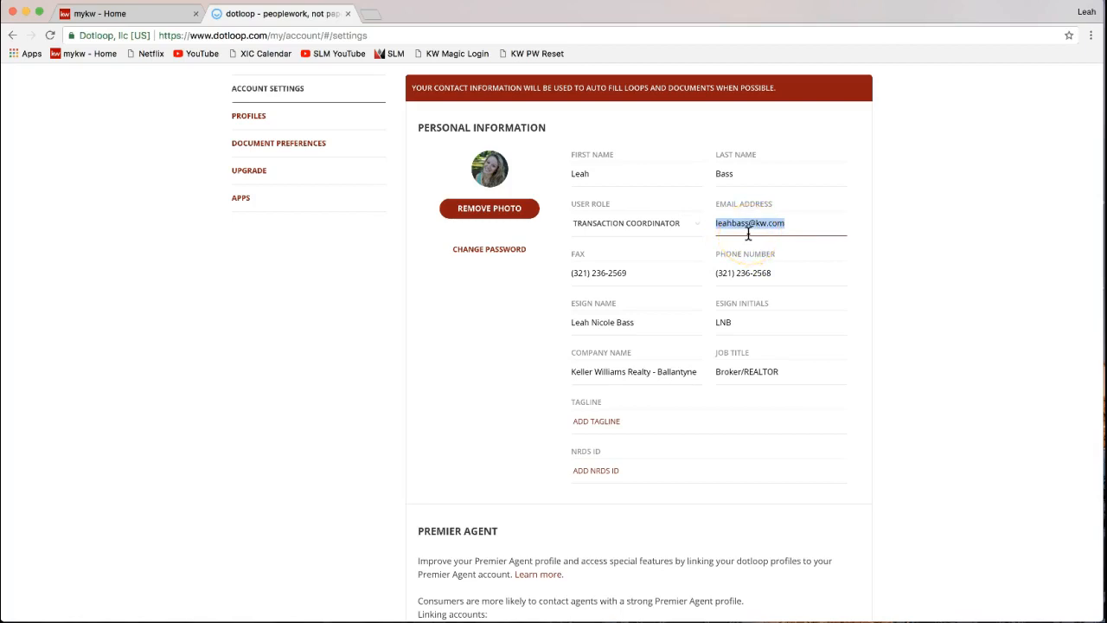
{"action": "left_click", "coordinate": [748, 271]}
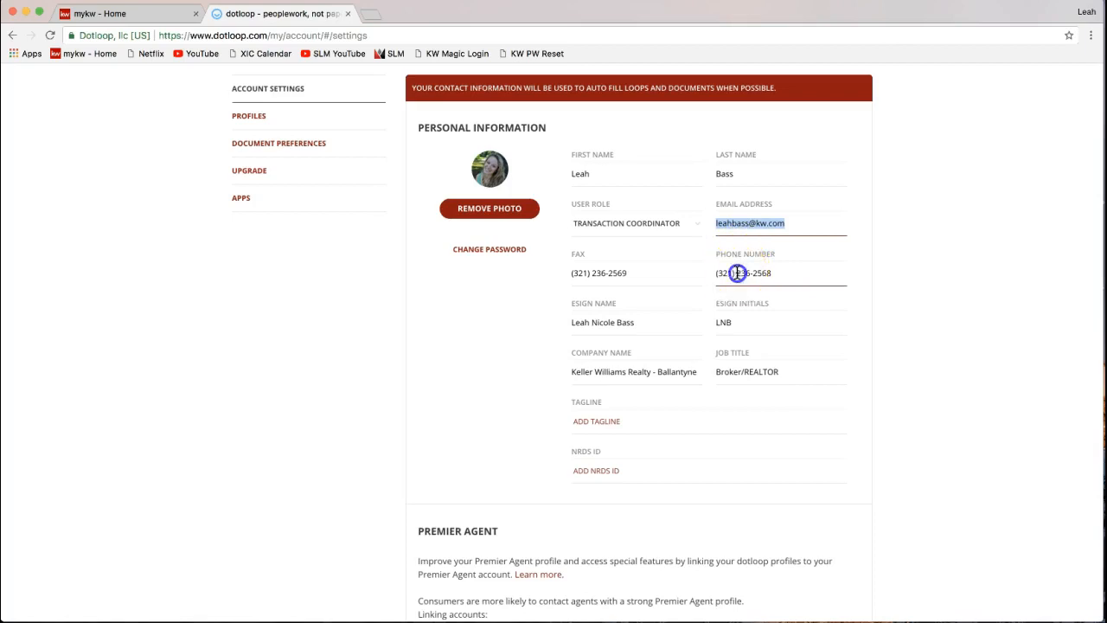
{"action": "left_click", "coordinate": [640, 273]}
{"action": "left_click", "coordinate": [749, 286]}
{"action": "left_click", "coordinate": [770, 278]}
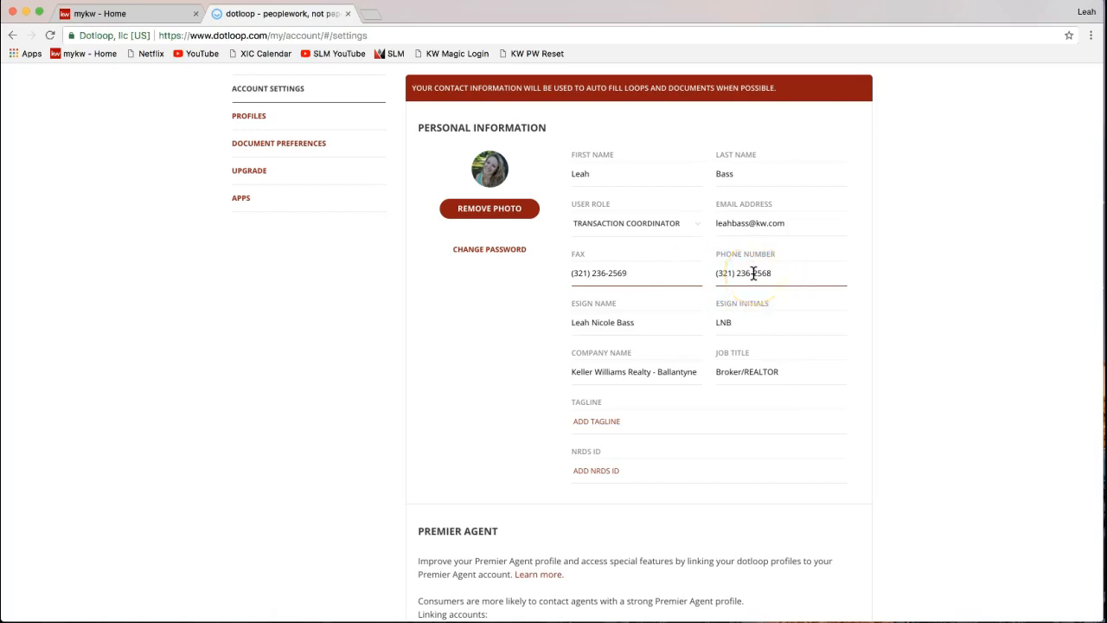
{"action": "left_click", "coordinate": [638, 276]}
- Select the eSign name text and place the caret at the middle name
{"action": "left_click", "coordinate": [627, 322]}
{"action": "left_click_drag", "start_coordinate": [569, 303], "coordinate": [619, 303]}
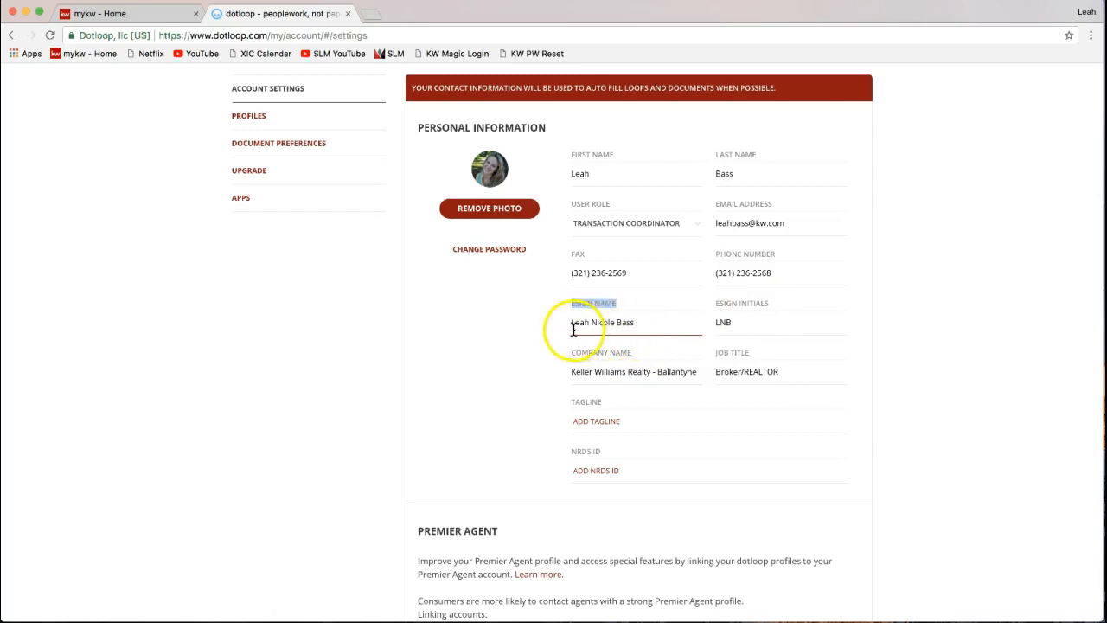
{"action": "left_click", "coordinate": [597, 321]}
- Delete the middle name from the eSign name and the middle initial from the eSign initials
{"action": "key", "text": "BackSpace"}
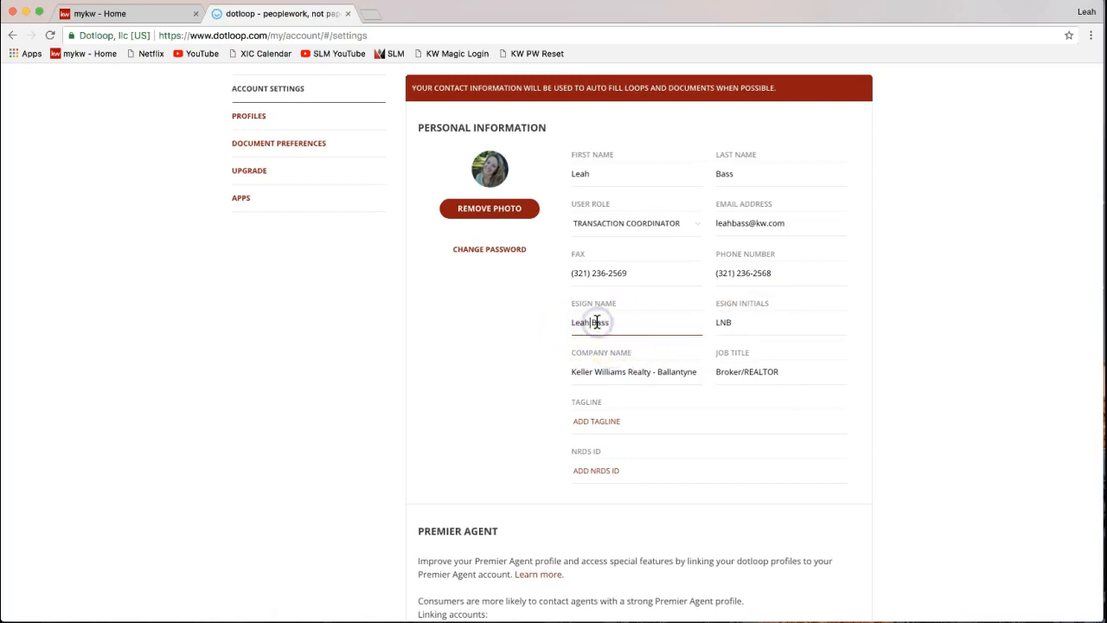
{"action": "left_click", "coordinate": [725, 324]}
{"action": "key", "text": "BackSpace"}
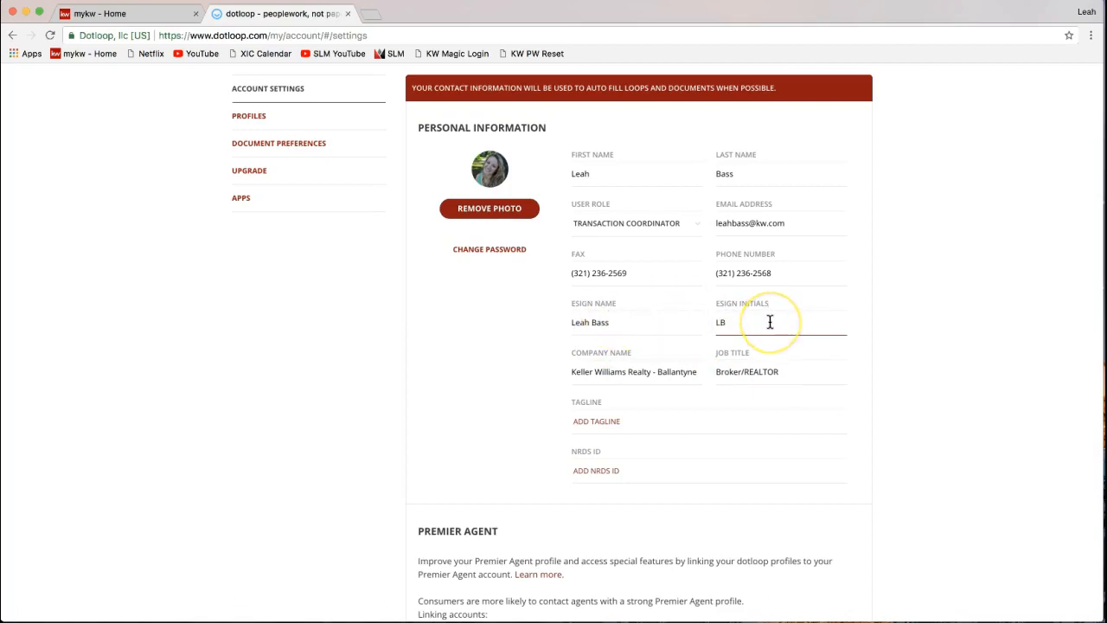
{"action": "left_click", "coordinate": [624, 330]}
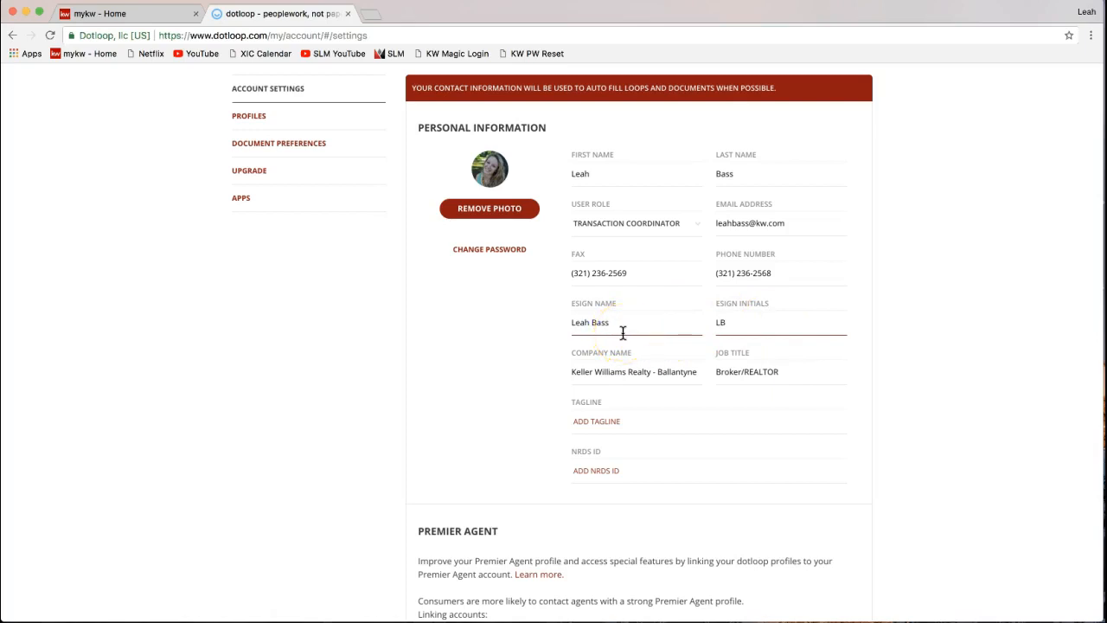
- Focus the Company Name field and select the whole 'Broker/REALTOR' job title
{"action": "left_click", "coordinate": [617, 369]}
{"action": "left_click", "coordinate": [648, 371]}
{"action": "left_click", "coordinate": [589, 381]}
{"action": "triple_click", "coordinate": [766, 374]}
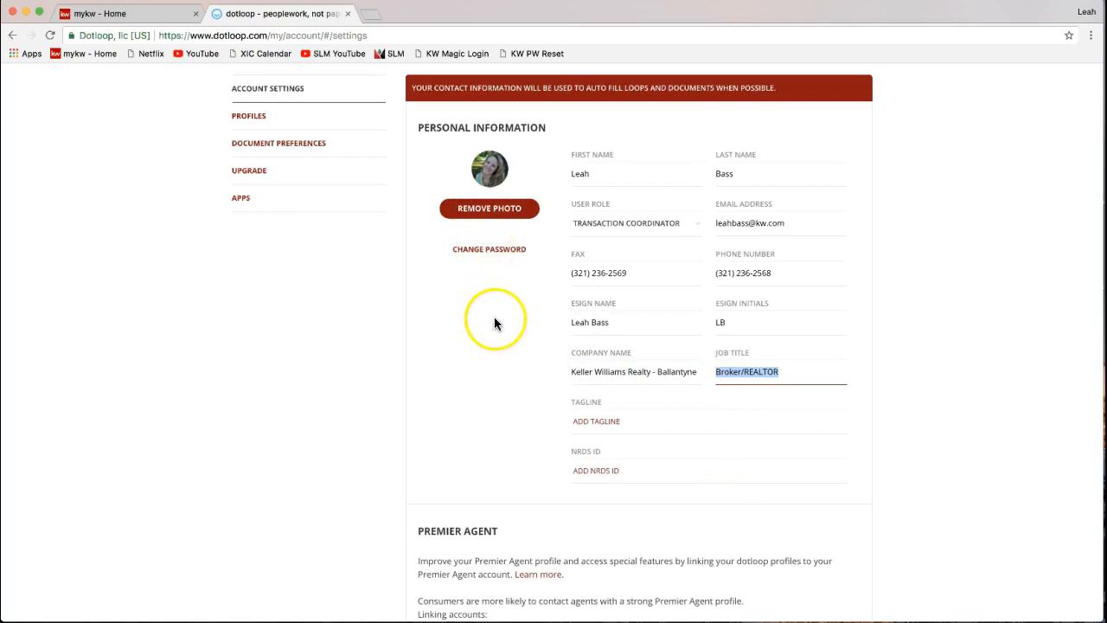
- Scroll down to the Address section, Eastern timezone and monthly activity report setting
{"action": "scroll", "coordinate": [632, 371], "scroll_direction": "down", "scroll_amount": 4}
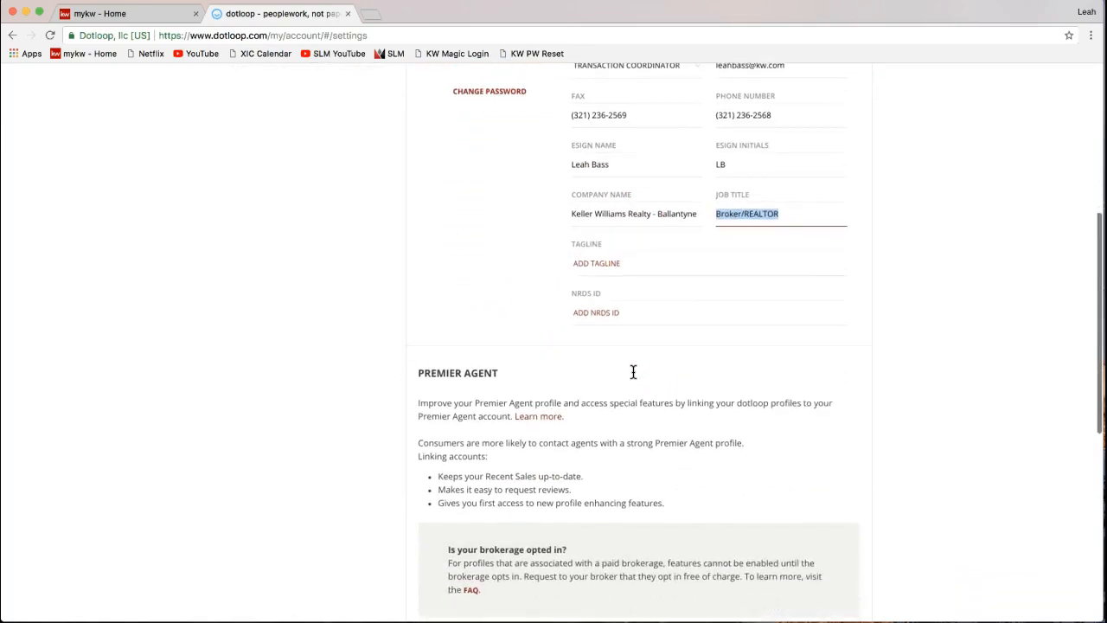
{"action": "scroll", "coordinate": [633, 371], "scroll_direction": "down", "scroll_amount": 8}
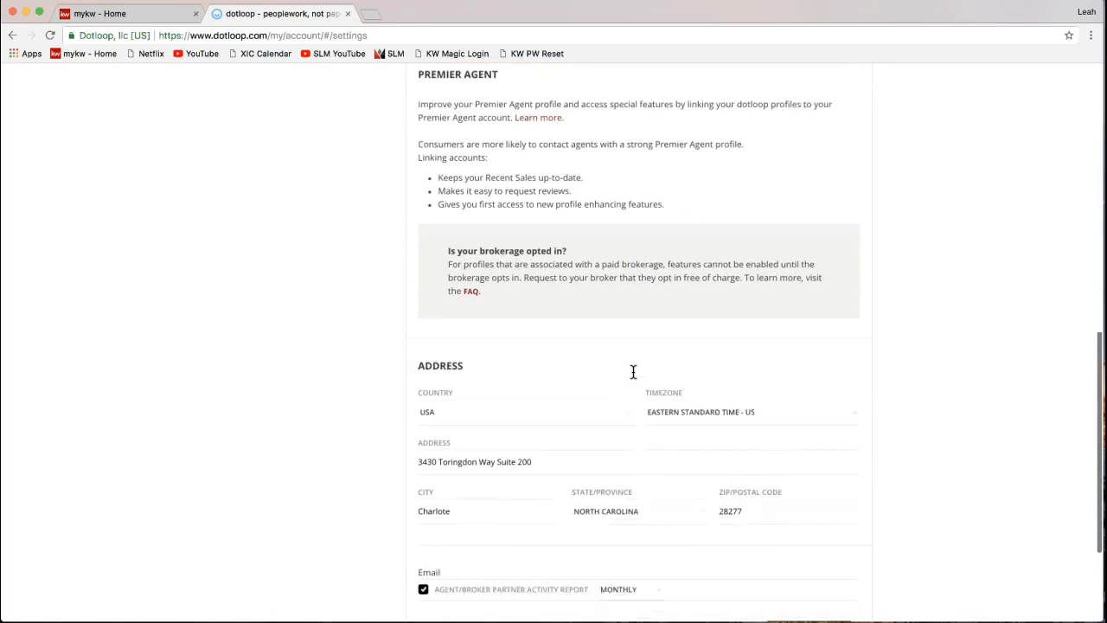
{"action": "scroll", "coordinate": [633, 371], "scroll_direction": "down", "scroll_amount": 3}
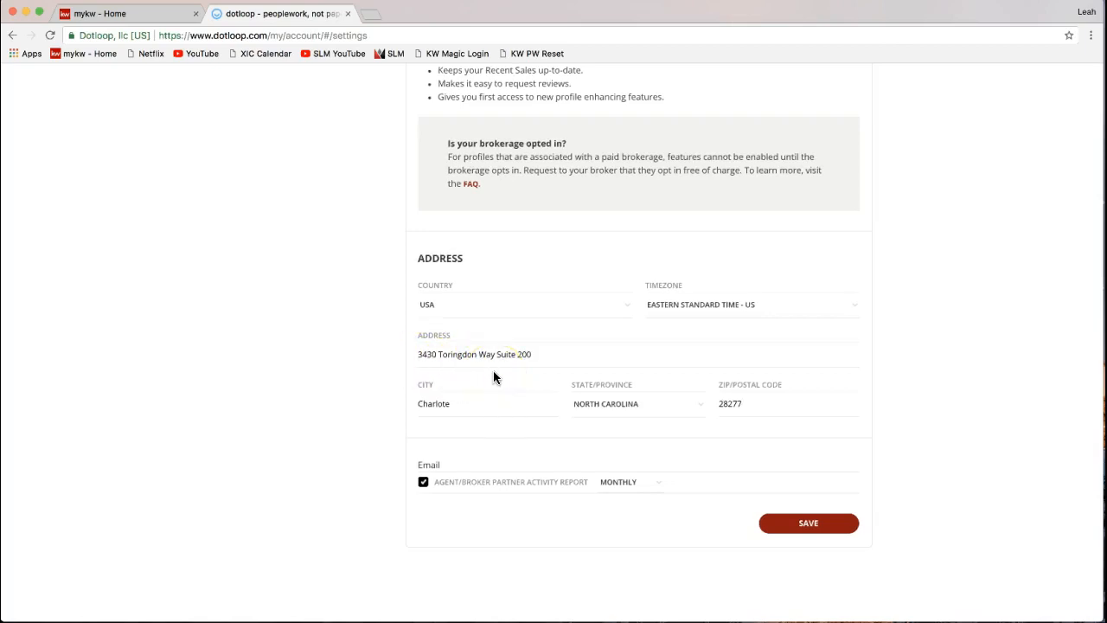
{"action": "scroll", "coordinate": [494, 375], "scroll_direction": "down", "scroll_amount": 1}
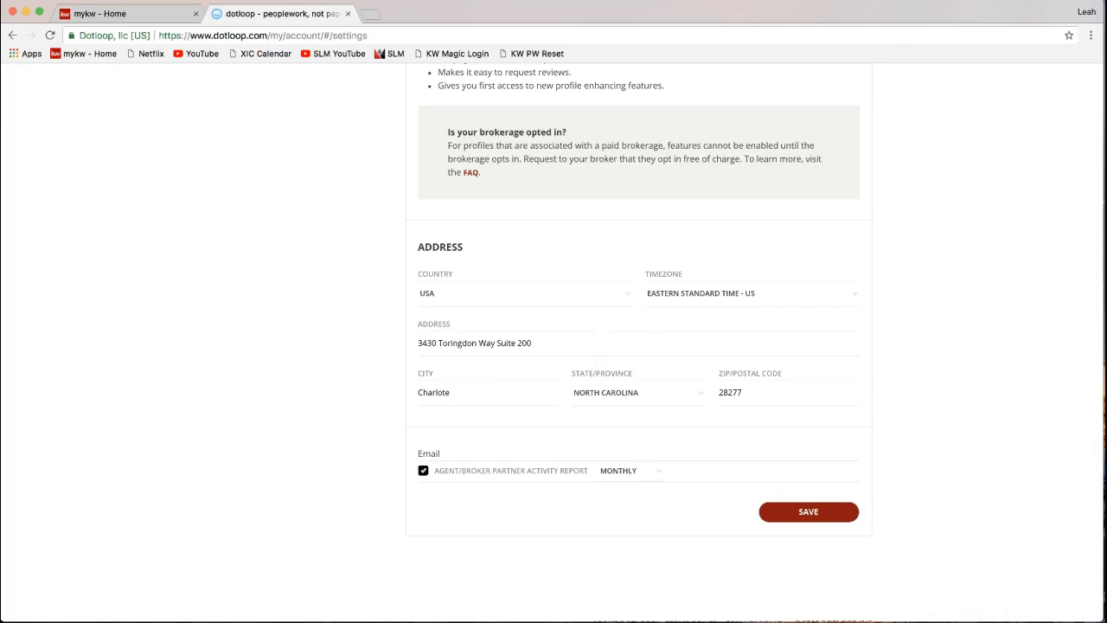
{"action": "left_click", "coordinate": [617, 36]}
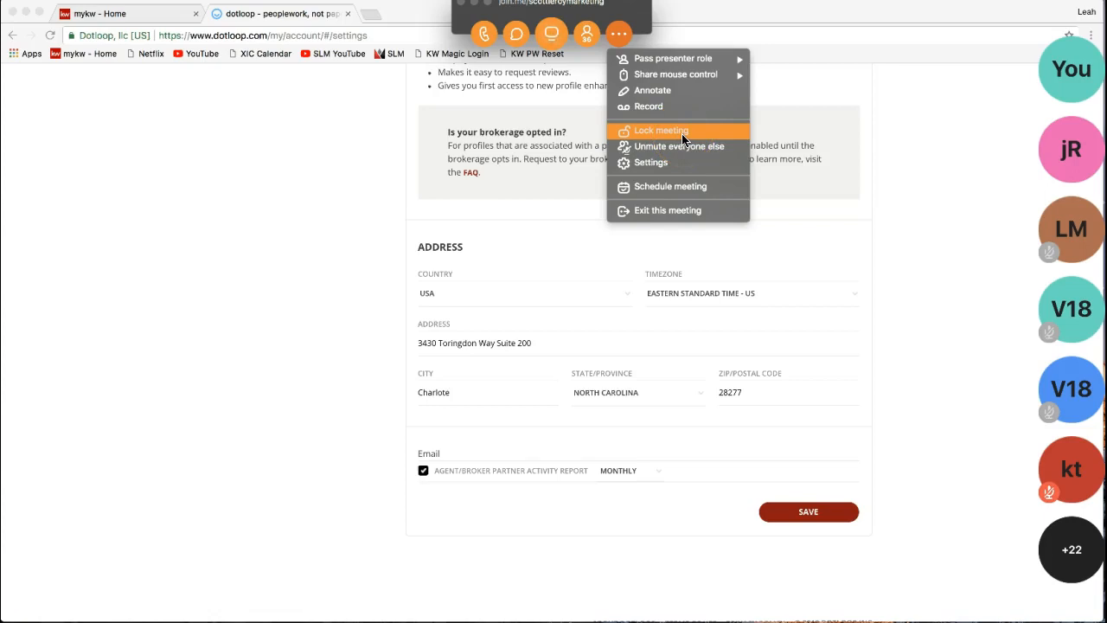
{"action": "left_click", "coordinate": [659, 83]}
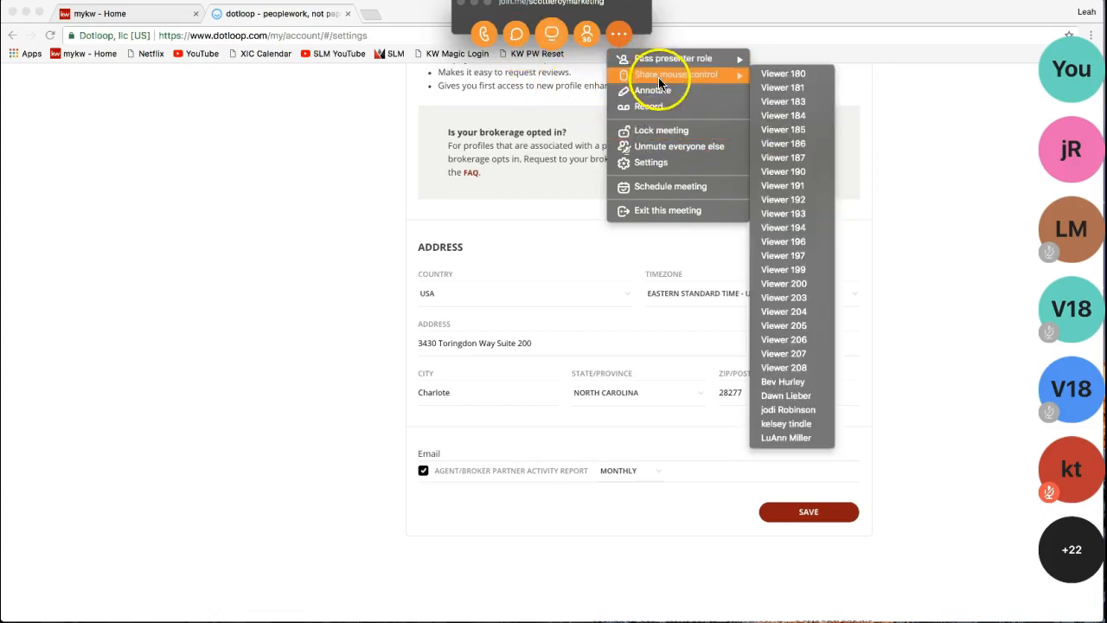
{"action": "left_click", "coordinate": [589, 34]}
{"action": "left_click", "coordinate": [588, 37]}
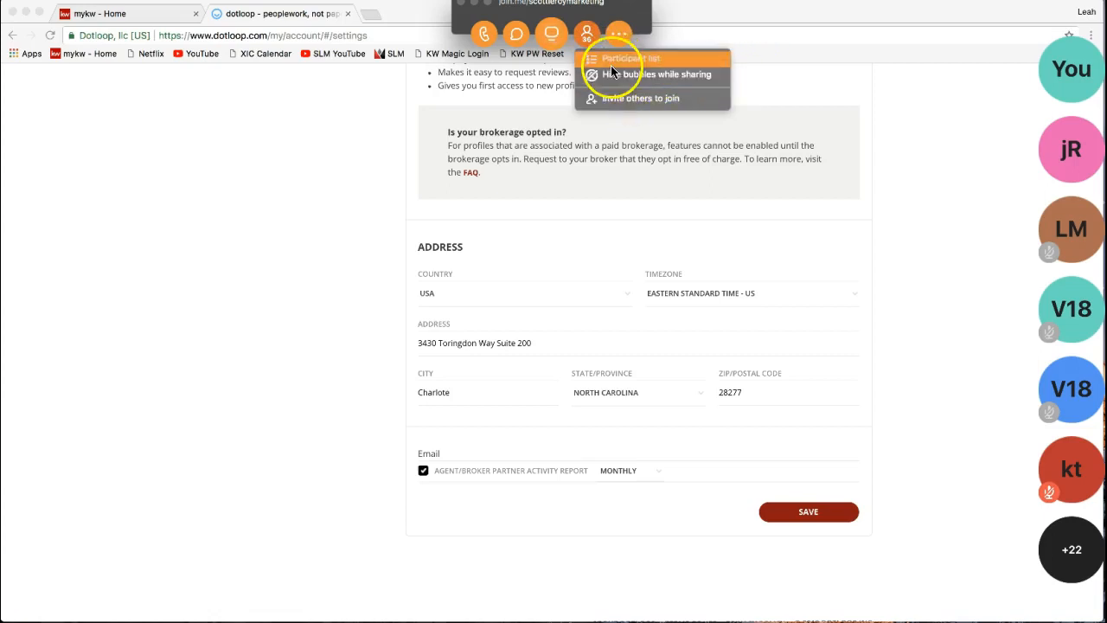
{"action": "left_click", "coordinate": [509, 44]}
{"action": "left_click", "coordinate": [512, 41]}
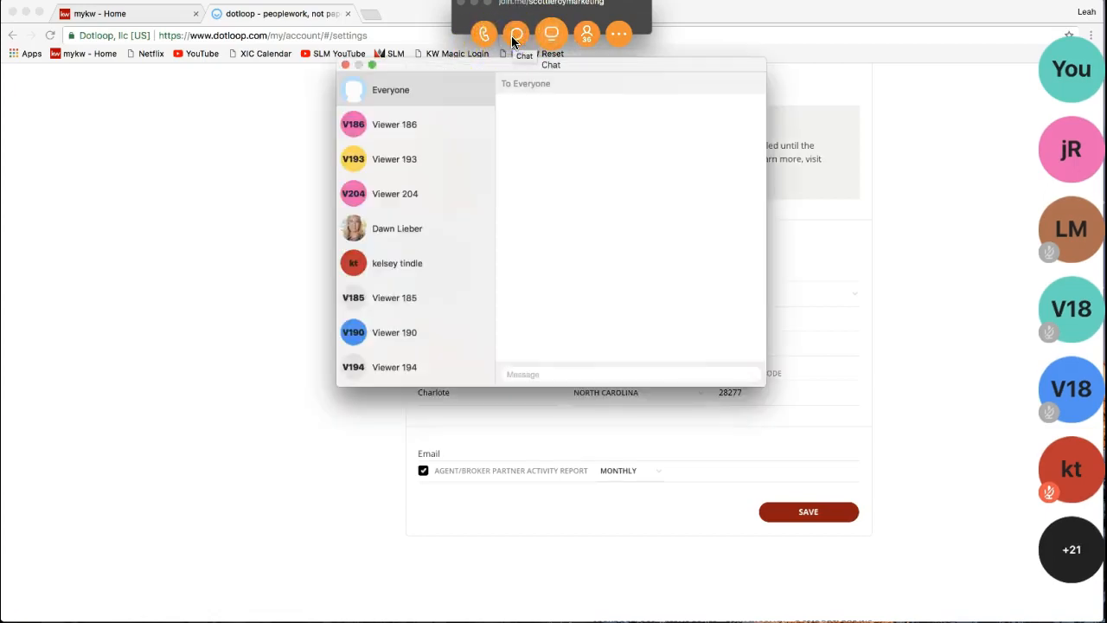
{"action": "scroll", "coordinate": [407, 169], "scroll_direction": "down", "scroll_amount": 15}
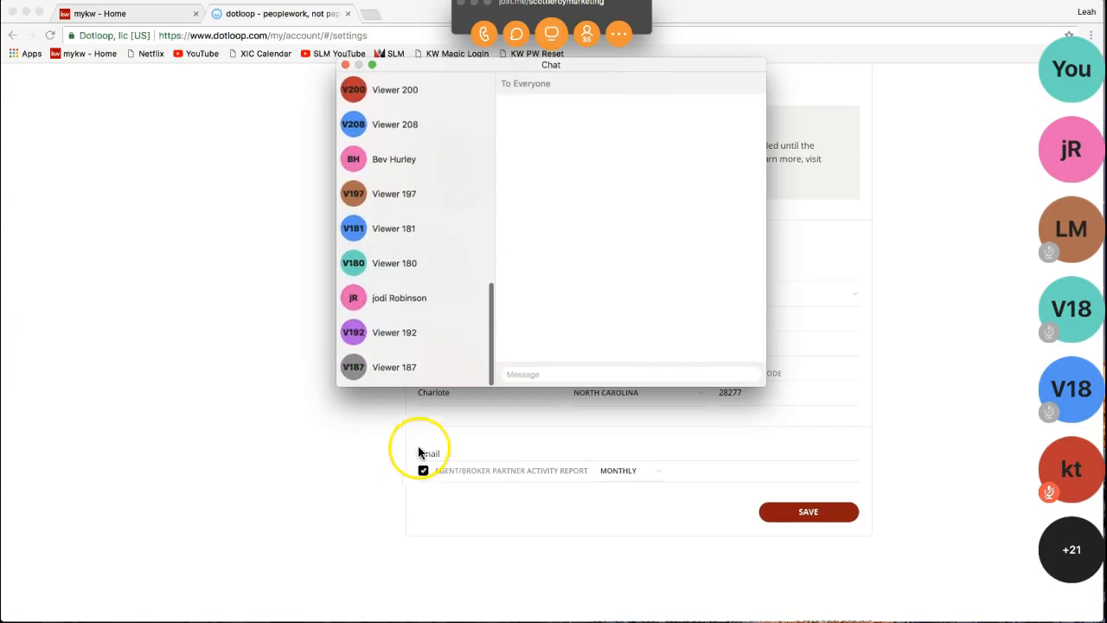
{"action": "left_click", "coordinate": [345, 65]}
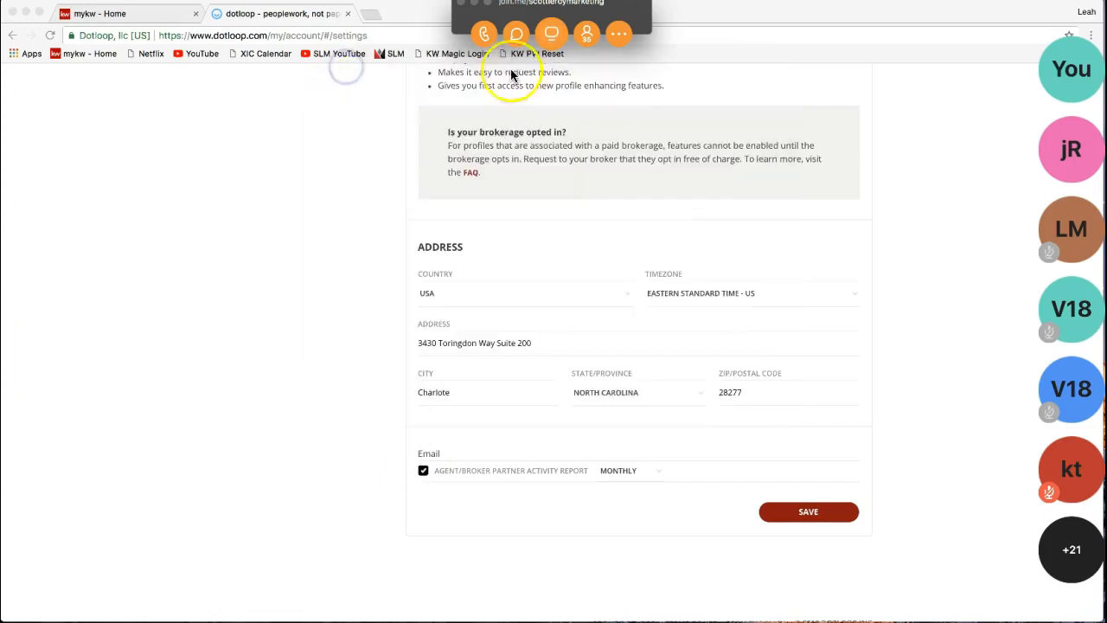
{"action": "left_click", "coordinate": [765, 92]}
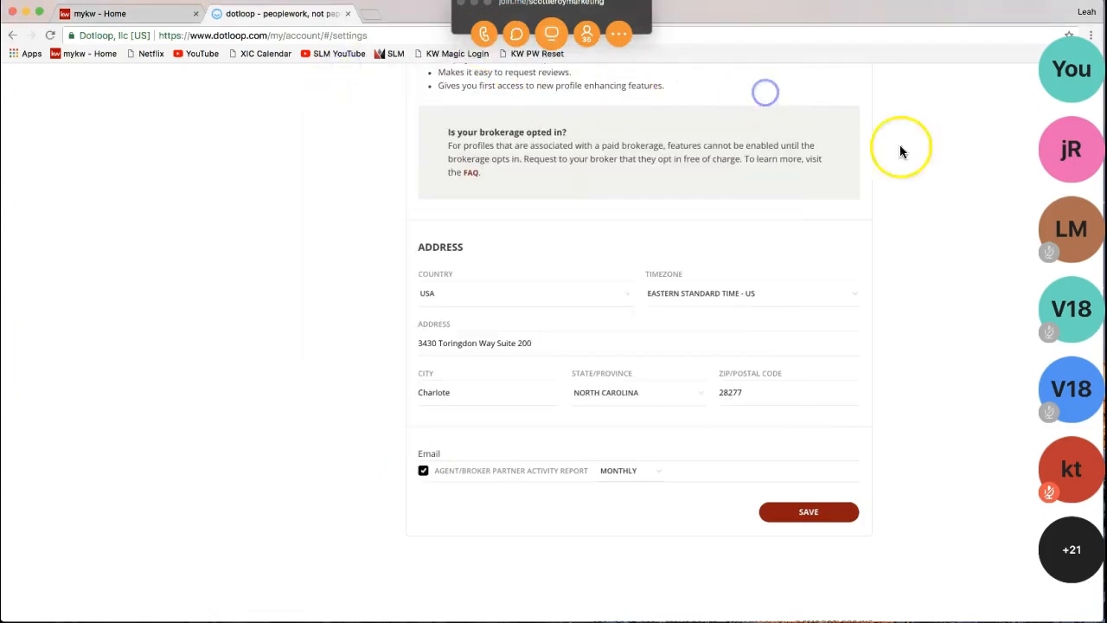
{"action": "left_click", "coordinate": [474, 2]}
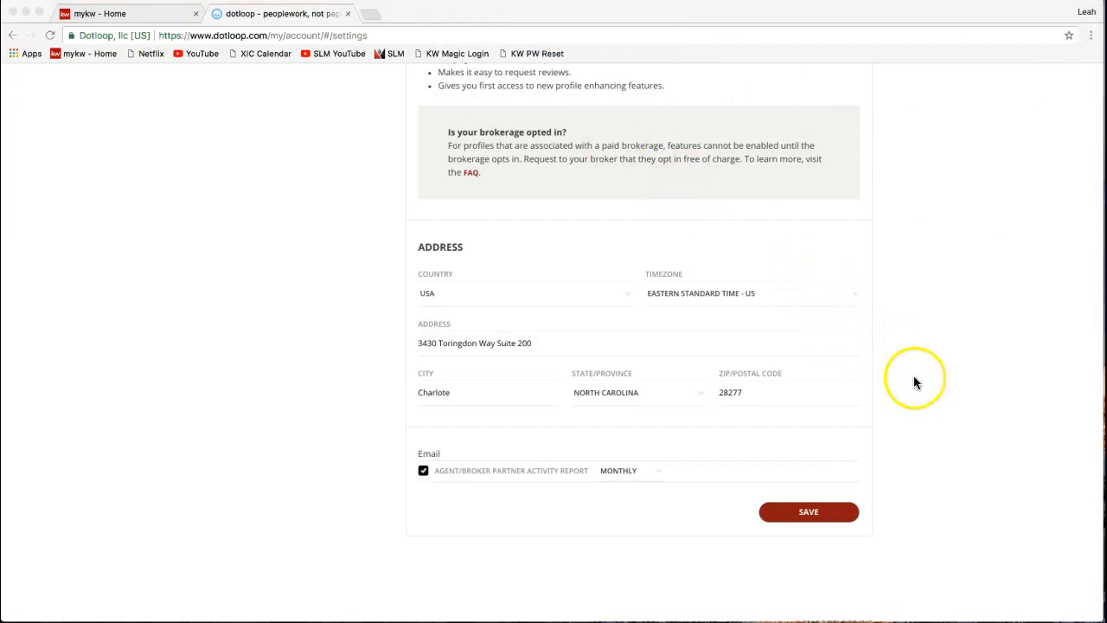
- Return to the top of My account and refocus the browser window
{"action": "scroll", "coordinate": [916, 382], "scroll_direction": "up", "scroll_amount": 5}
{"action": "scroll", "coordinate": [917, 389], "scroll_direction": "down", "scroll_amount": 5}
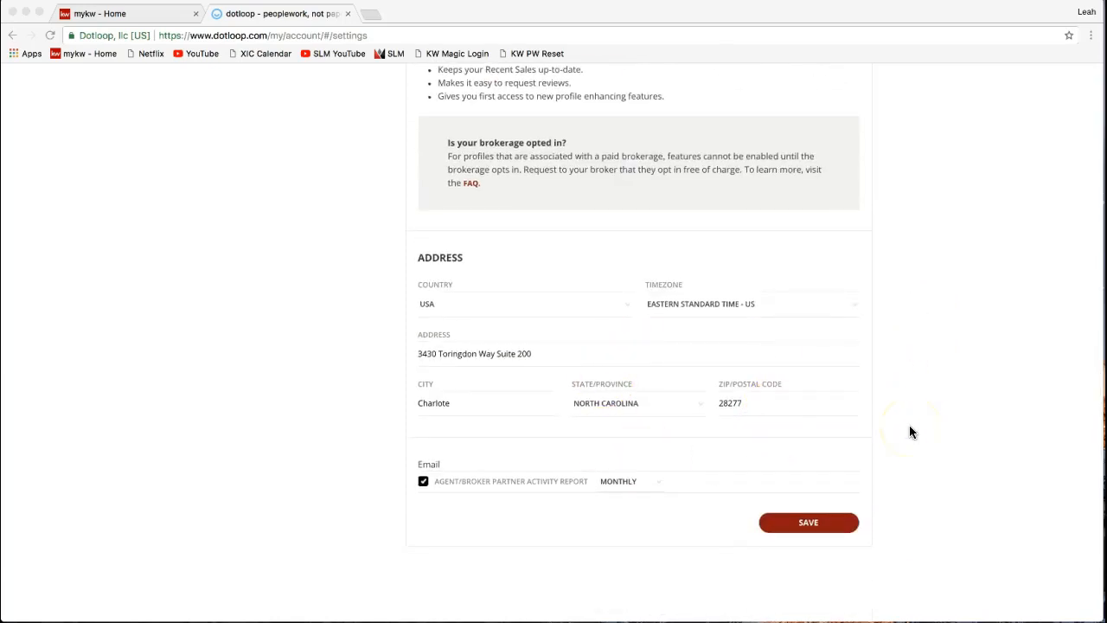
{"action": "scroll", "coordinate": [909, 424], "scroll_direction": "up", "scroll_amount": 10}
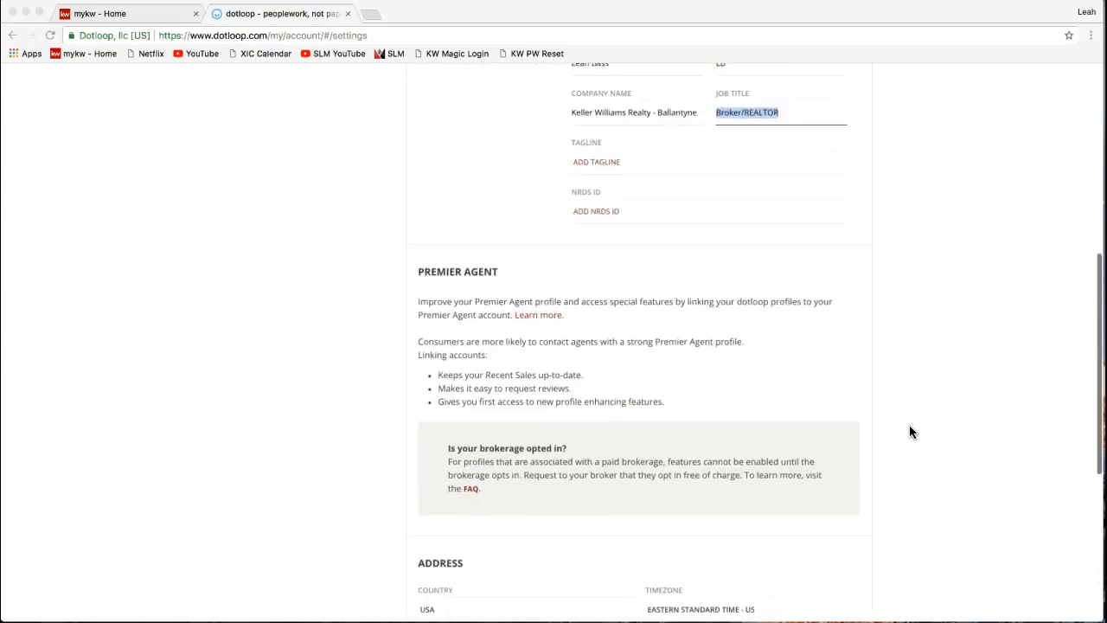
{"action": "scroll", "coordinate": [909, 432], "scroll_direction": "up", "scroll_amount": 2}
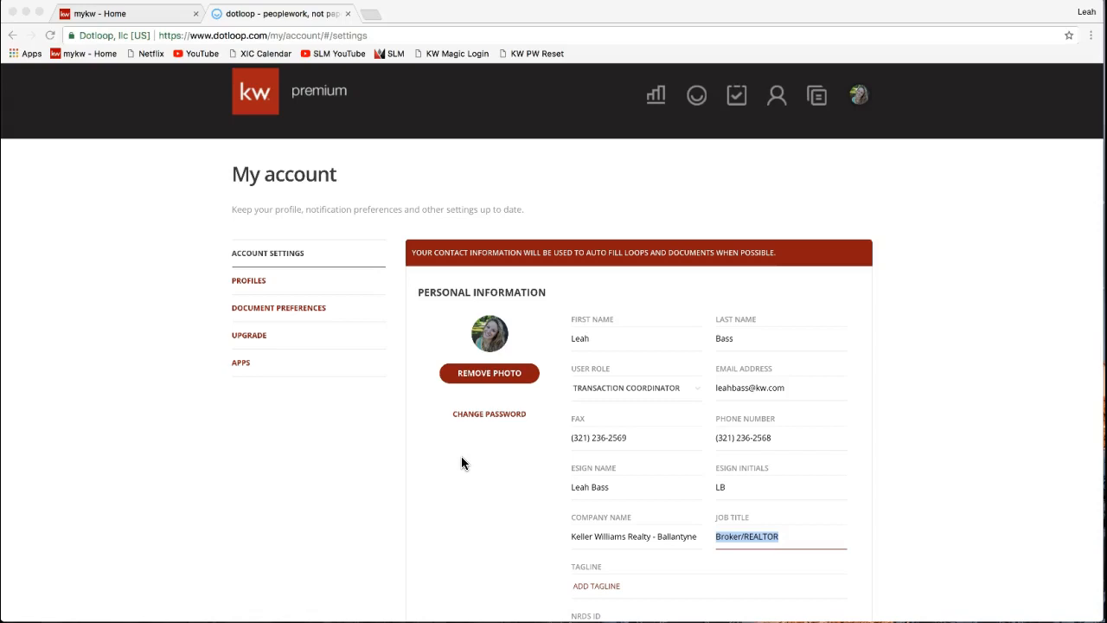
{"action": "left_click", "coordinate": [416, 352]}
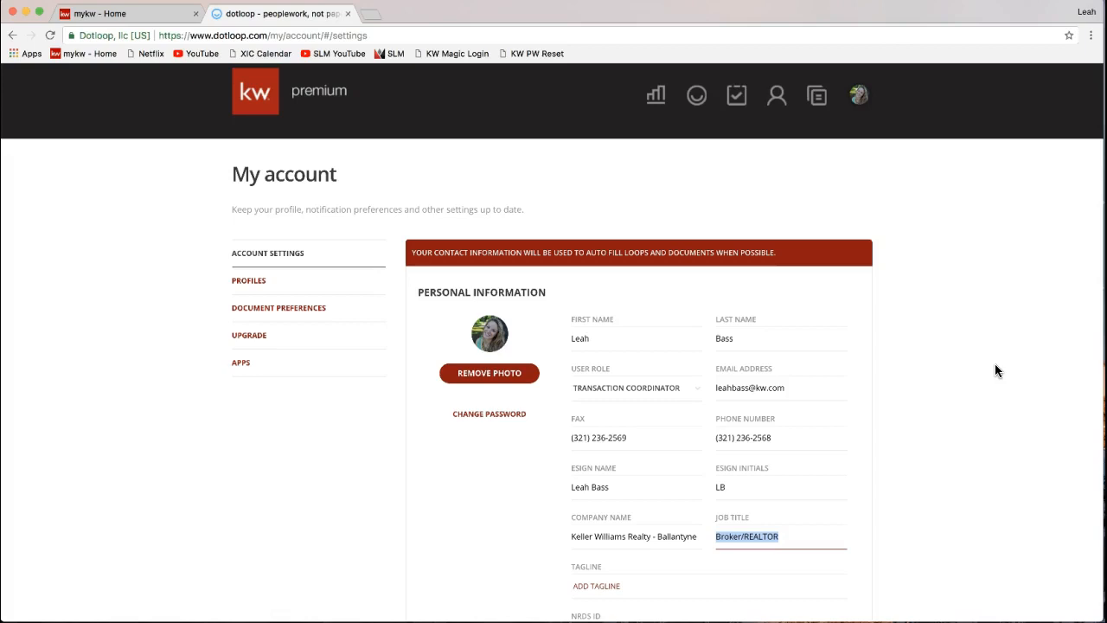
{"action": "scroll", "coordinate": [995, 370], "scroll_direction": "down", "scroll_amount": 15}
{"action": "left_click", "coordinate": [818, 467]}
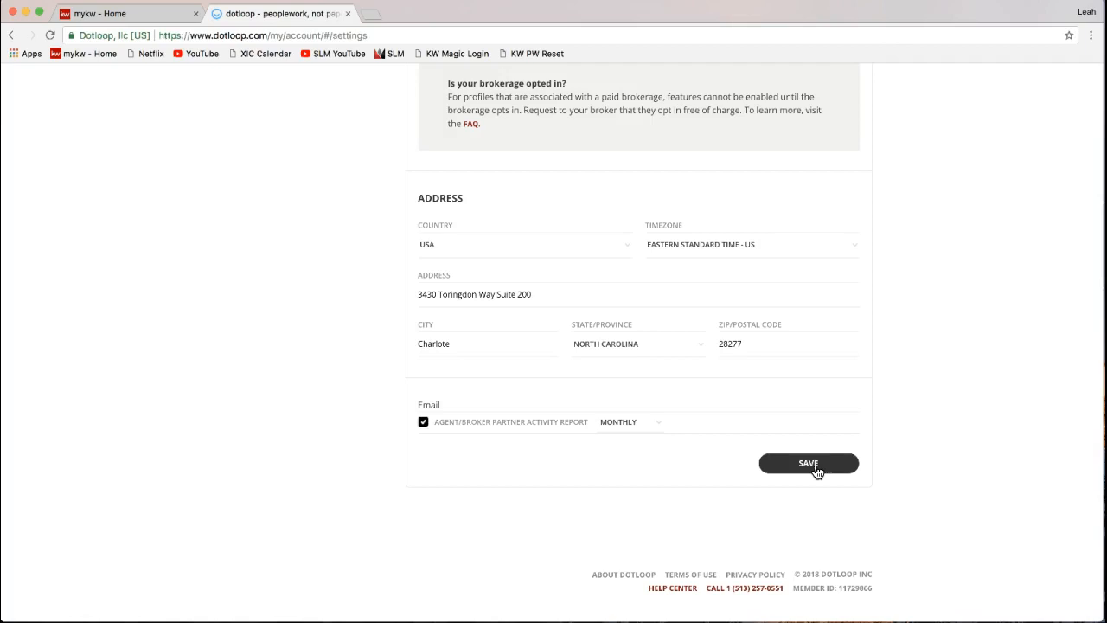
{"action": "left_click", "coordinate": [813, 471]}
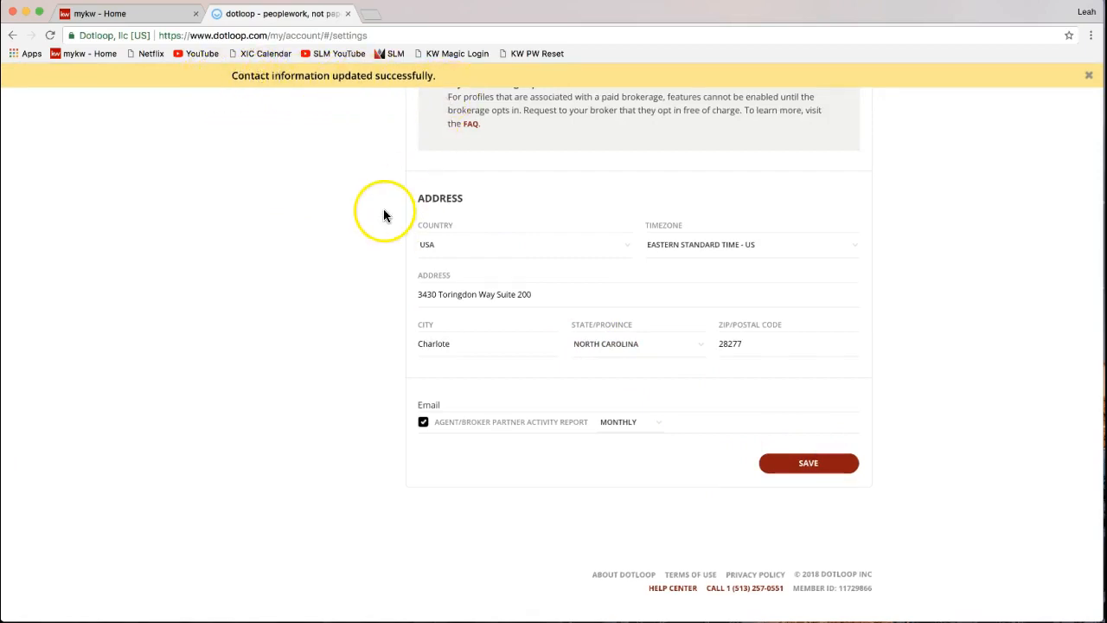
{"action": "scroll", "coordinate": [383, 197], "scroll_direction": "up", "scroll_amount": 10}
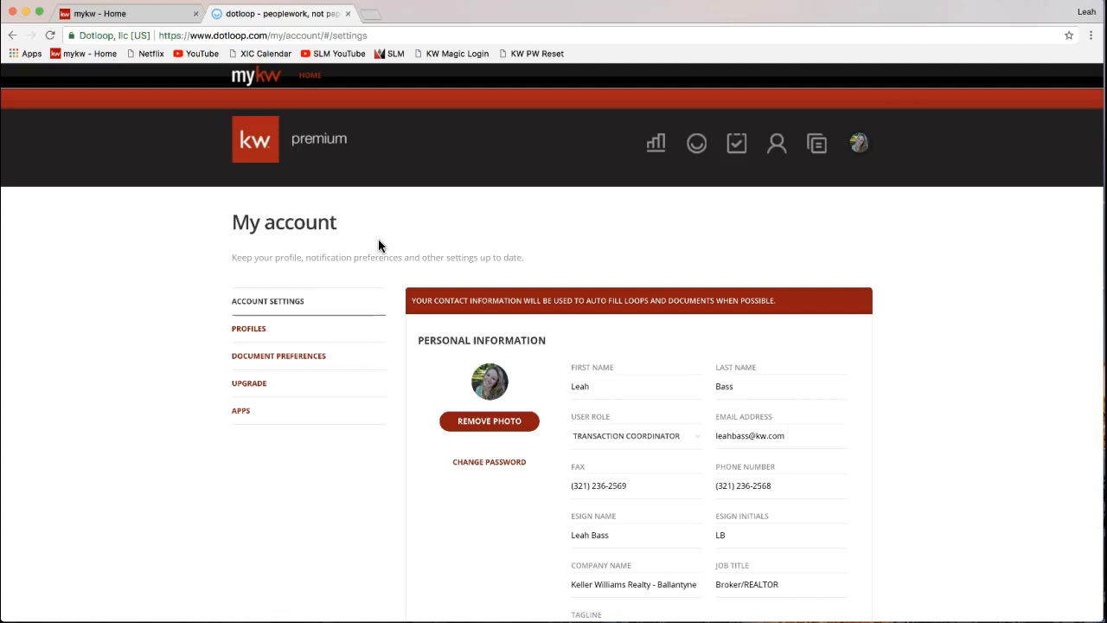
- Open the My account Profiles section to show the Training profile's name
{"action": "left_click", "coordinate": [259, 333]}
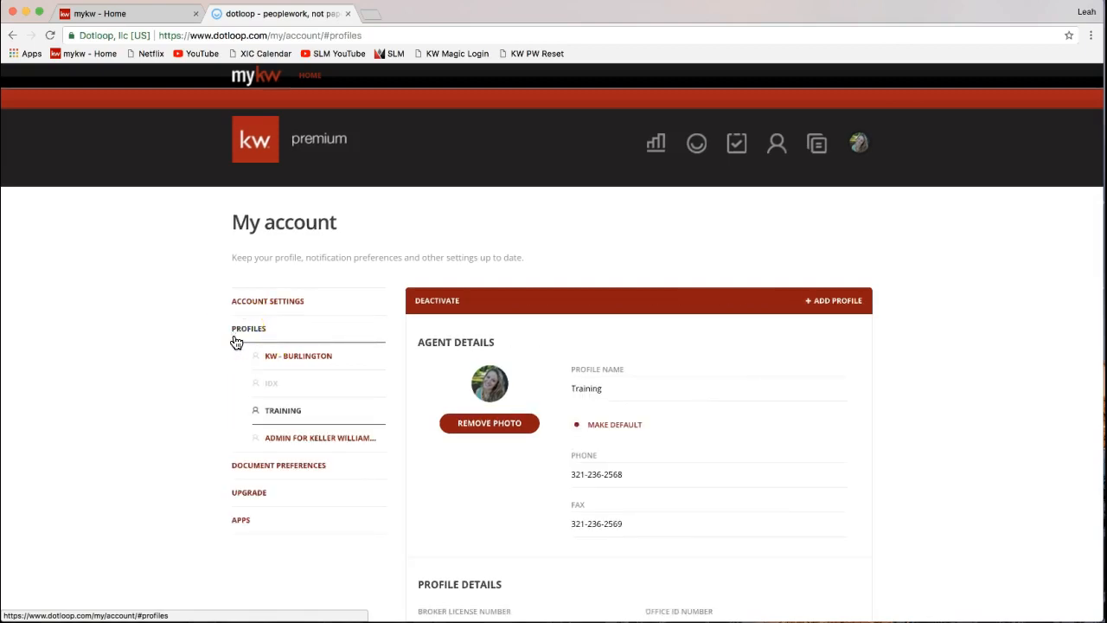
{"action": "left_click", "coordinate": [264, 336]}
{"action": "left_click", "coordinate": [778, 380]}
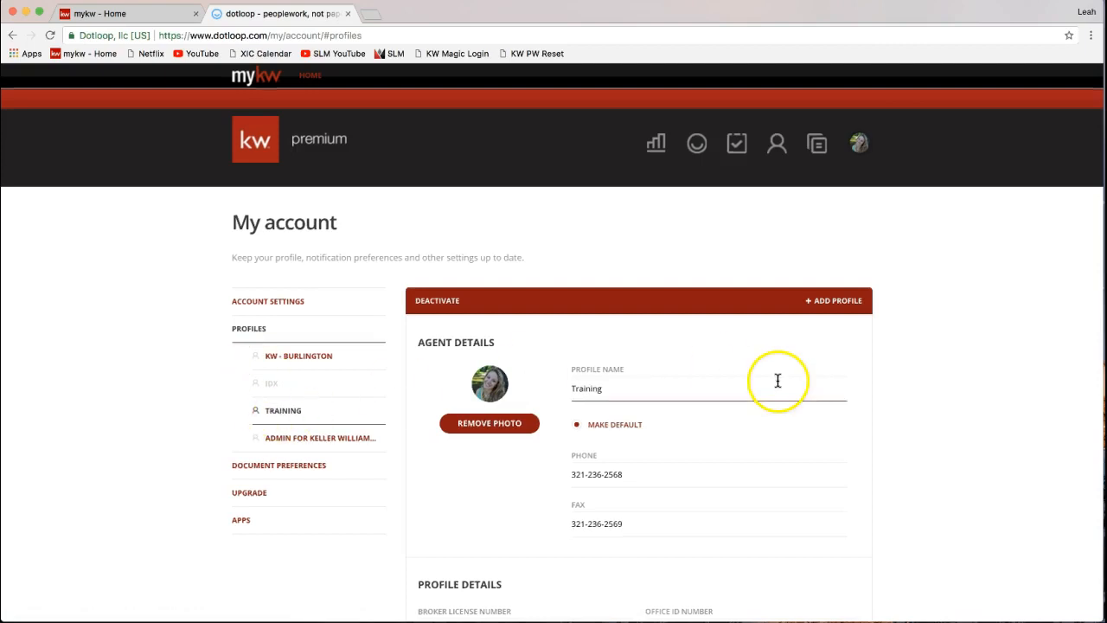
{"action": "left_click", "coordinate": [895, 407]}
{"action": "scroll", "coordinate": [895, 409], "scroll_direction": "down", "scroll_amount": 3}
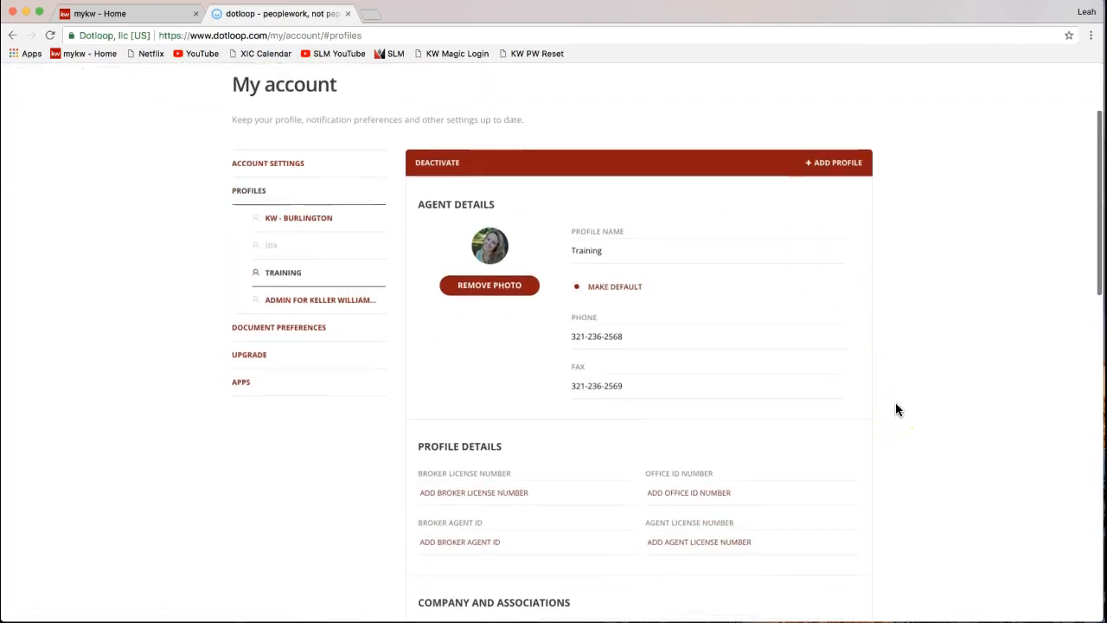
{"action": "left_click", "coordinate": [263, 199]}
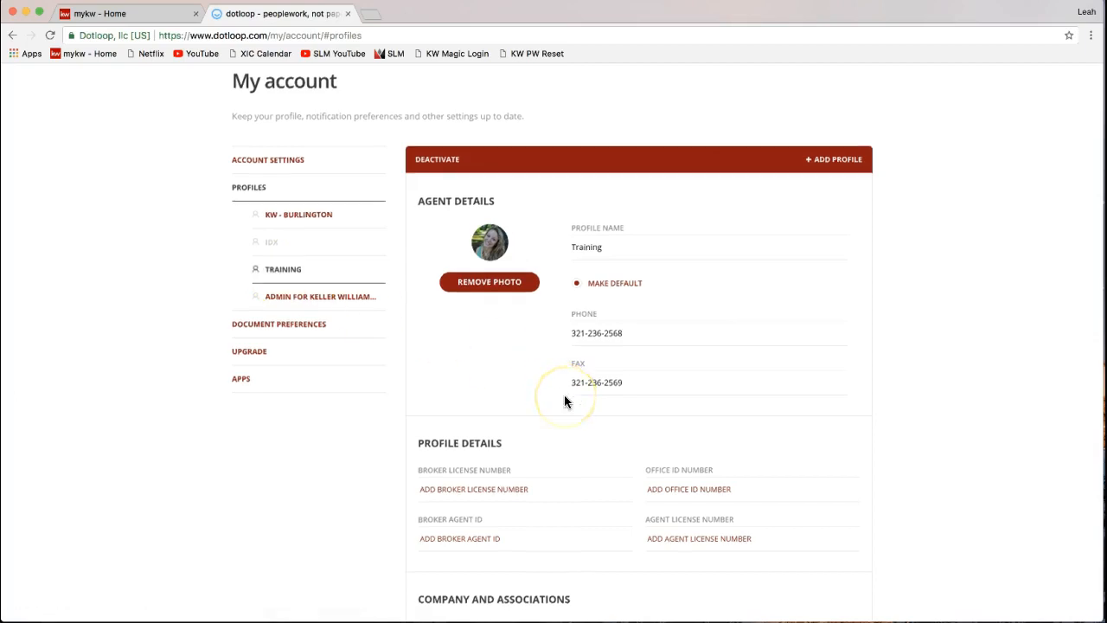
- Highlight the Training profile's phone and fax numbers, then the blank Profile Details license fields
{"action": "scroll", "coordinate": [563, 398], "scroll_direction": "down", "scroll_amount": 2}
{"action": "left_click", "coordinate": [598, 269]}
{"action": "left_click_drag", "start_coordinate": [574, 269], "coordinate": [633, 272]}
{"action": "left_click_drag", "start_coordinate": [573, 319], "coordinate": [635, 321]}
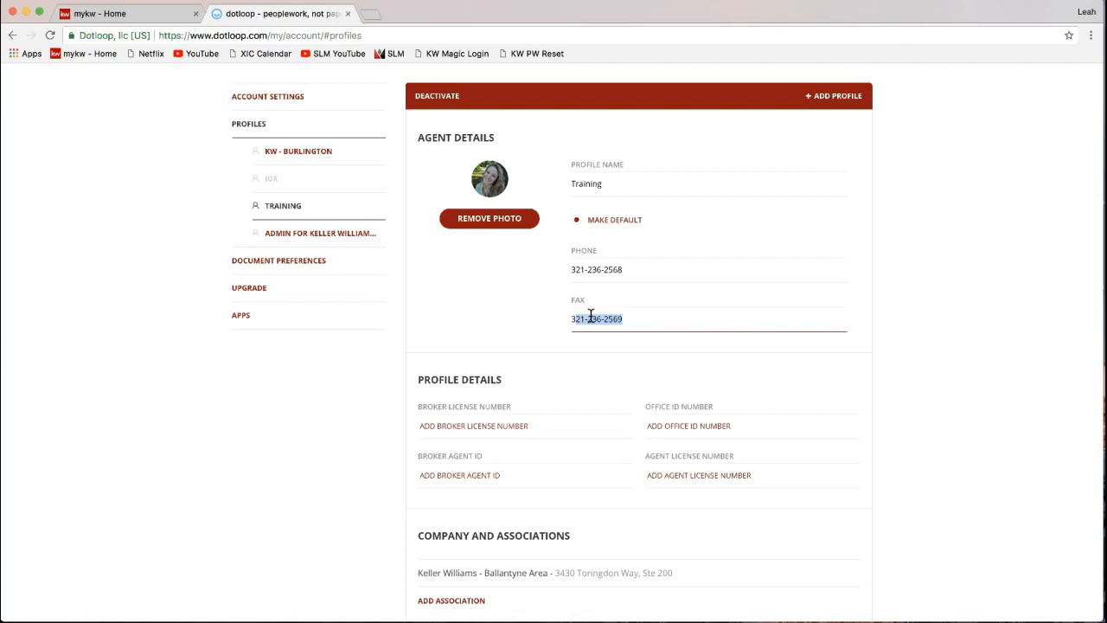
{"action": "scroll", "coordinate": [591, 315], "scroll_direction": "down", "scroll_amount": 3}
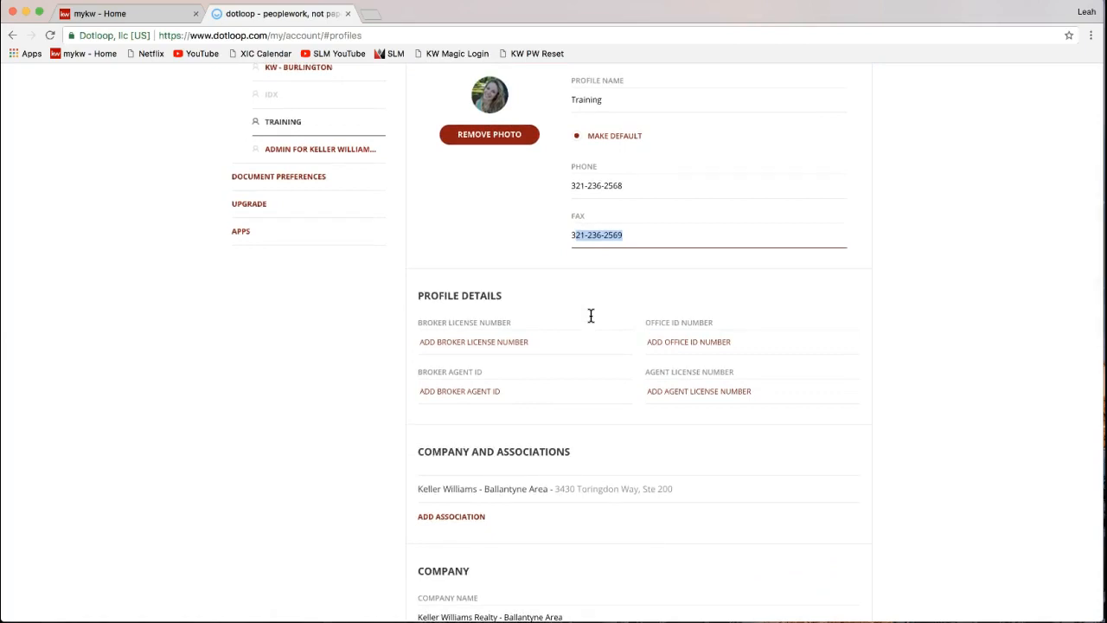
{"action": "left_click_drag", "start_coordinate": [414, 295], "coordinate": [507, 292]}
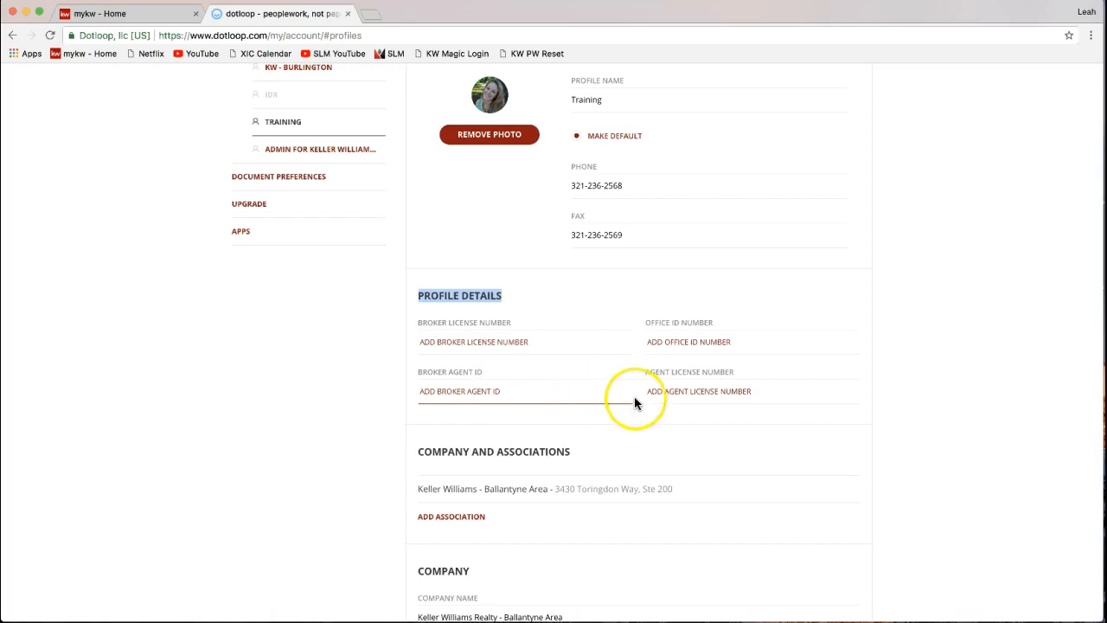
{"action": "left_click", "coordinate": [662, 395]}
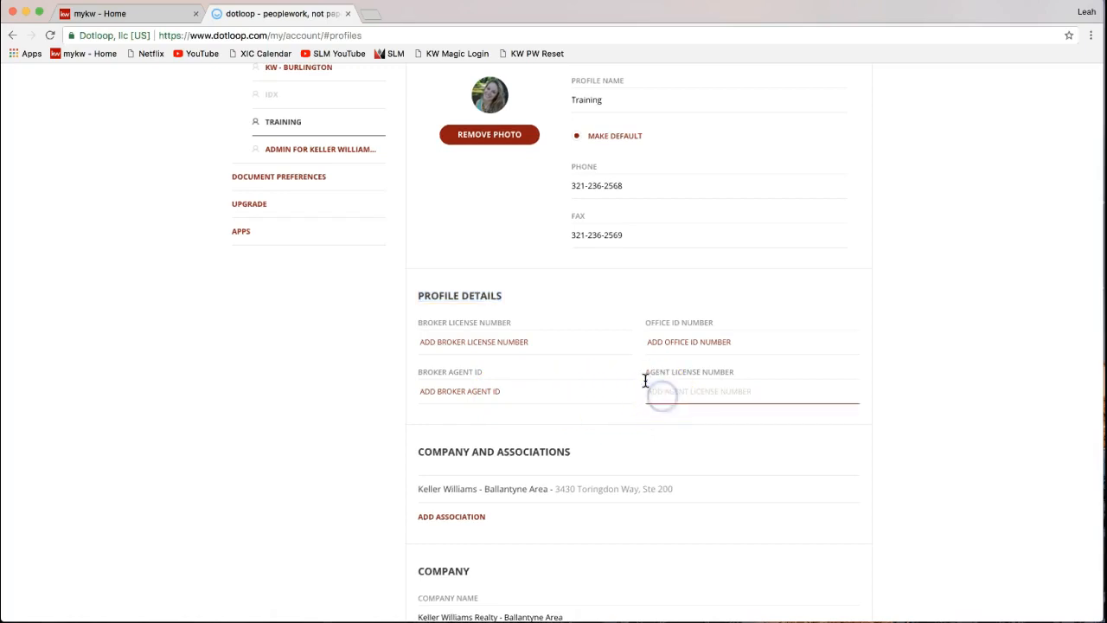
{"action": "left_click", "coordinate": [716, 371]}
{"action": "left_click", "coordinate": [662, 391]}
{"action": "left_click_drag", "start_coordinate": [640, 372], "coordinate": [734, 377]}
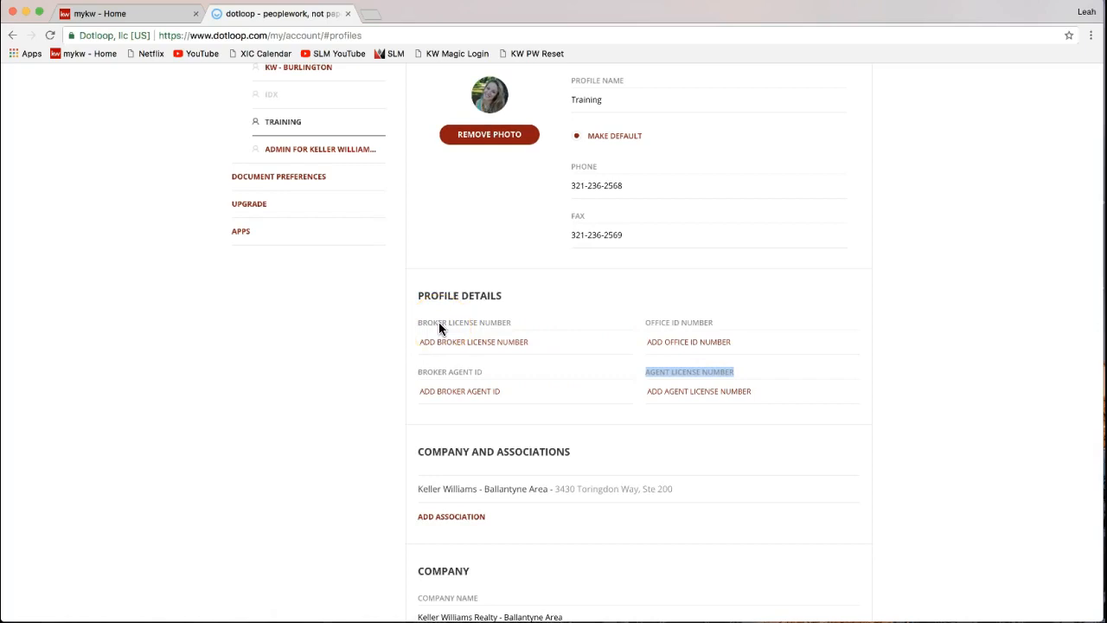
{"action": "left_click", "coordinate": [688, 390]}
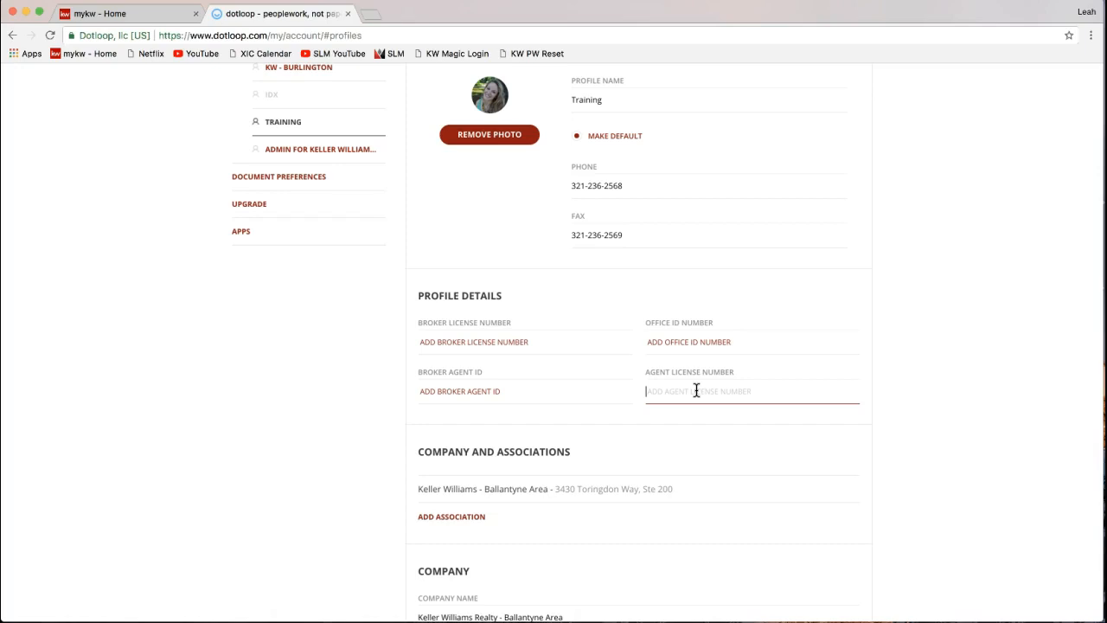
{"action": "scroll", "coordinate": [696, 390], "scroll_direction": "down", "scroll_amount": 1}
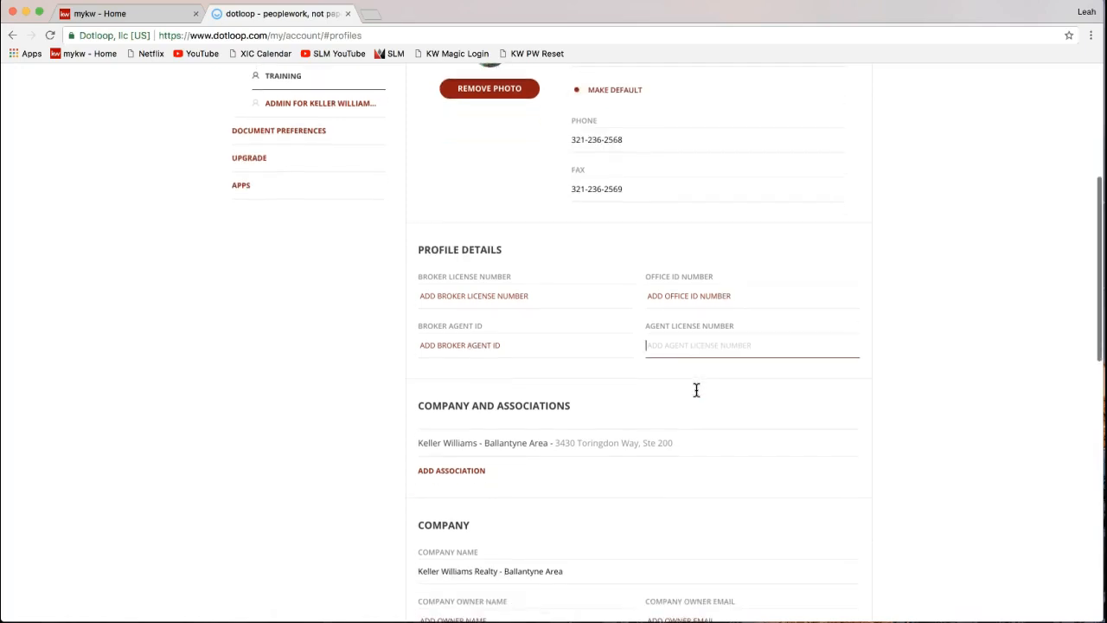
{"action": "scroll", "coordinate": [696, 390], "scroll_direction": "down", "scroll_amount": 4}
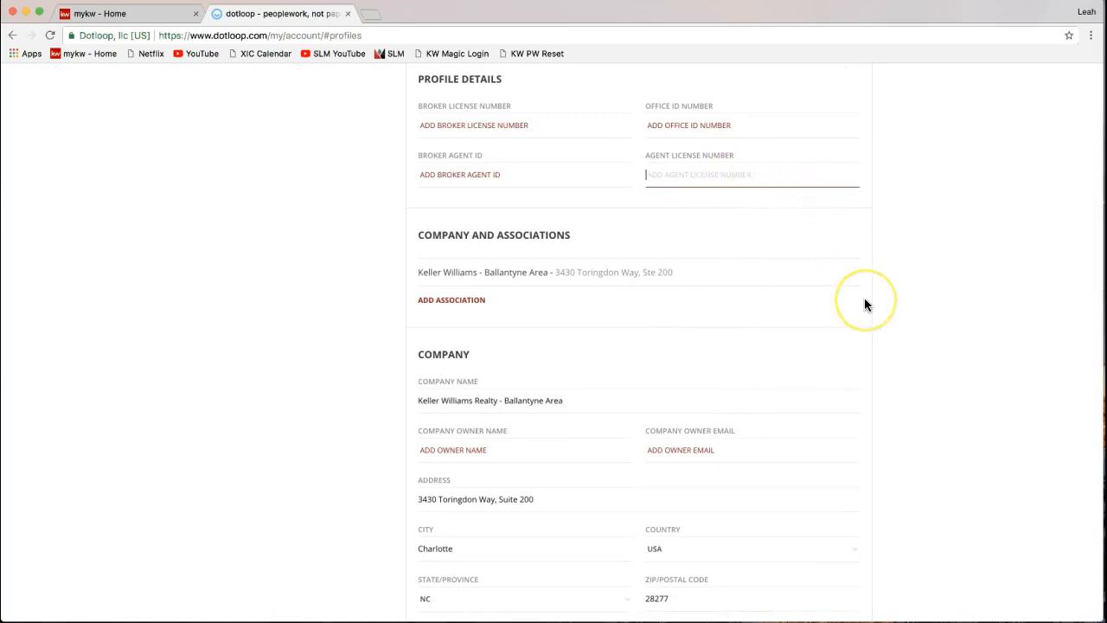
{"action": "scroll", "coordinate": [865, 304], "scroll_direction": "down", "scroll_amount": 4}
{"action": "scroll", "coordinate": [865, 305], "scroll_direction": "down", "scroll_amount": 1}
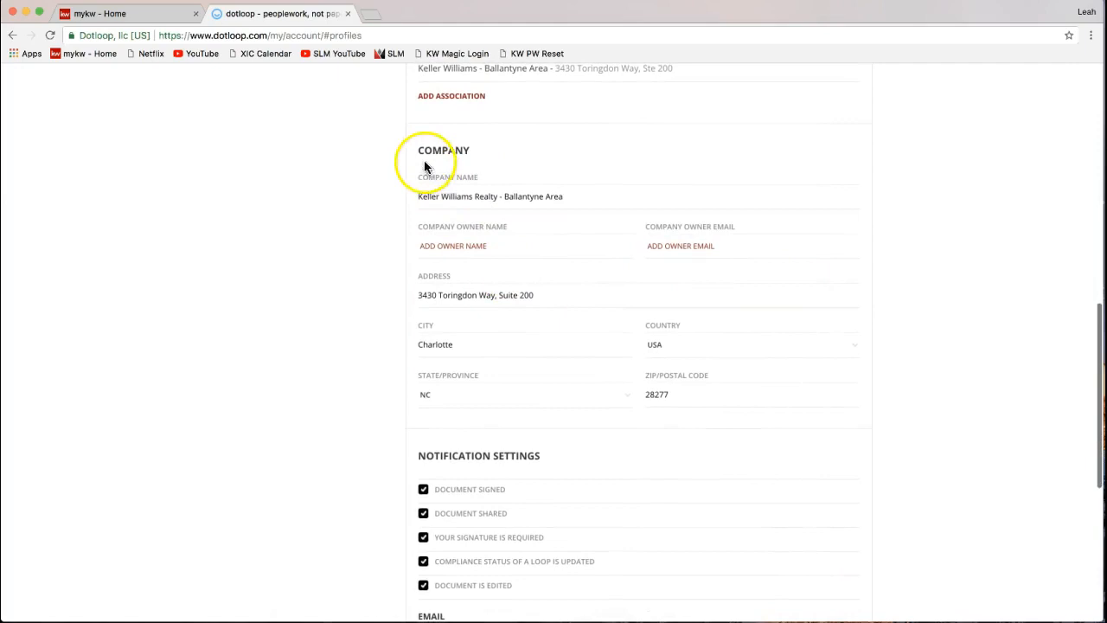
{"action": "left_click_drag", "start_coordinate": [419, 152], "coordinate": [474, 154]}
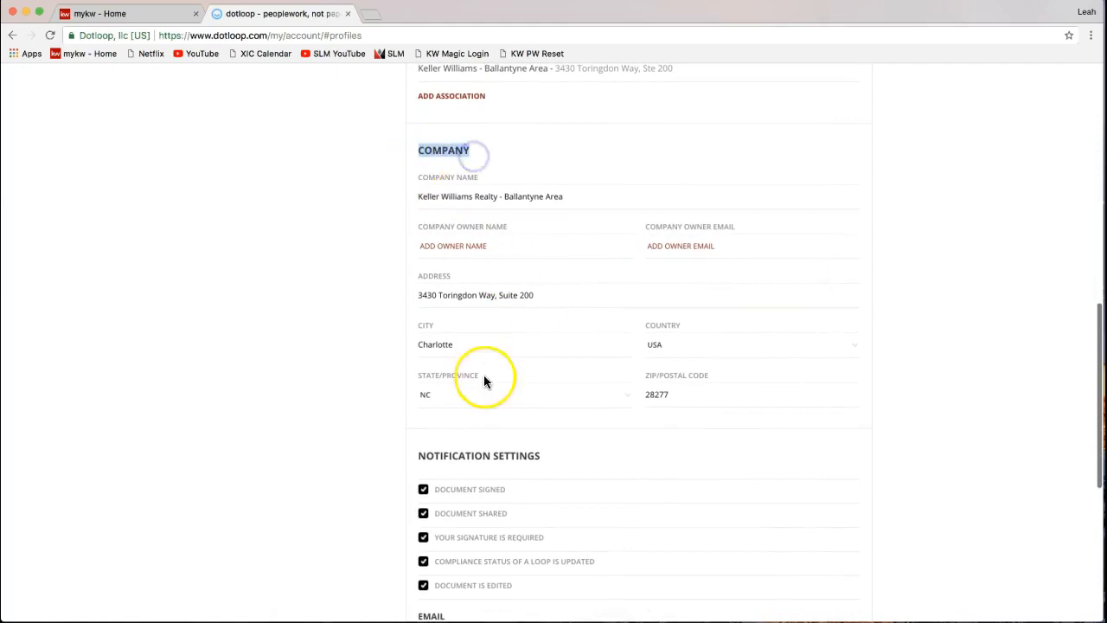
{"action": "triple_click", "coordinate": [453, 297]}
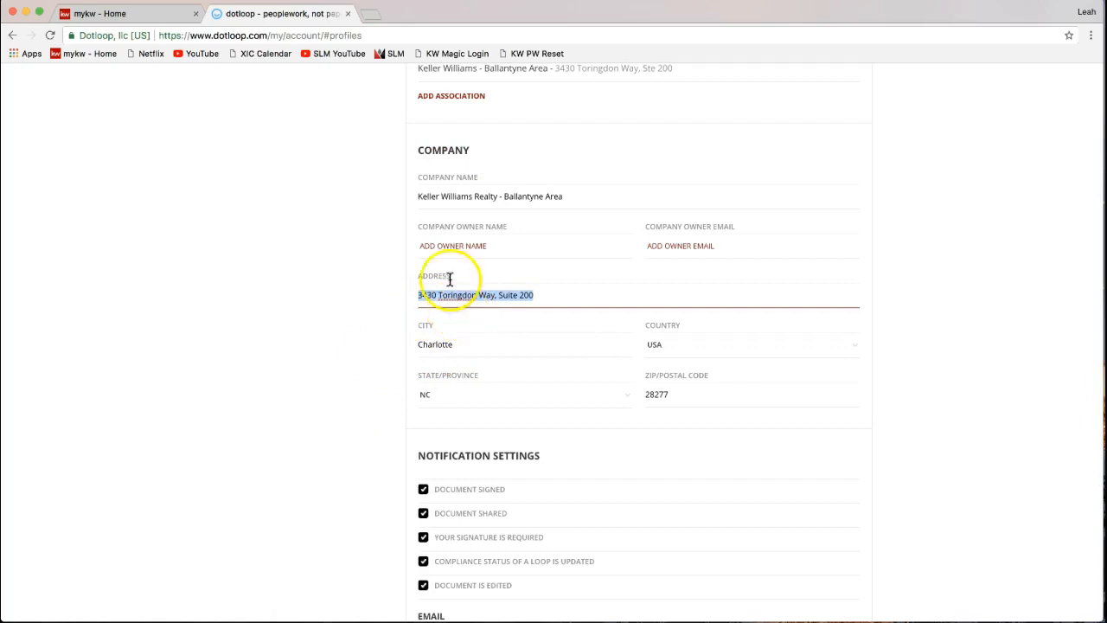
{"action": "left_click_drag", "start_coordinate": [420, 177], "coordinate": [482, 180]}
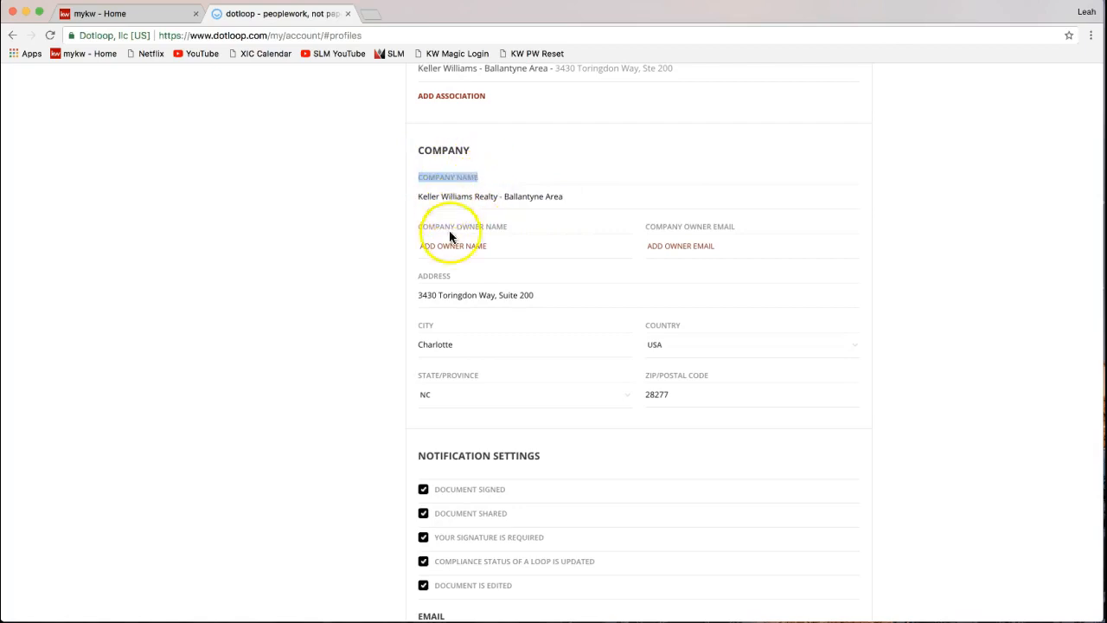
{"action": "left_click", "coordinate": [539, 294]}
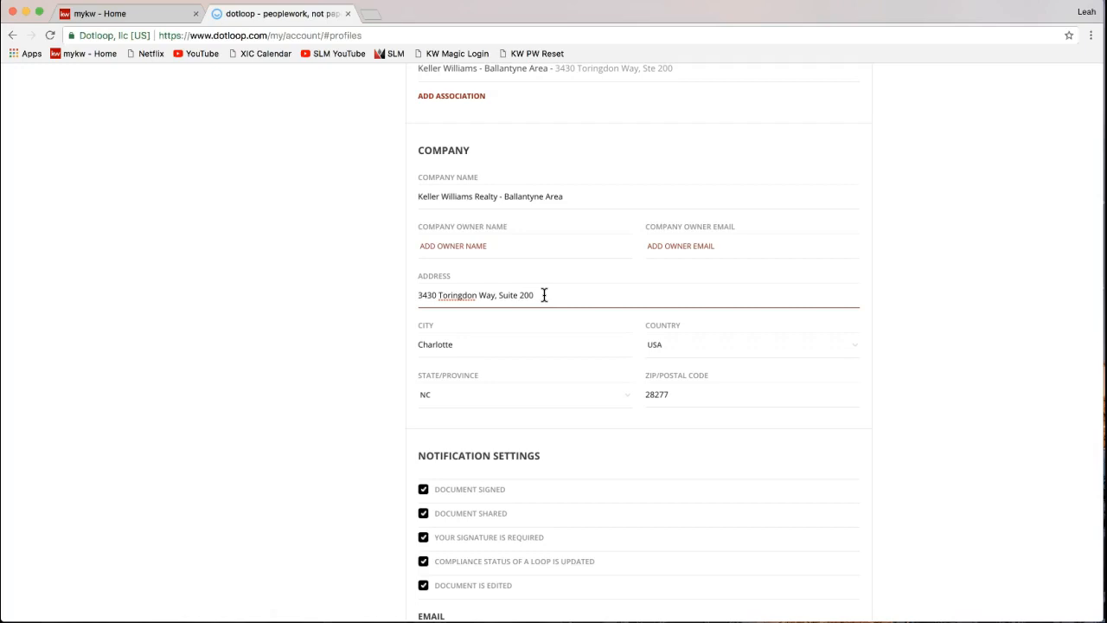
{"action": "left_click", "coordinate": [364, 364]}
{"action": "scroll", "coordinate": [364, 365], "scroll_direction": "down", "scroll_amount": 2}
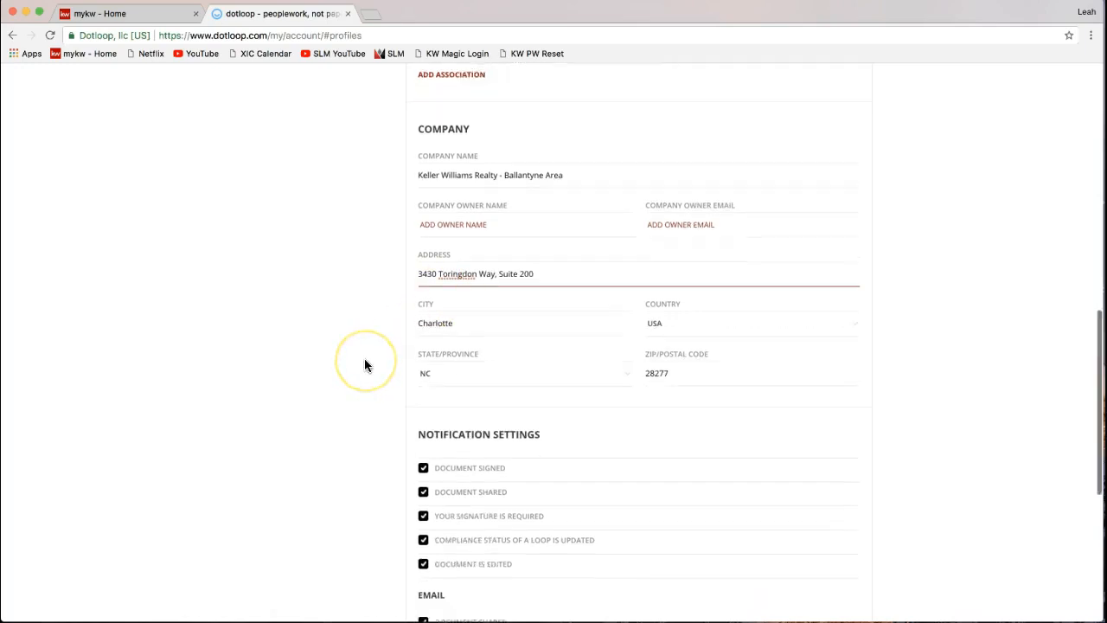
{"action": "scroll", "coordinate": [364, 365], "scroll_direction": "down", "scroll_amount": 5}
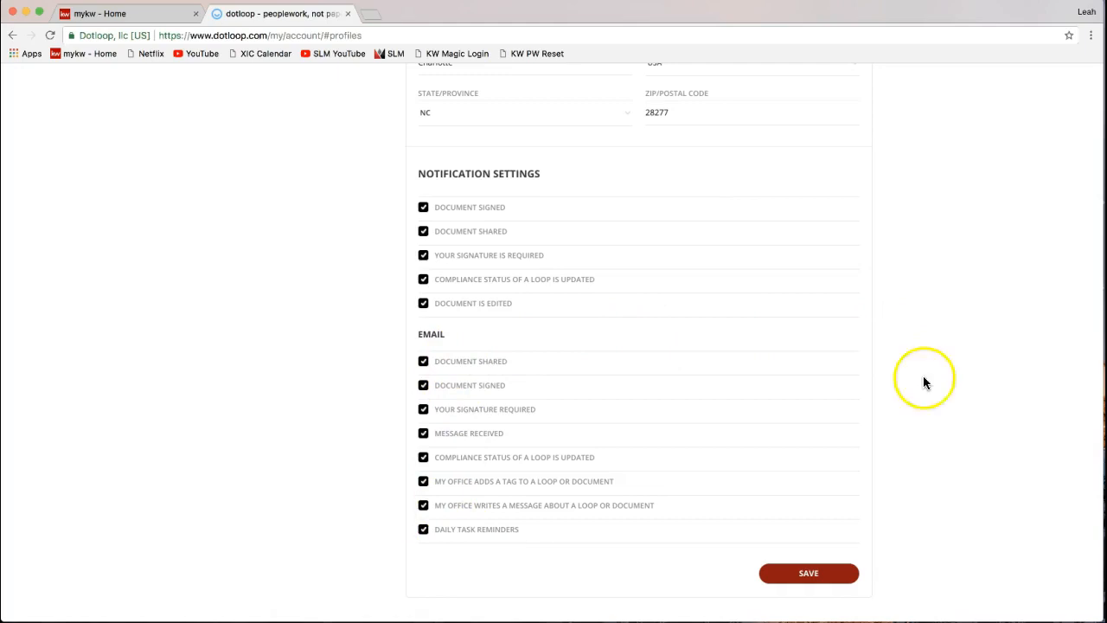
{"action": "scroll", "coordinate": [919, 434], "scroll_direction": "down", "scroll_amount": 2}
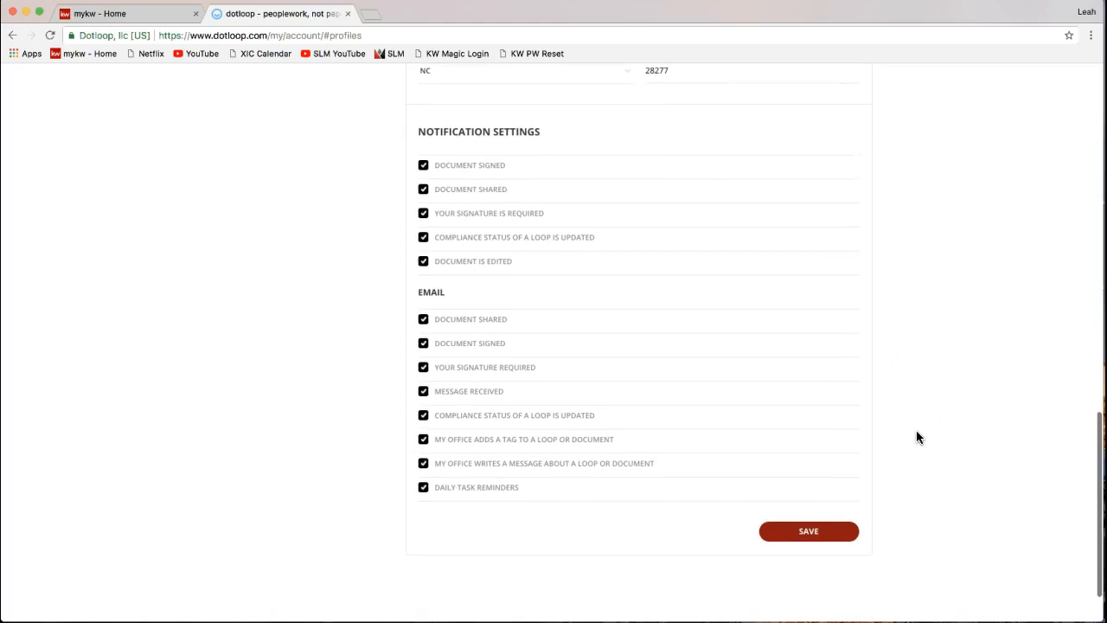
{"action": "left_click", "coordinate": [829, 539]}
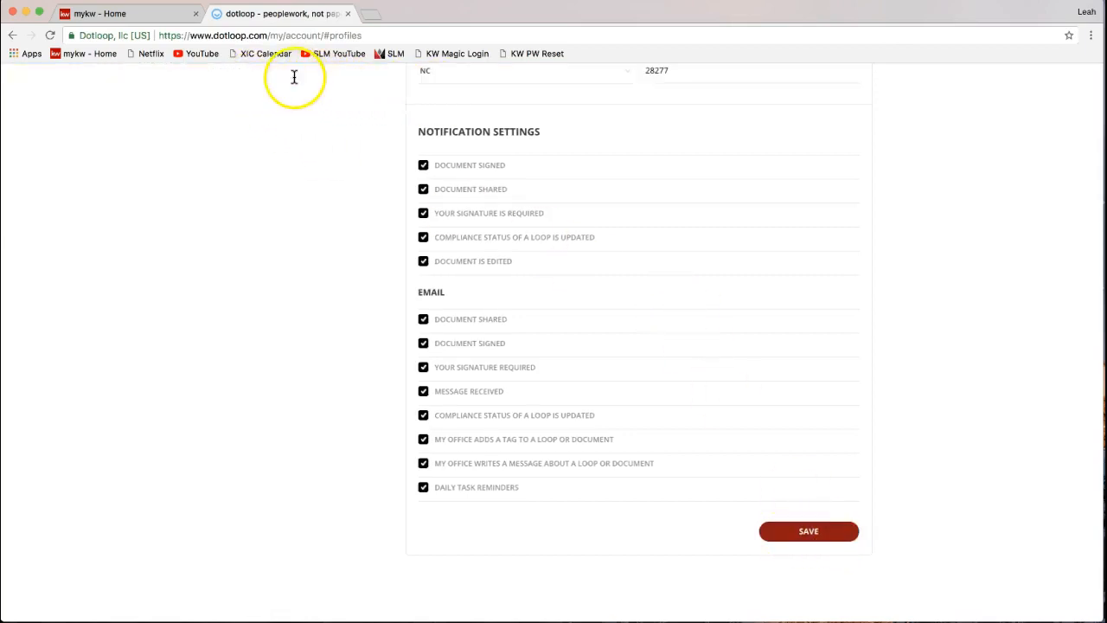
- Save the Training profile's agent details and scroll back to the top of My account
{"action": "left_click", "coordinate": [805, 528]}
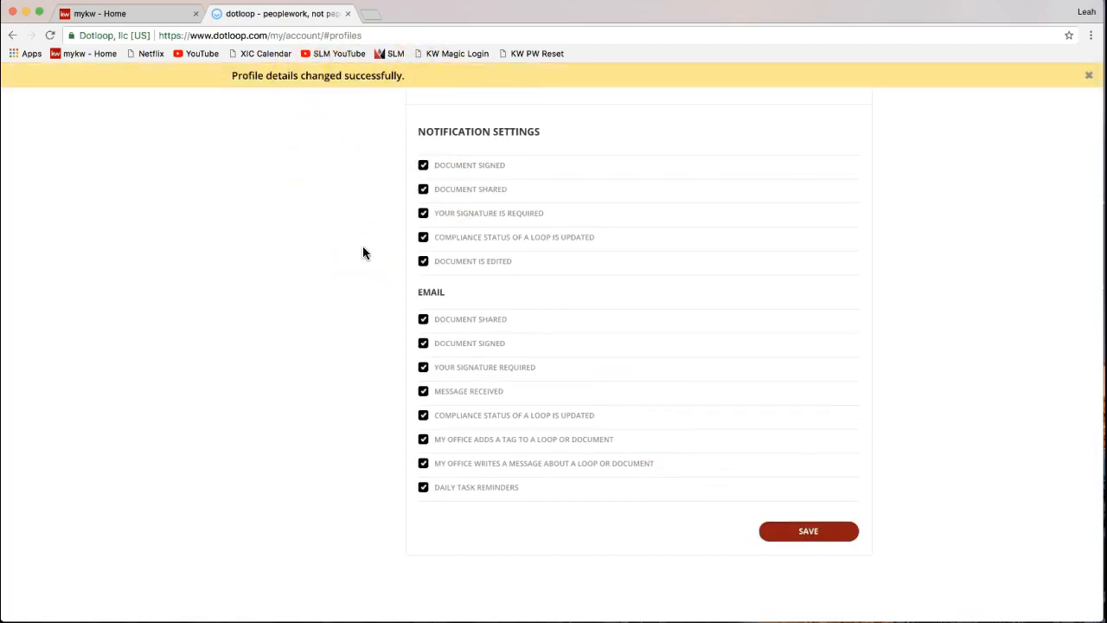
{"action": "scroll", "coordinate": [362, 247], "scroll_direction": "up", "scroll_amount": 5}
{"action": "scroll", "coordinate": [363, 223], "scroll_direction": "up", "scroll_amount": 9}
{"action": "scroll", "coordinate": [360, 219], "scroll_direction": "up", "scroll_amount": 7}
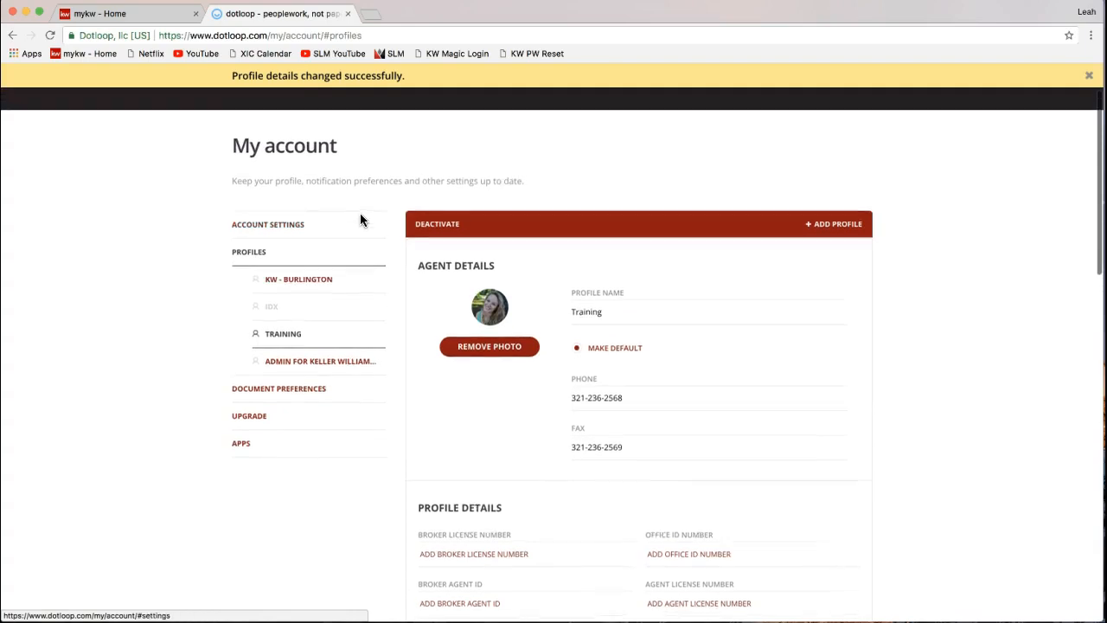
{"action": "scroll", "coordinate": [133, 387], "scroll_direction": "up", "scroll_amount": 2}
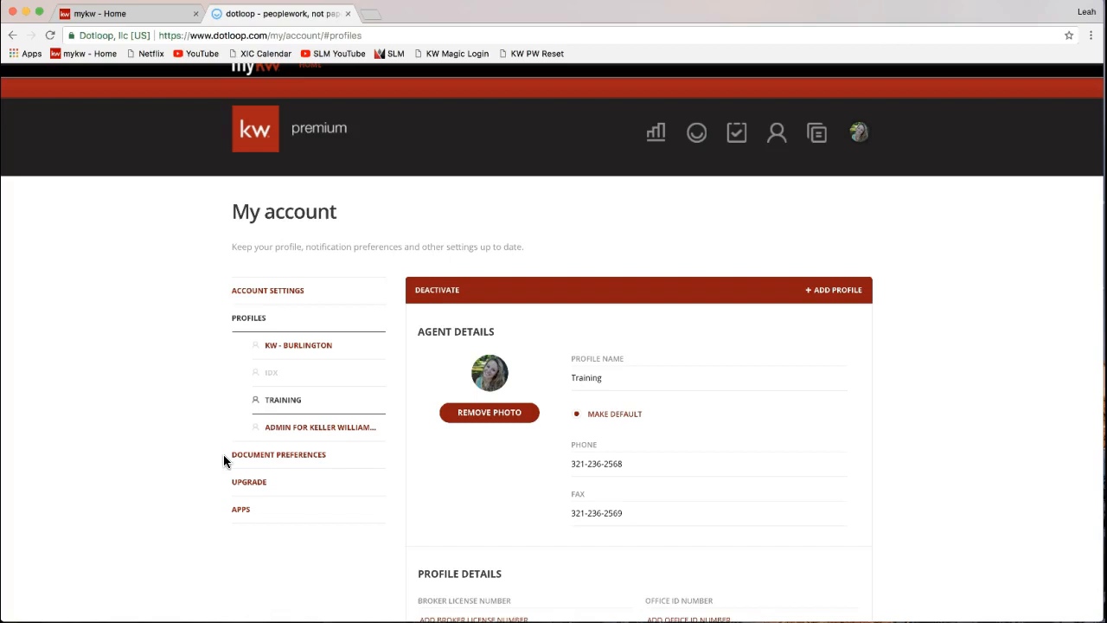
{"action": "left_click", "coordinate": [278, 463]}
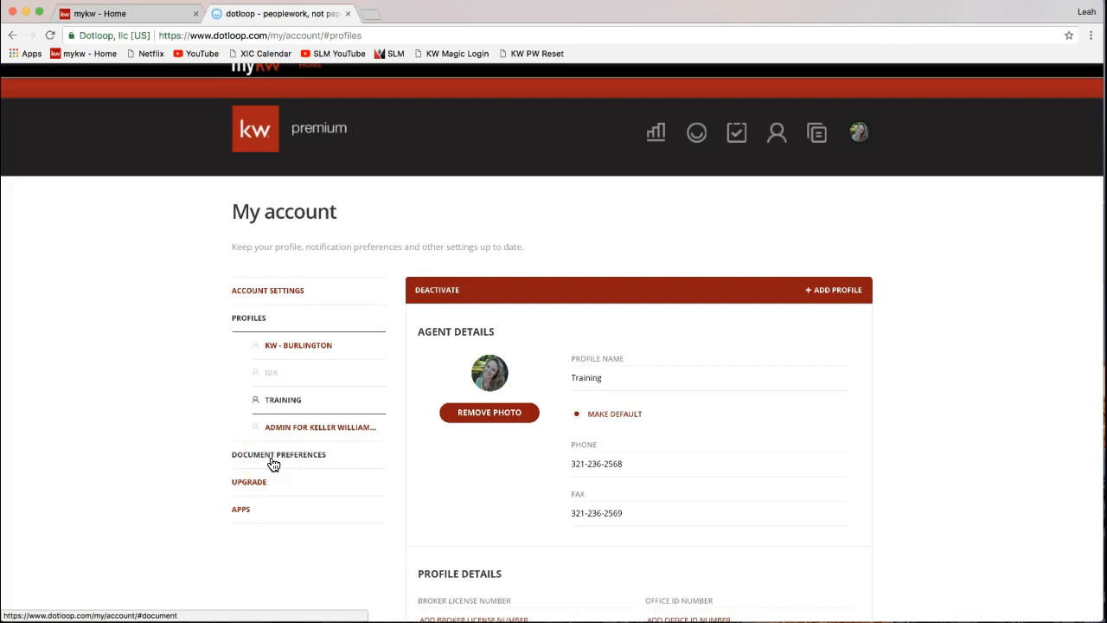
- In Document Editor Preferences, make the default font Bold and Black after briefly trying Blue
{"action": "left_click", "coordinate": [349, 554]}
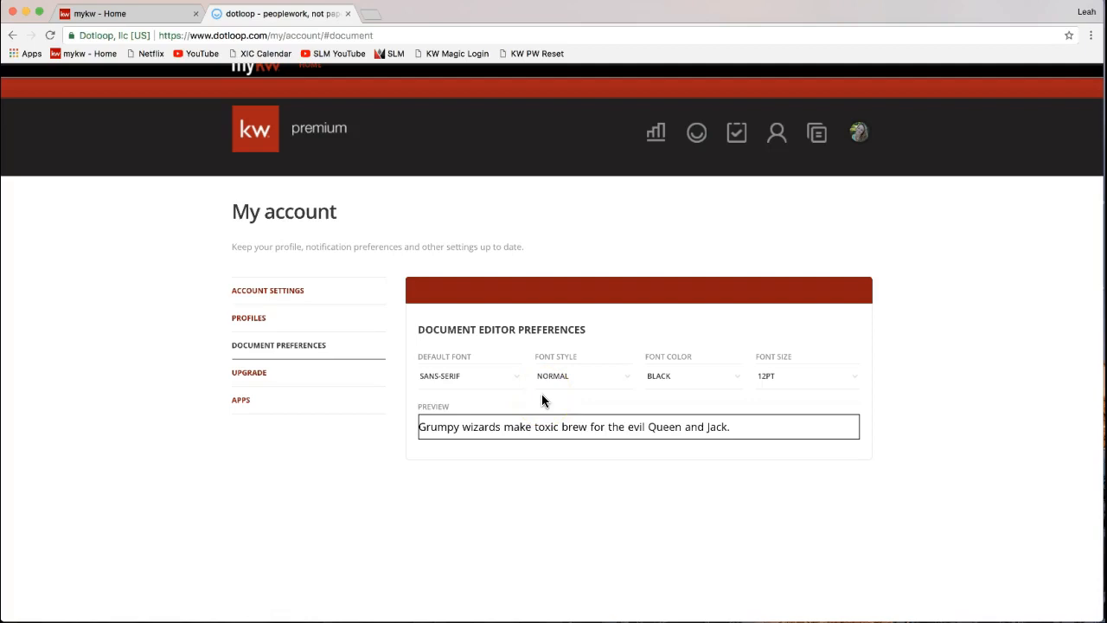
{"action": "left_click", "coordinate": [484, 381]}
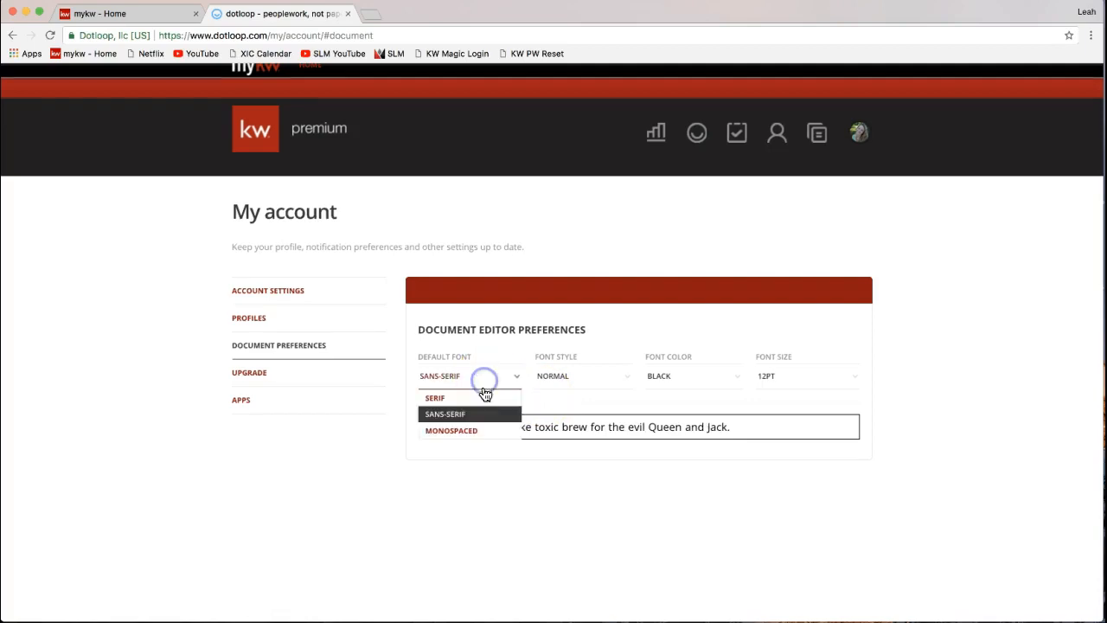
{"action": "left_click", "coordinate": [589, 385]}
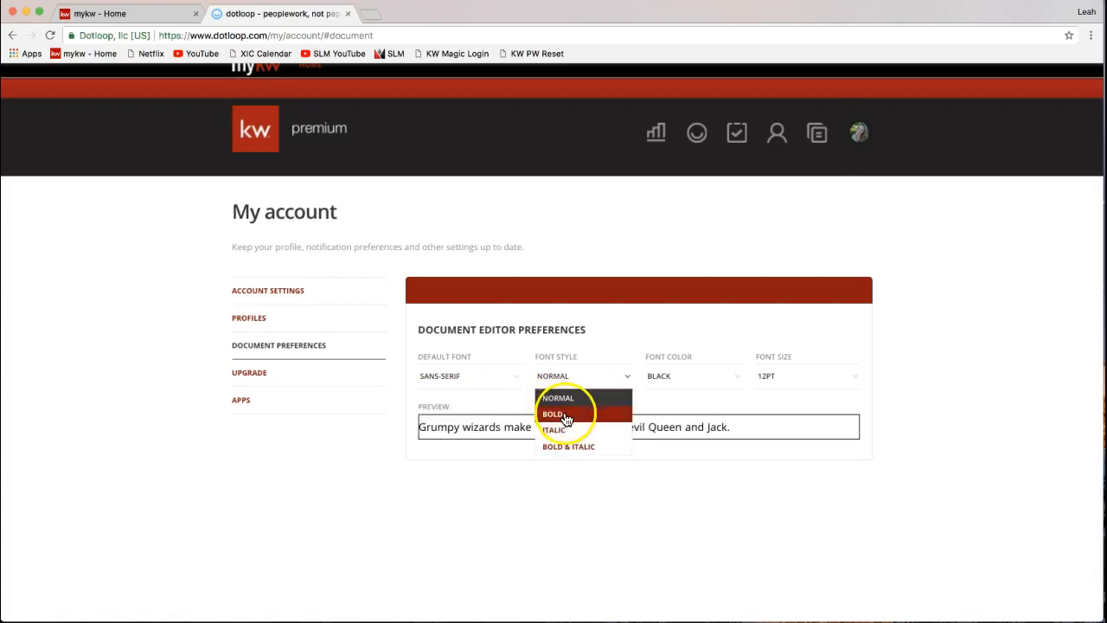
{"action": "left_click", "coordinate": [563, 416]}
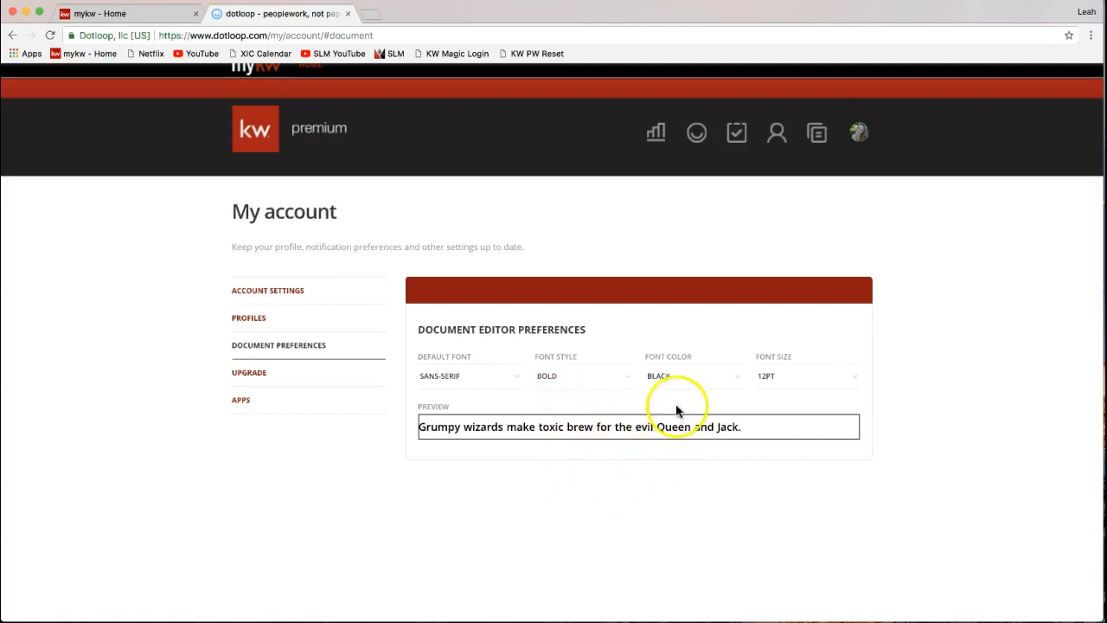
{"action": "left_click", "coordinate": [672, 380]}
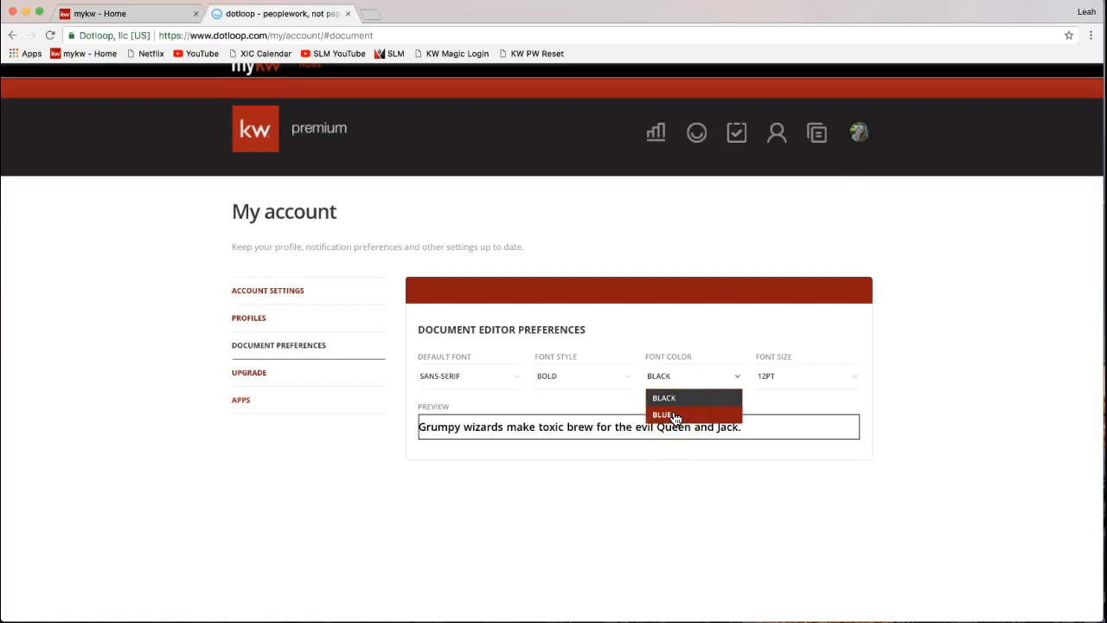
{"action": "left_click", "coordinate": [675, 417]}
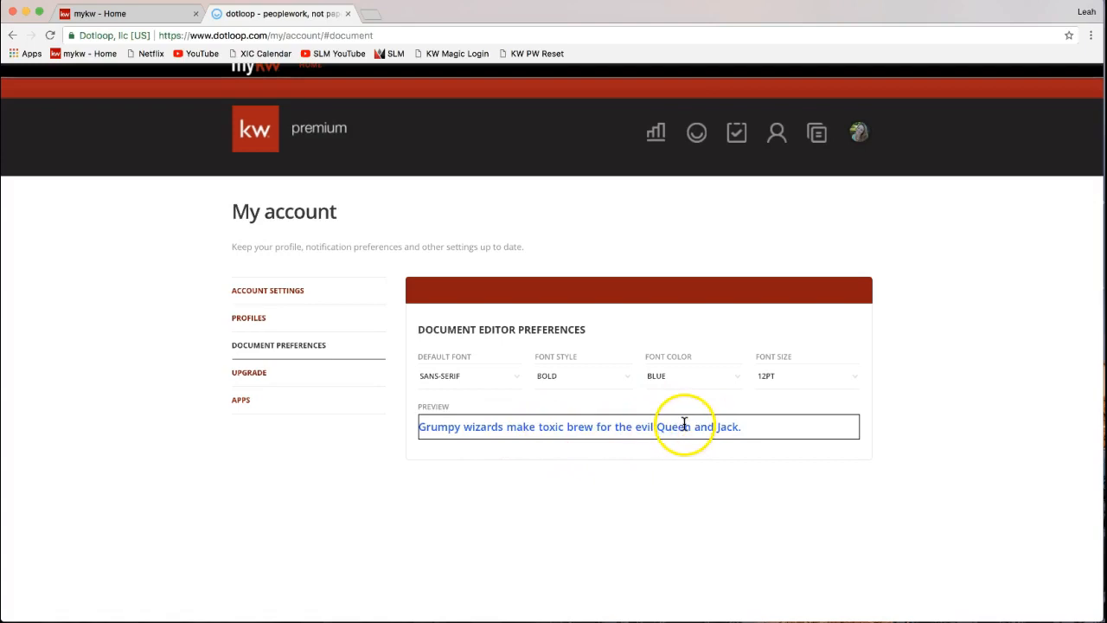
{"action": "left_click", "coordinate": [668, 389]}
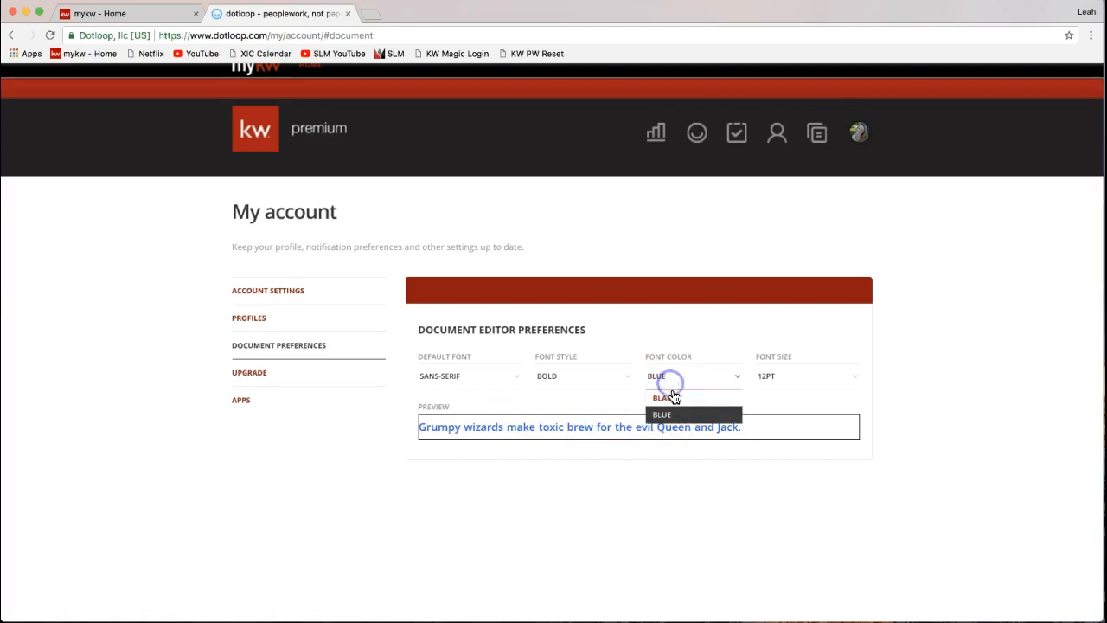
{"action": "left_click", "coordinate": [673, 400]}
- Try a 13PT default font size, then settle it back at 12PT
{"action": "left_click", "coordinate": [781, 375]}
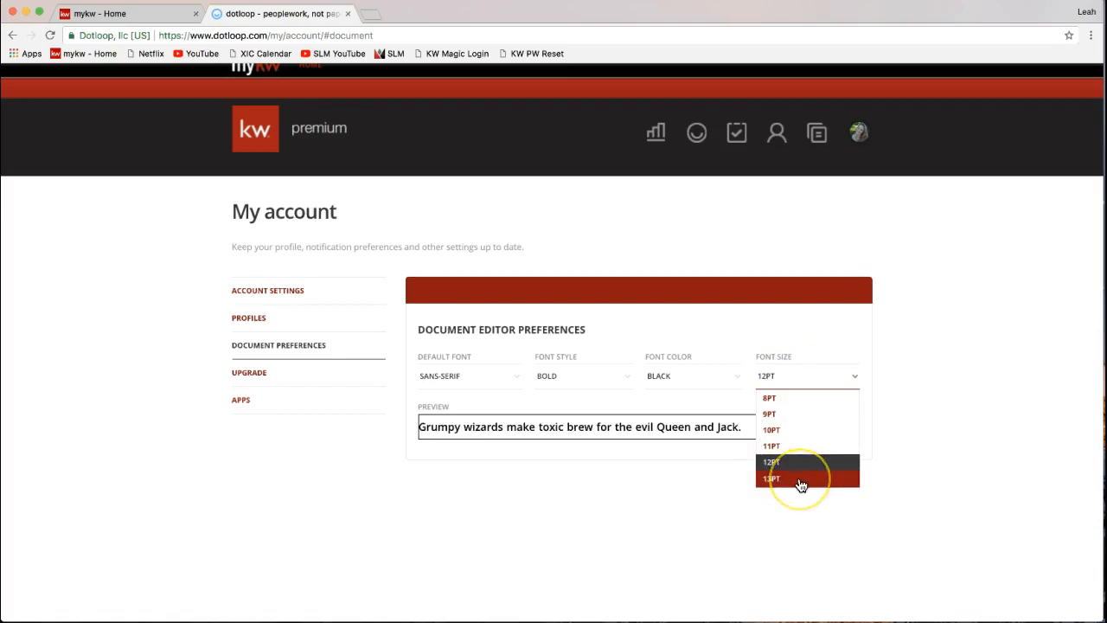
{"action": "left_click", "coordinate": [799, 480]}
{"action": "left_click", "coordinate": [793, 378]}
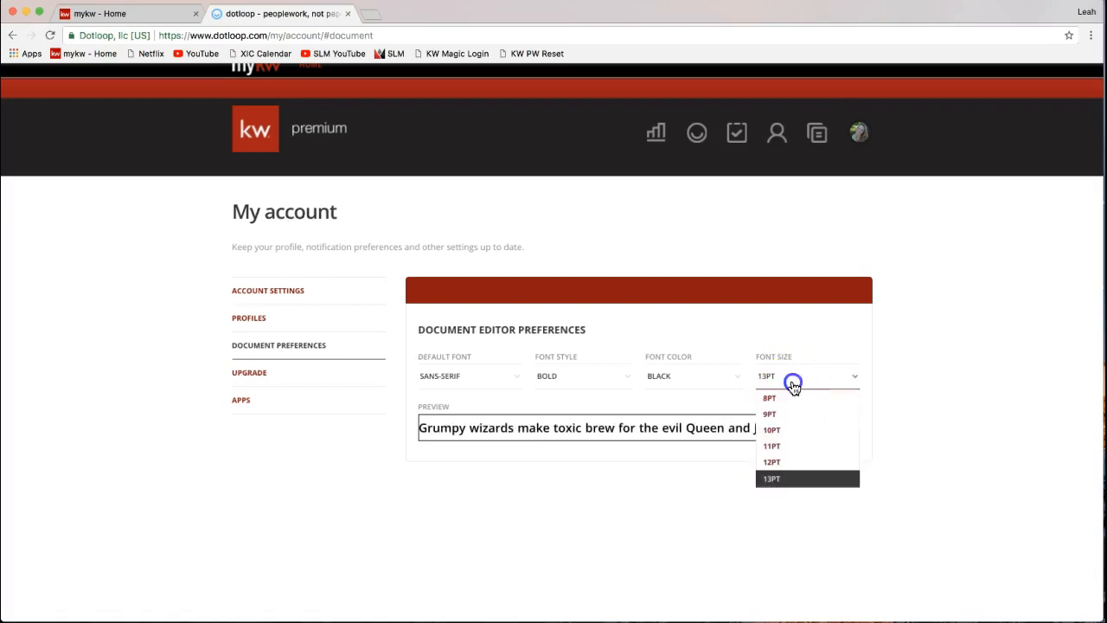
{"action": "left_click", "coordinate": [797, 463]}
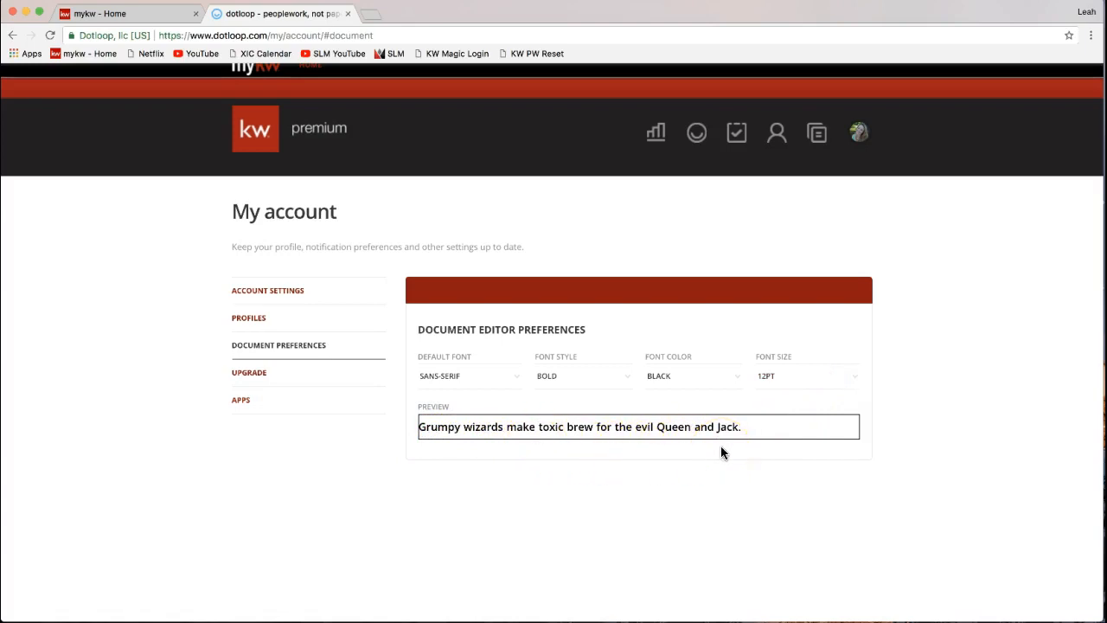
{"action": "left_click", "coordinate": [771, 378]}
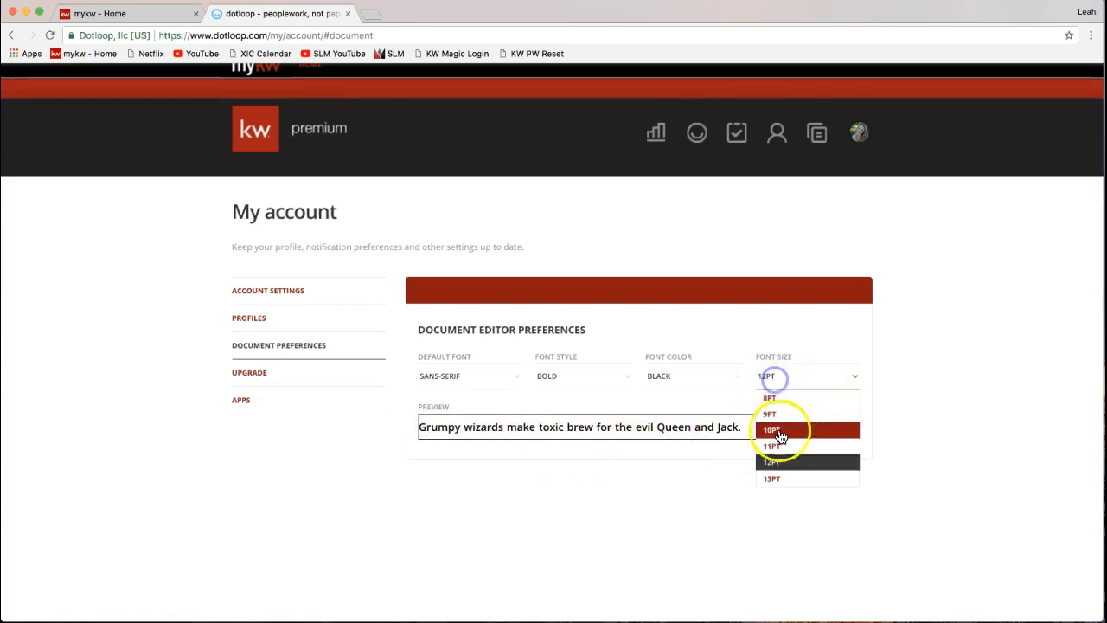
{"action": "left_click", "coordinate": [773, 478]}
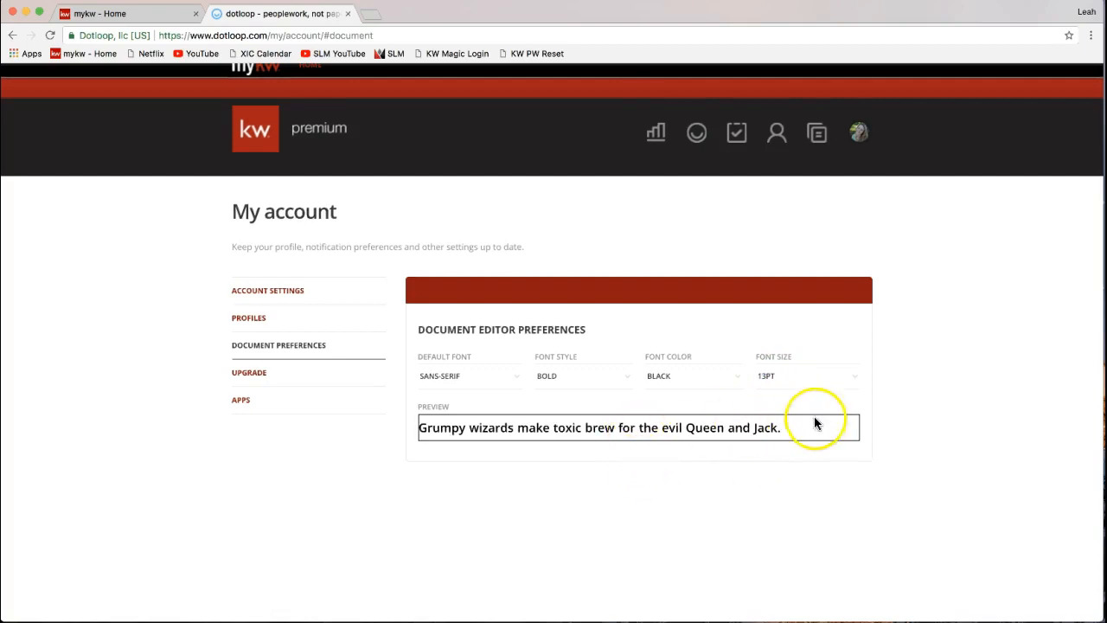
{"action": "left_click", "coordinate": [791, 381]}
{"action": "left_click", "coordinate": [787, 462]}
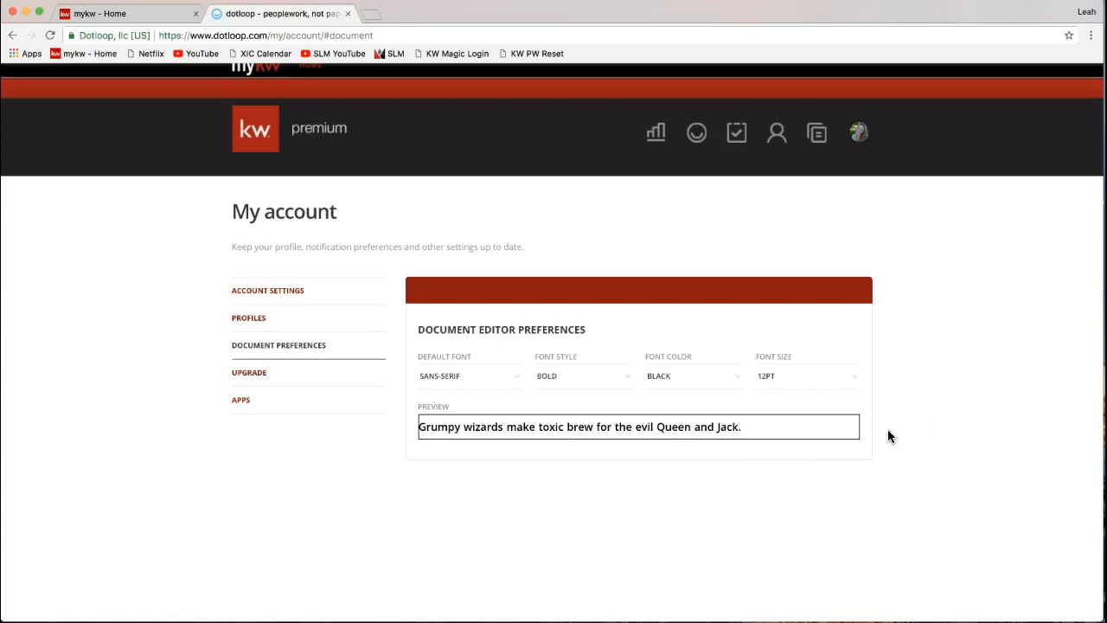
{"action": "left_click", "coordinate": [859, 136]}
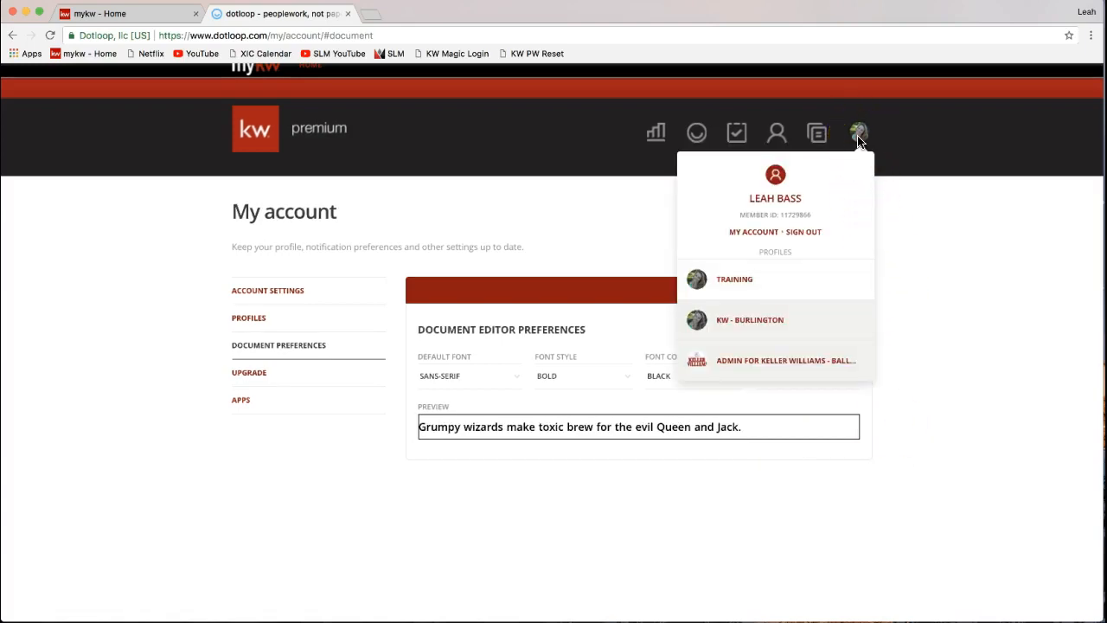
- Dismiss the avatar dropdown so the bold Sans-Serif preview sentence shows again
{"action": "left_click", "coordinate": [860, 138]}
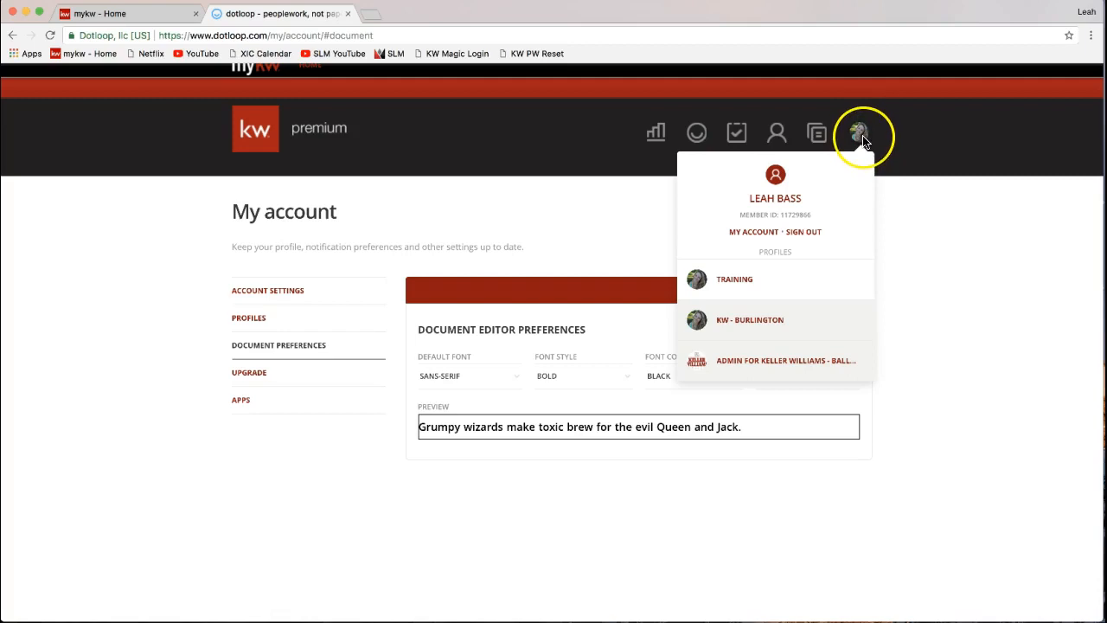
{"action": "left_click", "coordinate": [753, 235]}
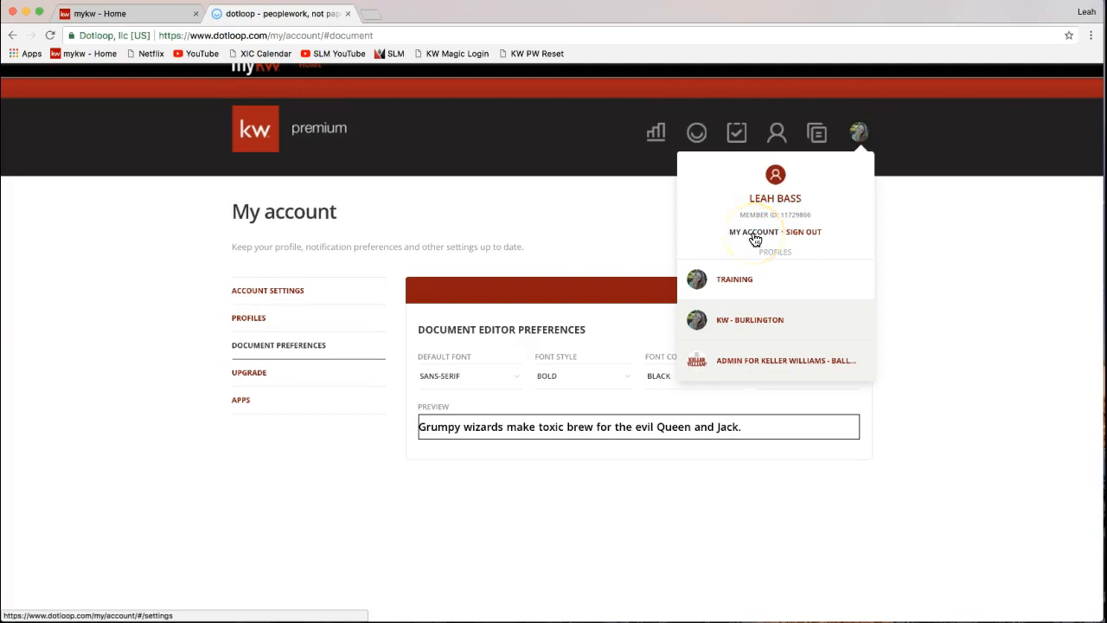
{"action": "left_click", "coordinate": [912, 213]}
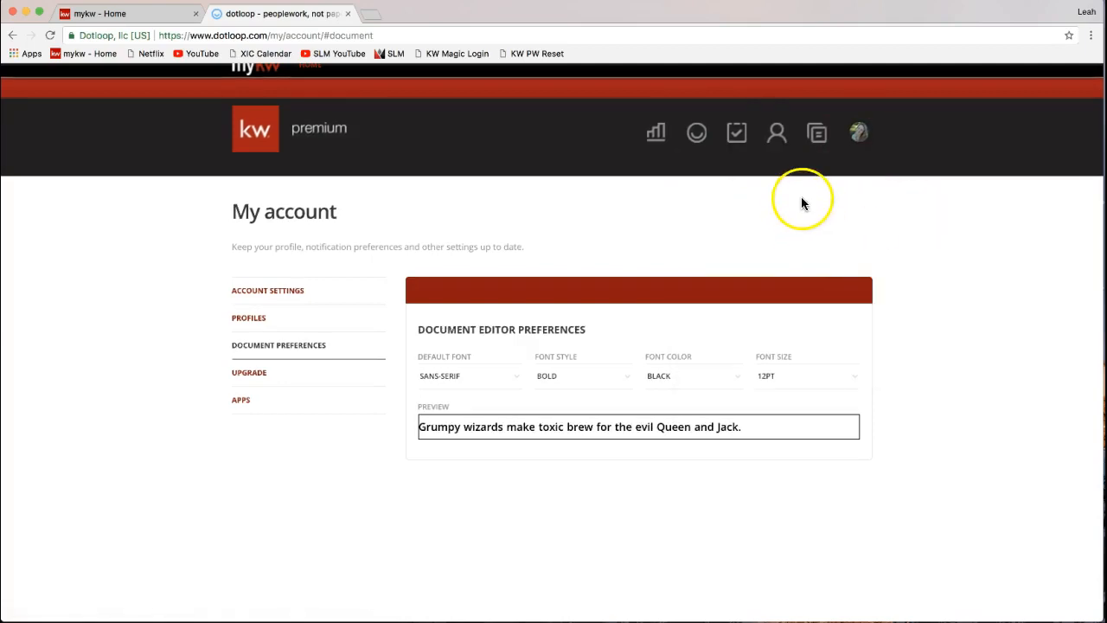
- Open the document templates library and browse the Personal folder's forms, such as PDF Overlay Offer
{"action": "left_click", "coordinate": [816, 141]}
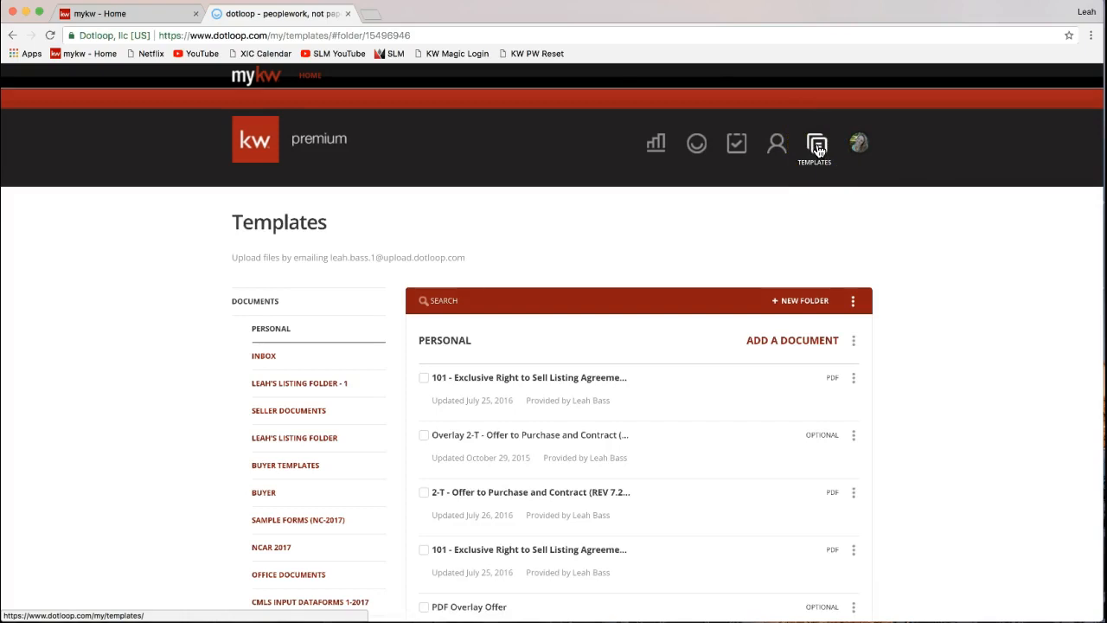
{"action": "left_click", "coordinate": [819, 157]}
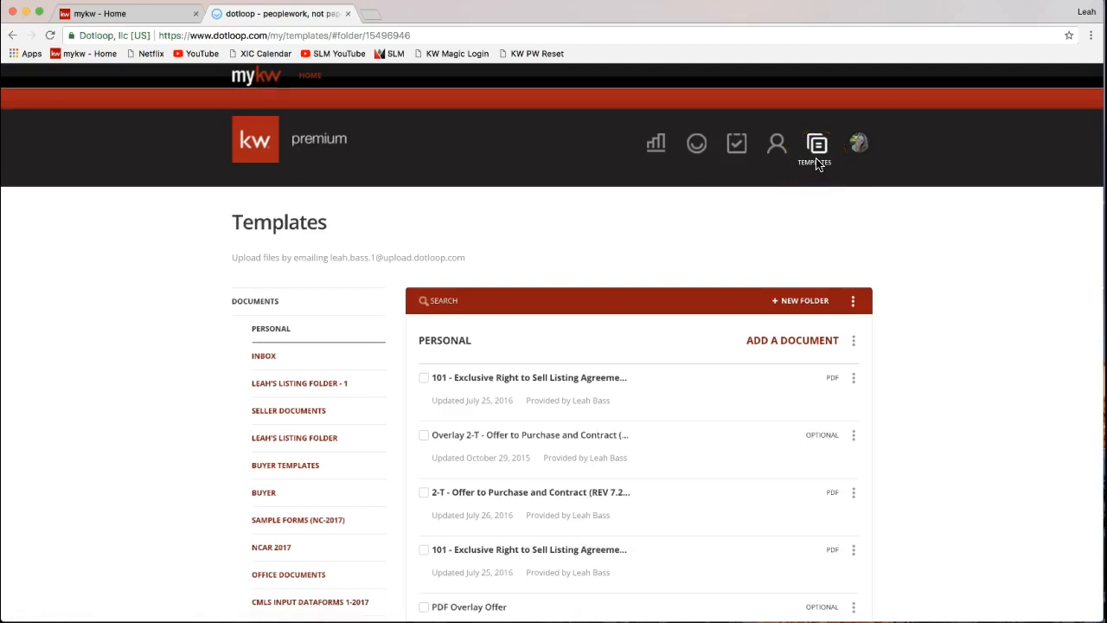
{"action": "left_click", "coordinate": [818, 163]}
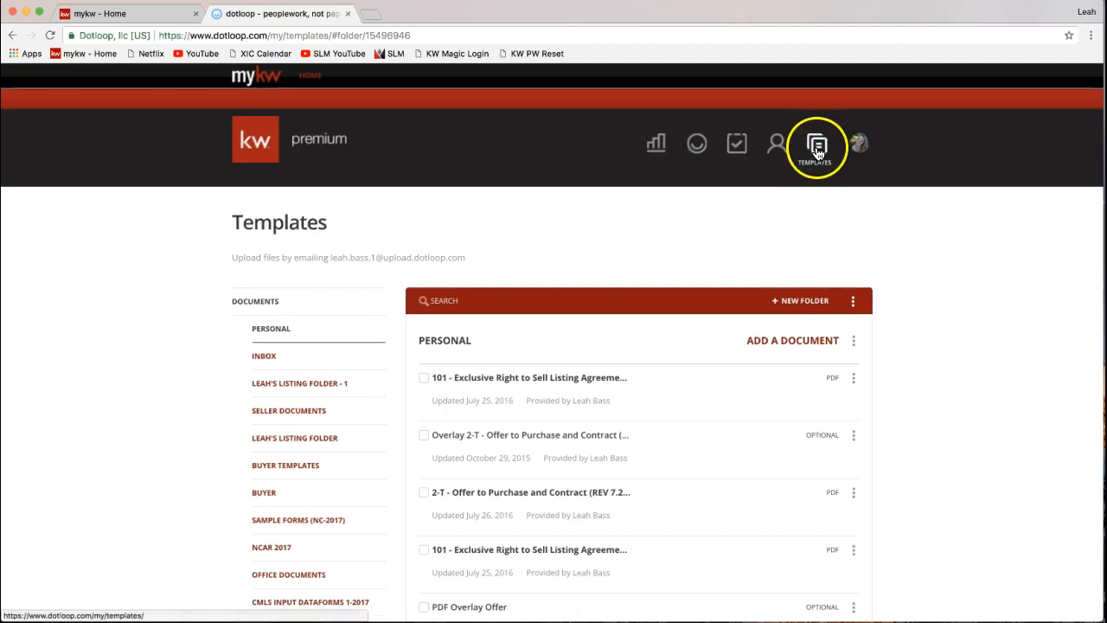
{"action": "left_click", "coordinate": [819, 164]}
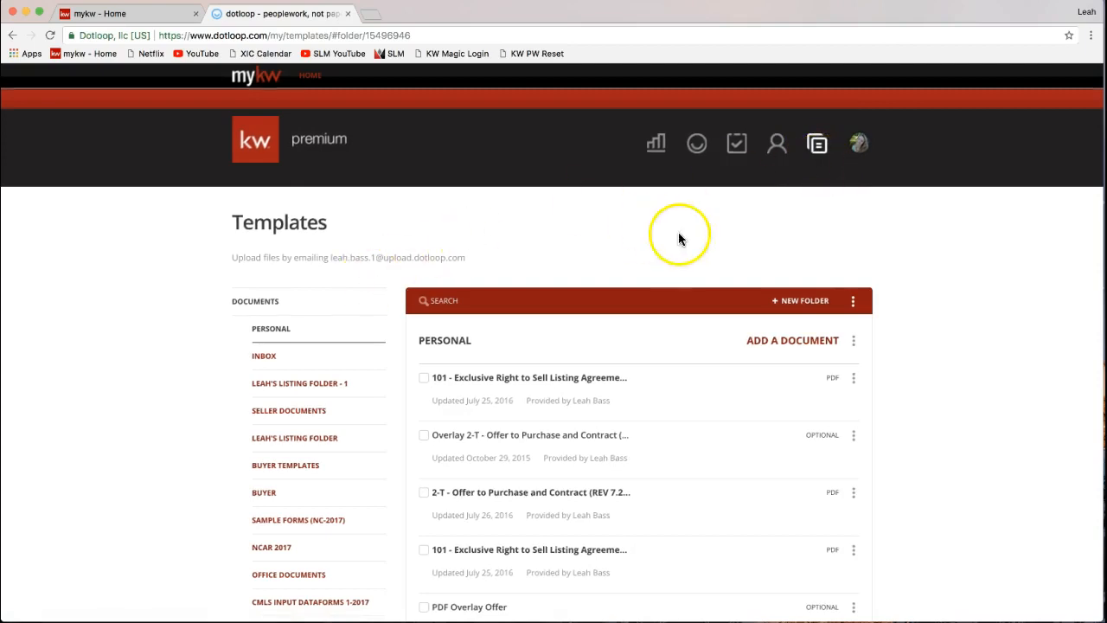
{"action": "scroll", "coordinate": [193, 315], "scroll_direction": "down", "scroll_amount": 2}
{"action": "scroll", "coordinate": [192, 318], "scroll_direction": "down", "scroll_amount": 3}
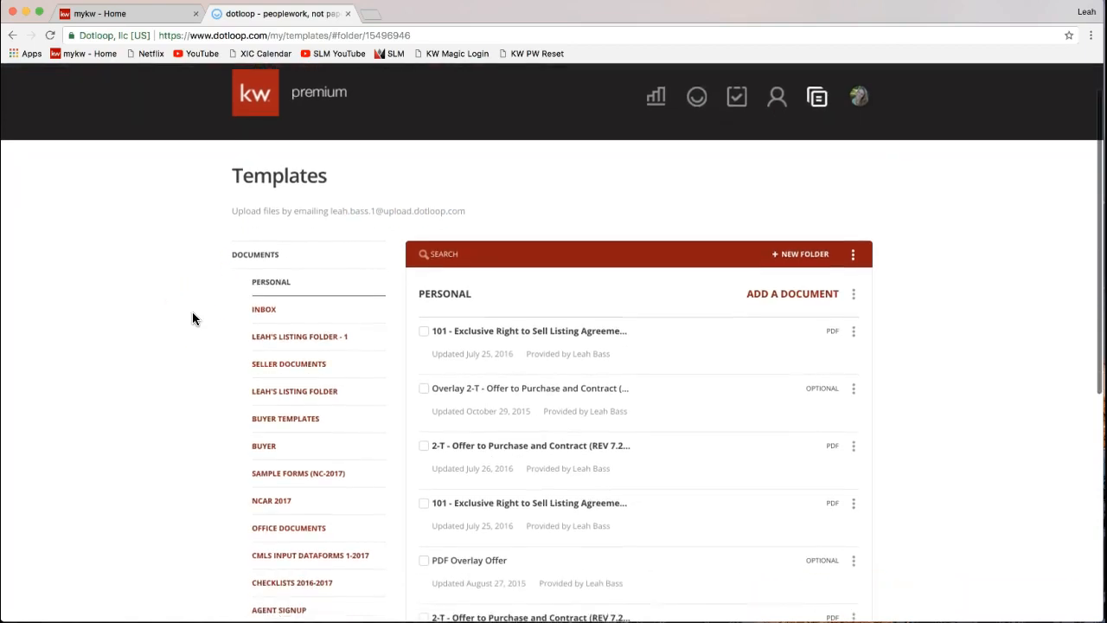
{"action": "scroll", "coordinate": [192, 318], "scroll_direction": "down", "scroll_amount": 2}
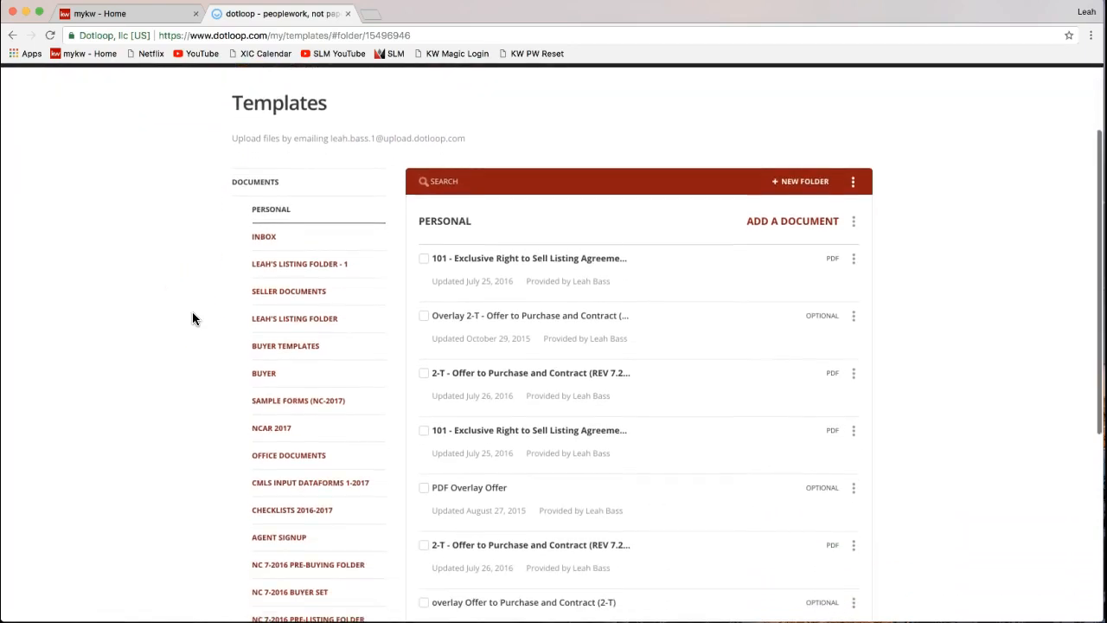
{"action": "scroll", "coordinate": [192, 318], "scroll_direction": "down", "scroll_amount": 3}
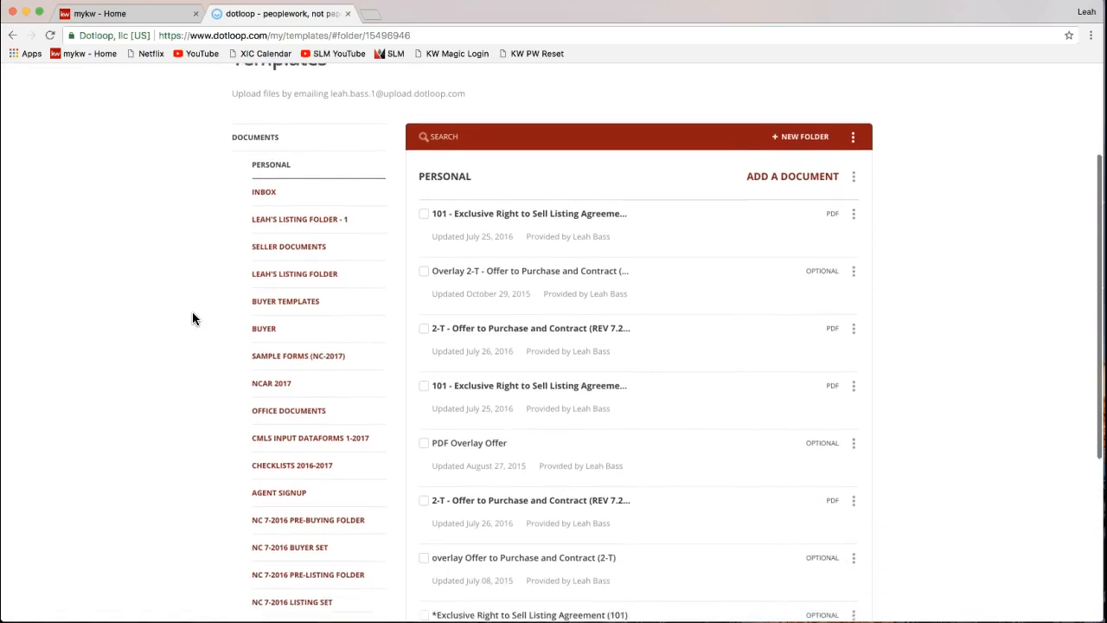
{"action": "scroll", "coordinate": [192, 318], "scroll_direction": "down", "scroll_amount": 1}
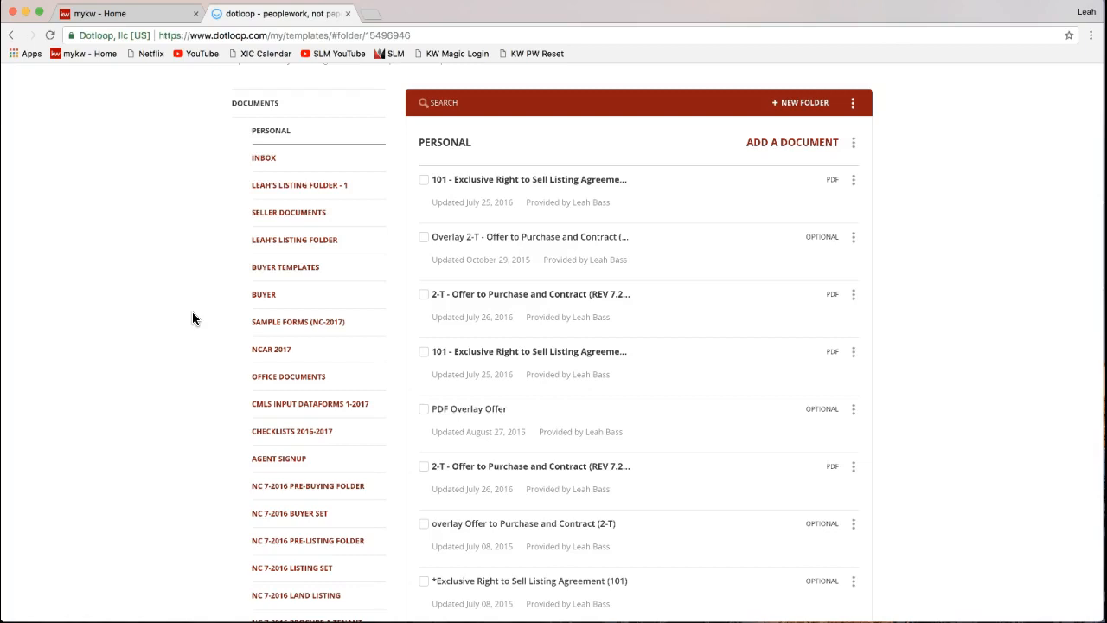
{"action": "scroll", "coordinate": [186, 295], "scroll_direction": "up", "scroll_amount": 1}
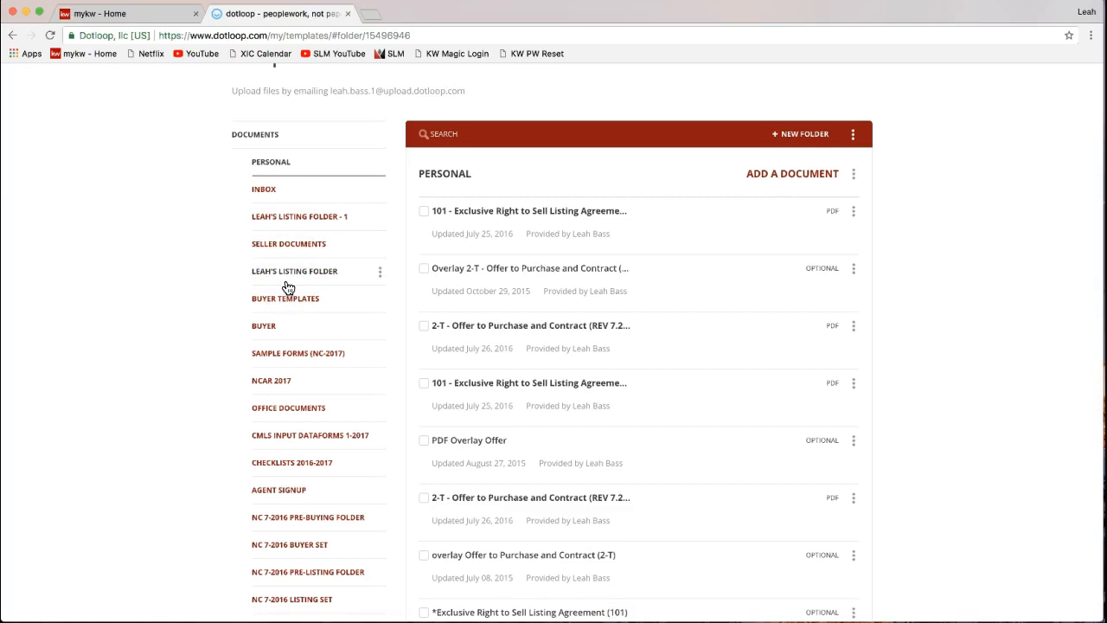
{"action": "scroll", "coordinate": [286, 347], "scroll_direction": "down", "scroll_amount": 3}
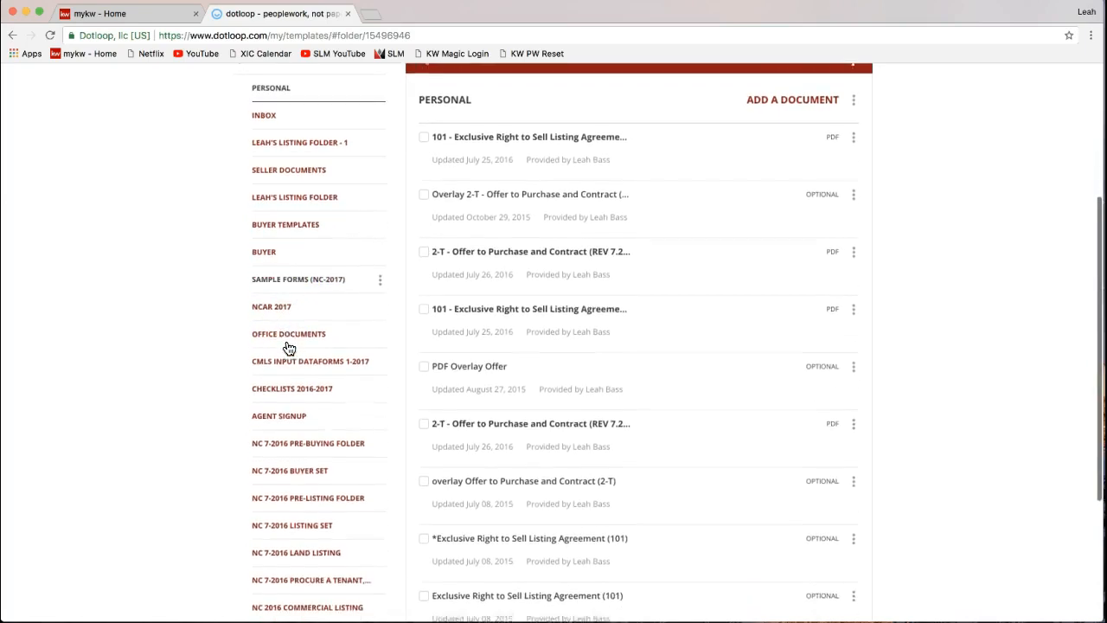
{"action": "left_click", "coordinate": [278, 285]}
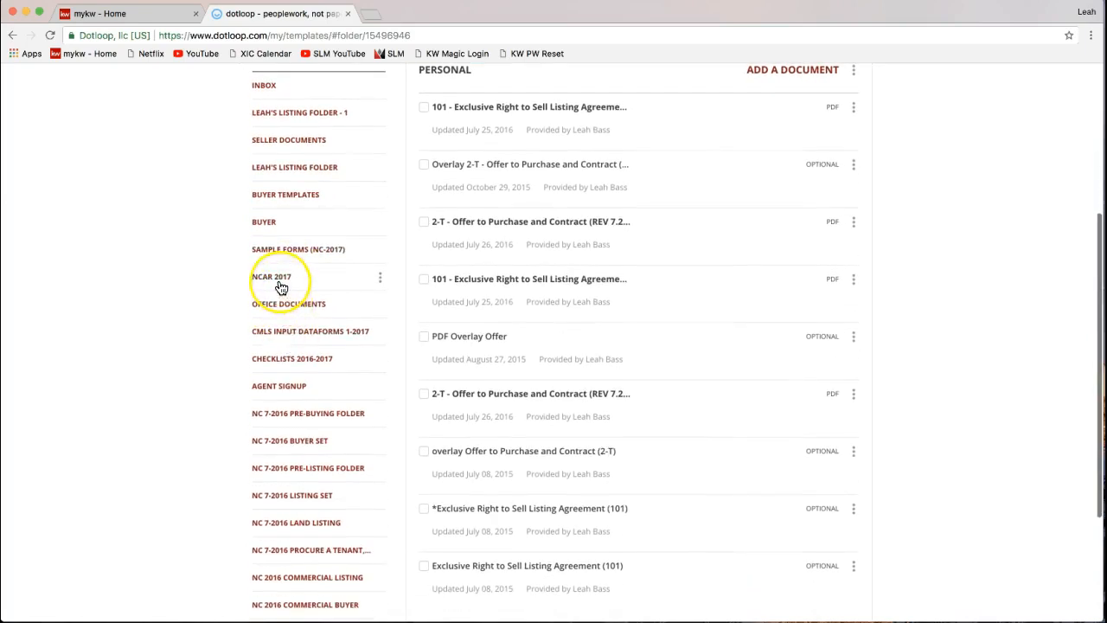
- Open the NCAR 2017 folder and browse its forms, from Pg 13 - Receipts to 101
{"action": "left_click", "coordinate": [281, 287]}
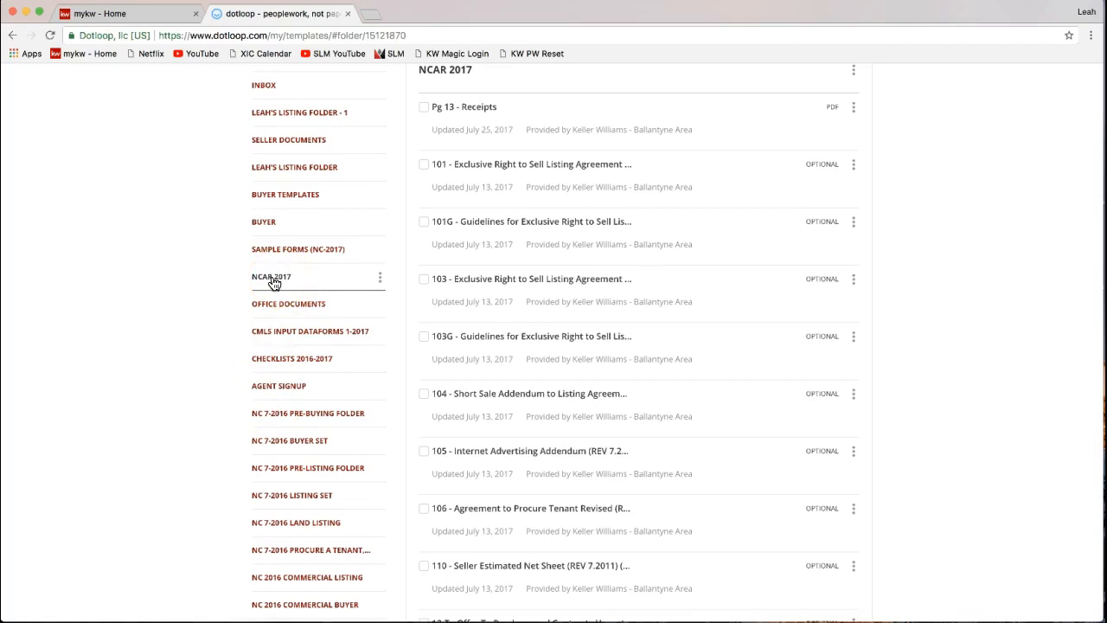
{"action": "scroll", "coordinate": [277, 283], "scroll_direction": "up", "scroll_amount": 3}
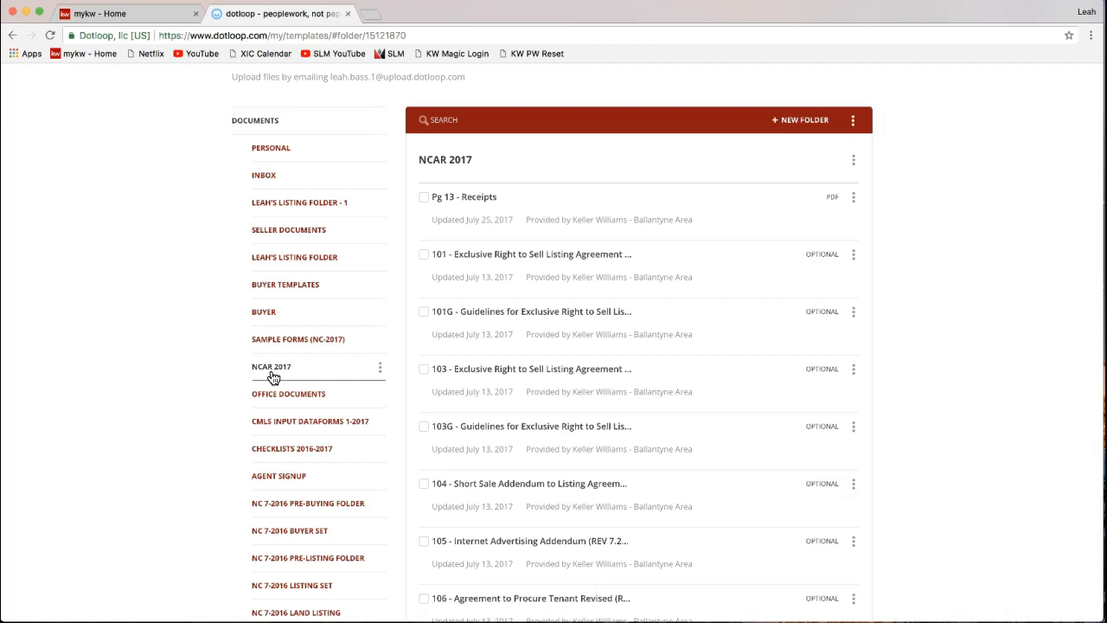
{"action": "scroll", "coordinate": [917, 292], "scroll_direction": "up", "scroll_amount": 3}
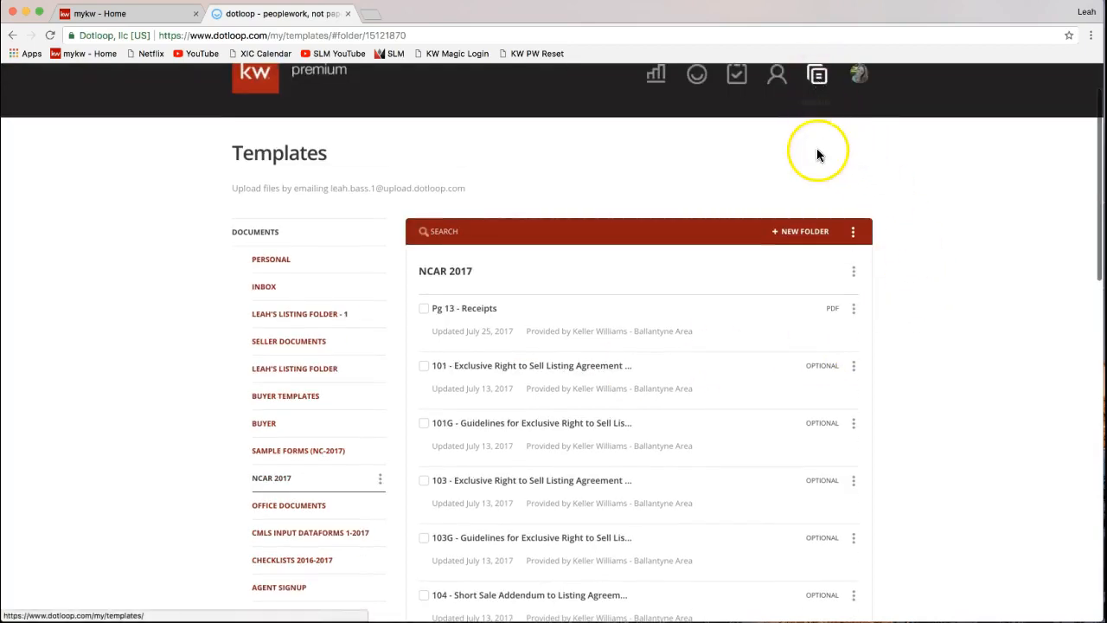
{"action": "scroll", "coordinate": [819, 153], "scroll_direction": "up", "scroll_amount": 2}
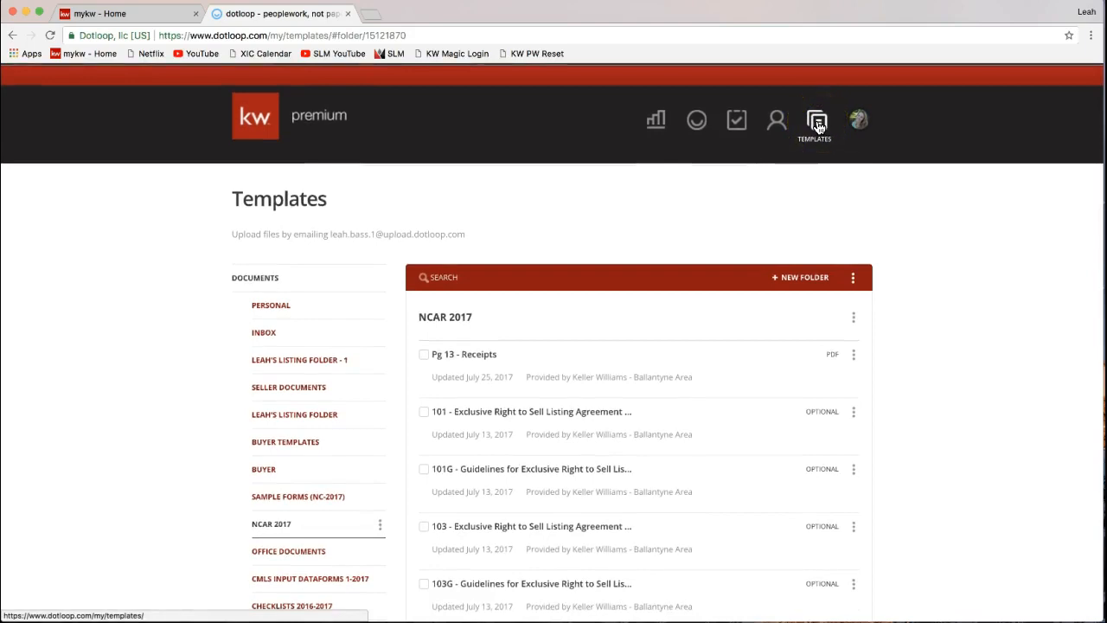
{"action": "scroll", "coordinate": [221, 301], "scroll_direction": "down", "scroll_amount": 5}
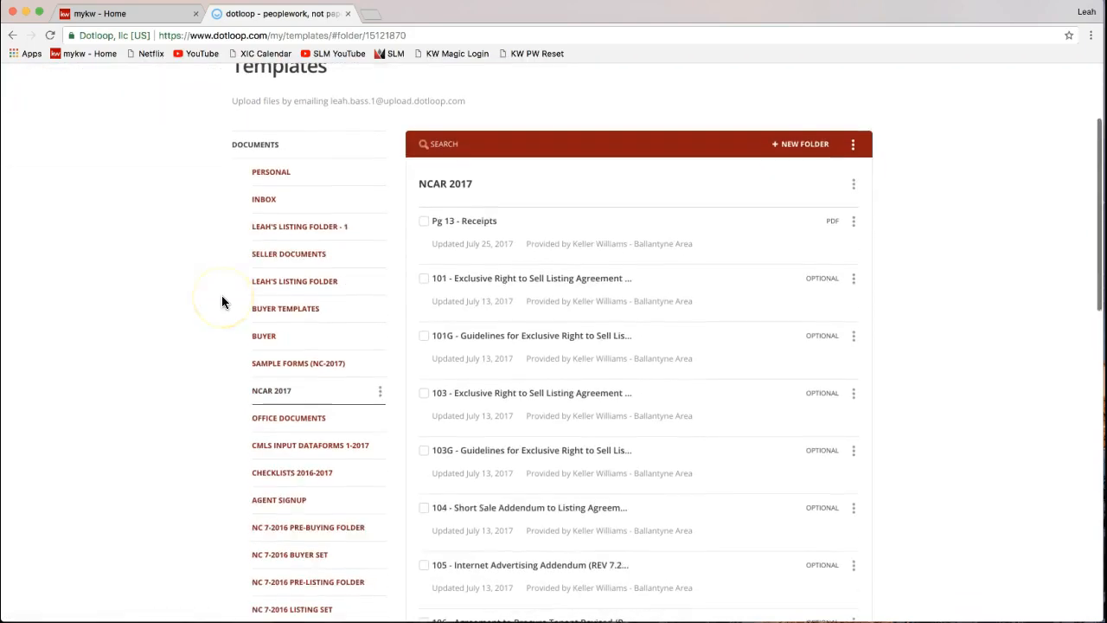
{"action": "scroll", "coordinate": [222, 296], "scroll_direction": "down", "scroll_amount": 2}
{"action": "scroll", "coordinate": [220, 340], "scroll_direction": "up", "scroll_amount": 1}
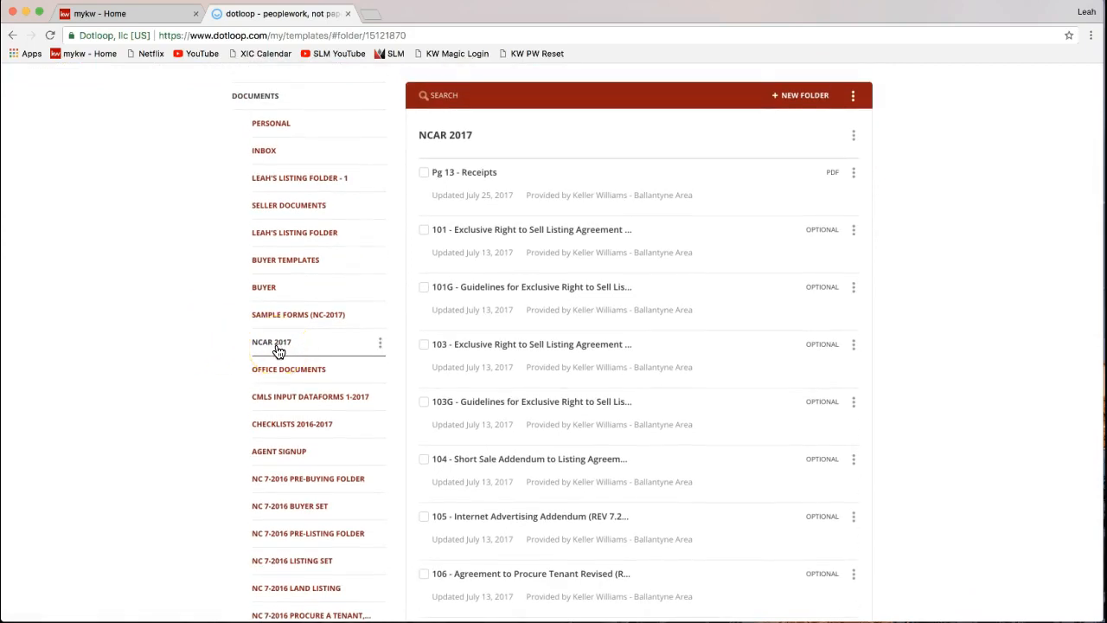
{"action": "mouse_move", "coordinate": [275, 349]}
{"action": "left_mouse_down"}
{"action": "mouse_move", "coordinate": [274, 256]}
{"action": "mouse_move", "coordinate": [285, 355]}
{"action": "left_mouse_up"}
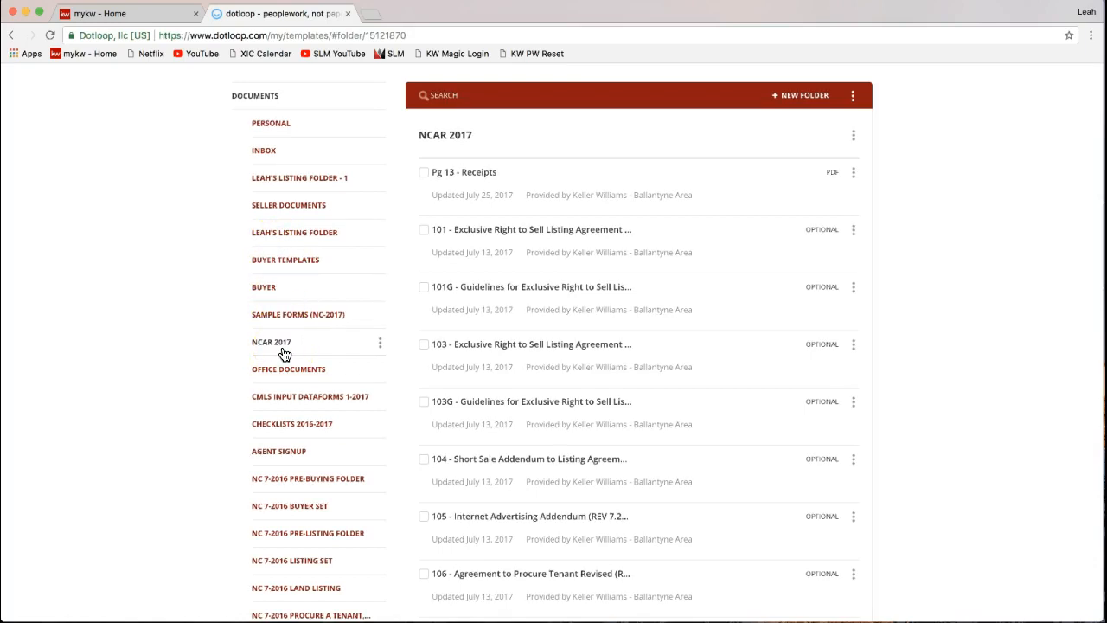
{"action": "left_click_drag", "start_coordinate": [276, 354], "coordinate": [275, 351]}
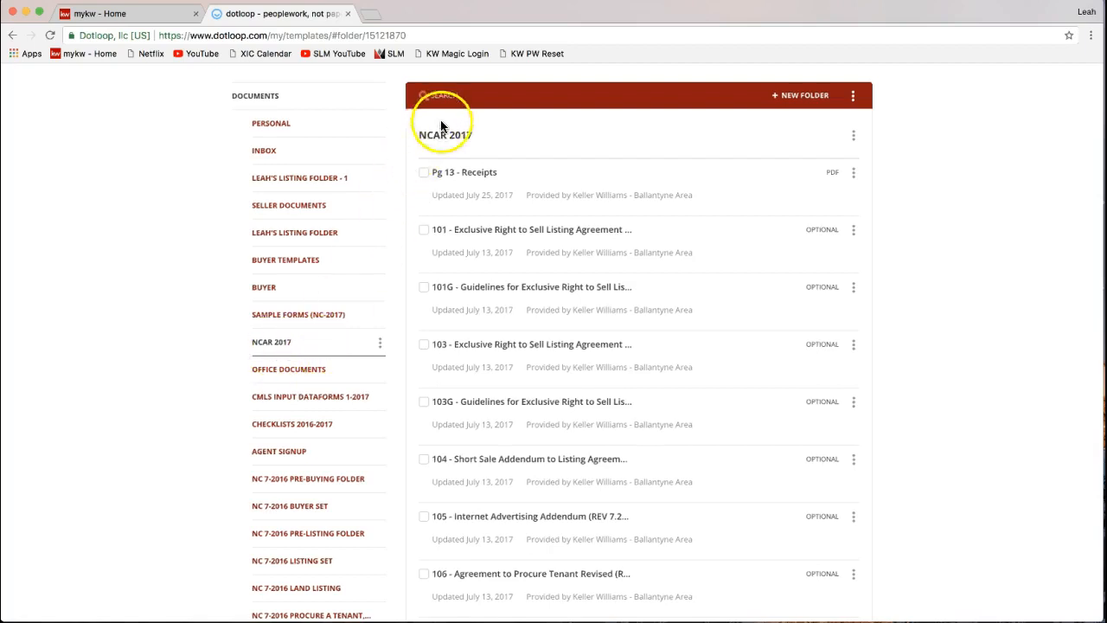
{"action": "scroll", "coordinate": [444, 173], "scroll_direction": "up", "scroll_amount": 1}
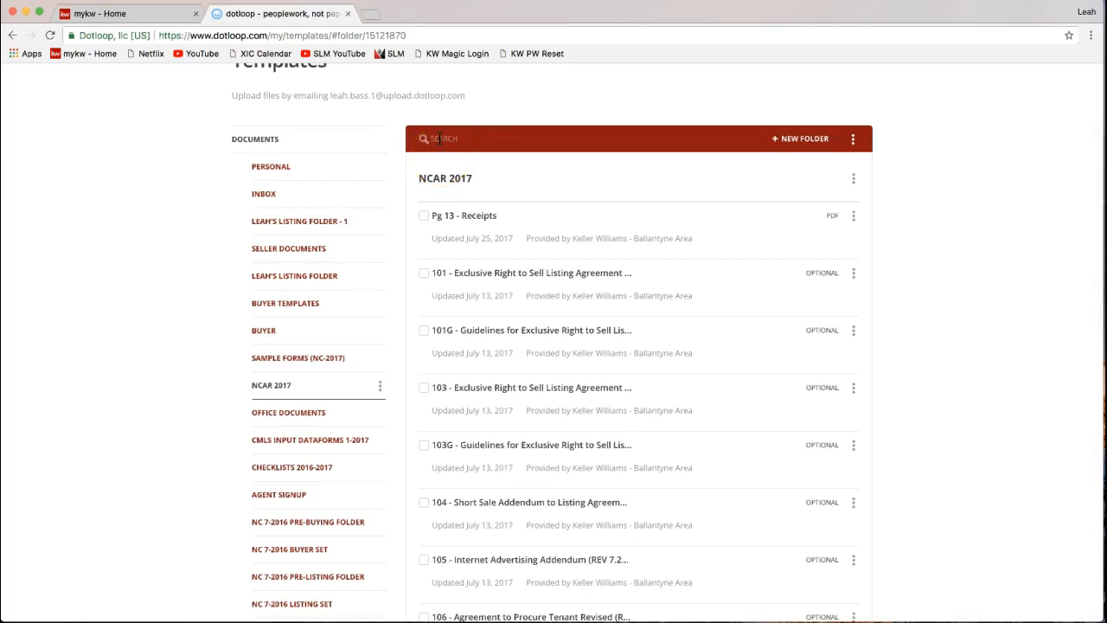
- Search the NCAR 2017 templates for 'listing' and select the 101 listing agreement template
{"action": "left_click", "coordinate": [441, 139]}
{"action": "left_click", "coordinate": [448, 139]}
{"action": "type", "text": "li"}
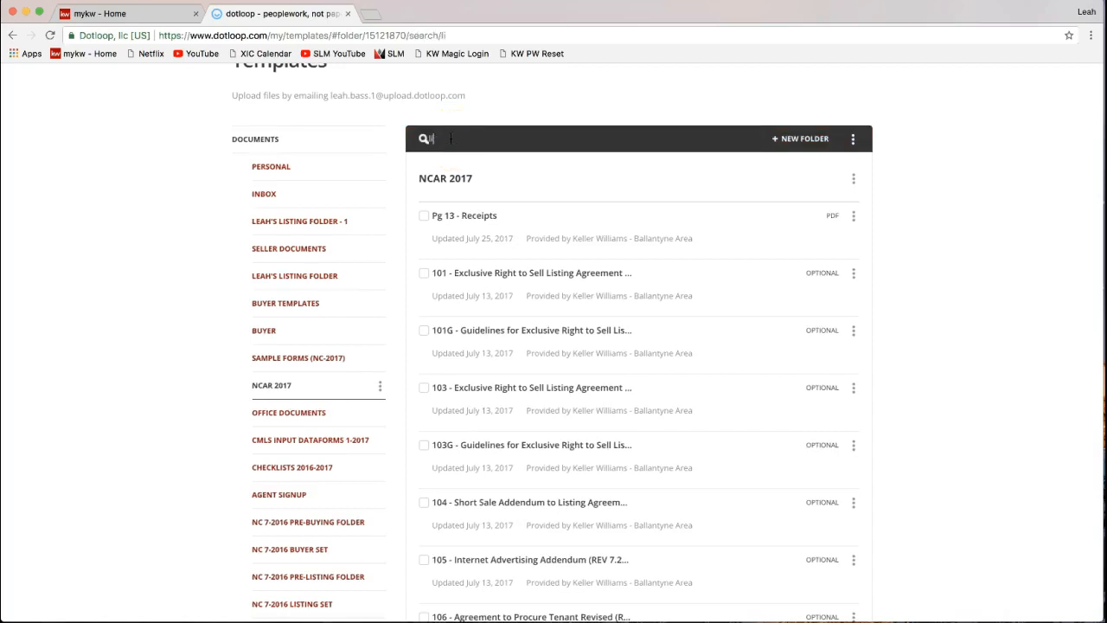
{"action": "type", "text": "sting"}
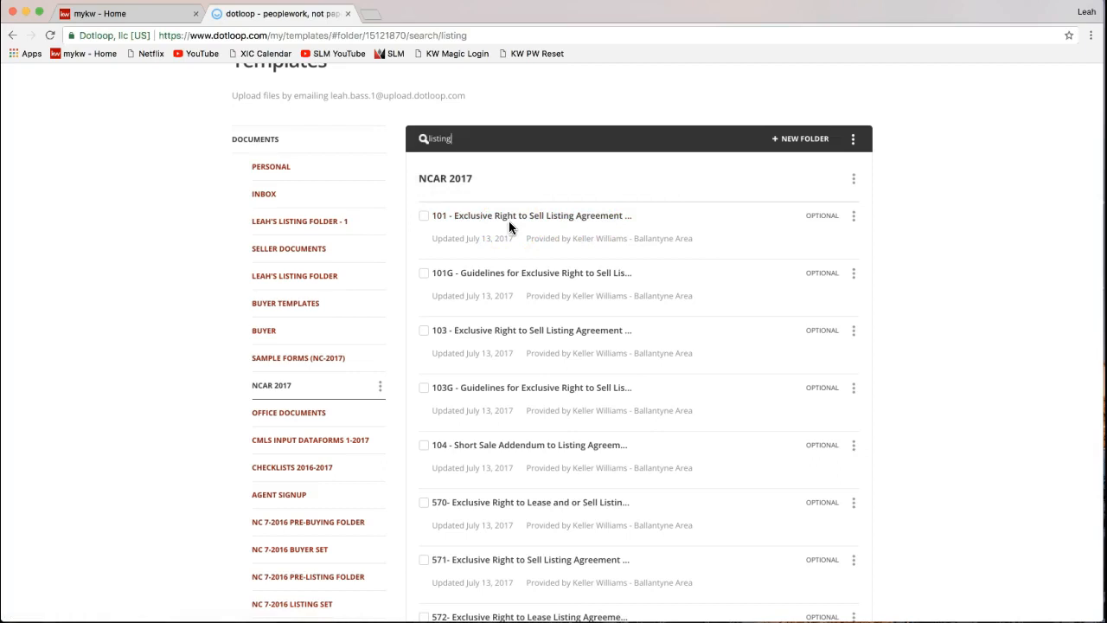
{"action": "left_click", "coordinate": [472, 223]}
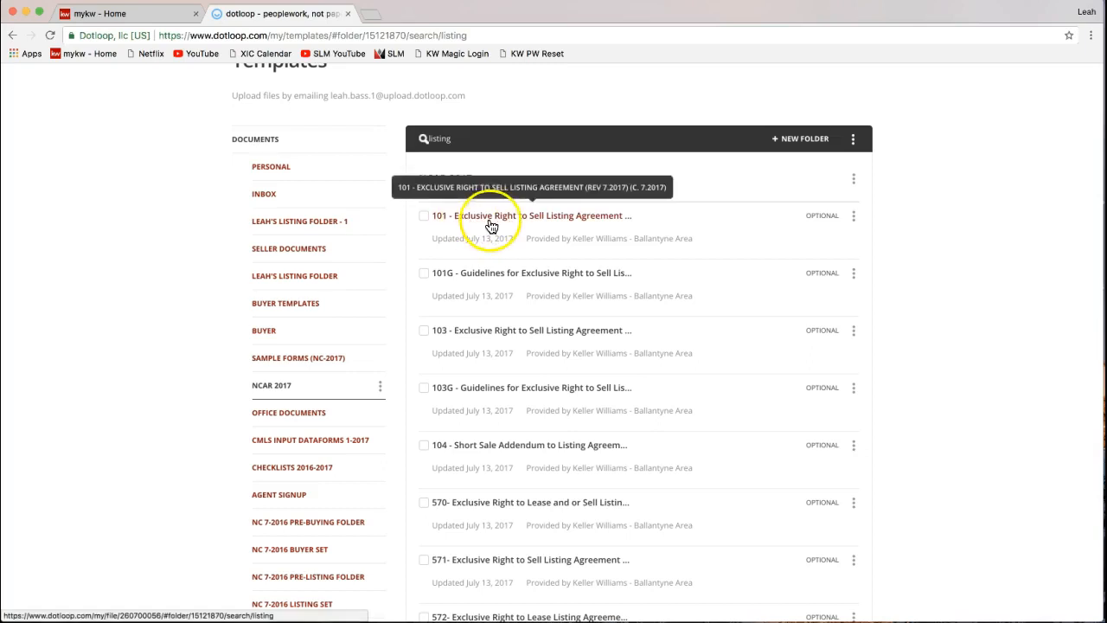
- Download the 101 Exclusive Right to Sell Listing Agreement template from its options menu
{"action": "left_click", "coordinate": [854, 220]}
{"action": "left_click", "coordinate": [855, 221]}
{"action": "left_click", "coordinate": [855, 220]}
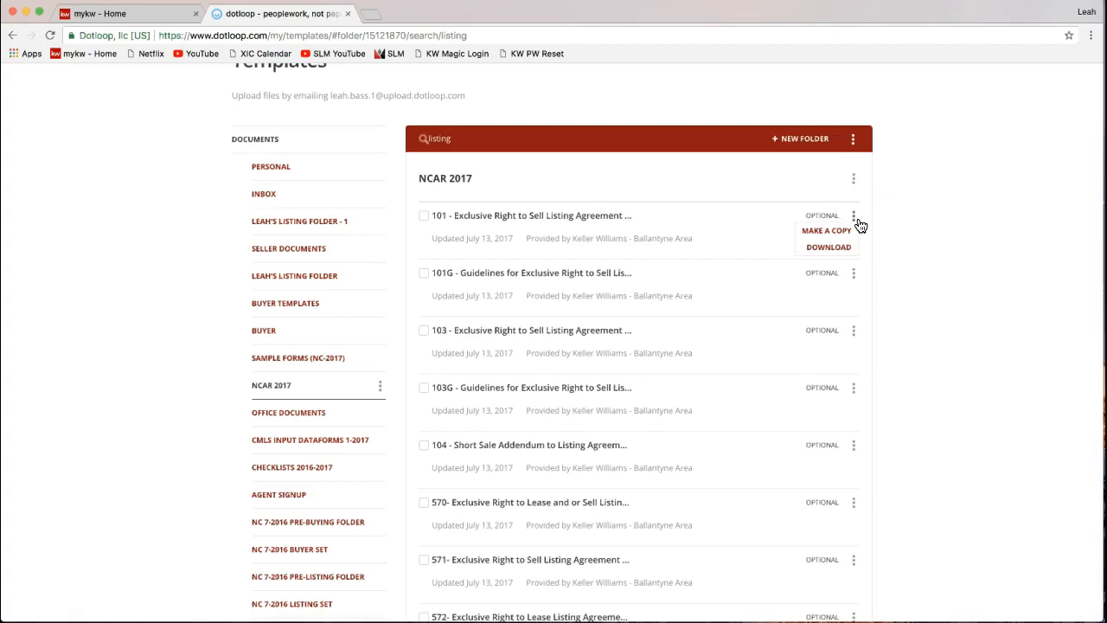
{"action": "left_click", "coordinate": [825, 249]}
- Return to the 'listing' results and reopen the 101 template's copy and download options
{"action": "left_click", "coordinate": [134, 387]}
{"action": "scroll", "coordinate": [134, 387], "scroll_direction": "up", "scroll_amount": 1}
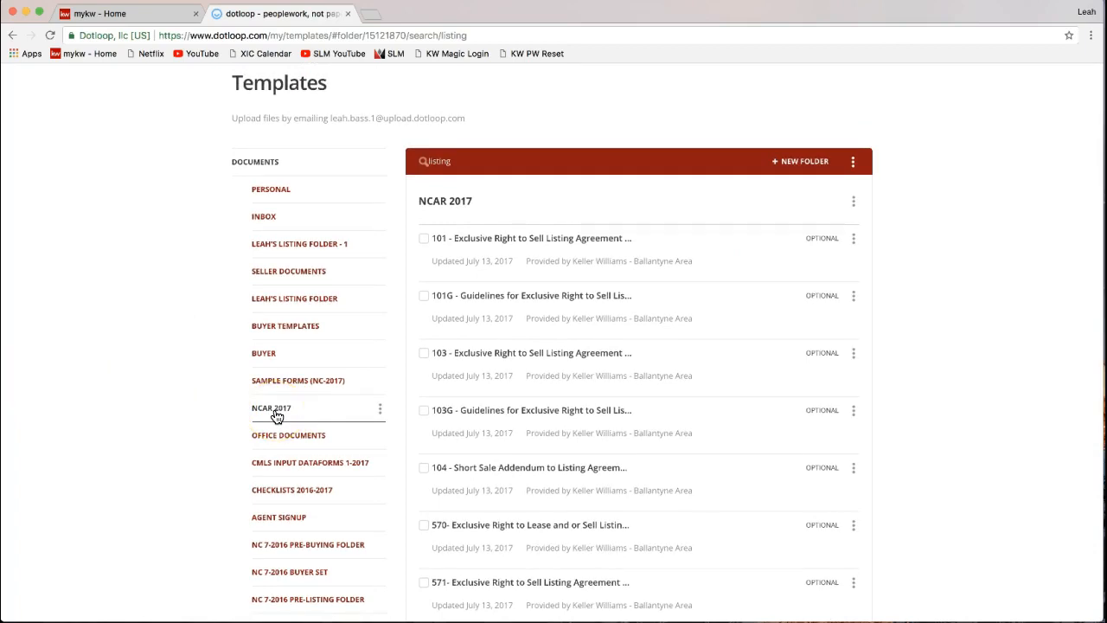
{"action": "left_click", "coordinate": [448, 160]}
{"action": "left_click", "coordinate": [448, 159]}
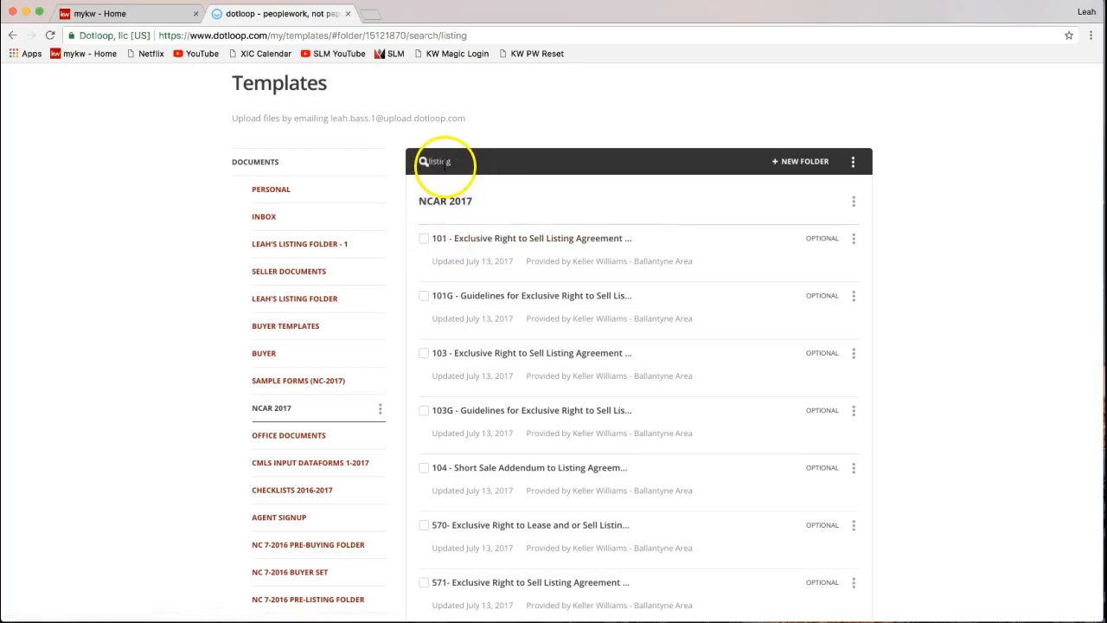
{"action": "left_click", "coordinate": [856, 246]}
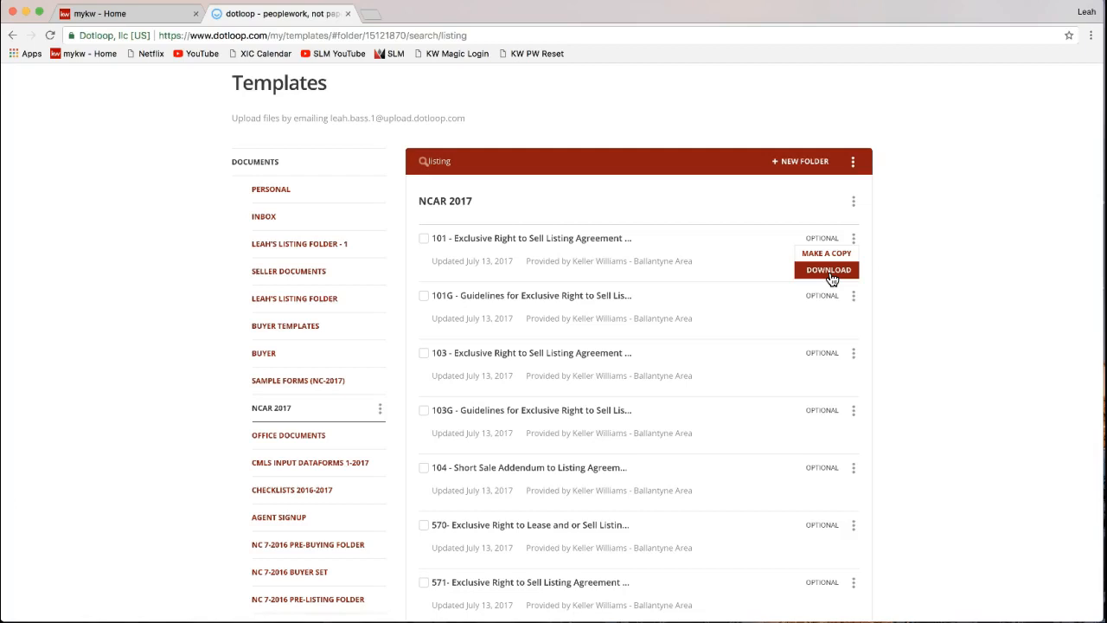
{"action": "scroll", "coordinate": [966, 250], "scroll_direction": "up", "scroll_amount": 2}
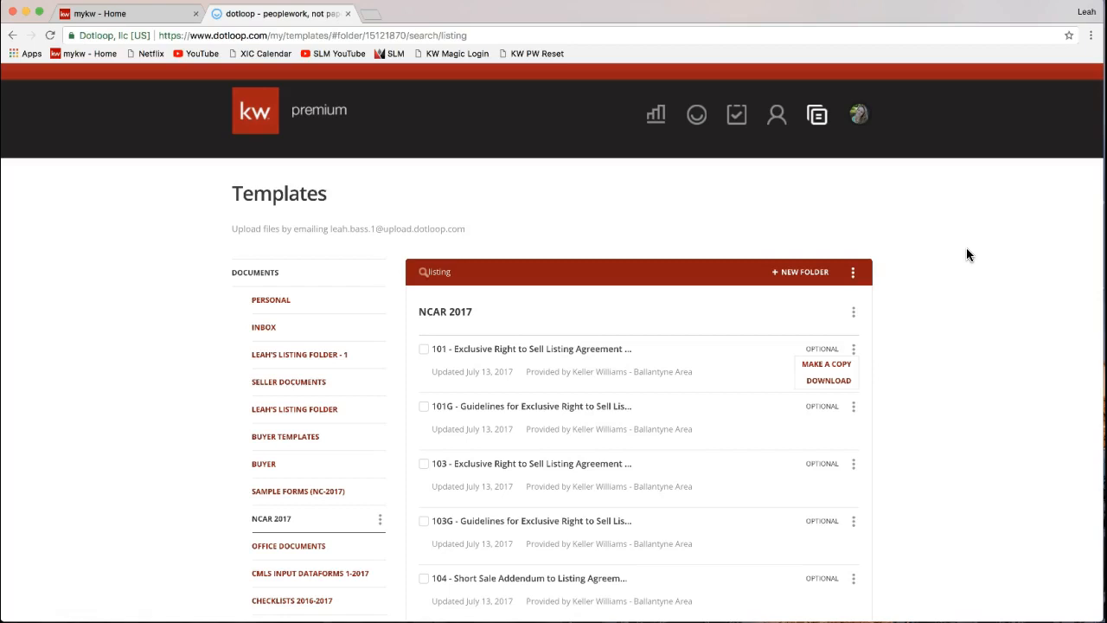
- Go to the Loops page and scroll through existing loops like 999 Dotloop Rocks
{"action": "left_click", "coordinate": [697, 116]}
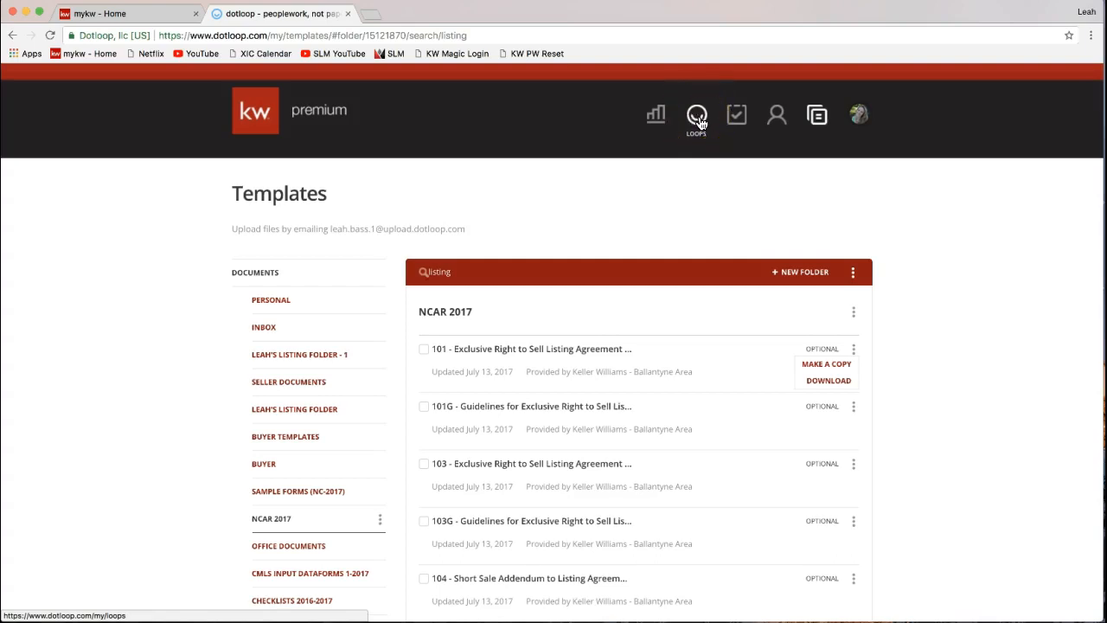
{"action": "left_click", "coordinate": [699, 121]}
{"action": "left_click", "coordinate": [698, 122]}
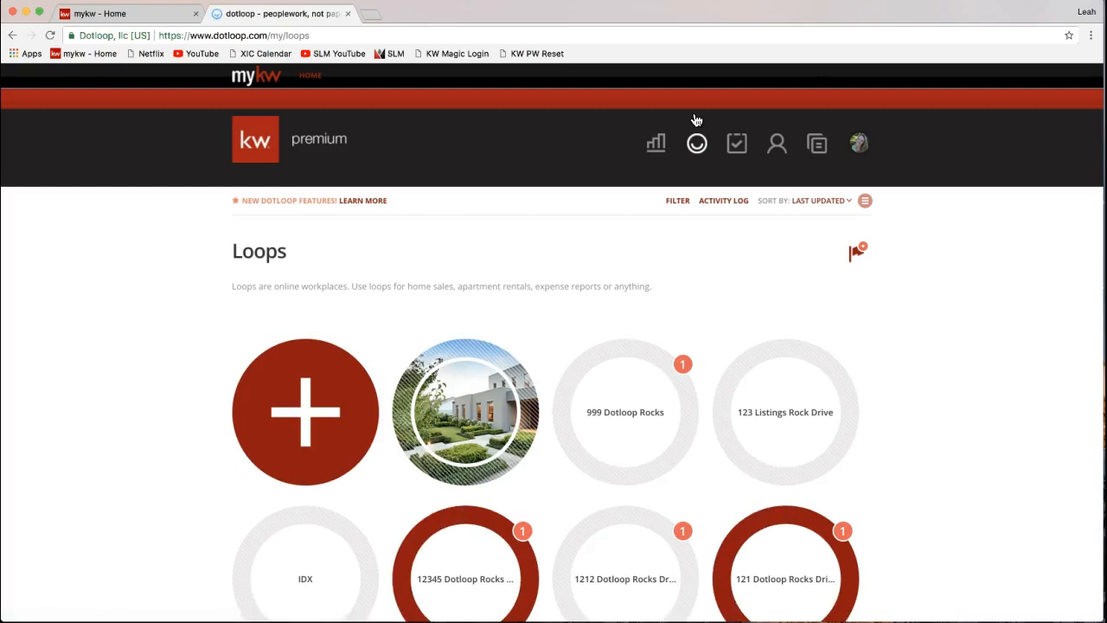
{"action": "left_click", "coordinate": [697, 143]}
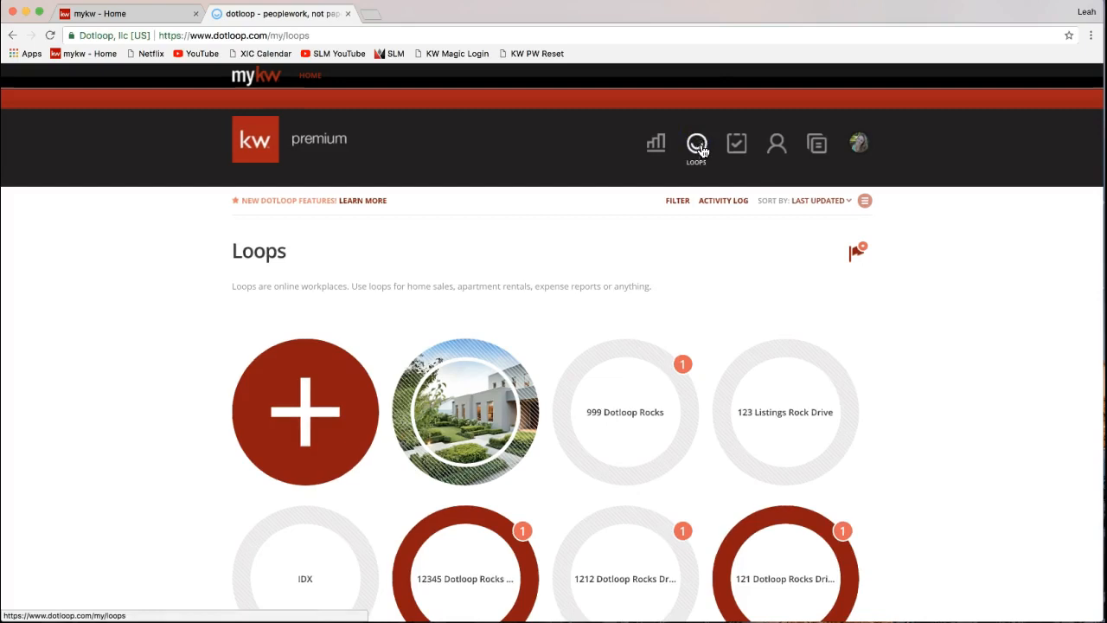
{"action": "left_click", "coordinate": [675, 252]}
{"action": "scroll", "coordinate": [675, 254], "scroll_direction": "down", "scroll_amount": 1}
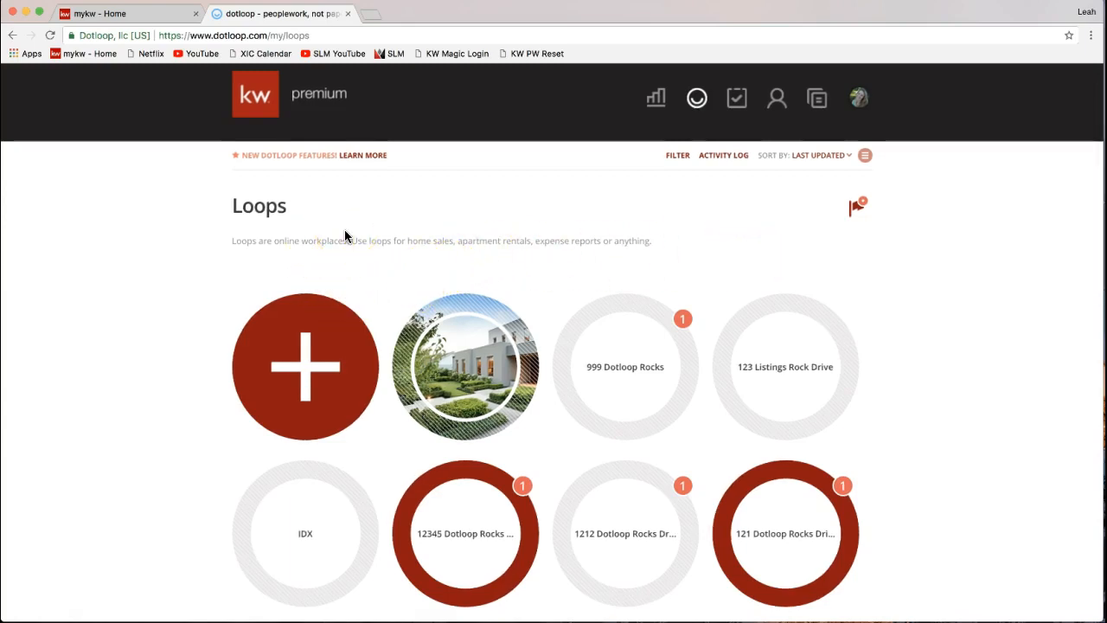
{"action": "scroll", "coordinate": [344, 233], "scroll_direction": "down", "scroll_amount": 1}
{"action": "scroll", "coordinate": [344, 234], "scroll_direction": "down", "scroll_amount": 1}
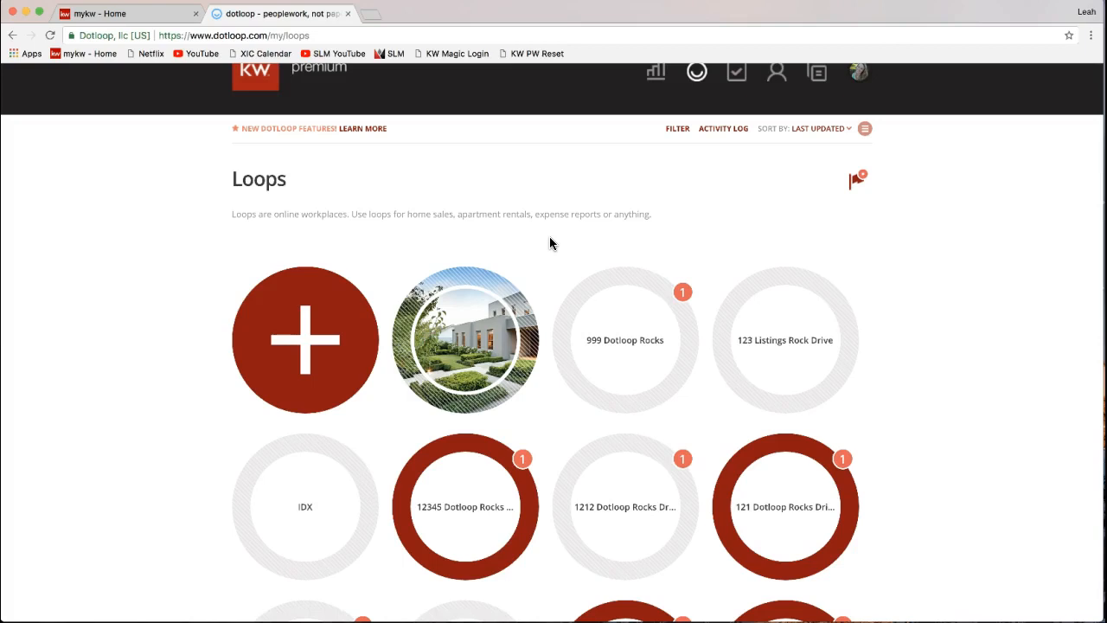
{"action": "scroll", "coordinate": [548, 242], "scroll_direction": "down", "scroll_amount": 3}
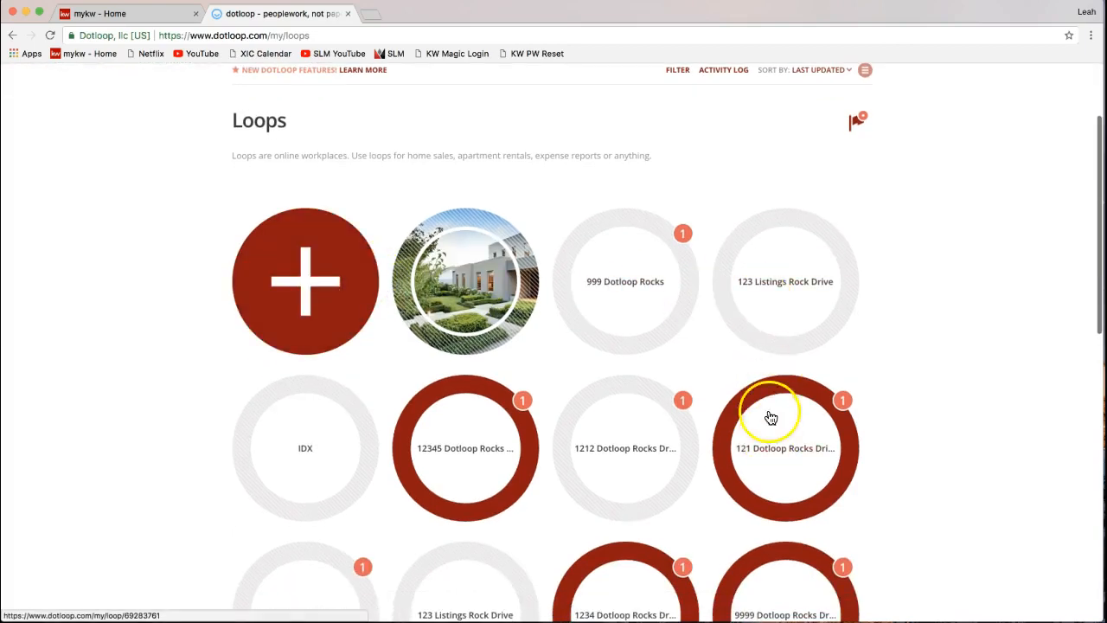
{"action": "scroll", "coordinate": [781, 208], "scroll_direction": "up", "scroll_amount": 3}
- Switch the Loops page to list view, then back to the circular-tile grid
{"action": "left_click", "coordinate": [866, 159]}
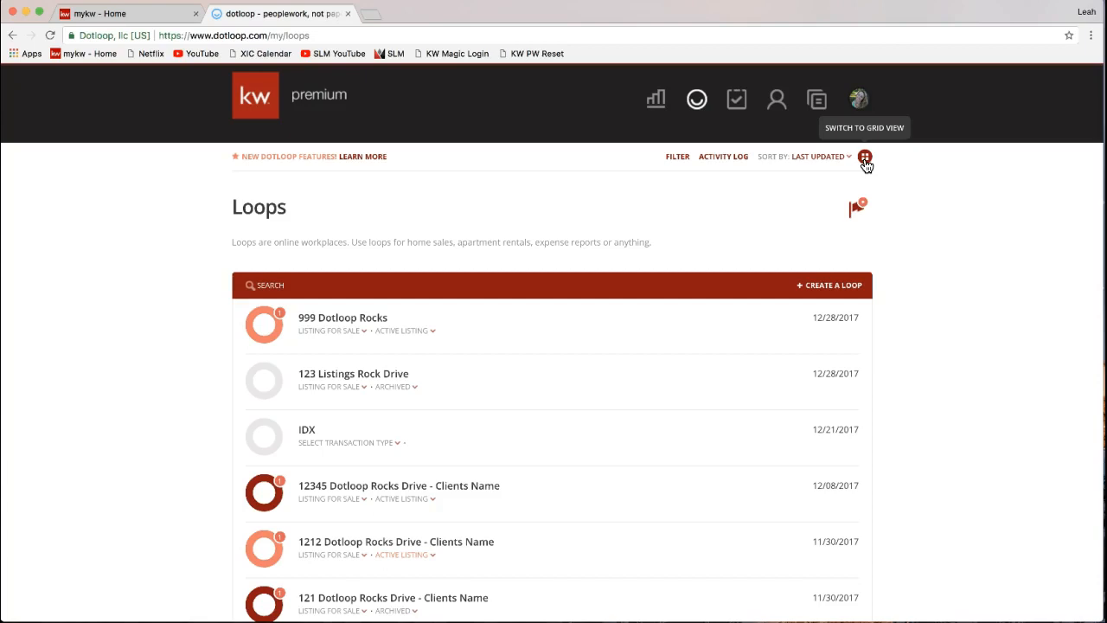
{"action": "left_click", "coordinate": [865, 157]}
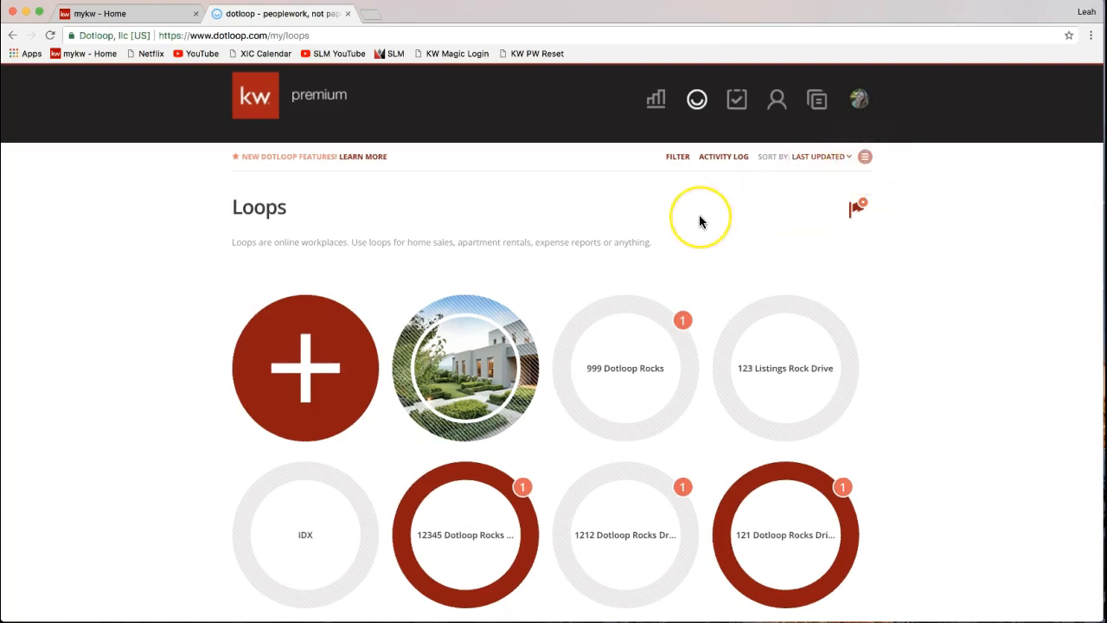
{"action": "scroll", "coordinate": [699, 222], "scroll_direction": "down", "scroll_amount": 2}
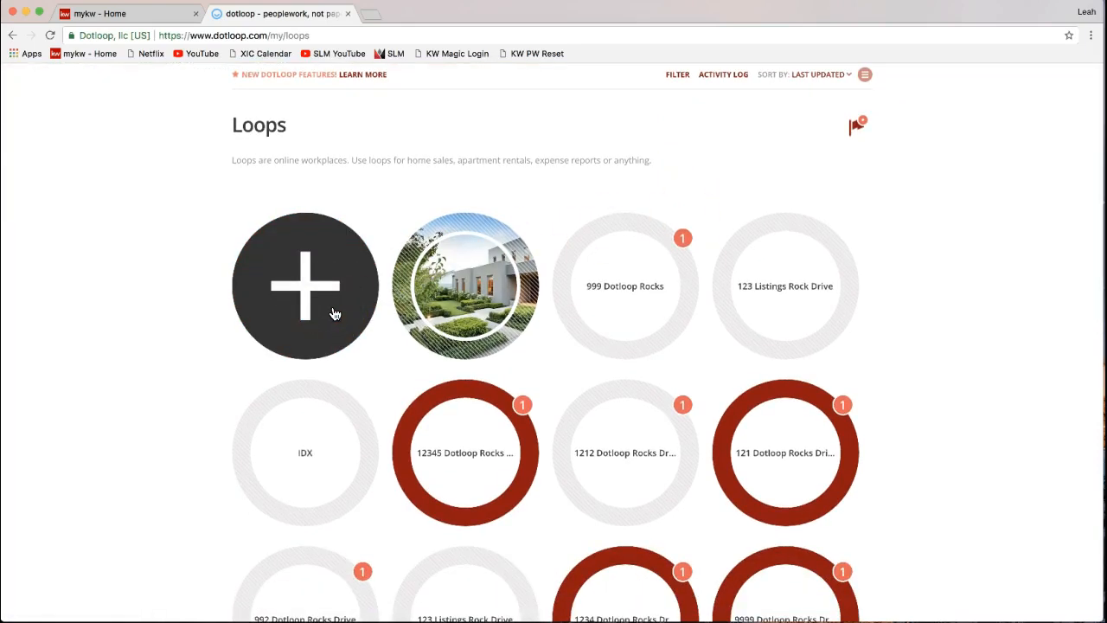
- Open the Create a loop dialog from the red + tile and focus its empty loop name field
{"action": "left_click", "coordinate": [167, 358]}
{"action": "left_click", "coordinate": [301, 311]}
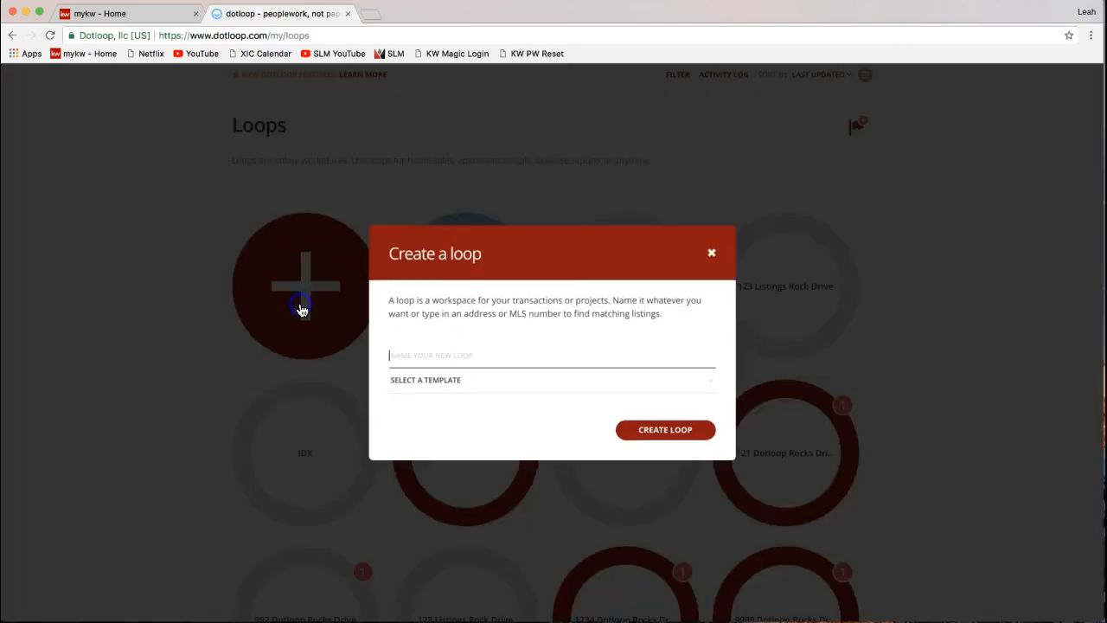
{"action": "left_click", "coordinate": [223, 356]}
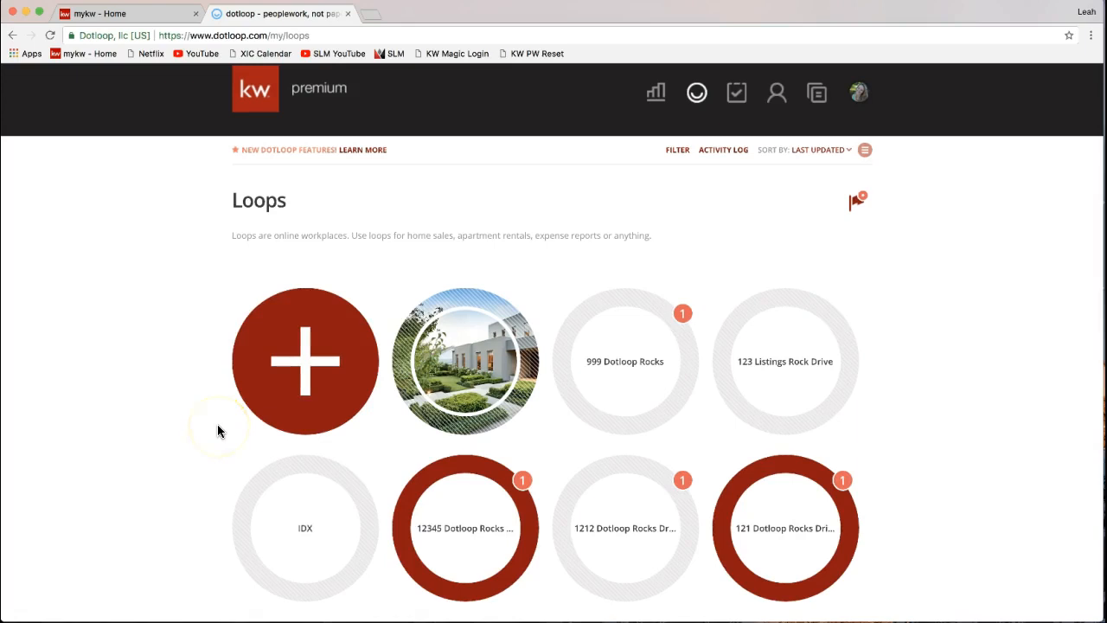
{"action": "left_click", "coordinate": [292, 347]}
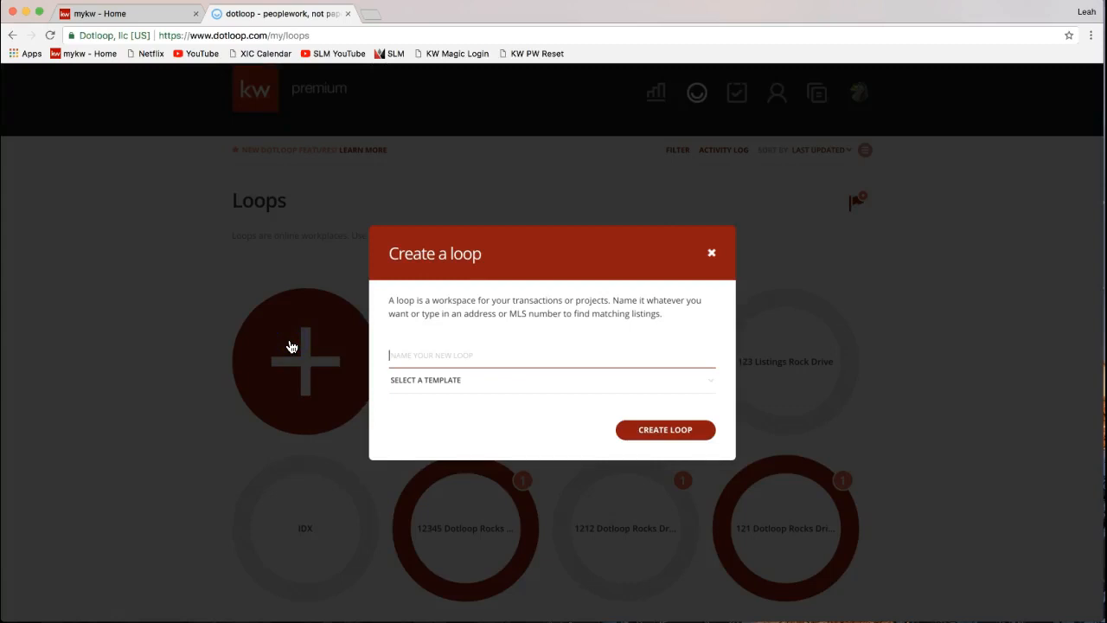
{"action": "left_click_drag", "start_coordinate": [388, 254], "coordinate": [489, 262]}
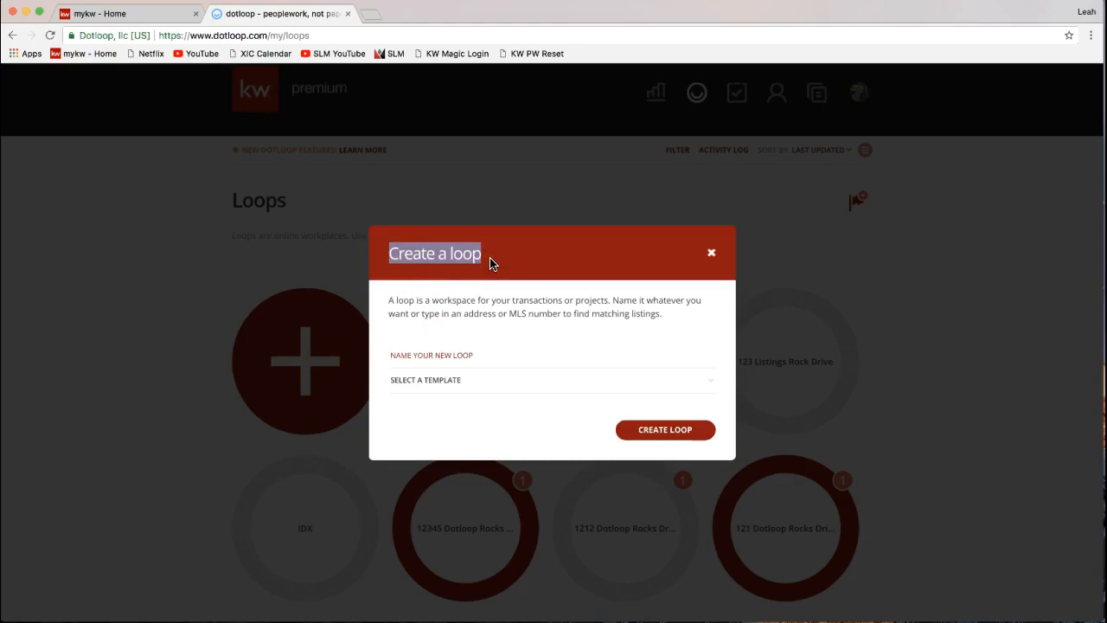
{"action": "scroll", "coordinate": [489, 263], "scroll_direction": "down", "scroll_amount": 1}
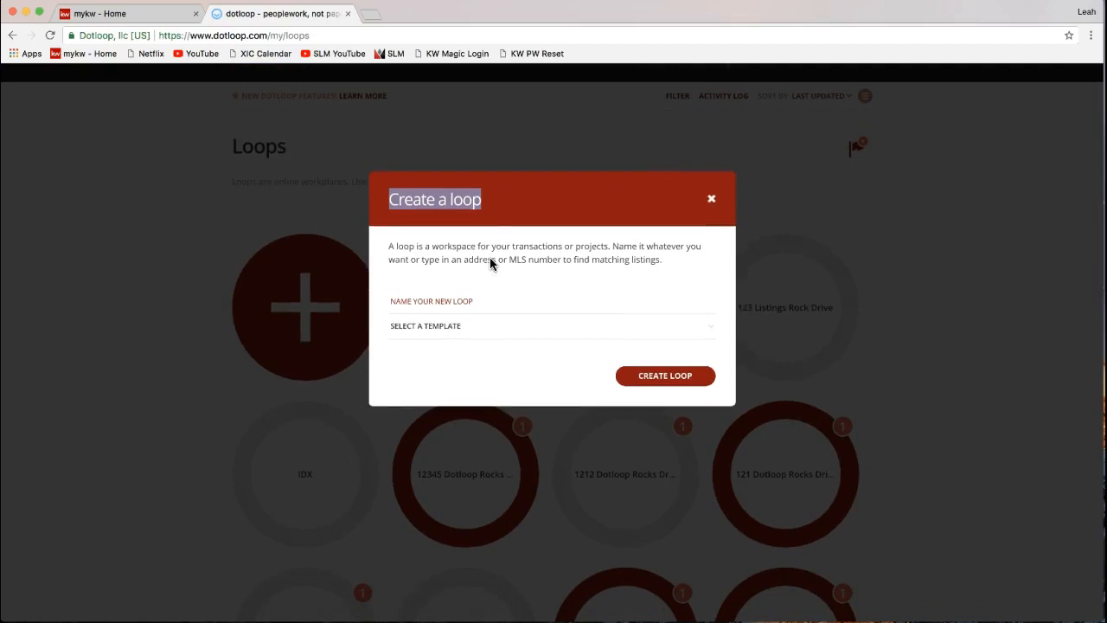
{"action": "left_click", "coordinate": [454, 304]}
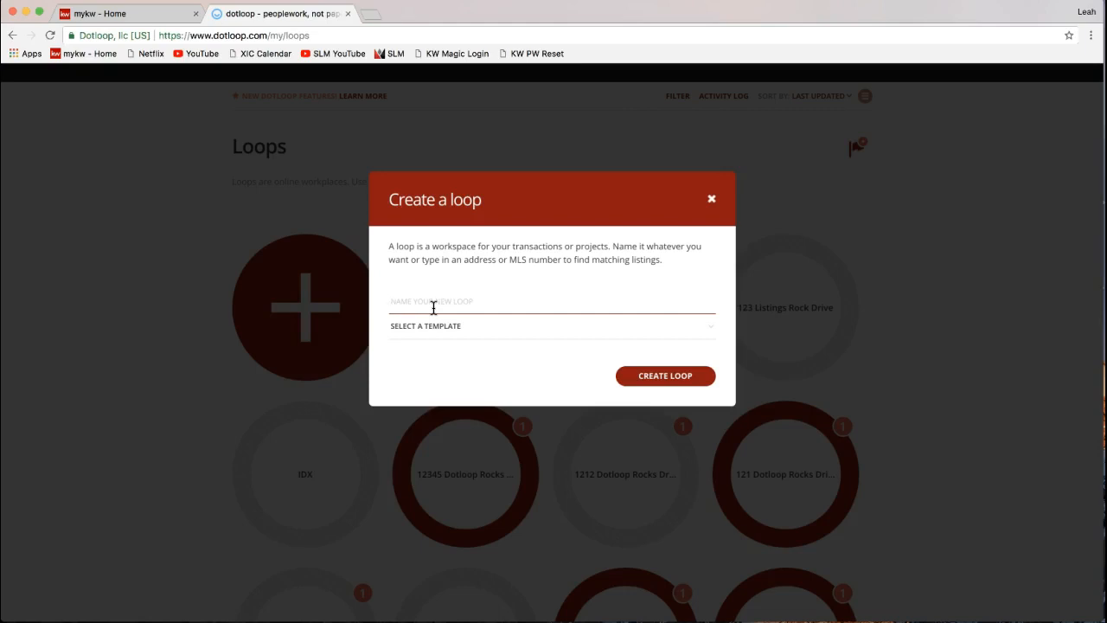
- Enter '4242 Dotloop Rocks Drive' as the loop name, dismissing address suggestions and correcting the typo
{"action": "type", "text": "4242 Dotloop Rocks Dr"}
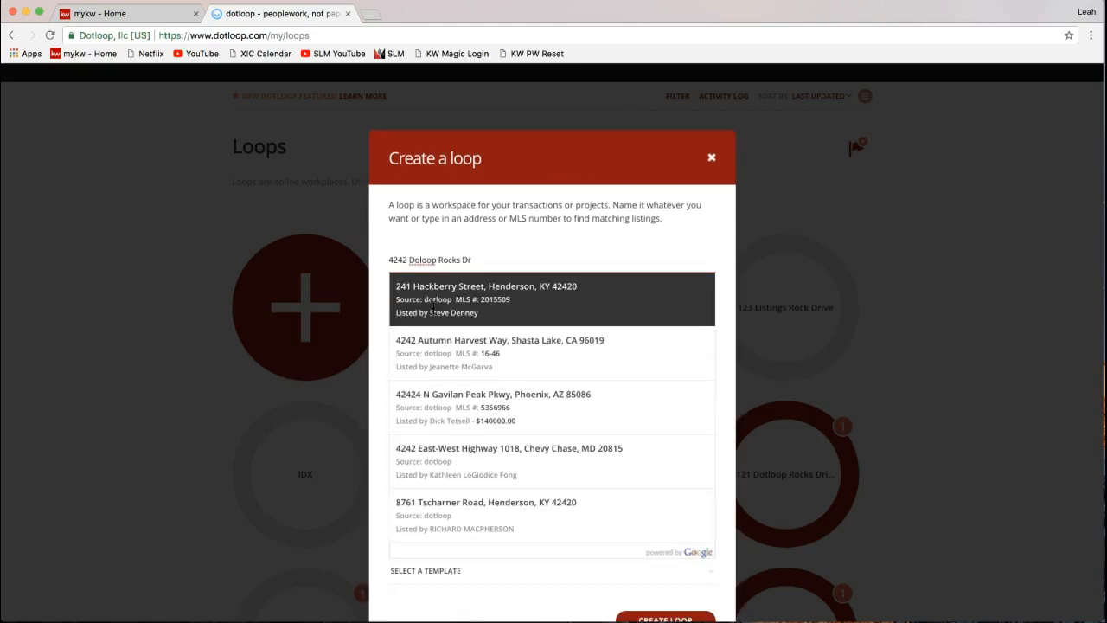
{"action": "key", "text": "Escape"}
{"action": "key", "text": "BackSpace"}
{"action": "key", "text": "BackSpace"}
{"action": "key", "text": "BackSpace"}
{"action": "key", "text": "BackSpace"}
{"action": "key", "text": "BackSpace"}
{"action": "key", "text": "BackSpace"}
{"action": "key", "text": "BackSpace"}
{"action": "key", "text": "BackSpace"}
{"action": "key", "text": "BackSpace"}
{"action": "key", "text": "BackSpace"}
{"action": "key", "text": "BackSpace"}
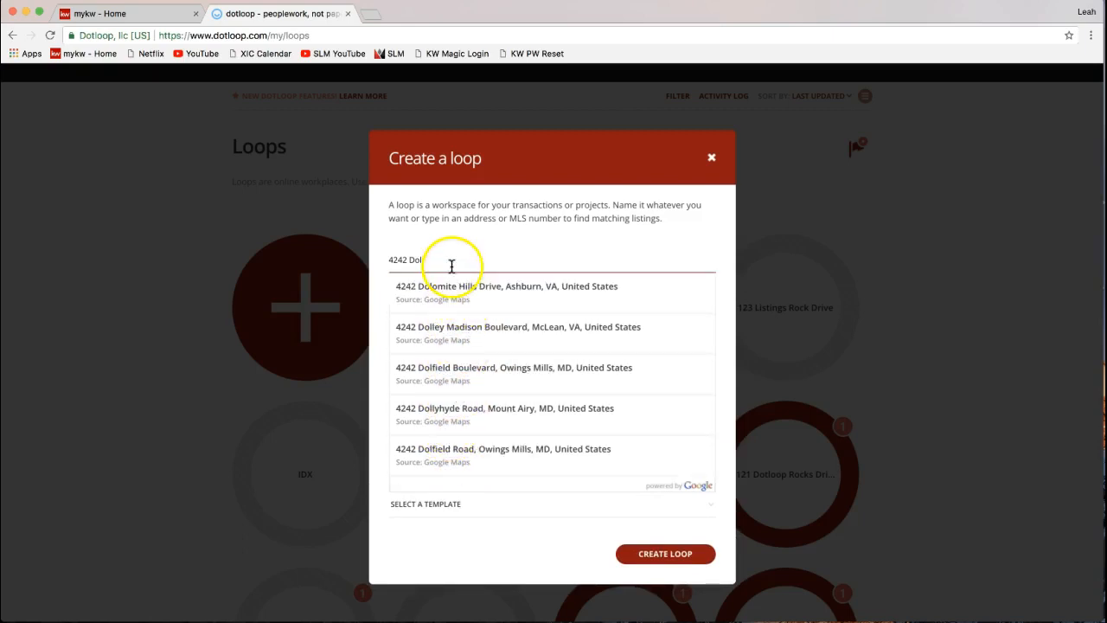
{"action": "type", "text": "tloop Ro"}
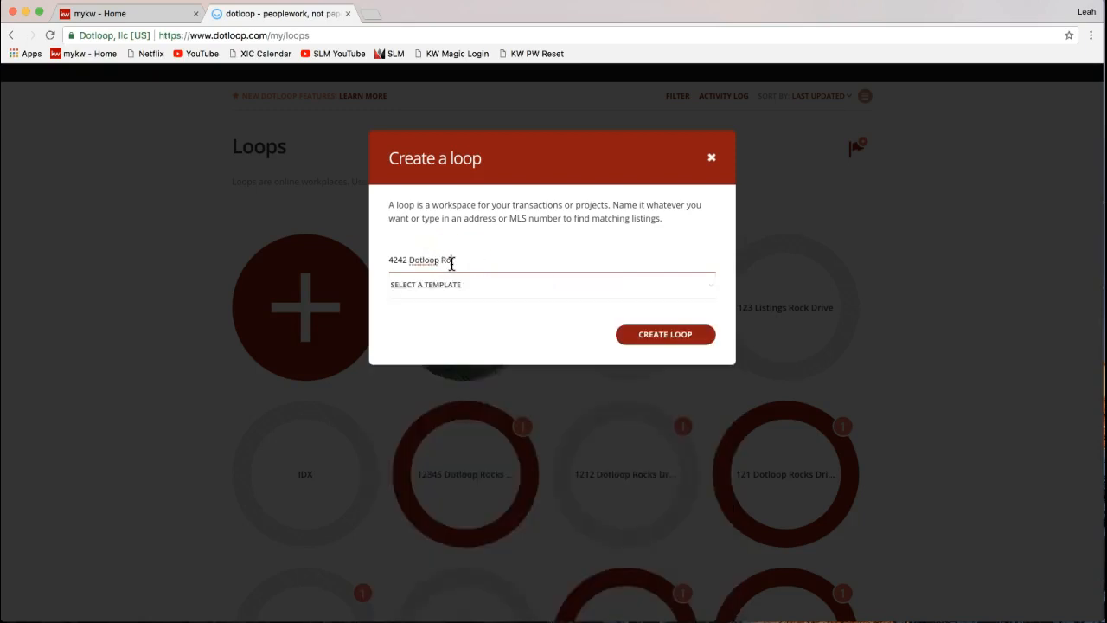
{"action": "type", "text": "cks Drive"}
- Look through the loop template choices, leaving the template unselected
{"action": "left_click", "coordinate": [456, 298]}
{"action": "left_click", "coordinate": [509, 236]}
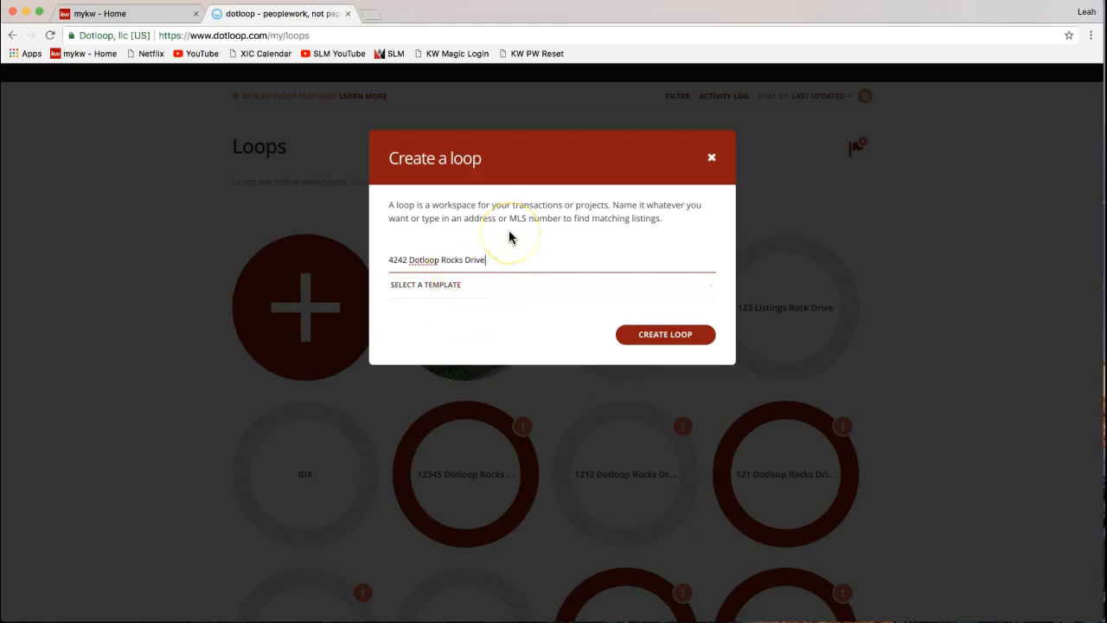
{"action": "left_click", "coordinate": [506, 295]}
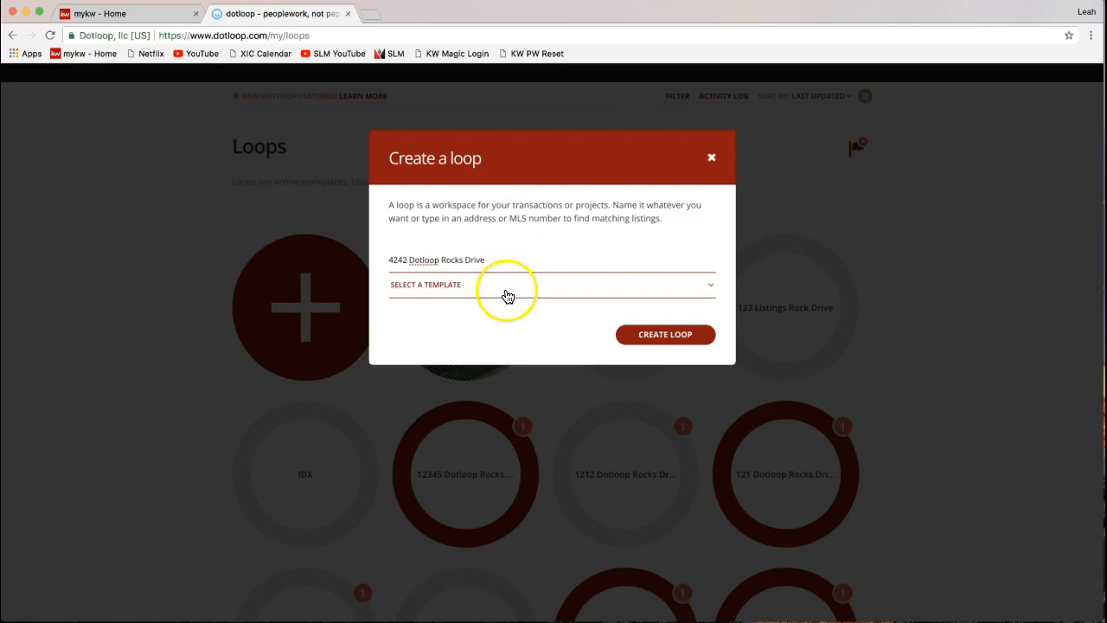
{"action": "left_click", "coordinate": [440, 286]}
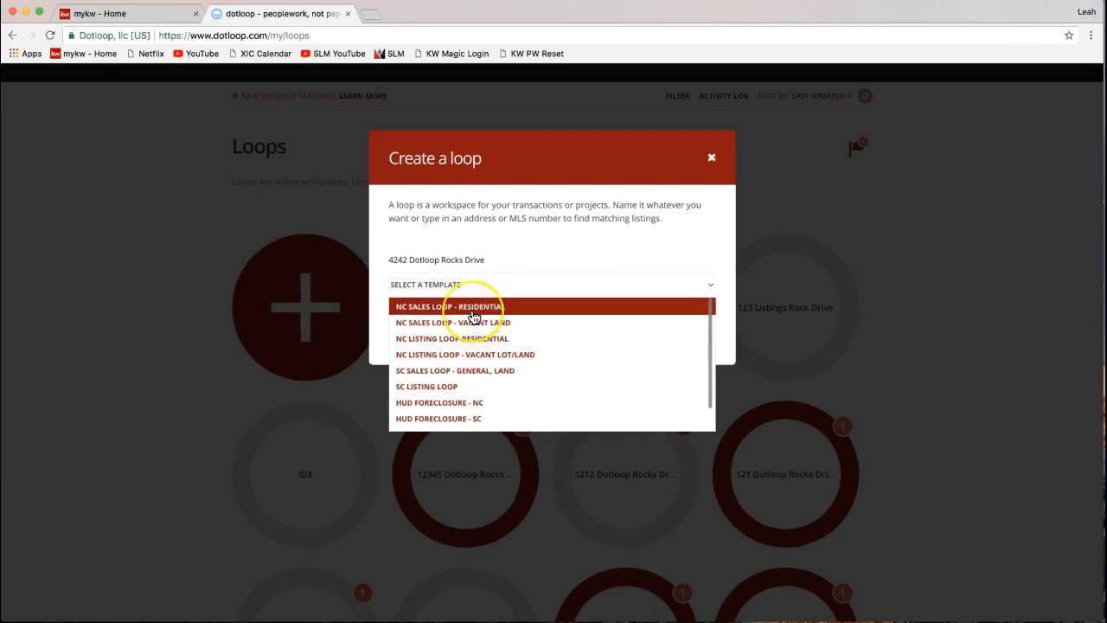
{"action": "left_click", "coordinate": [486, 240]}
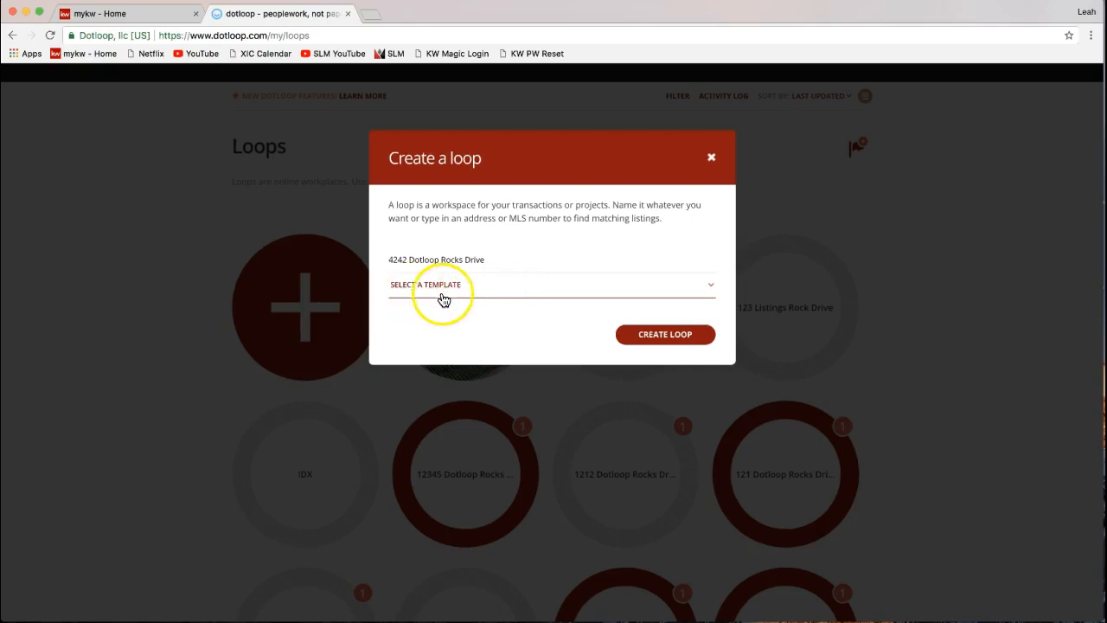
{"action": "left_click_drag", "start_coordinate": [388, 260], "coordinate": [487, 258]}
{"action": "triple_click", "coordinate": [433, 259]}
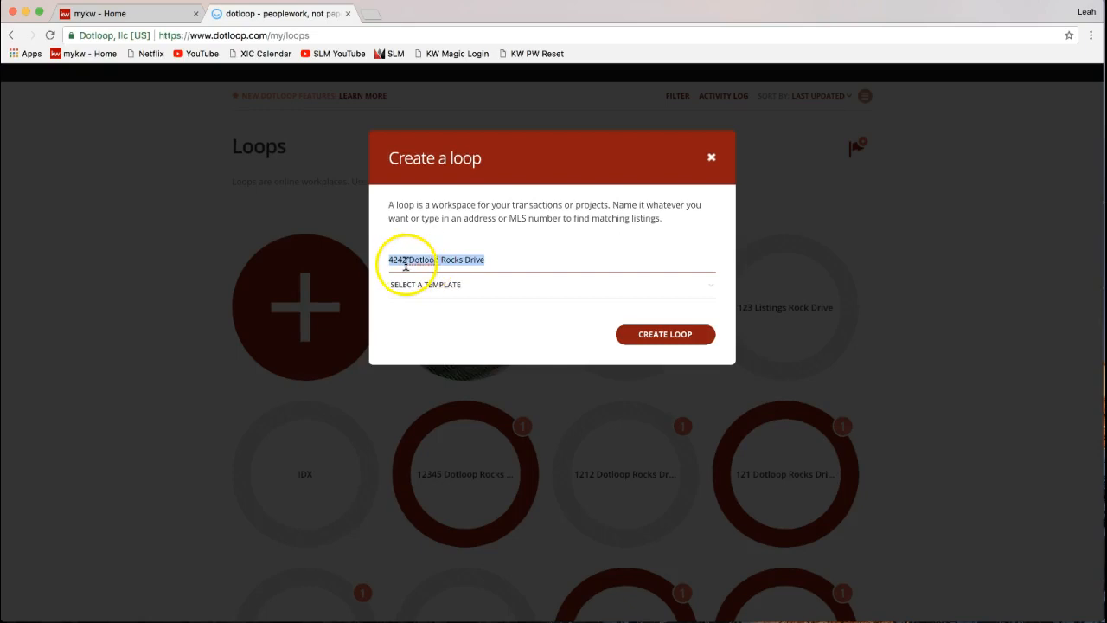
{"action": "left_click", "coordinate": [664, 342]}
{"action": "scroll", "coordinate": [681, 345], "scroll_direction": "up", "scroll_amount": 1}
- Create the 4242 Dotloop Rocks Drive loop and open its page with an empty Documents section
{"action": "left_click", "coordinate": [675, 374]}
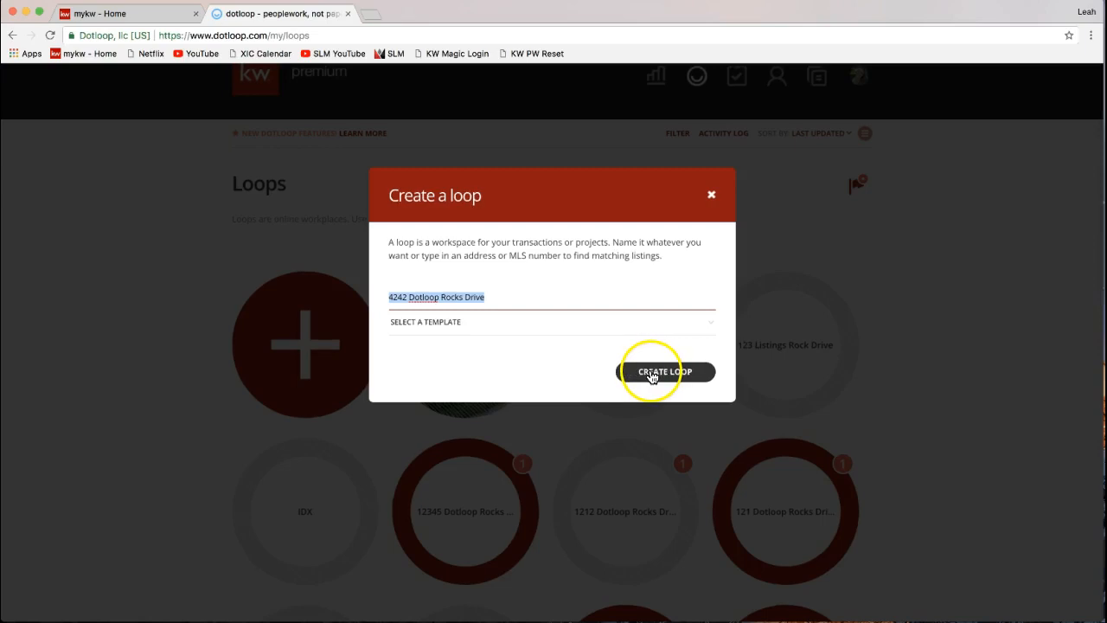
{"action": "left_click", "coordinate": [650, 379]}
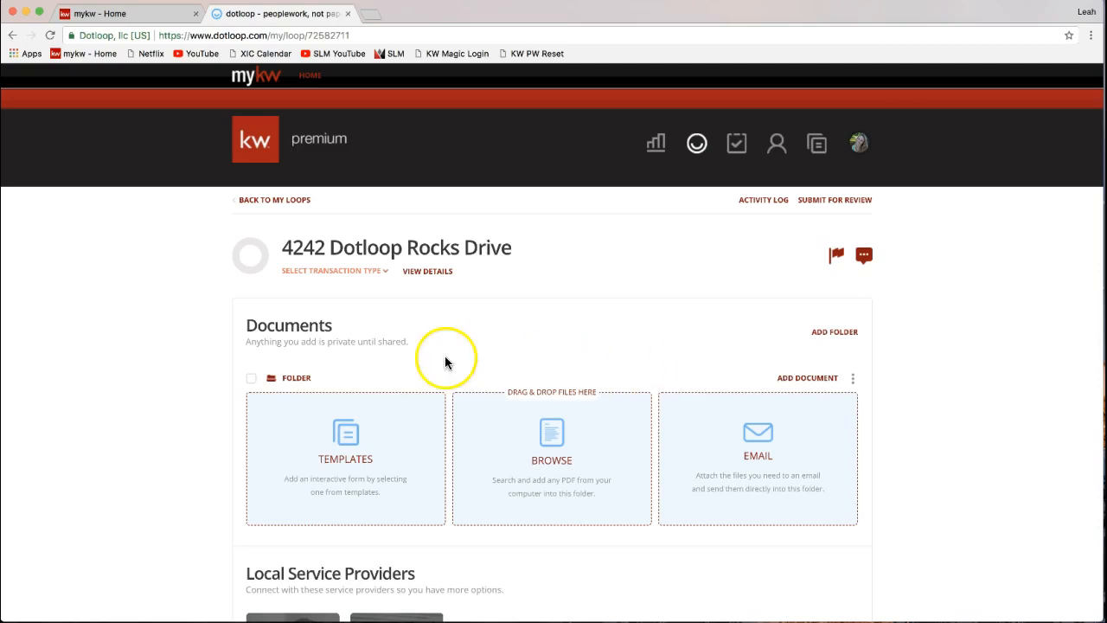
{"action": "scroll", "coordinate": [228, 389], "scroll_direction": "down", "scroll_amount": 2}
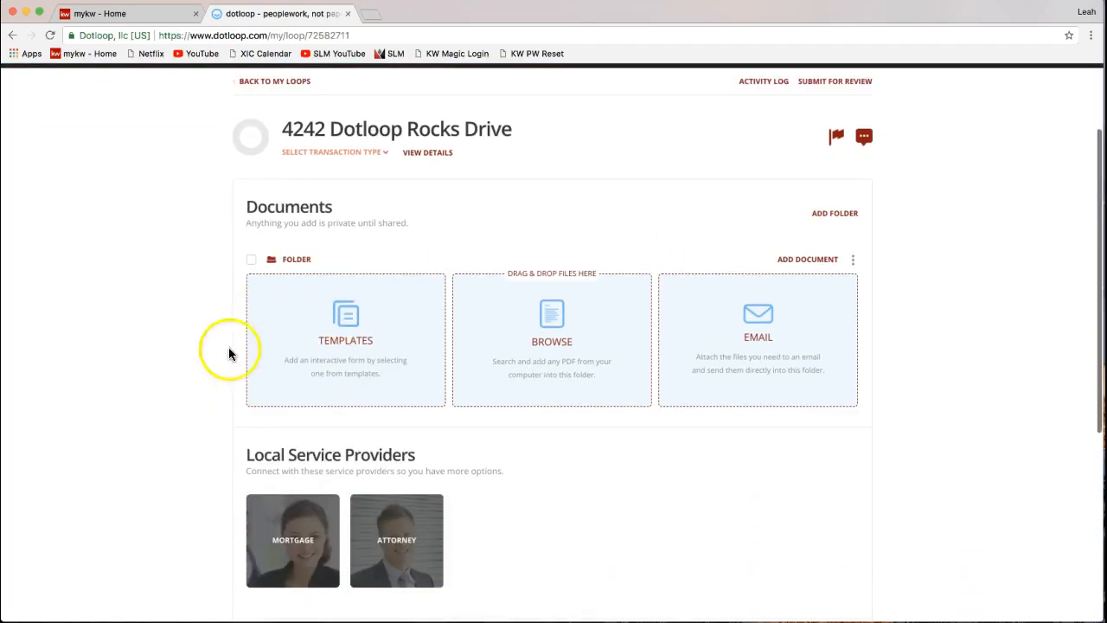
{"action": "left_click_drag", "start_coordinate": [247, 208], "coordinate": [326, 210]}
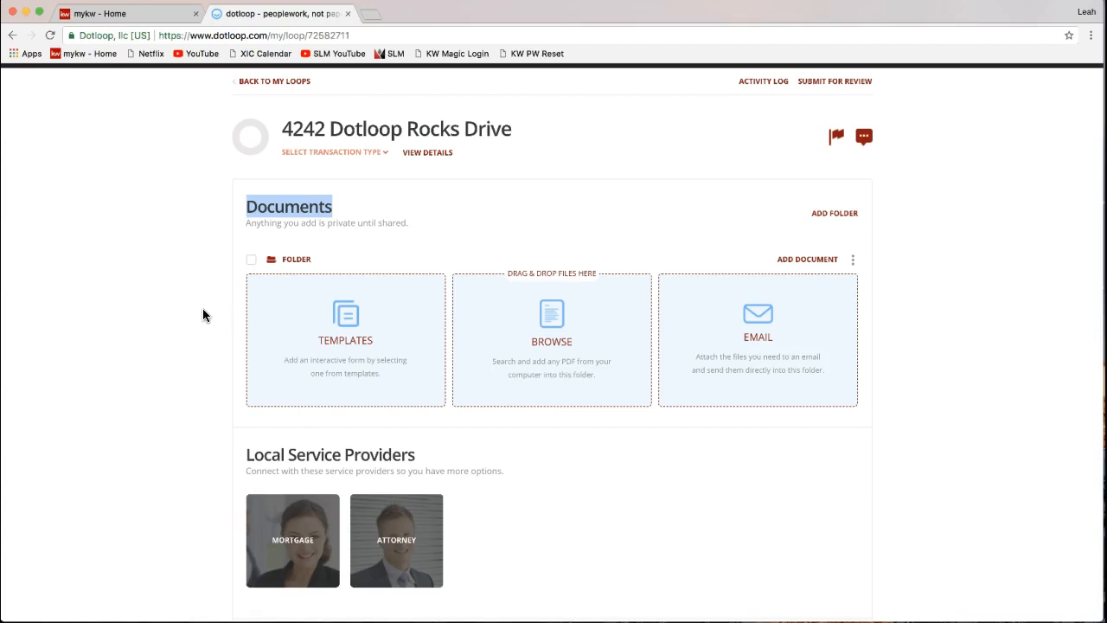
{"action": "scroll", "coordinate": [203, 314], "scroll_direction": "down", "scroll_amount": 2}
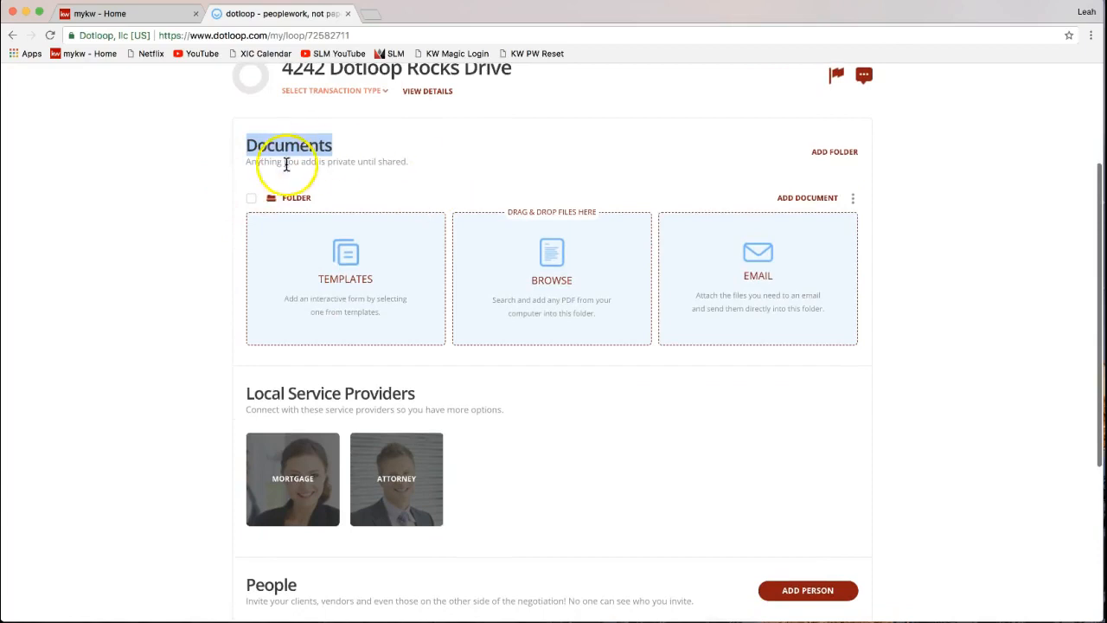
{"action": "scroll", "coordinate": [176, 301], "scroll_direction": "down", "scroll_amount": 4}
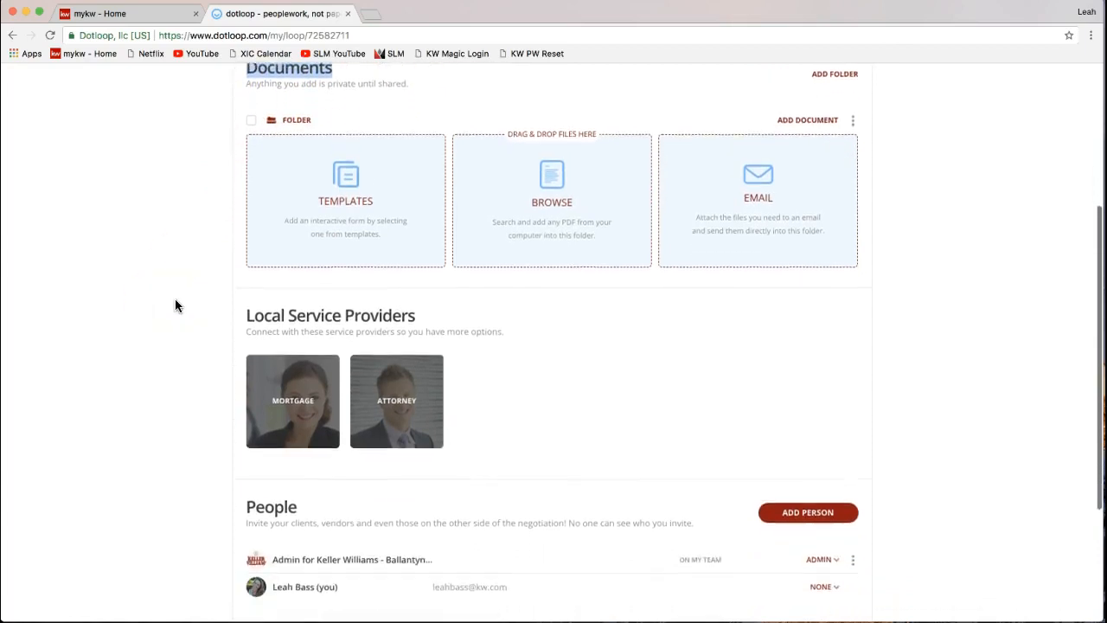
{"action": "scroll", "coordinate": [175, 305], "scroll_direction": "down", "scroll_amount": 1}
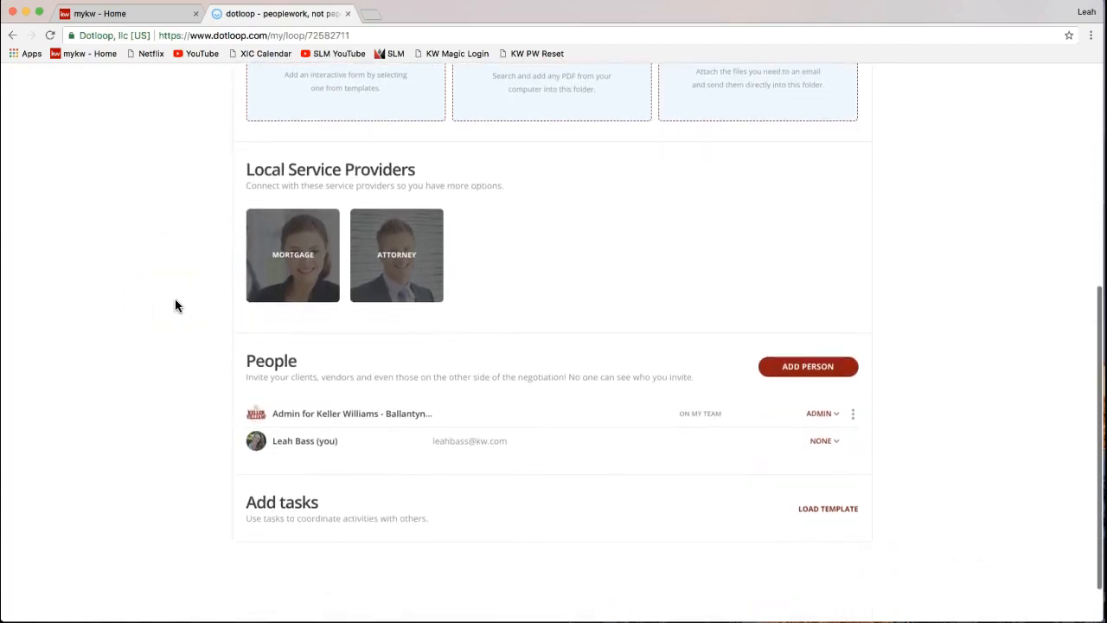
{"action": "scroll", "coordinate": [176, 305], "scroll_direction": "down", "scroll_amount": 1}
{"action": "left_click_drag", "start_coordinate": [244, 323], "coordinate": [299, 323]}
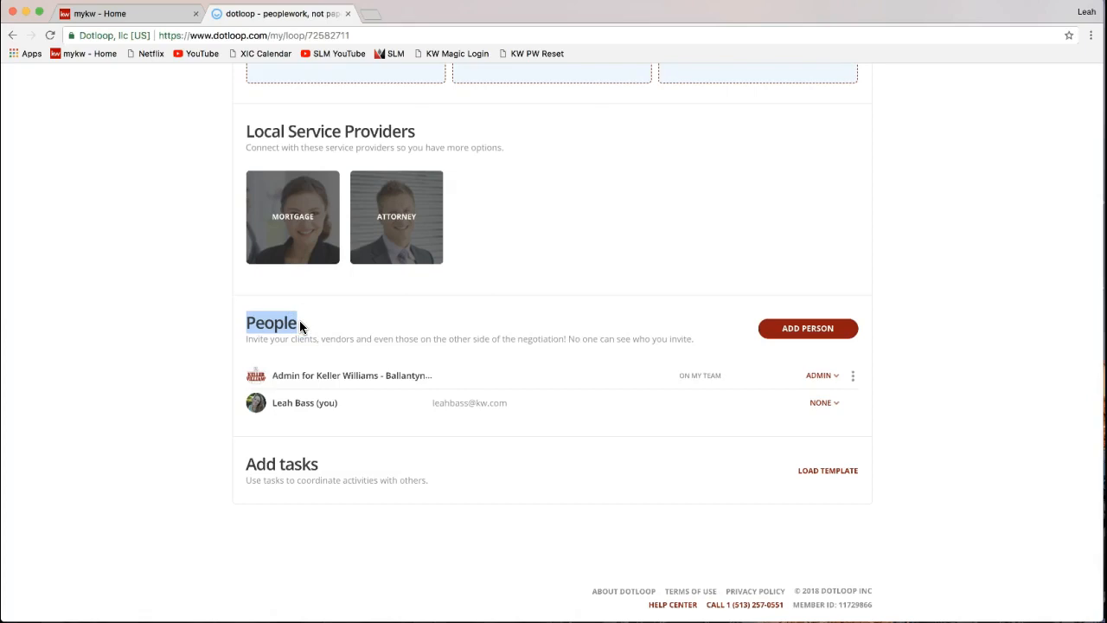
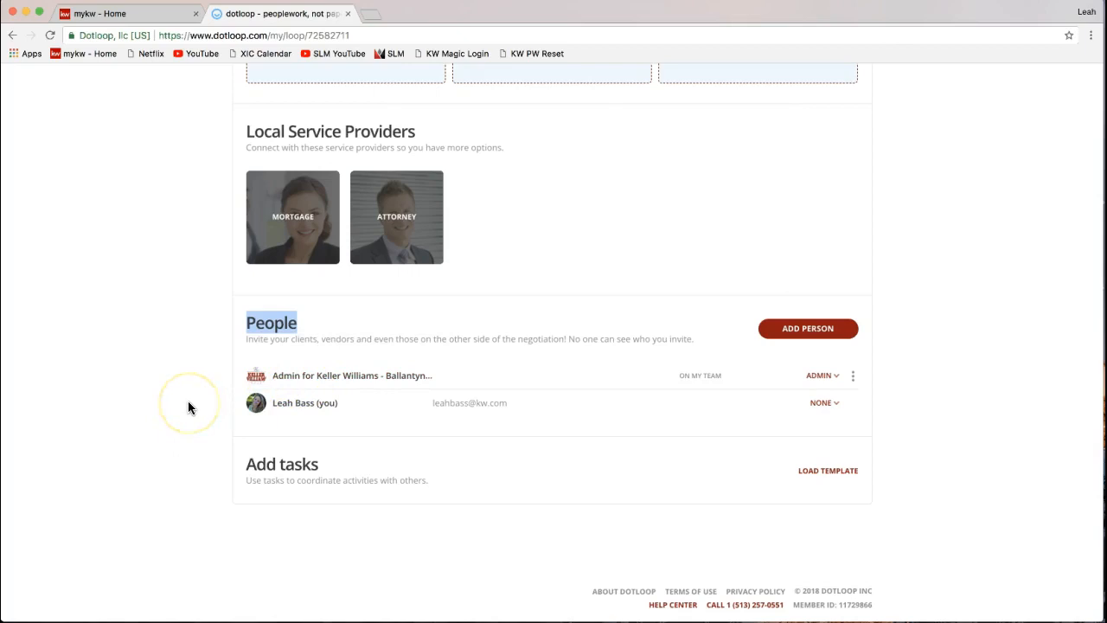
- Open VIEW DETAILS for the 4242 Dotloop Rocks Drive loop to reach its settings page
{"action": "scroll", "coordinate": [189, 403], "scroll_direction": "down", "scroll_amount": 1}
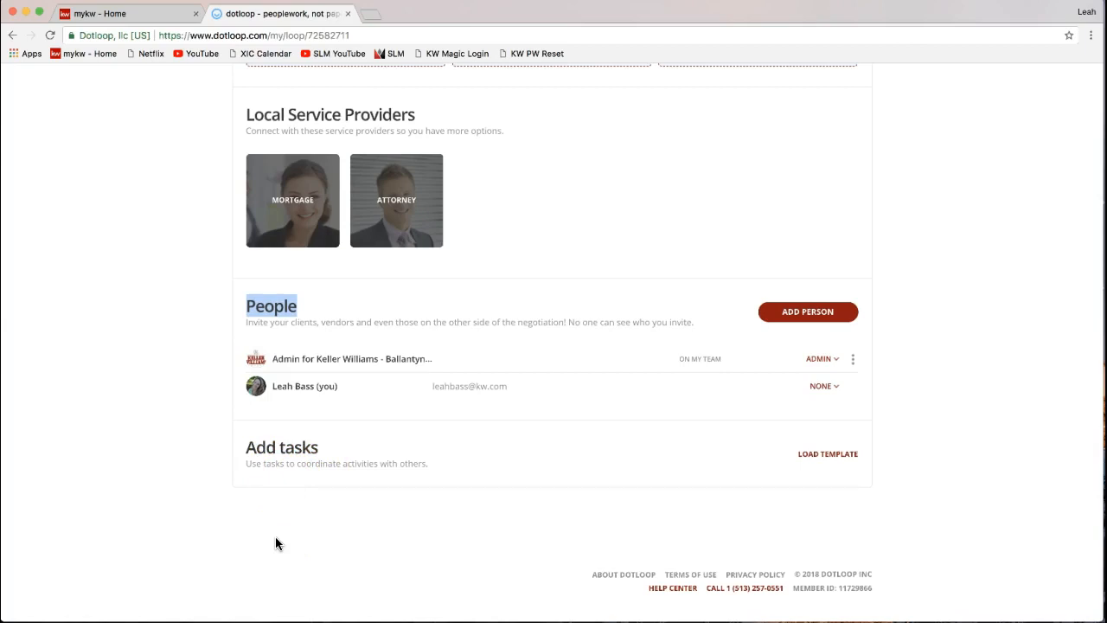
{"action": "scroll", "coordinate": [276, 543], "scroll_direction": "up", "scroll_amount": 5}
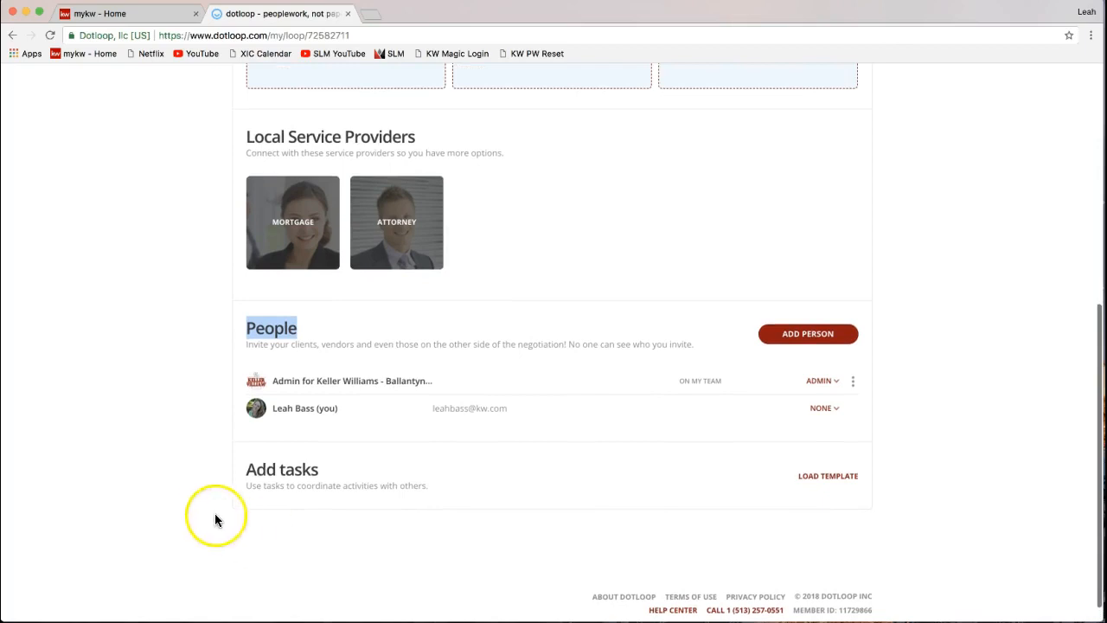
{"action": "scroll", "coordinate": [212, 512], "scroll_direction": "up", "scroll_amount": 5}
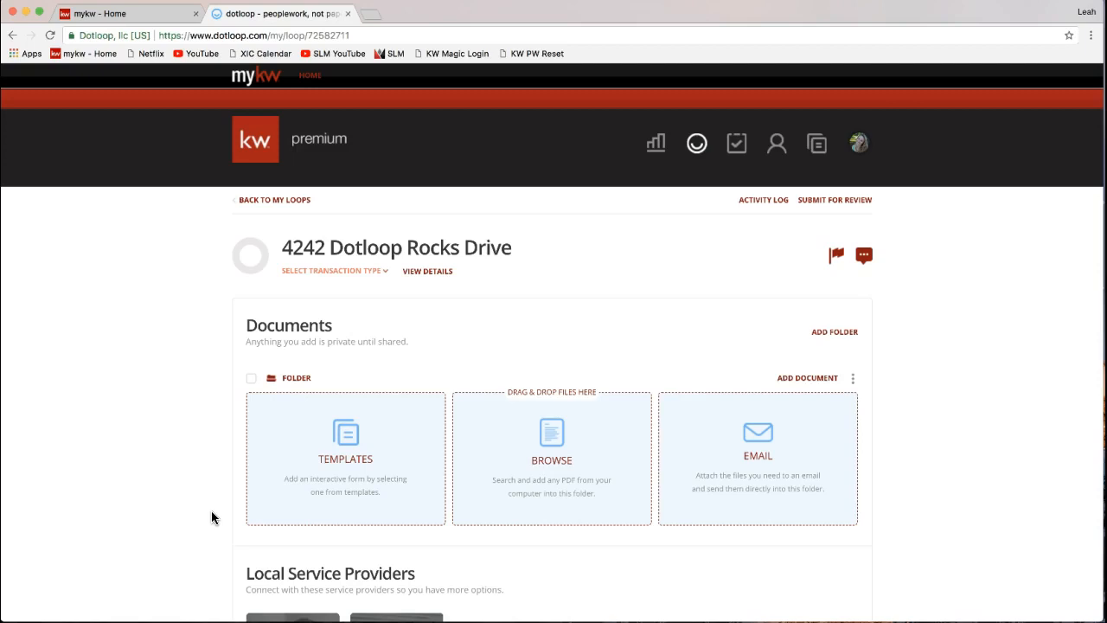
{"action": "left_click", "coordinate": [421, 274]}
{"action": "left_click", "coordinate": [423, 273]}
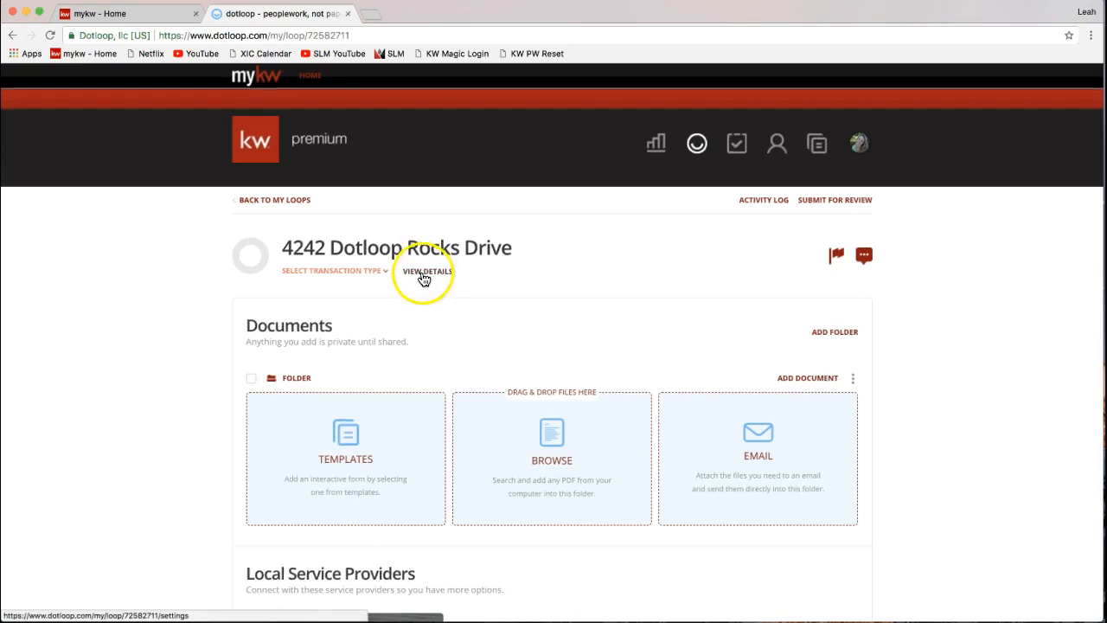
{"action": "left_click", "coordinate": [436, 273]}
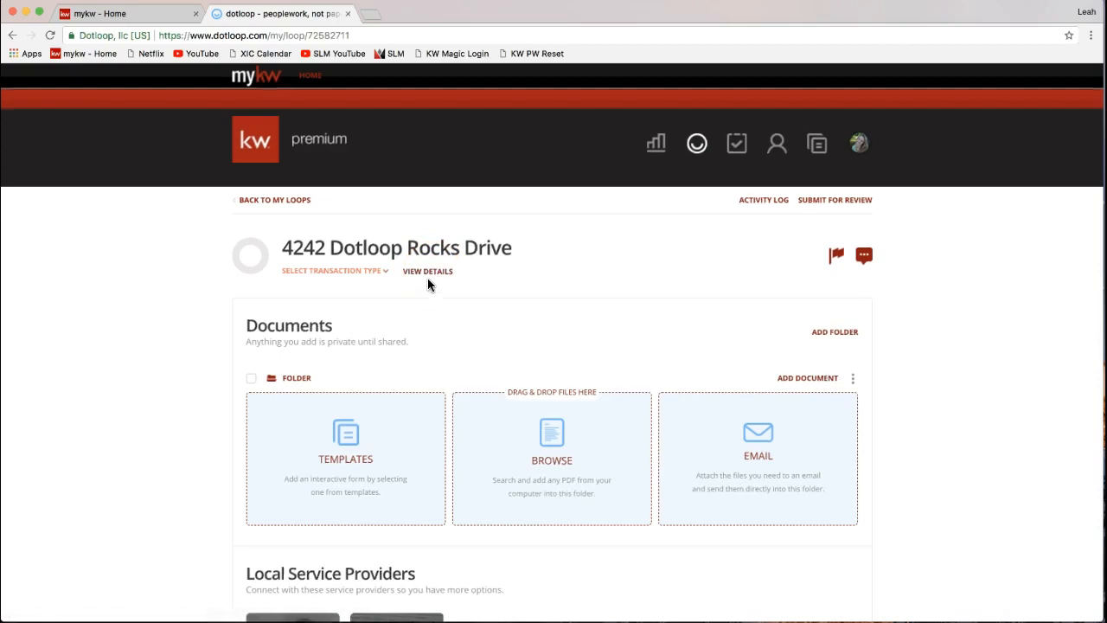
{"action": "left_click", "coordinate": [427, 275]}
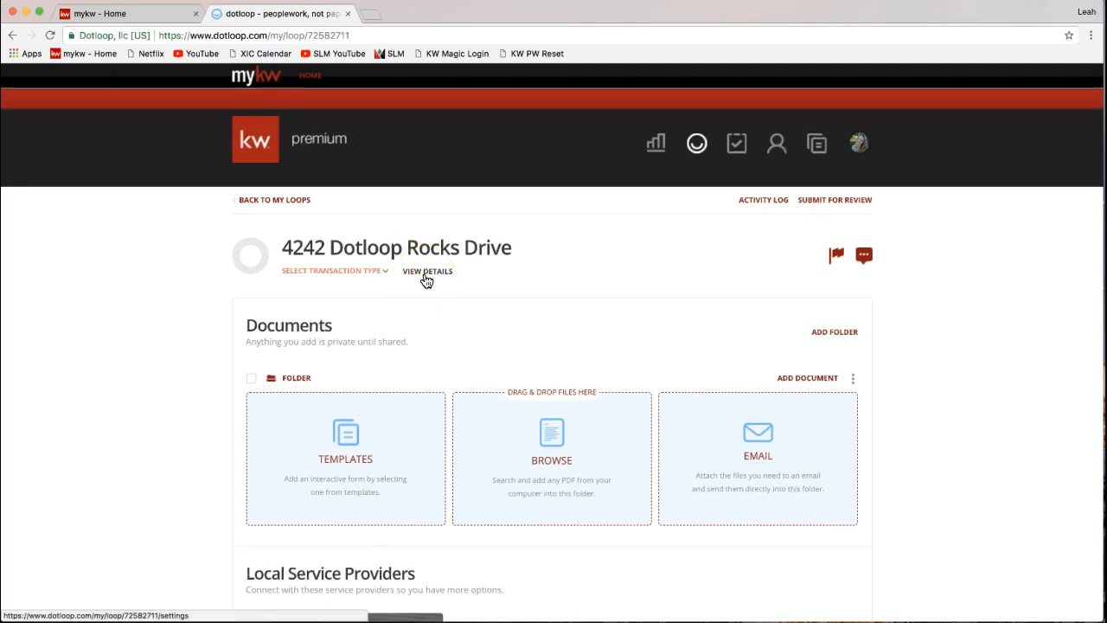
{"action": "left_click", "coordinate": [428, 277]}
{"action": "left_click", "coordinate": [428, 274]}
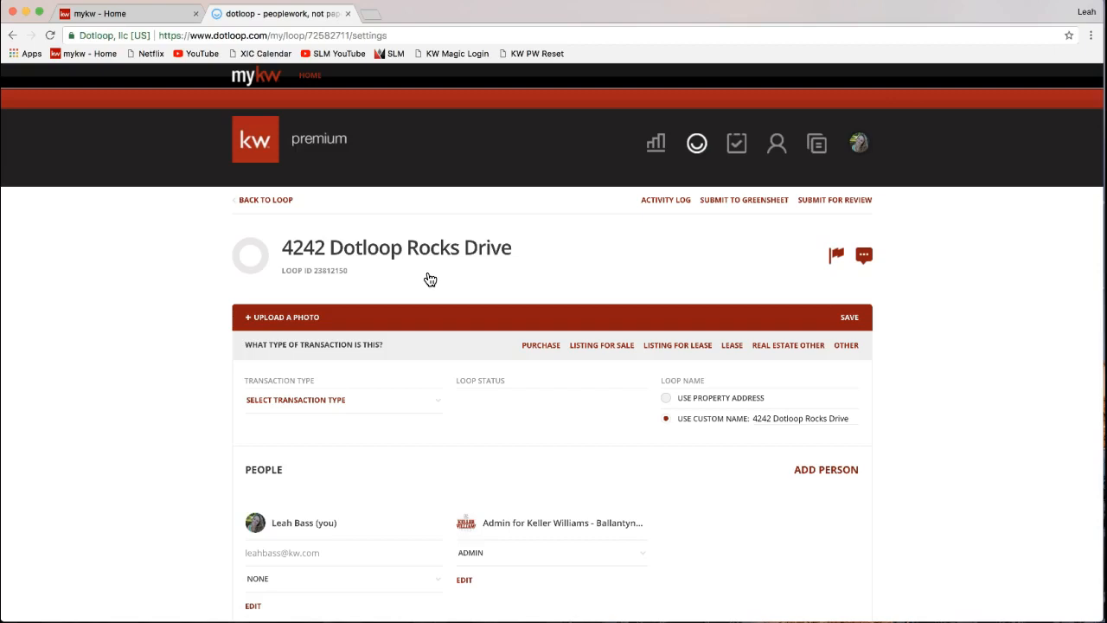
{"action": "scroll", "coordinate": [427, 317], "scroll_direction": "down", "scroll_amount": 3}
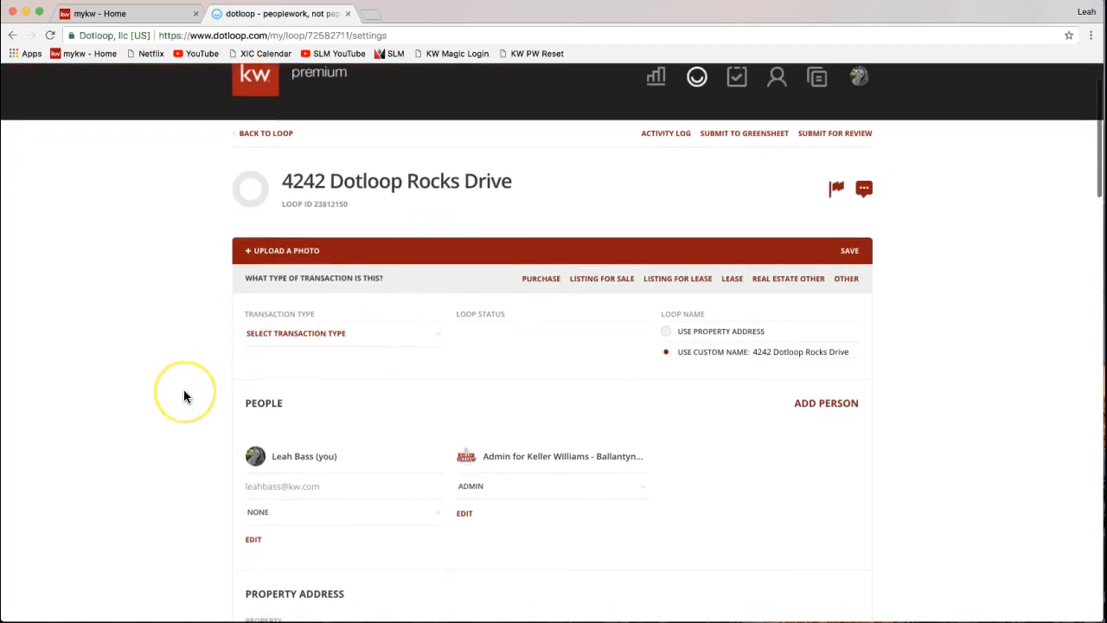
{"action": "scroll", "coordinate": [184, 396], "scroll_direction": "down", "scroll_amount": 4}
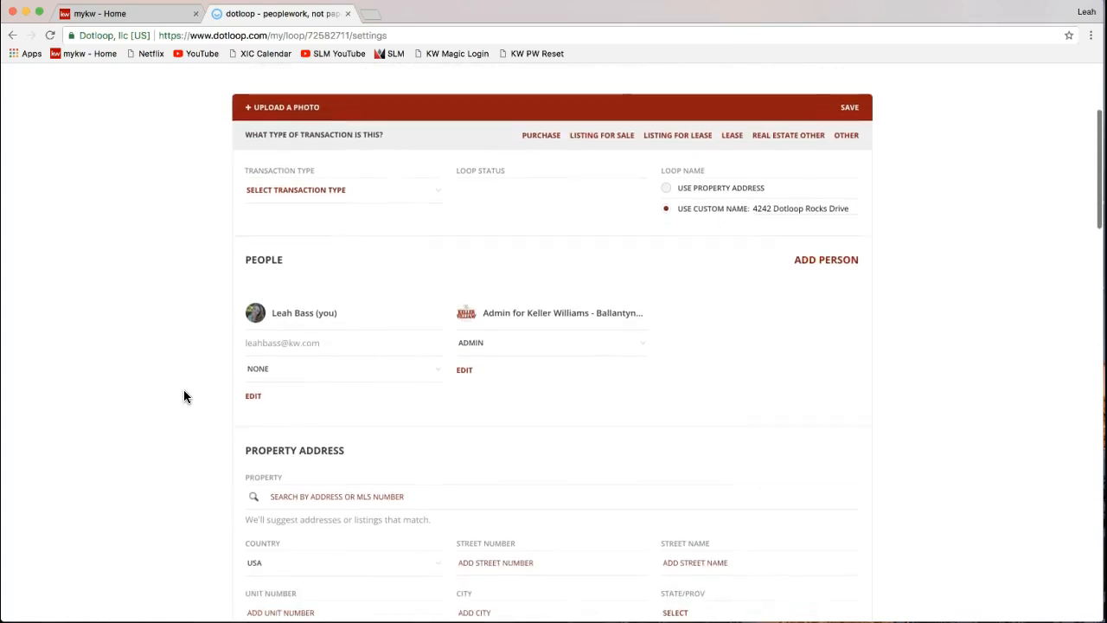
{"action": "scroll", "coordinate": [184, 396], "scroll_direction": "down", "scroll_amount": 4}
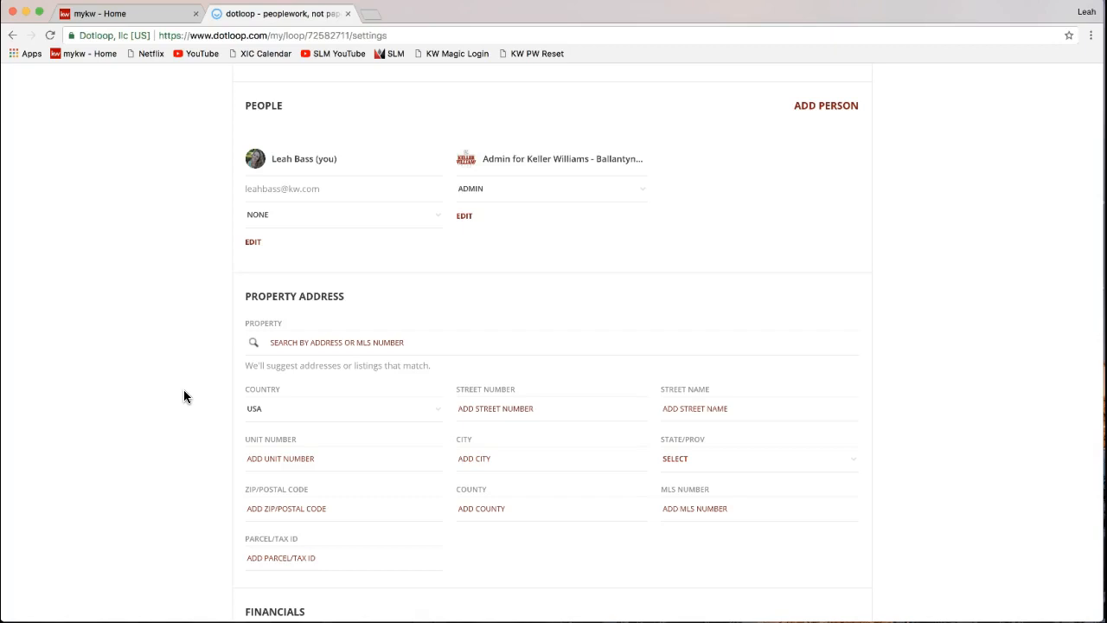
{"action": "left_click_drag", "start_coordinate": [240, 296], "coordinate": [357, 297]}
{"action": "scroll", "coordinate": [356, 303], "scroll_direction": "down", "scroll_amount": 4}
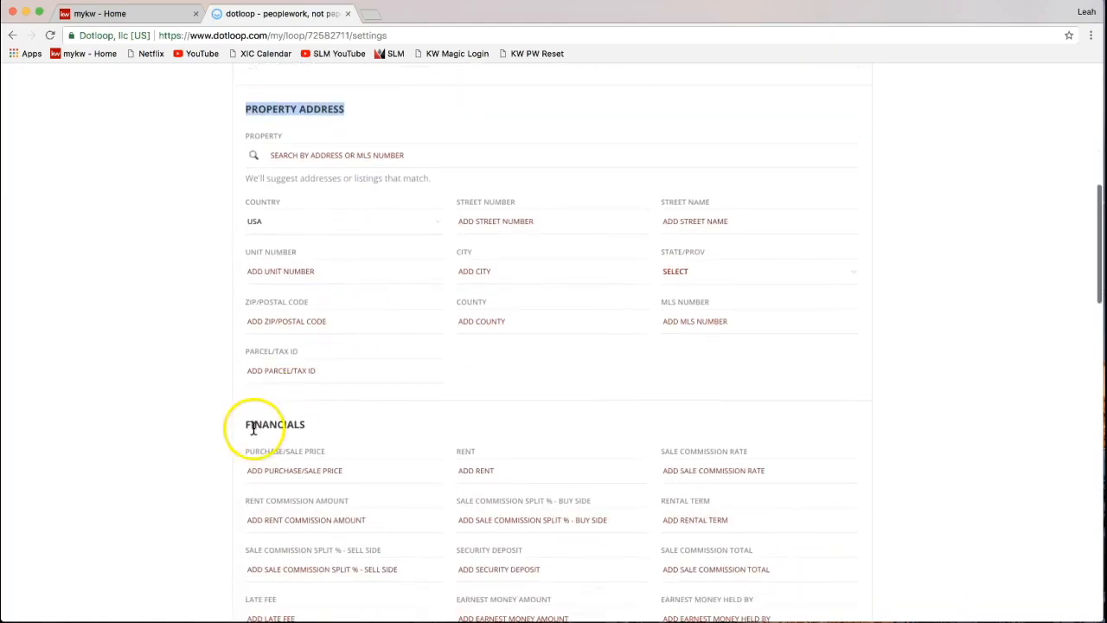
{"action": "left_click", "coordinate": [248, 425]}
{"action": "left_click_drag", "start_coordinate": [247, 424], "coordinate": [317, 424]}
{"action": "scroll", "coordinate": [314, 424], "scroll_direction": "down", "scroll_amount": 2}
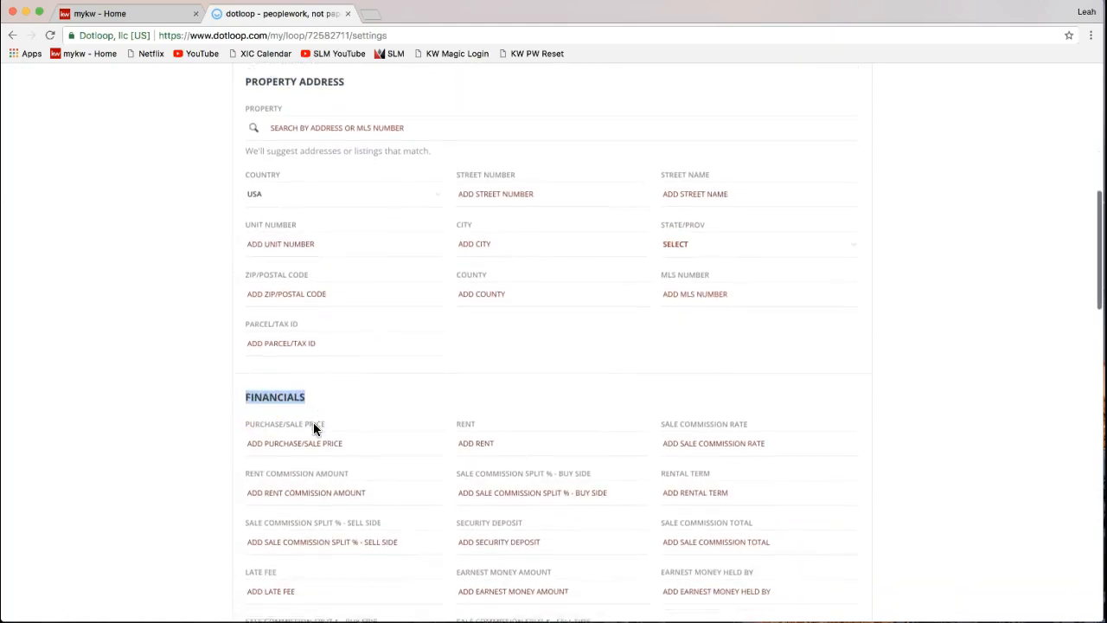
{"action": "scroll", "coordinate": [313, 425], "scroll_direction": "down", "scroll_amount": 4}
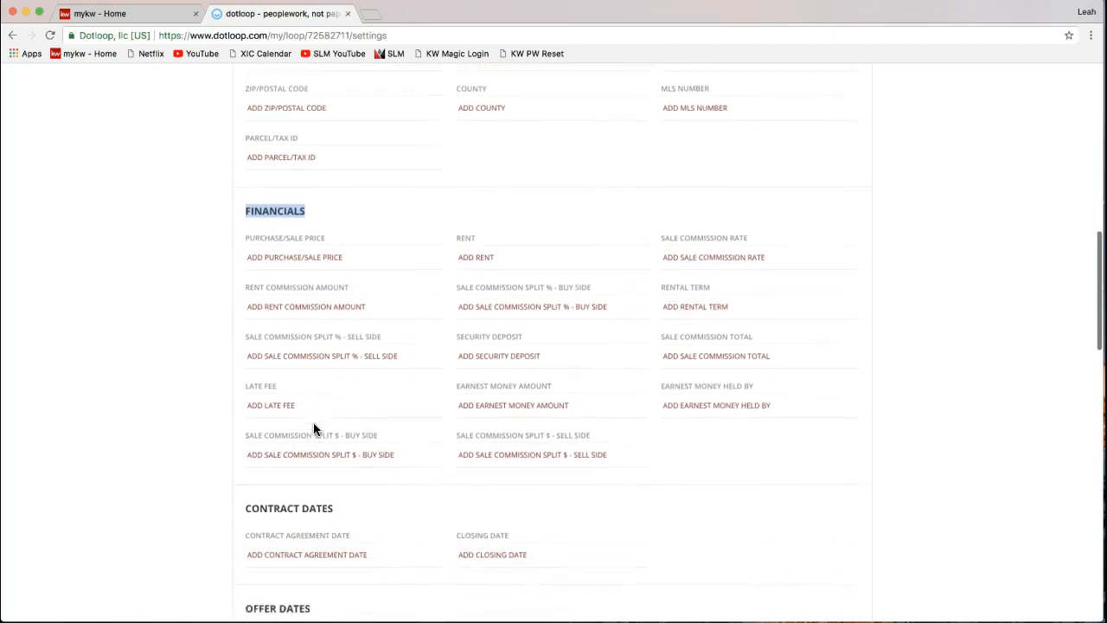
{"action": "scroll", "coordinate": [313, 425], "scroll_direction": "down", "scroll_amount": 1}
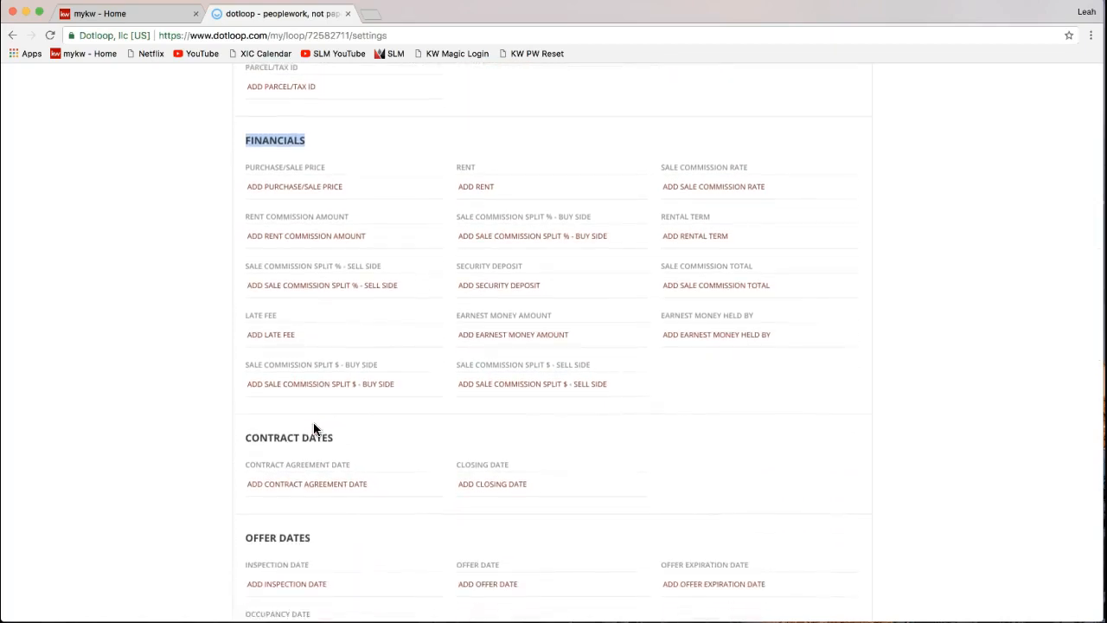
{"action": "scroll", "coordinate": [314, 427], "scroll_direction": "down", "scroll_amount": 2}
{"action": "scroll", "coordinate": [313, 426], "scroll_direction": "up", "scroll_amount": 4}
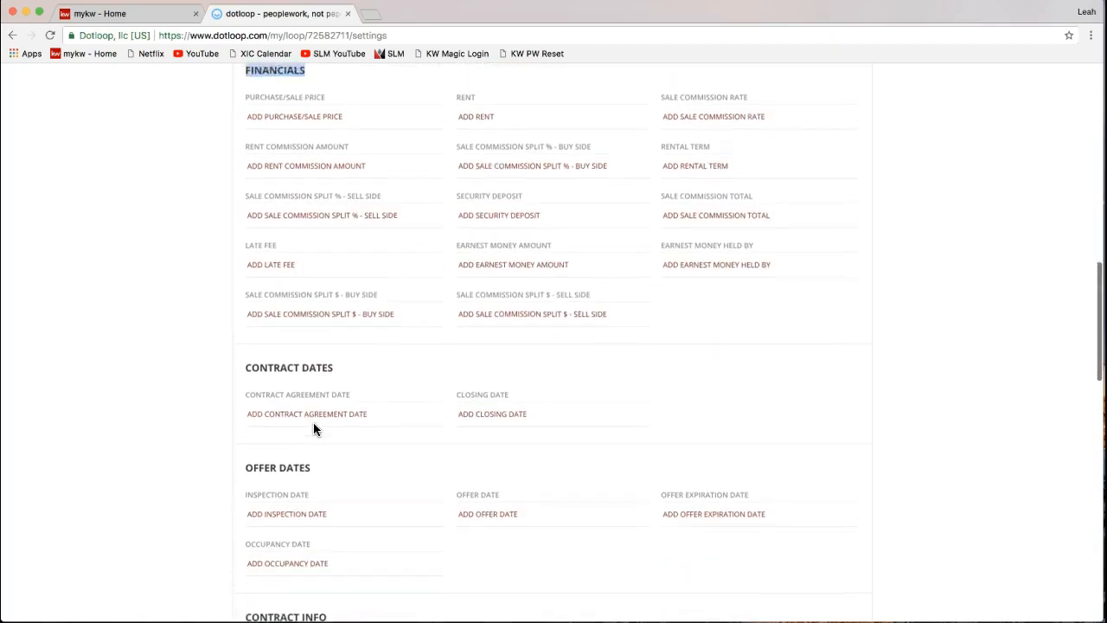
{"action": "scroll", "coordinate": [314, 428], "scroll_direction": "up", "scroll_amount": 4}
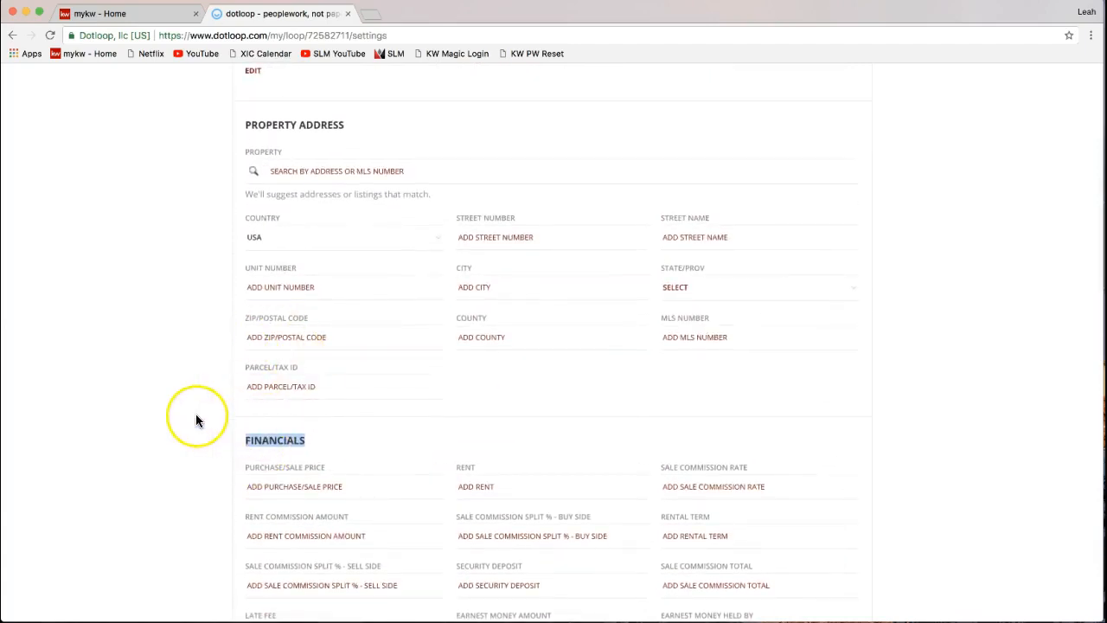
{"action": "scroll", "coordinate": [196, 418], "scroll_direction": "up", "scroll_amount": 2}
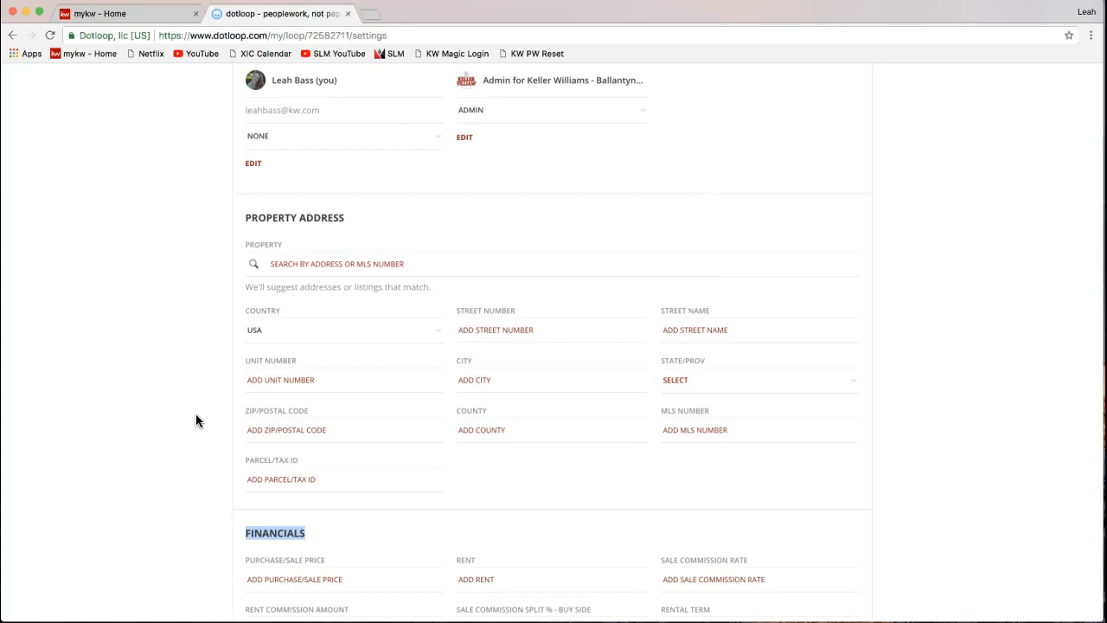
{"action": "scroll", "coordinate": [197, 420], "scroll_direction": "up", "scroll_amount": 6}
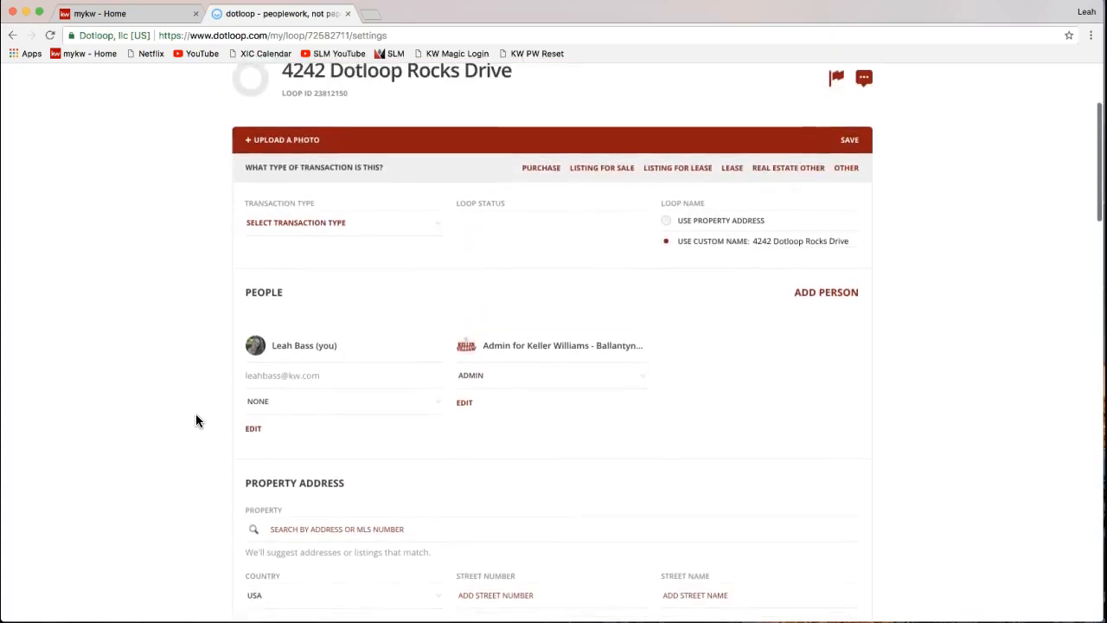
{"action": "scroll", "coordinate": [195, 421], "scroll_direction": "up", "scroll_amount": 1}
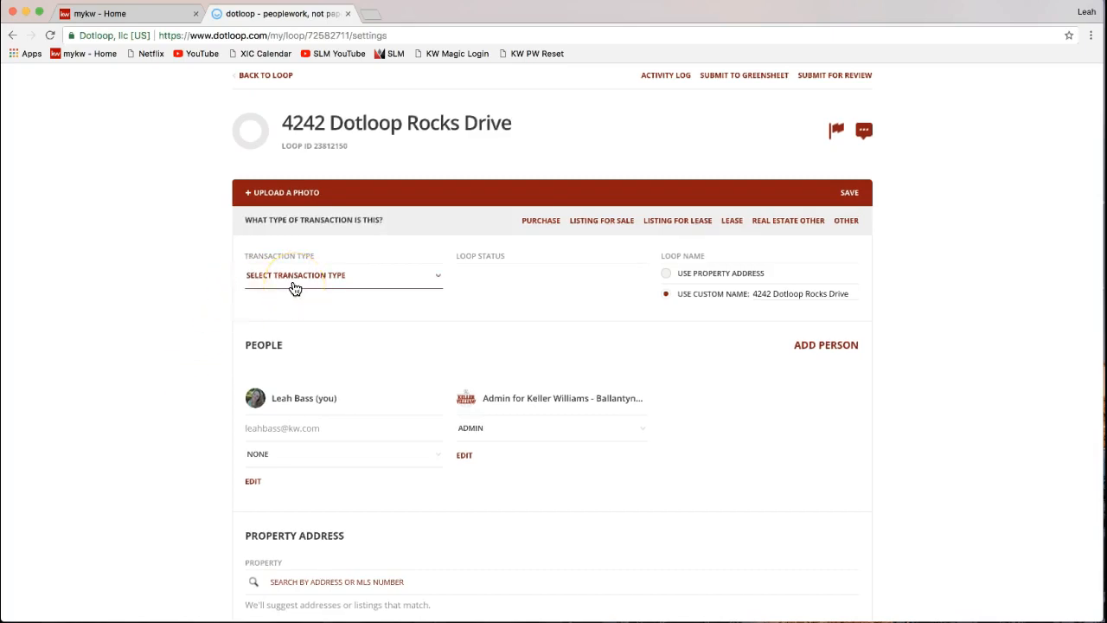
- Choose Listing for Sale as the transaction type and Active Listing as the loop status
{"action": "left_click_drag", "start_coordinate": [246, 256], "coordinate": [317, 271]}
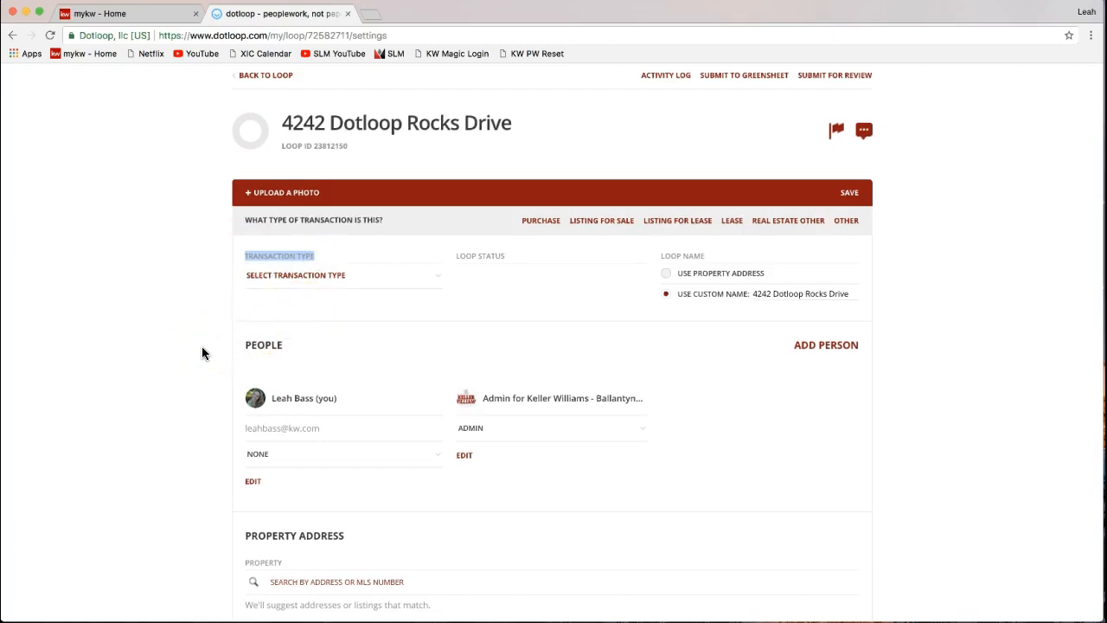
{"action": "left_click", "coordinate": [260, 284]}
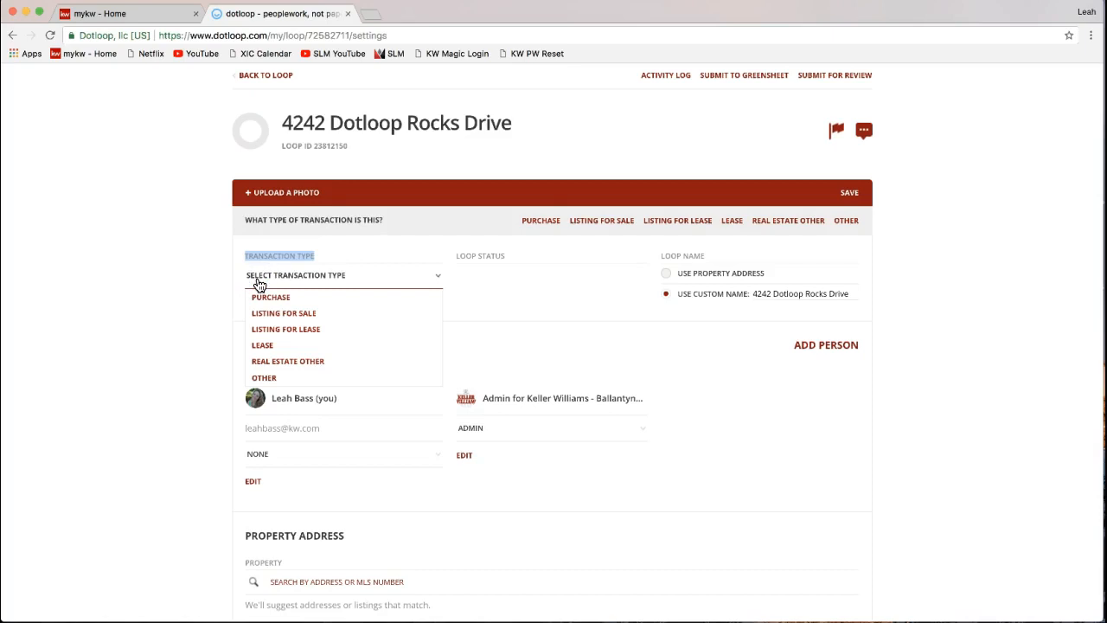
{"action": "left_click", "coordinate": [315, 313]}
{"action": "left_click", "coordinate": [317, 317]}
{"action": "left_click", "coordinate": [218, 277]}
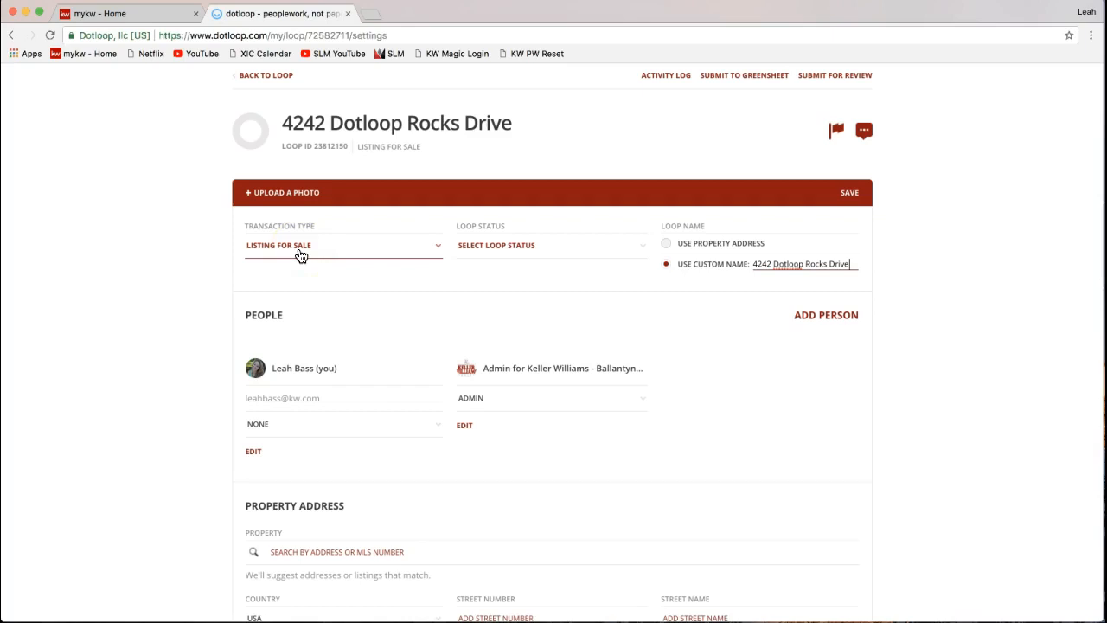
{"action": "left_click", "coordinate": [481, 251]}
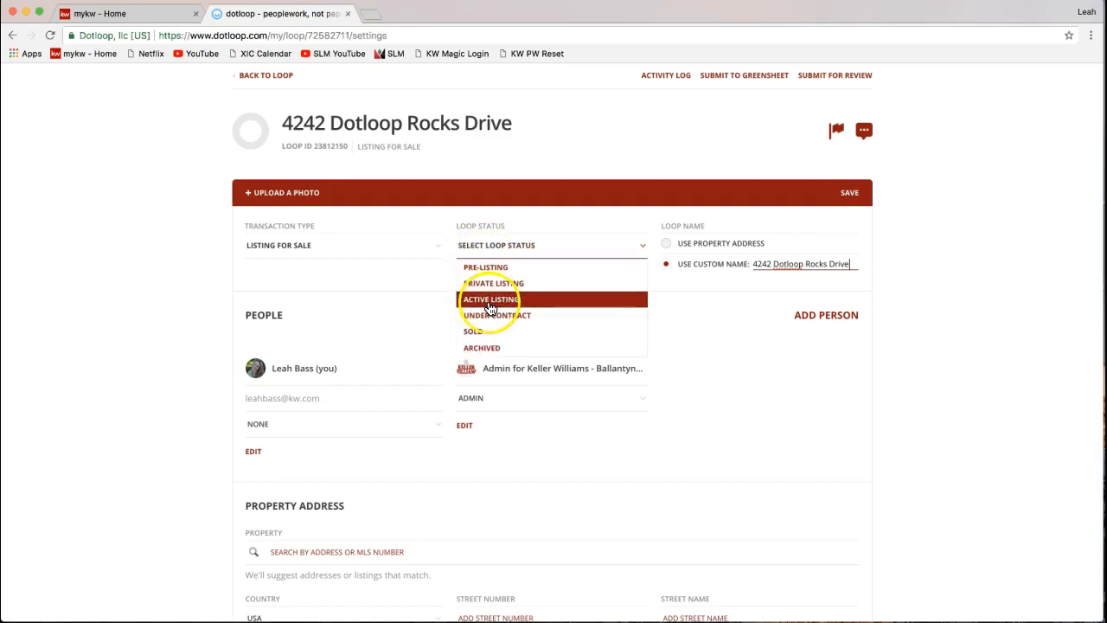
{"action": "left_click", "coordinate": [540, 302]}
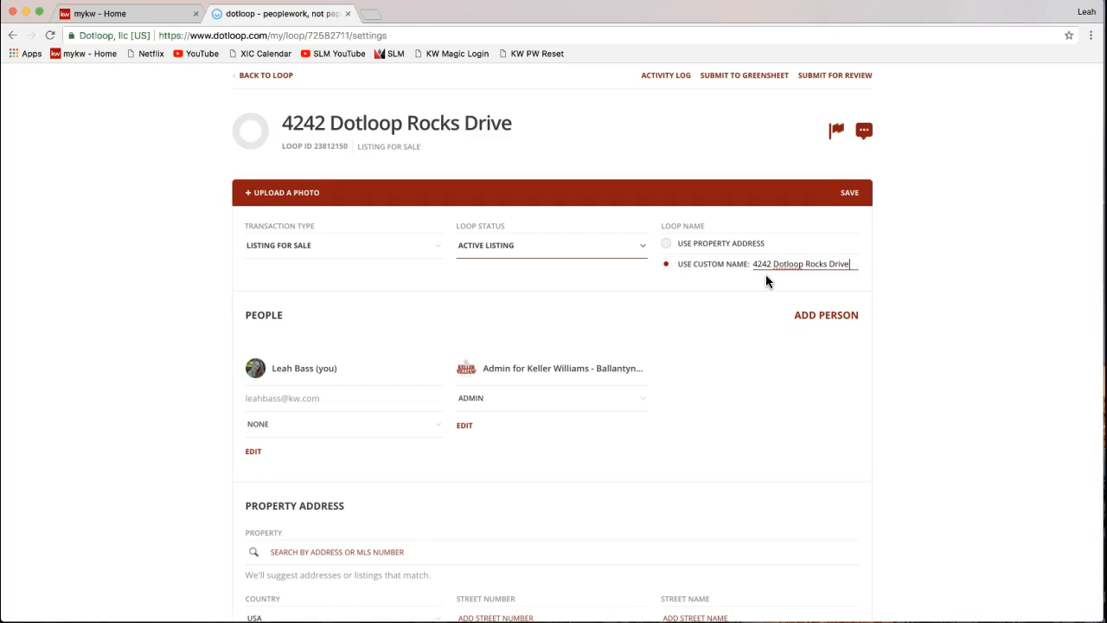
{"action": "left_click", "coordinate": [702, 272]}
{"action": "left_click", "coordinate": [852, 265]}
{"action": "left_click", "coordinate": [917, 368]}
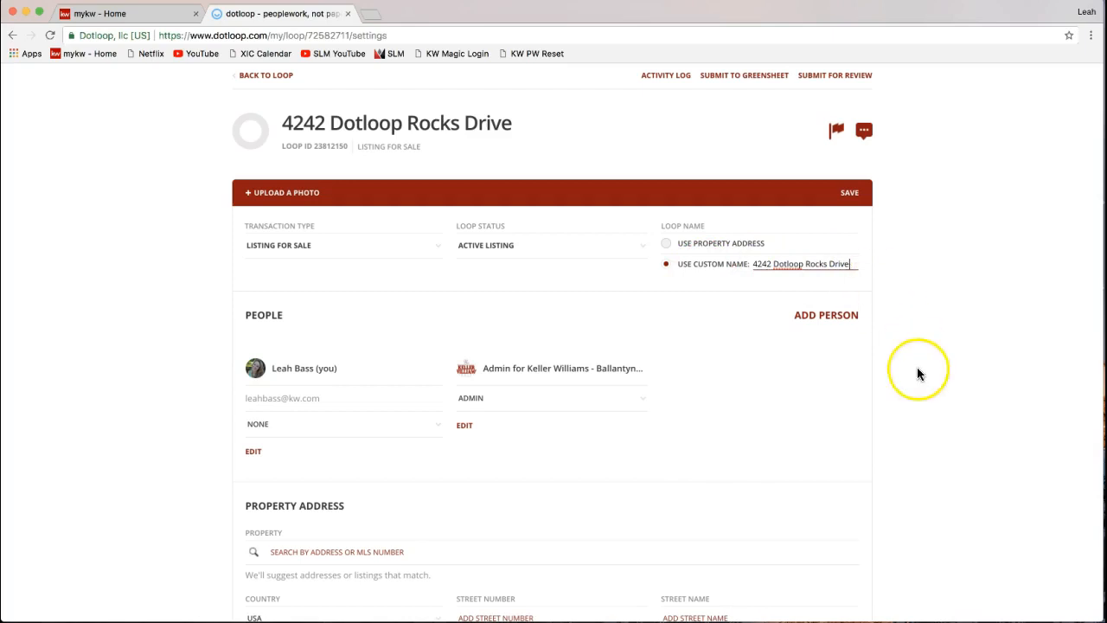
{"action": "scroll", "coordinate": [916, 368], "scroll_direction": "down", "scroll_amount": 2}
{"action": "left_click", "coordinate": [610, 300]}
{"action": "double_click", "coordinate": [267, 213]}
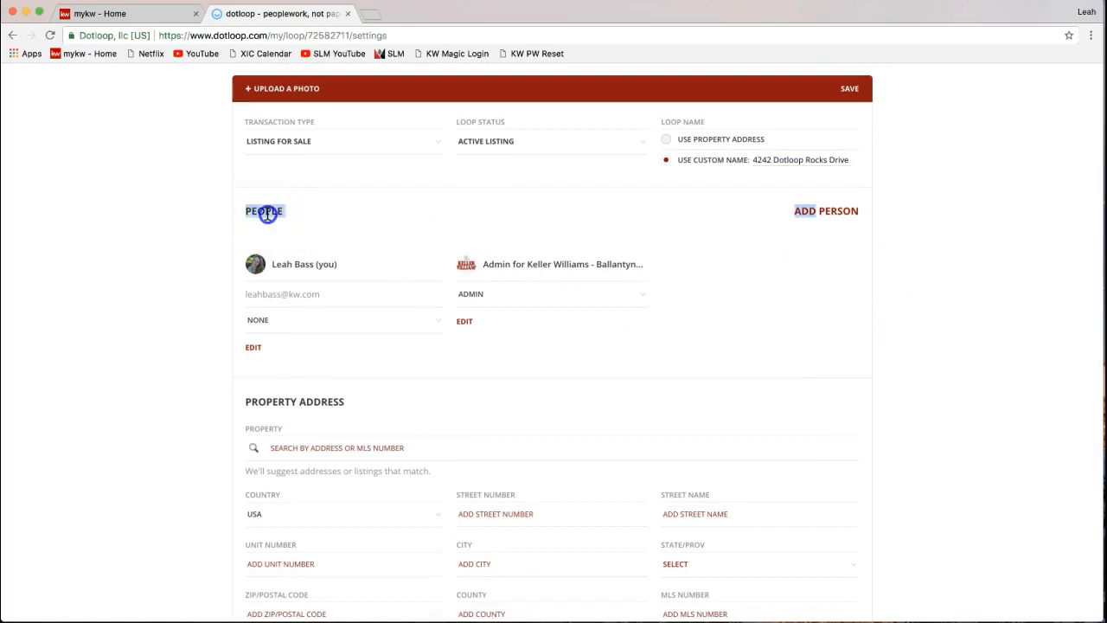
{"action": "left_click", "coordinate": [874, 289]}
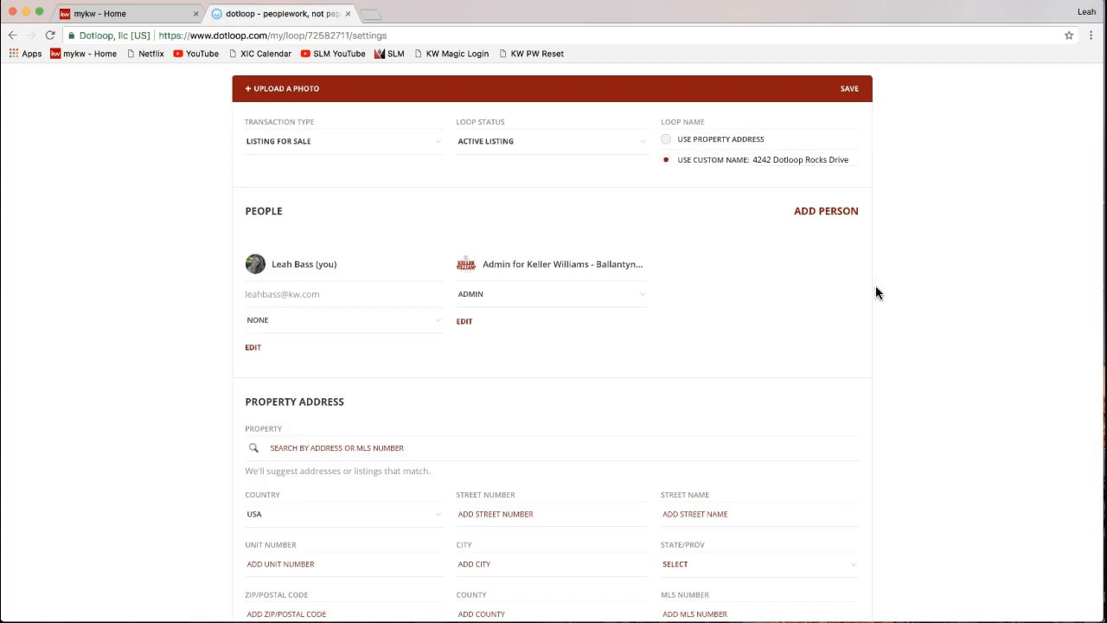
{"action": "left_click", "coordinate": [822, 214]}
{"action": "left_click", "coordinate": [826, 219]}
- Start a new person and enter the seller's full name, fixing a typo
{"action": "left_click", "coordinate": [813, 220]}
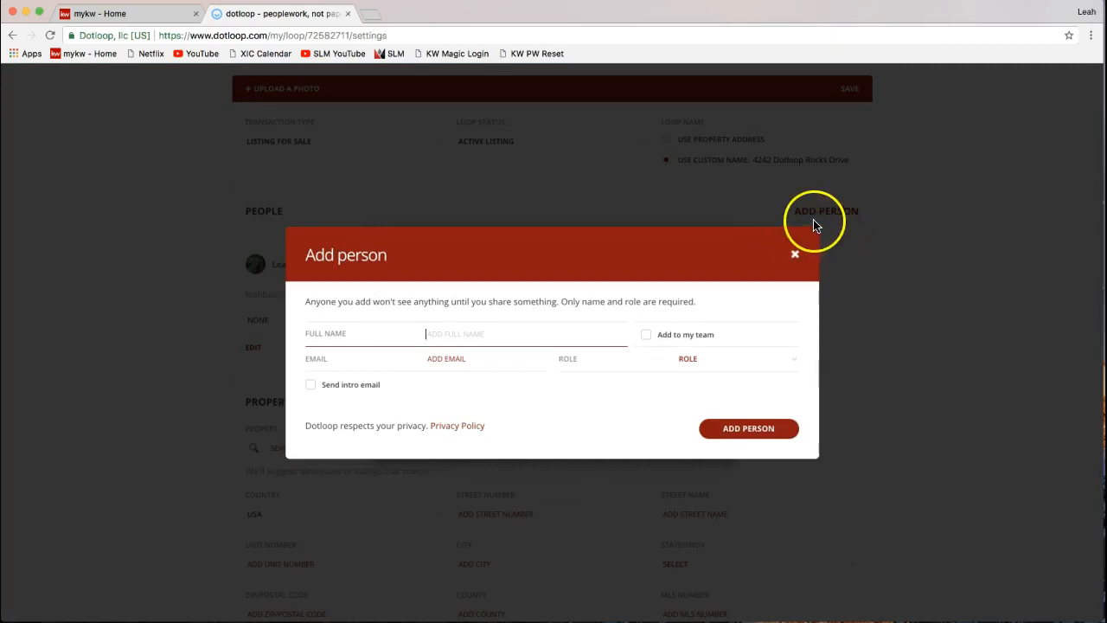
{"action": "type", "text": "He"}
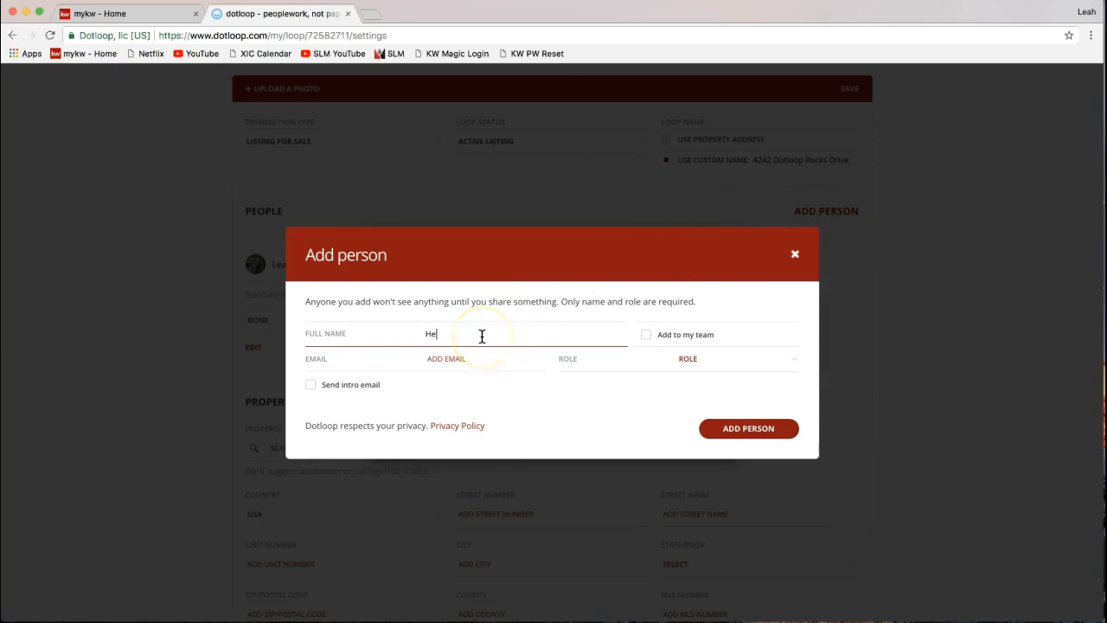
{"action": "type", "text": "rmione Granger"}
{"action": "left_click", "coordinate": [454, 365]}
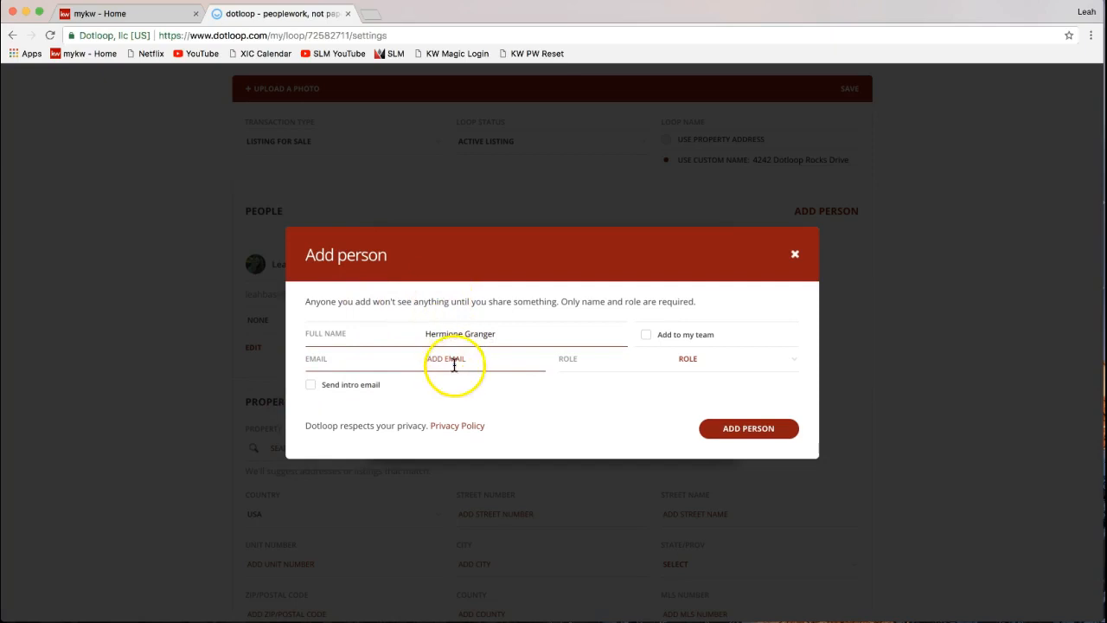
{"action": "left_click", "coordinate": [440, 343]}
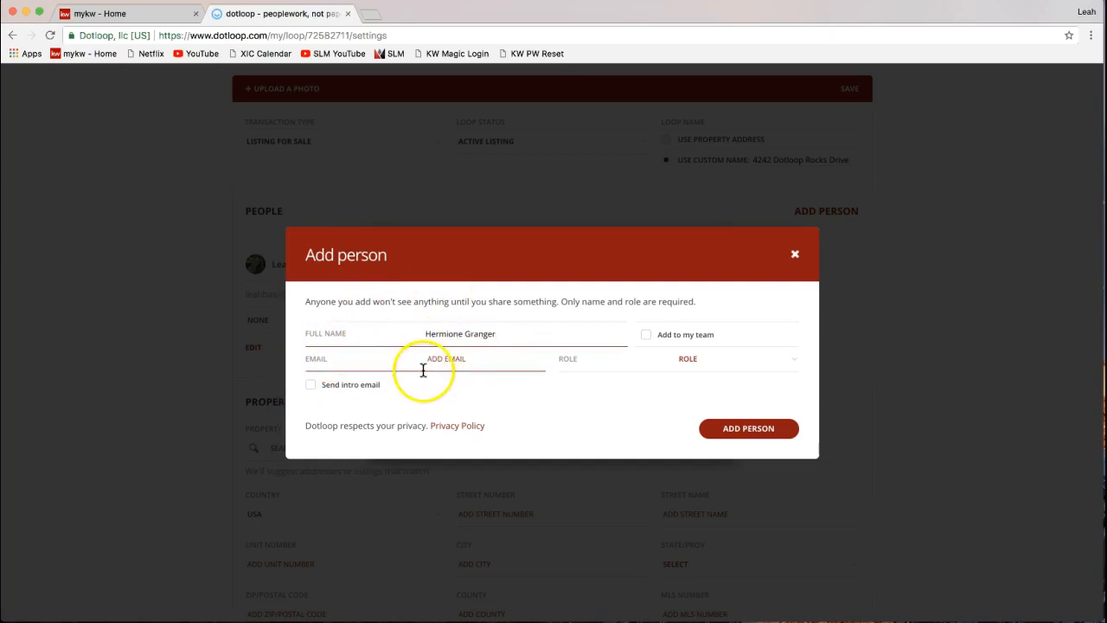
{"action": "left_click", "coordinate": [641, 367]}
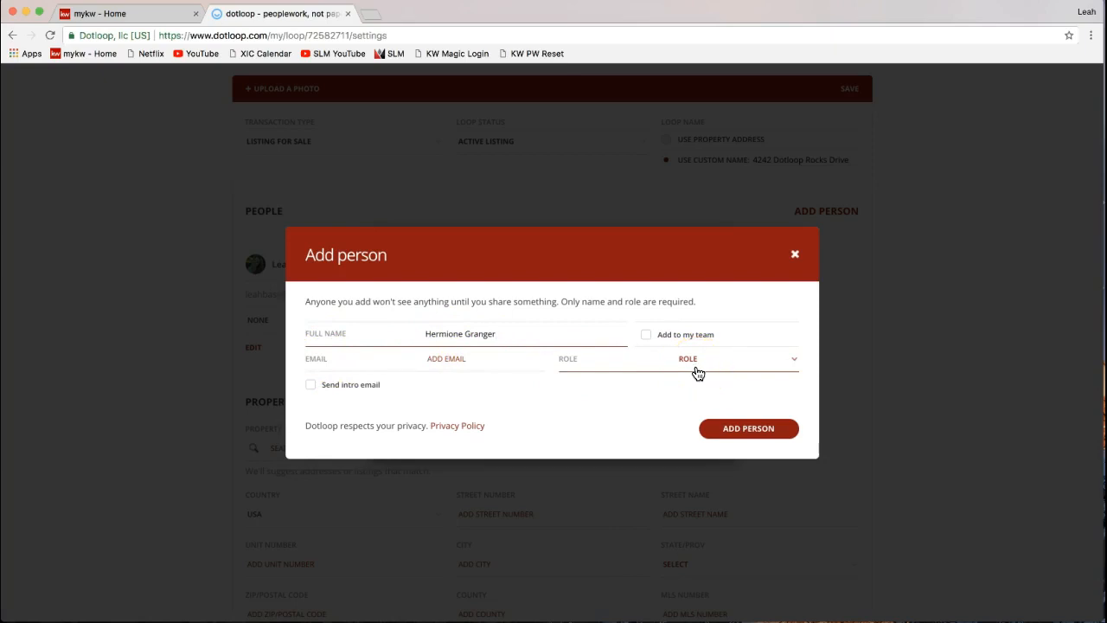
{"action": "left_click", "coordinate": [456, 340]}
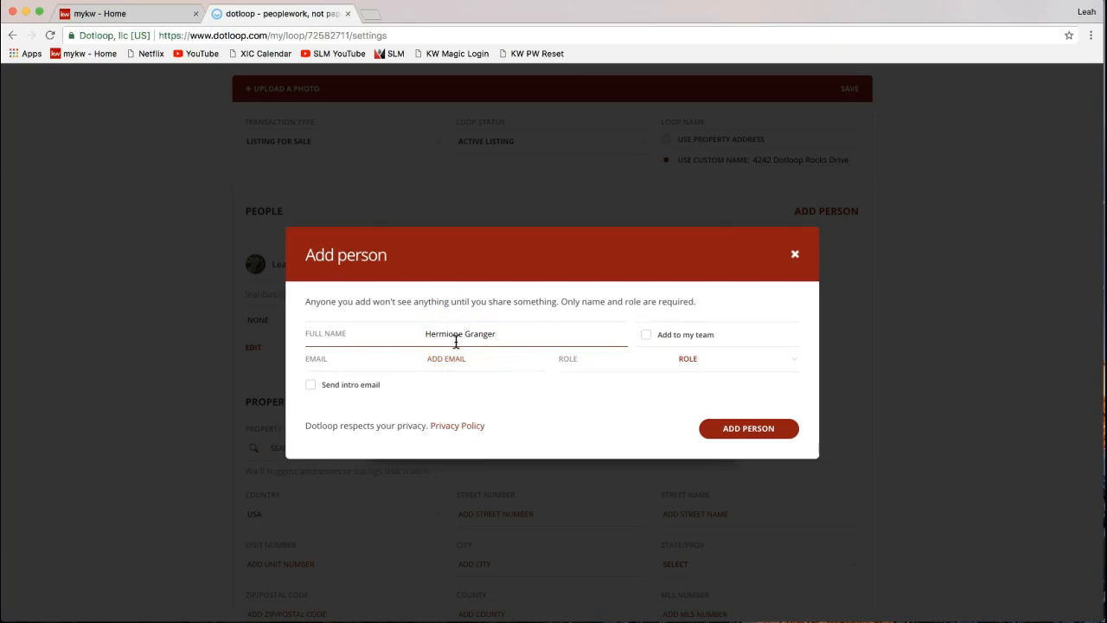
- Enter the seller's e-mail address and set the person's role to SELLER
{"action": "left_click", "coordinate": [445, 359]}
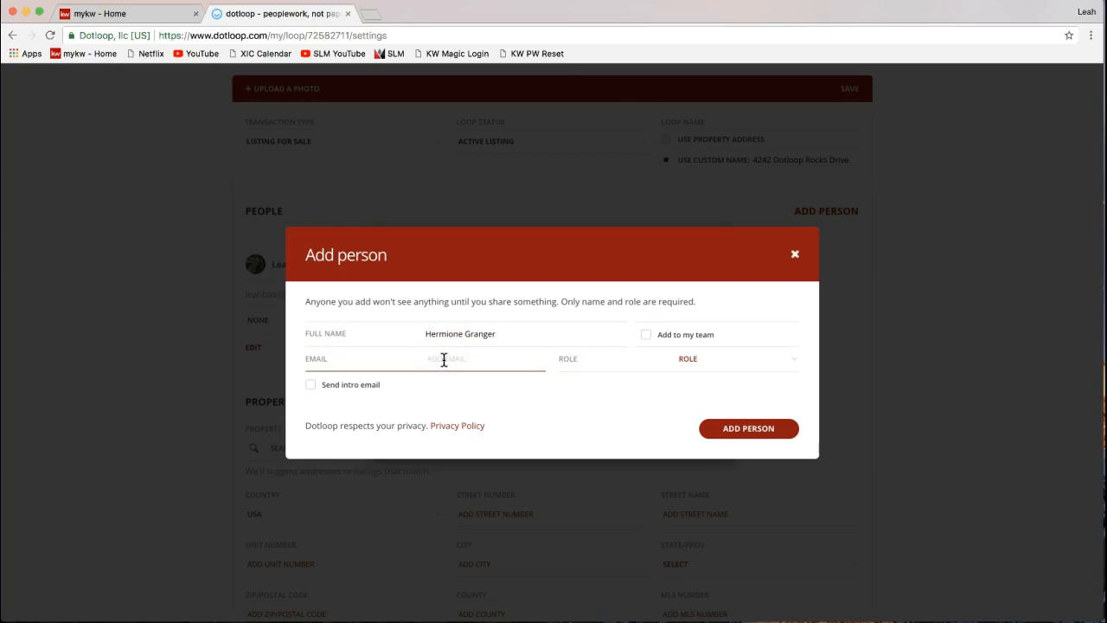
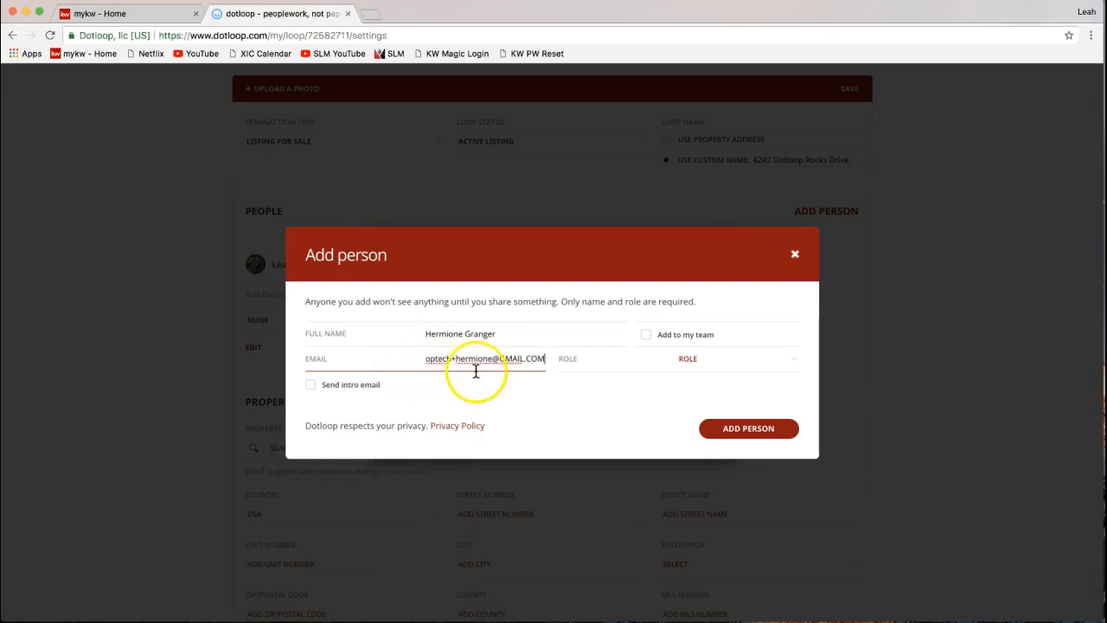
{"action": "left_click_drag", "start_coordinate": [476, 360], "coordinate": [378, 364]}
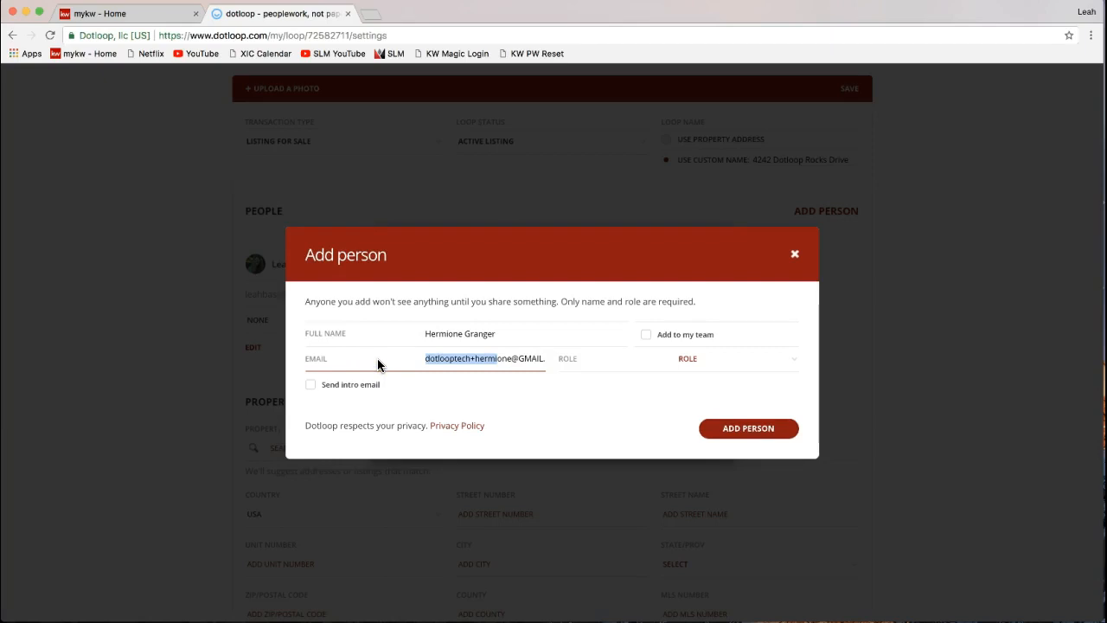
{"action": "left_click", "coordinate": [459, 358]}
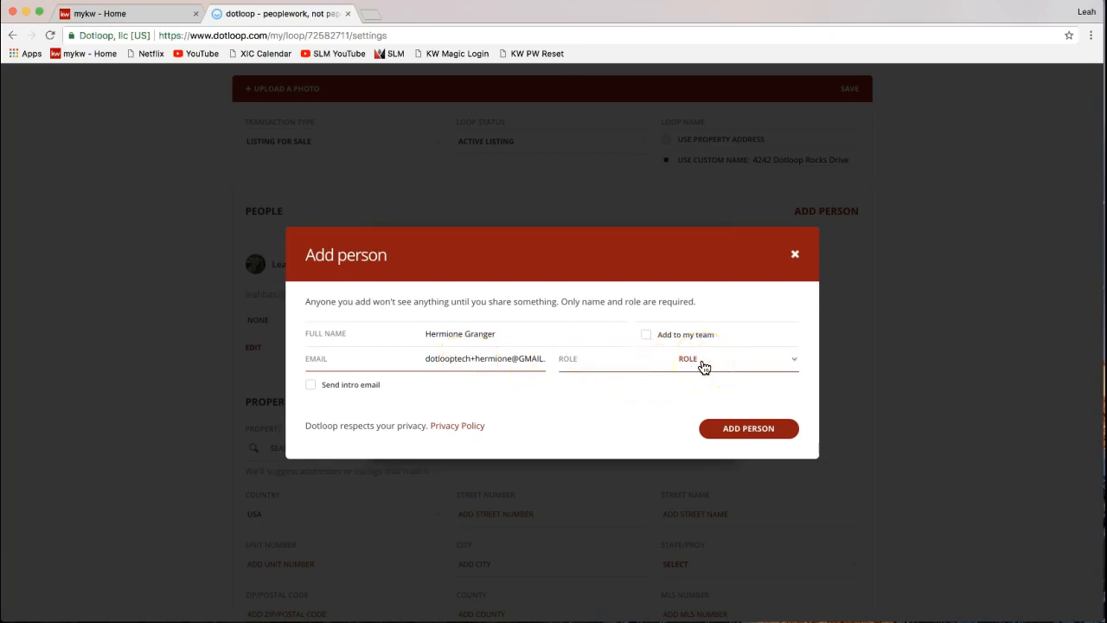
{"action": "left_click", "coordinate": [703, 368]}
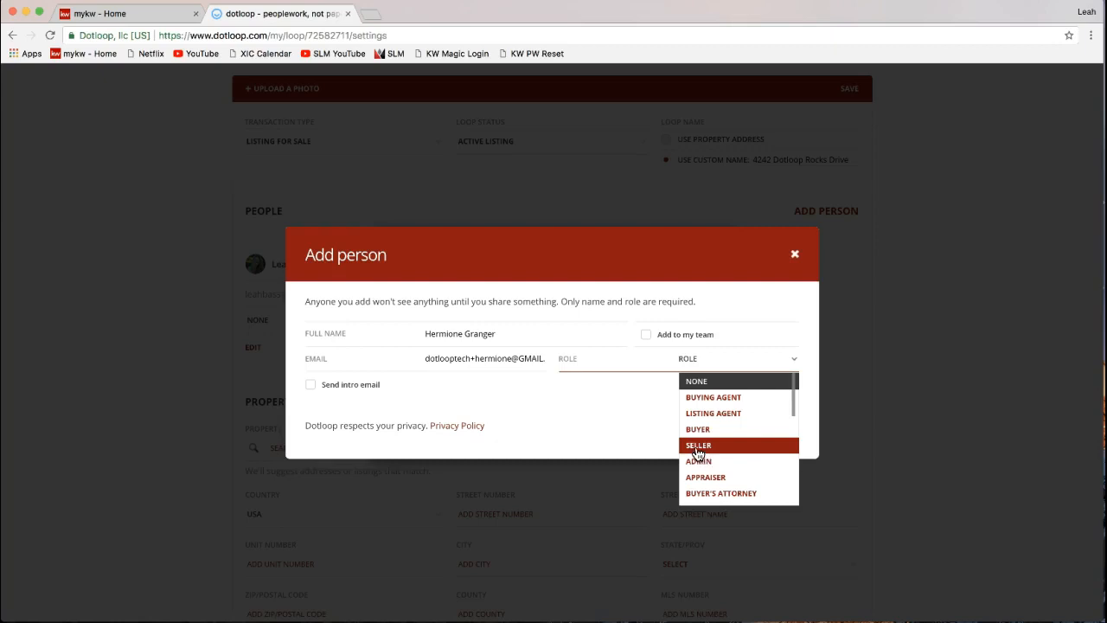
{"action": "left_click", "coordinate": [698, 451]}
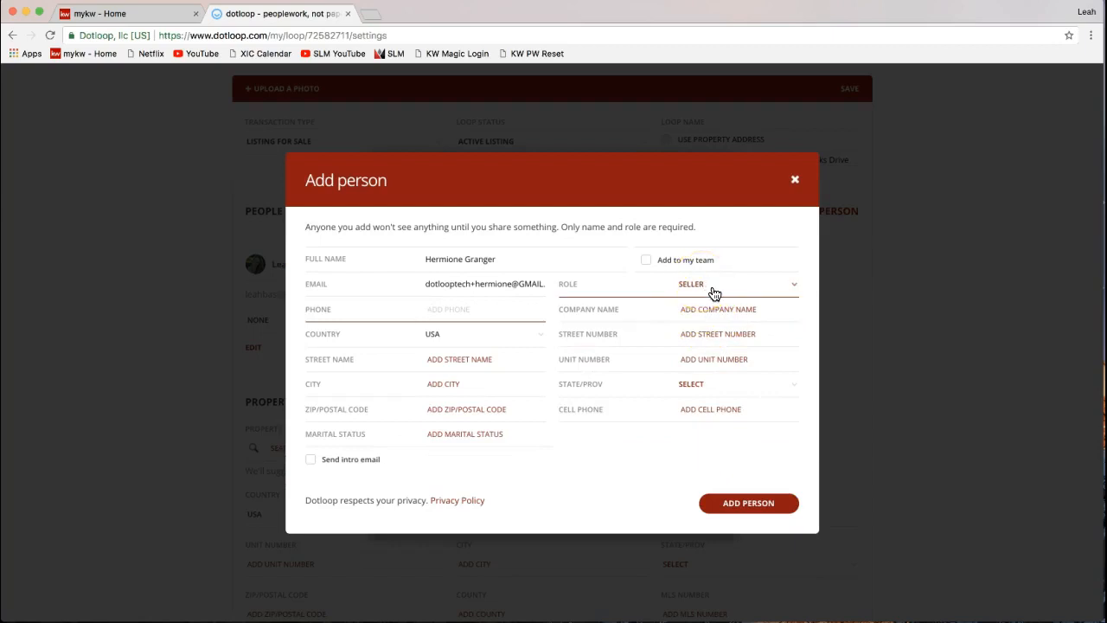
{"action": "left_click", "coordinate": [664, 278]}
{"action": "left_click", "coordinate": [655, 267]}
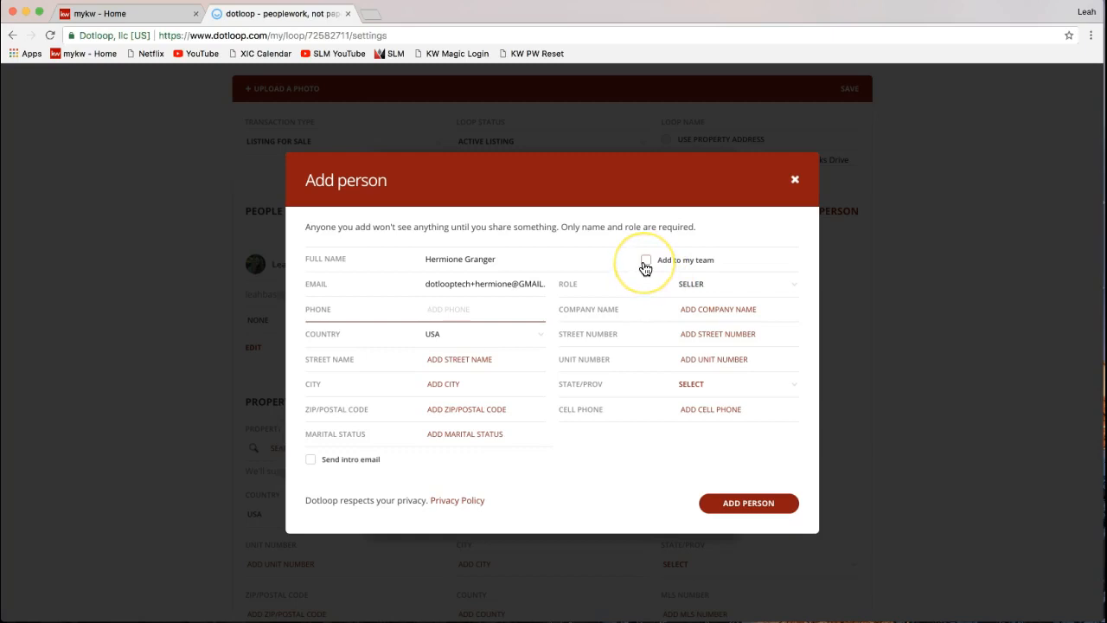
{"action": "left_click", "coordinate": [495, 289]}
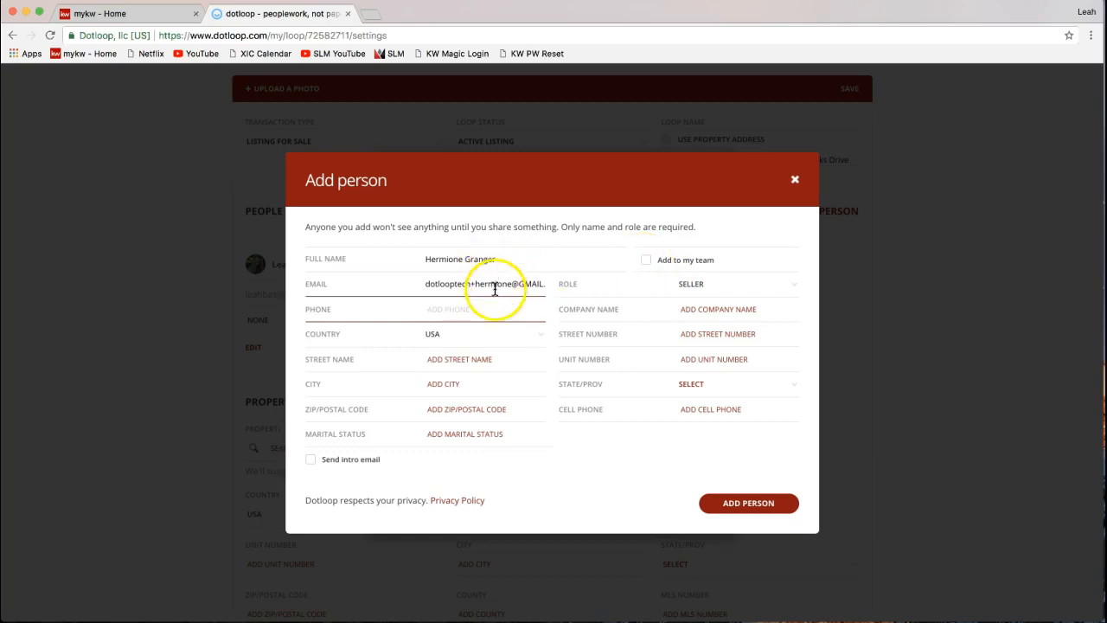
{"action": "left_click", "coordinate": [751, 512]}
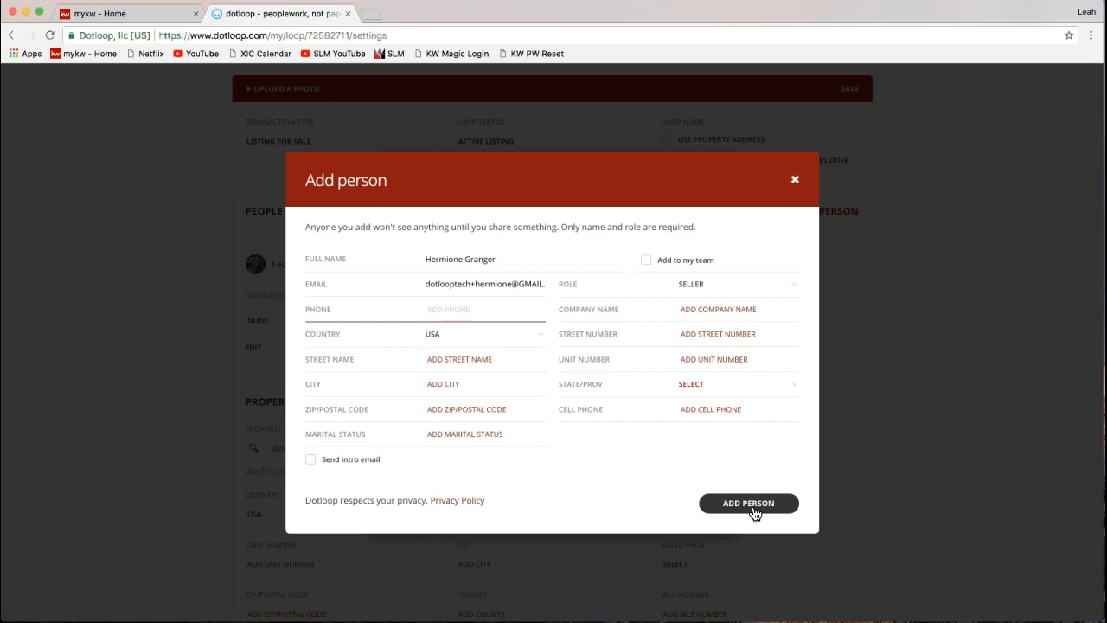
- Add the seller contact to the loop and dismiss the confirmation banner
{"action": "left_click", "coordinate": [751, 504]}
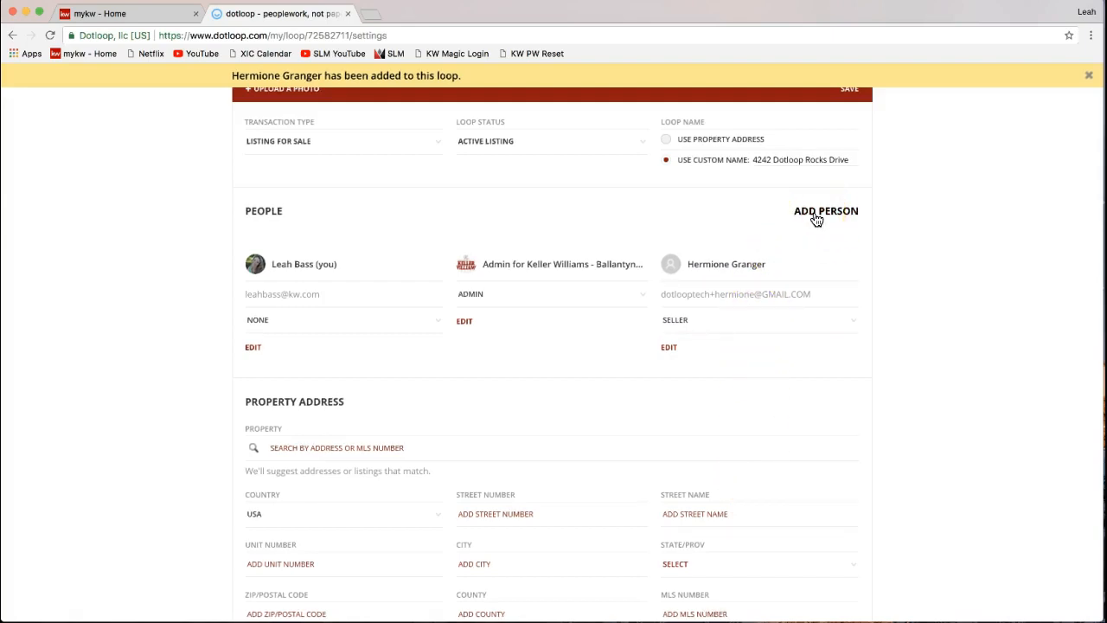
{"action": "left_click", "coordinate": [817, 218]}
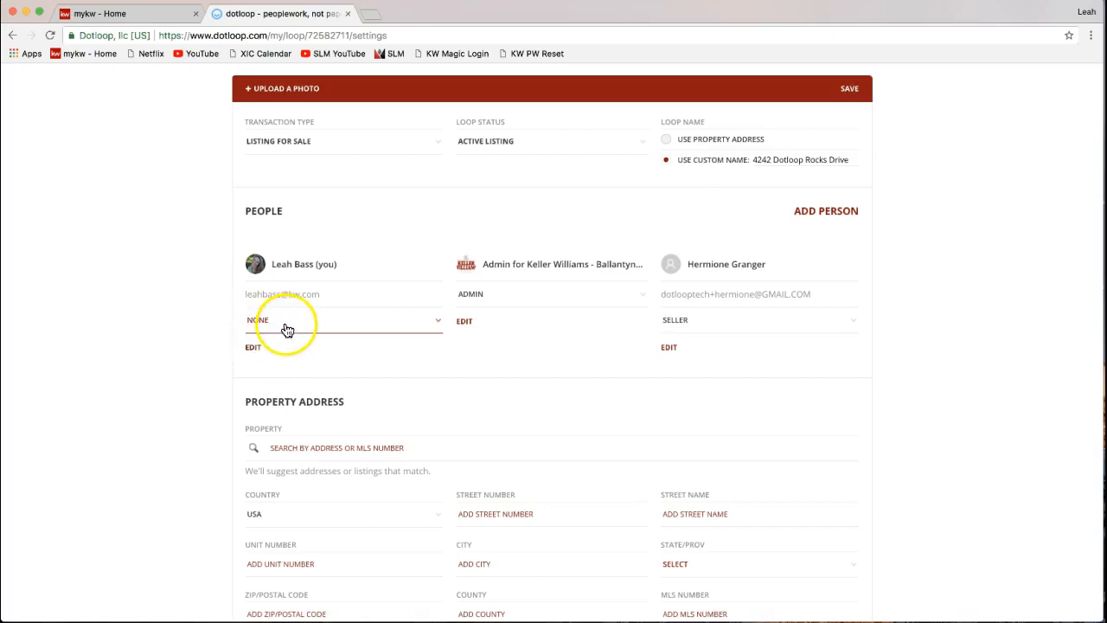
- Change the agent's own role in People from None to Listing Agent
{"action": "left_click", "coordinate": [438, 323]}
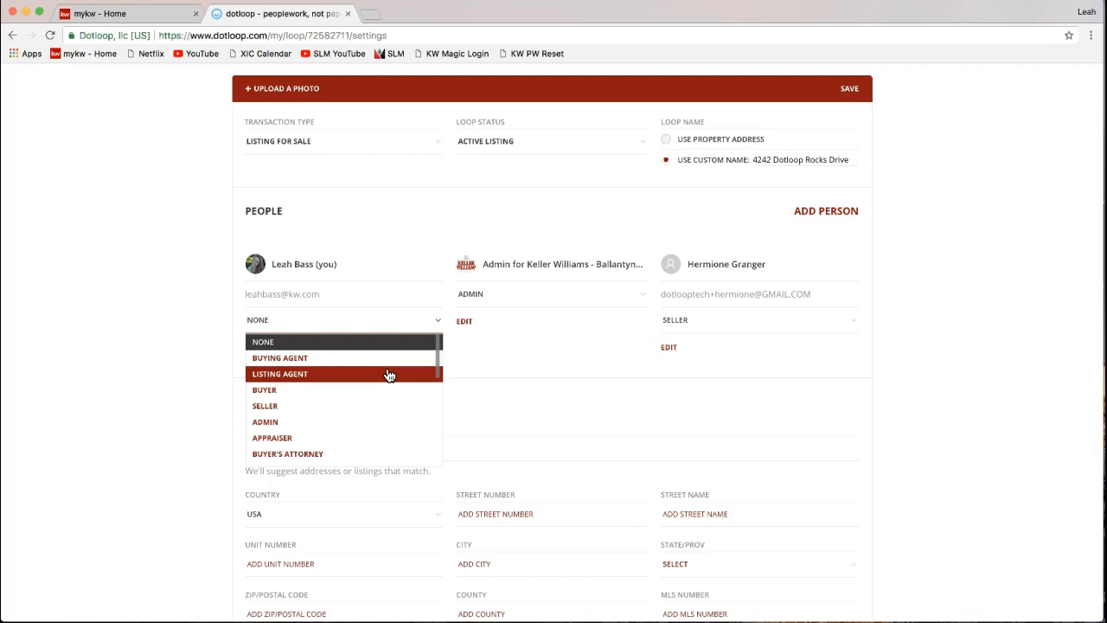
{"action": "left_click", "coordinate": [337, 374]}
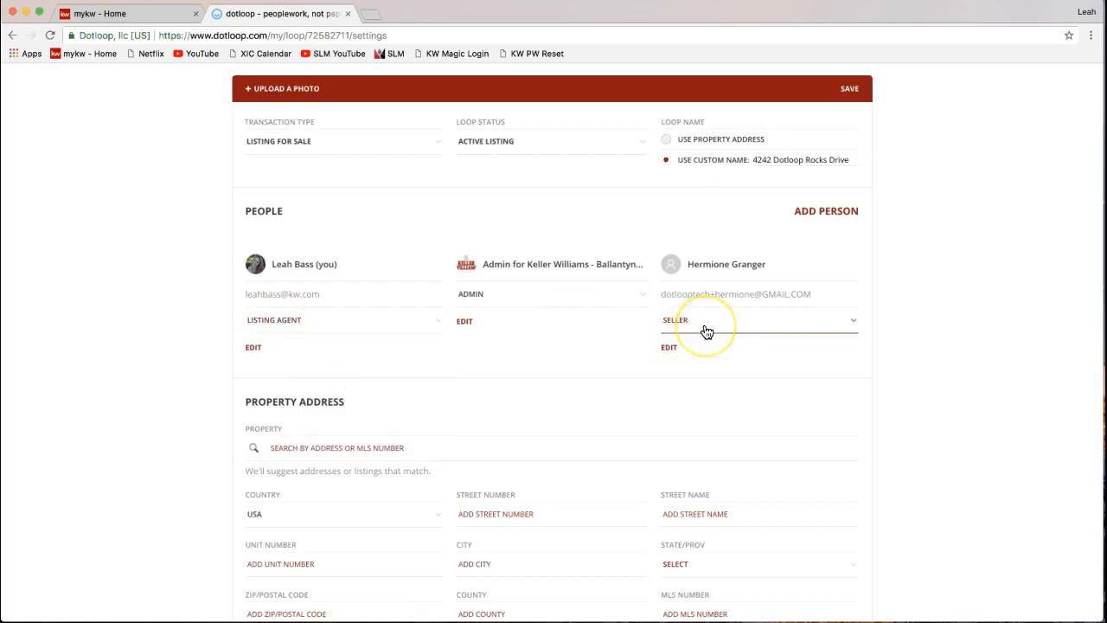
{"action": "left_click", "coordinate": [992, 345]}
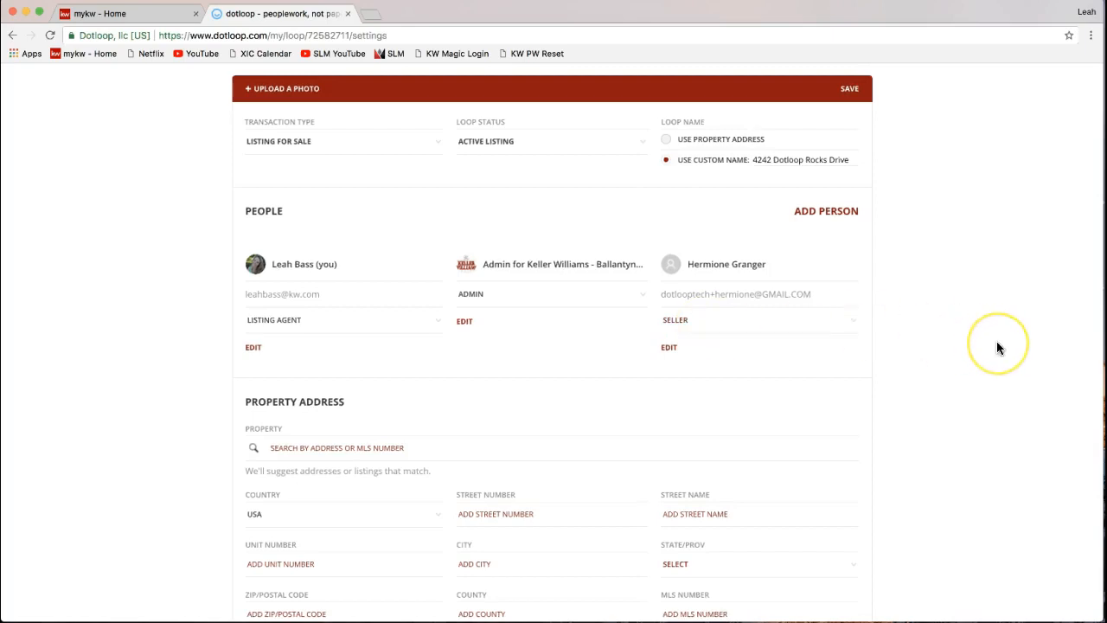
- Scroll down to PROPERTY ADDRESS and put the cursor in the Street Number field
{"action": "scroll", "coordinate": [997, 348], "scroll_direction": "down", "scroll_amount": 5}
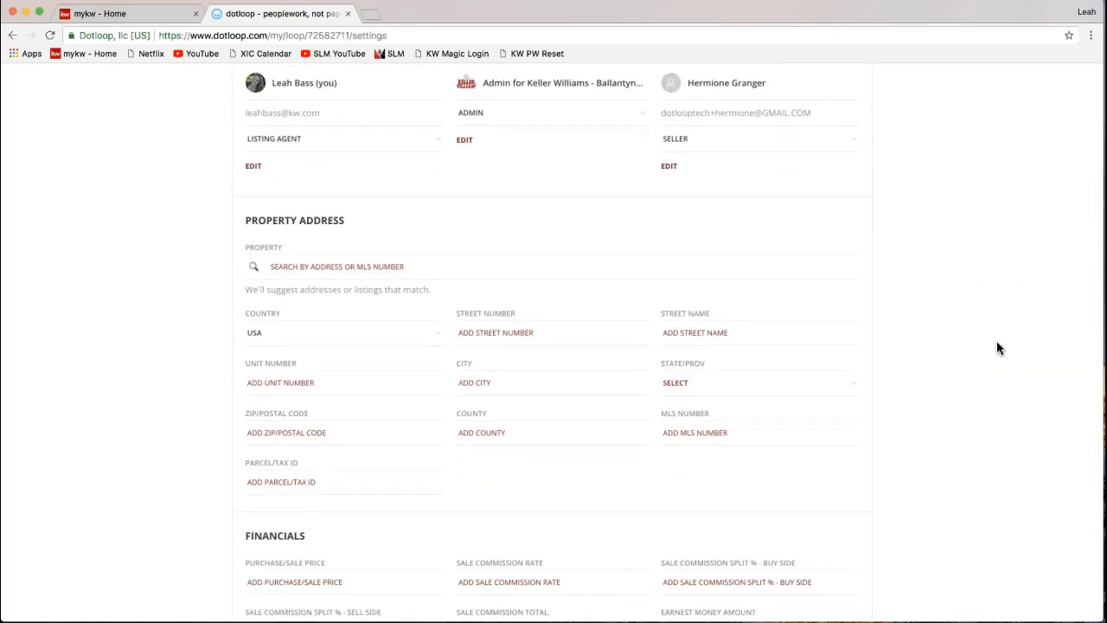
{"action": "scroll", "coordinate": [997, 347], "scroll_direction": "up", "scroll_amount": 3}
{"action": "left_click", "coordinate": [488, 251]}
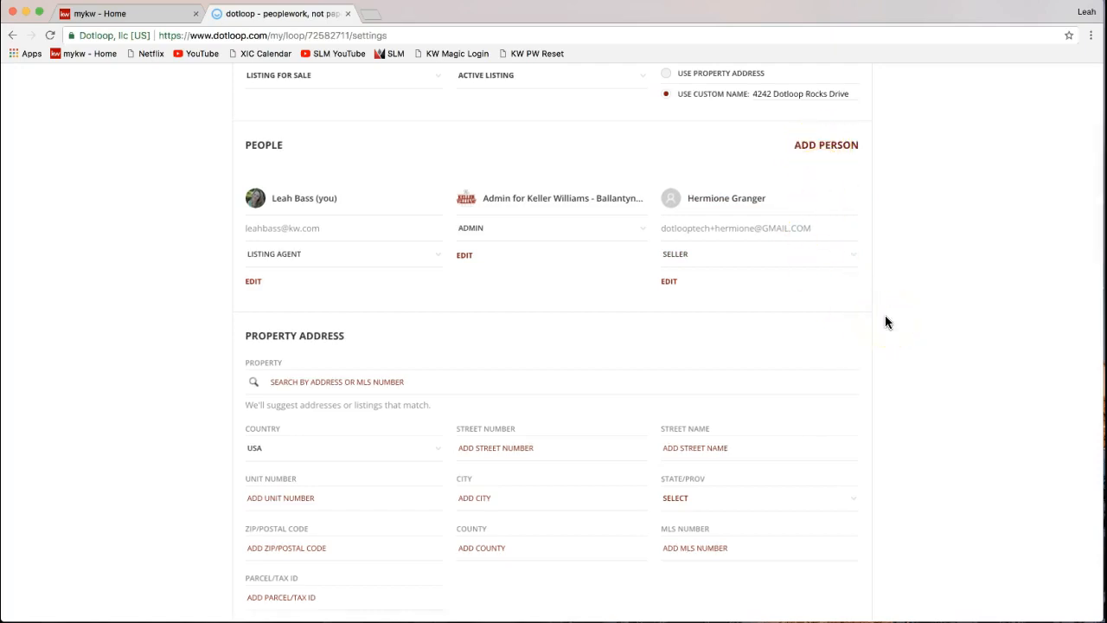
{"action": "scroll", "coordinate": [886, 322], "scroll_direction": "down", "scroll_amount": 2}
{"action": "scroll", "coordinate": [886, 322], "scroll_direction": "down", "scroll_amount": 2}
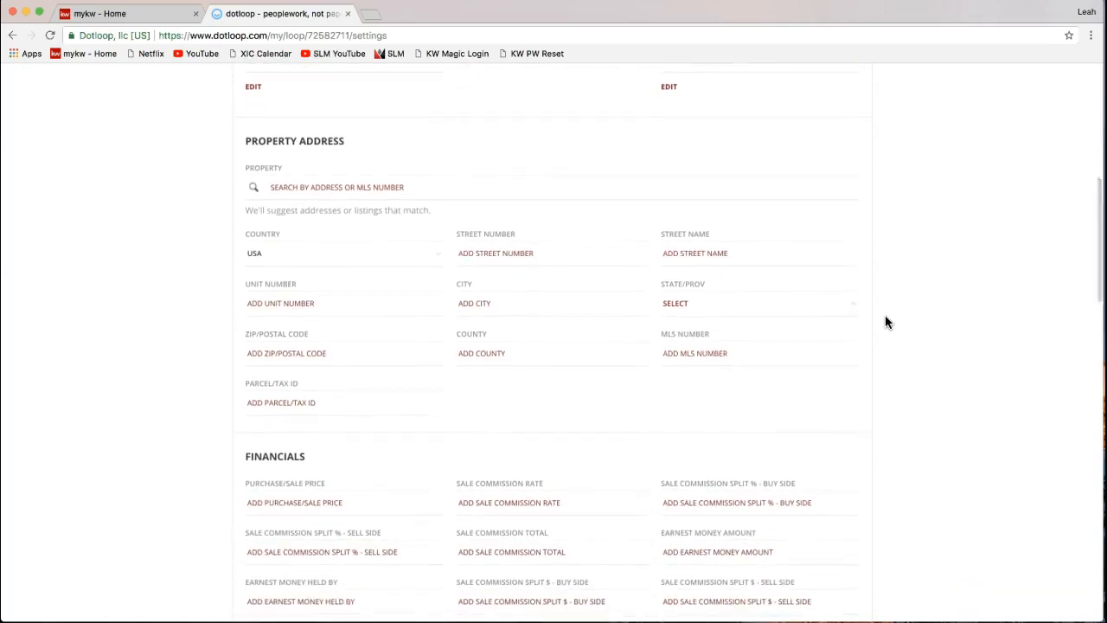
{"action": "left_click_drag", "start_coordinate": [247, 141], "coordinate": [351, 141]}
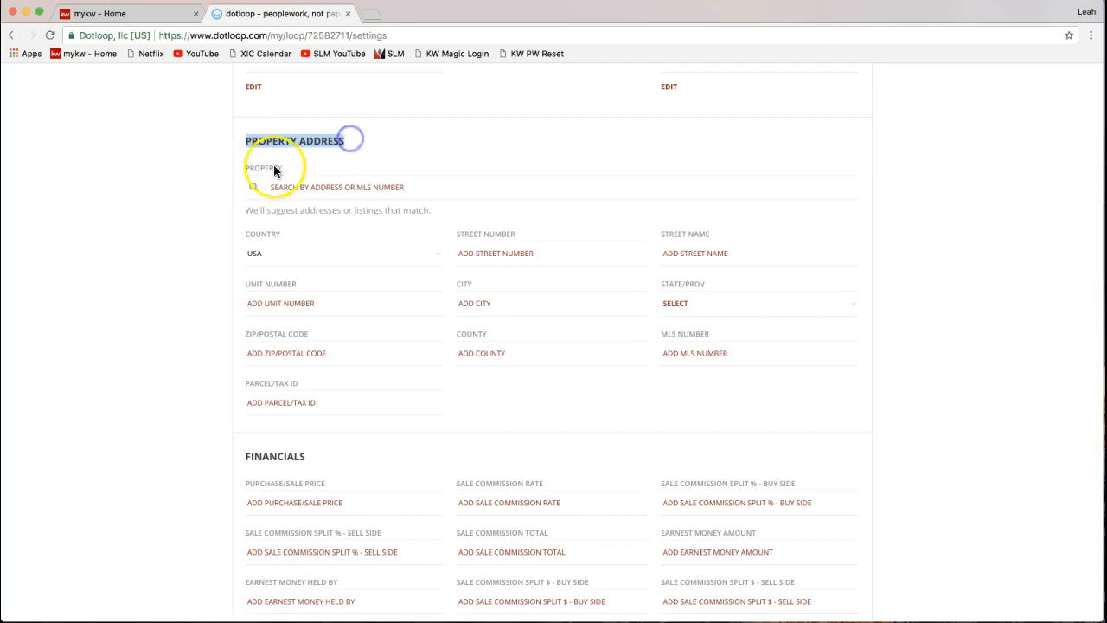
{"action": "left_click", "coordinate": [165, 249]}
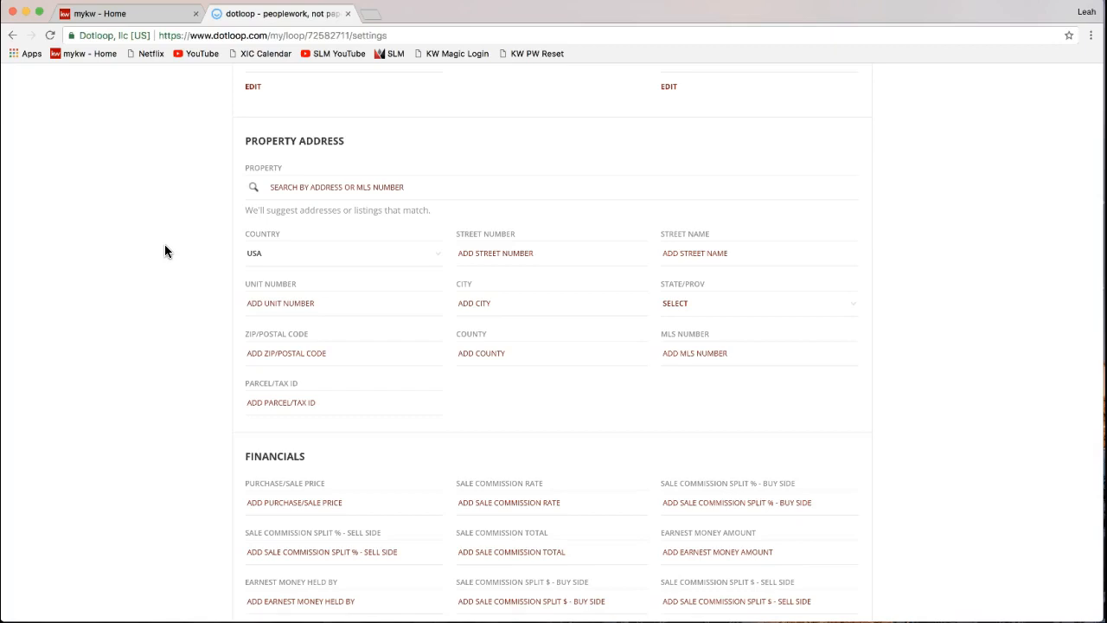
{"action": "left_click", "coordinate": [482, 253]}
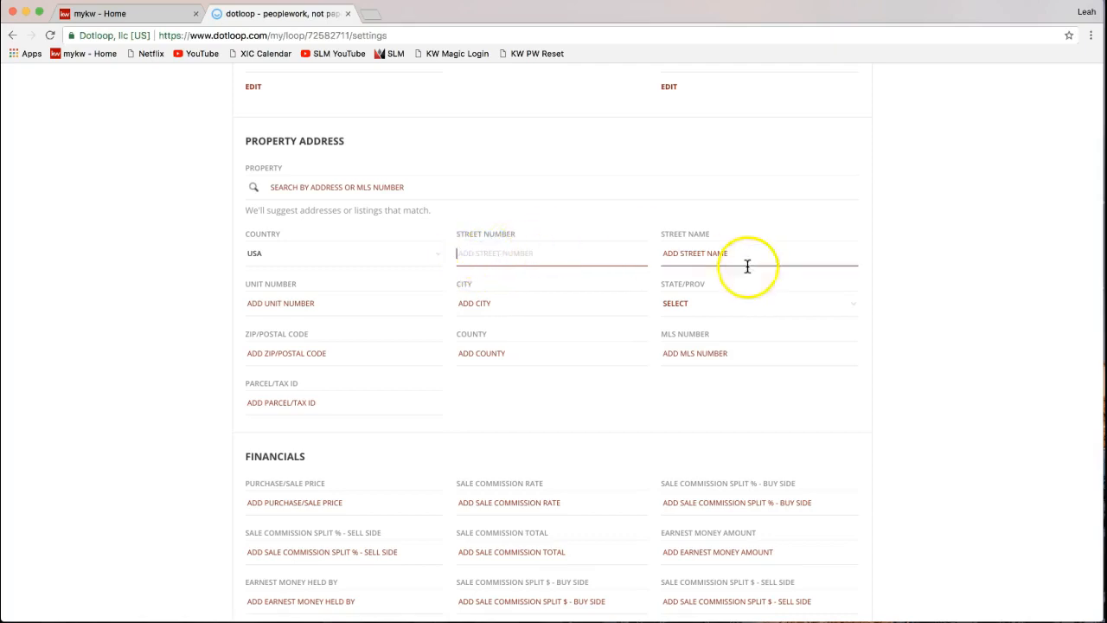
- Enter the address 4242 Dotloop Rocks Drive, Charlotte, NC 28277, county Mecklenburg
{"action": "type", "text": "4242"}
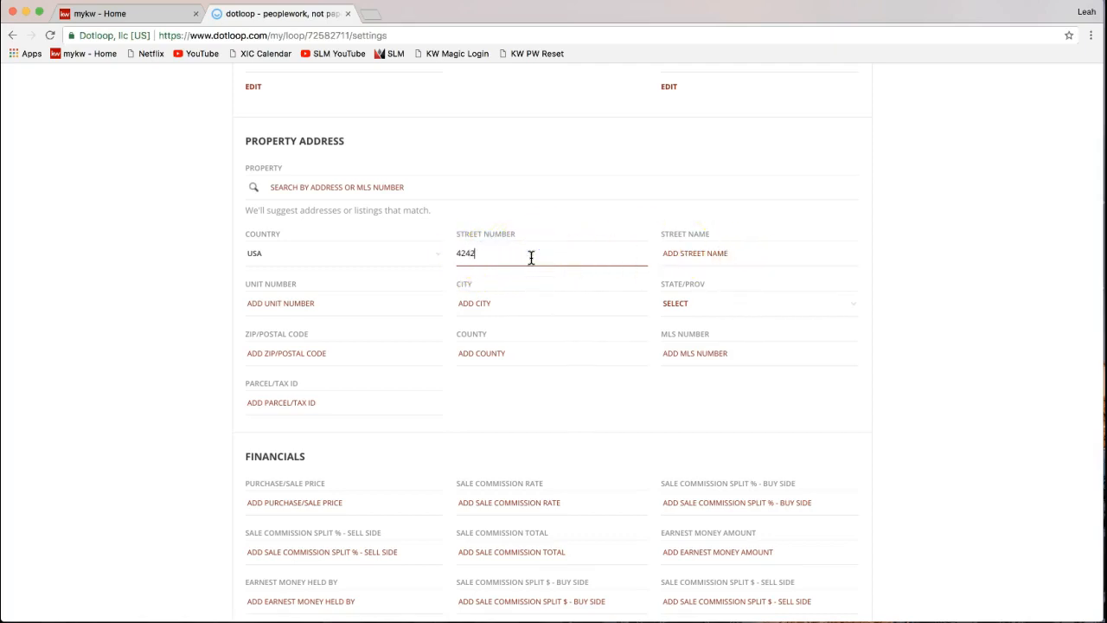
{"action": "key", "text": "Tab"}
{"action": "type", "text": "Dotlo"}
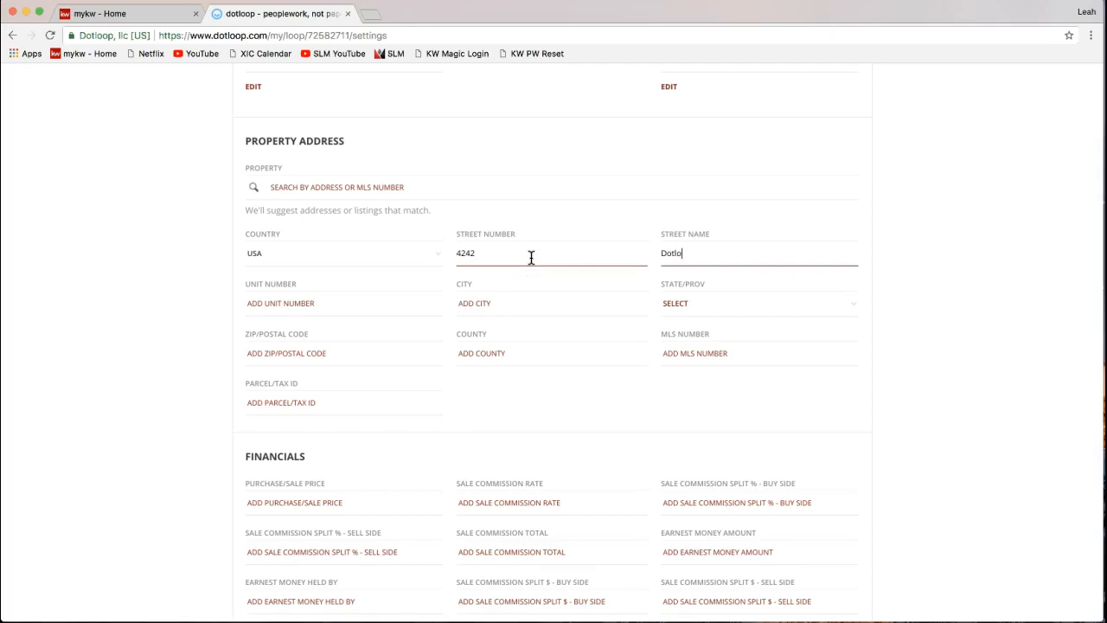
{"action": "type", "text": "op Rocks Drive"}
{"action": "key", "text": "Tab"}
{"action": "type", "text": "Charlotte"}
{"action": "key", "text": "Tab"}
{"action": "type", "text": "NC"}
{"action": "key", "text": "Tab"}
{"action": "type", "text": "28277"}
{"action": "key", "text": "Tab"}
{"action": "type", "text": "Mecklen"}
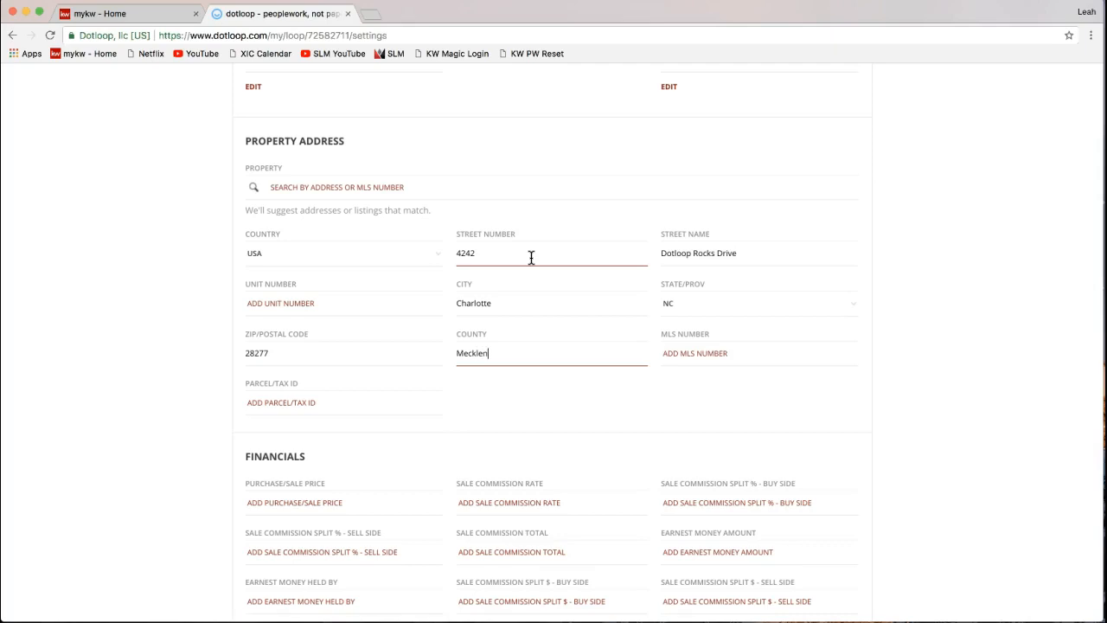
{"action": "type", "text": "burg"}
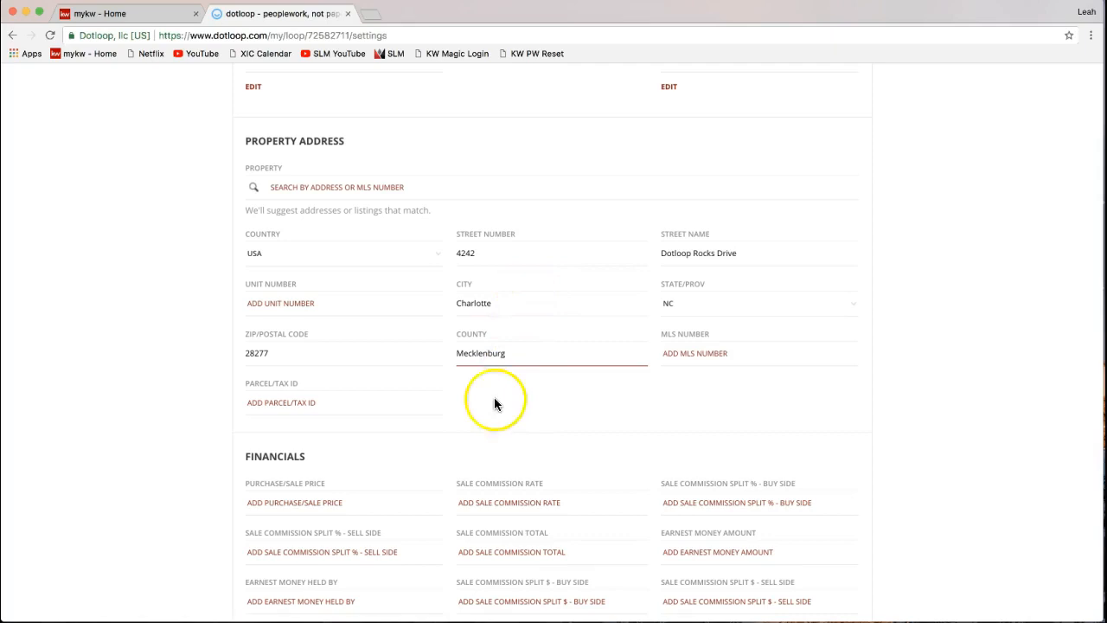
{"action": "scroll", "coordinate": [485, 407], "scroll_direction": "down", "scroll_amount": 3}
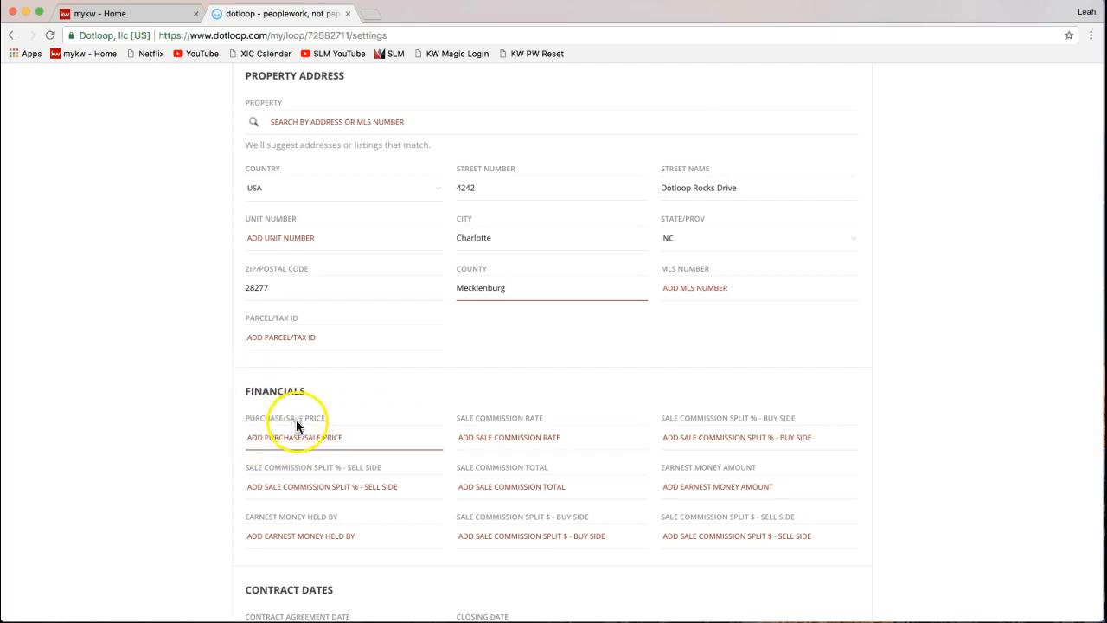
{"action": "scroll", "coordinate": [297, 432], "scroll_direction": "down", "scroll_amount": 2}
{"action": "left_click", "coordinate": [516, 391]}
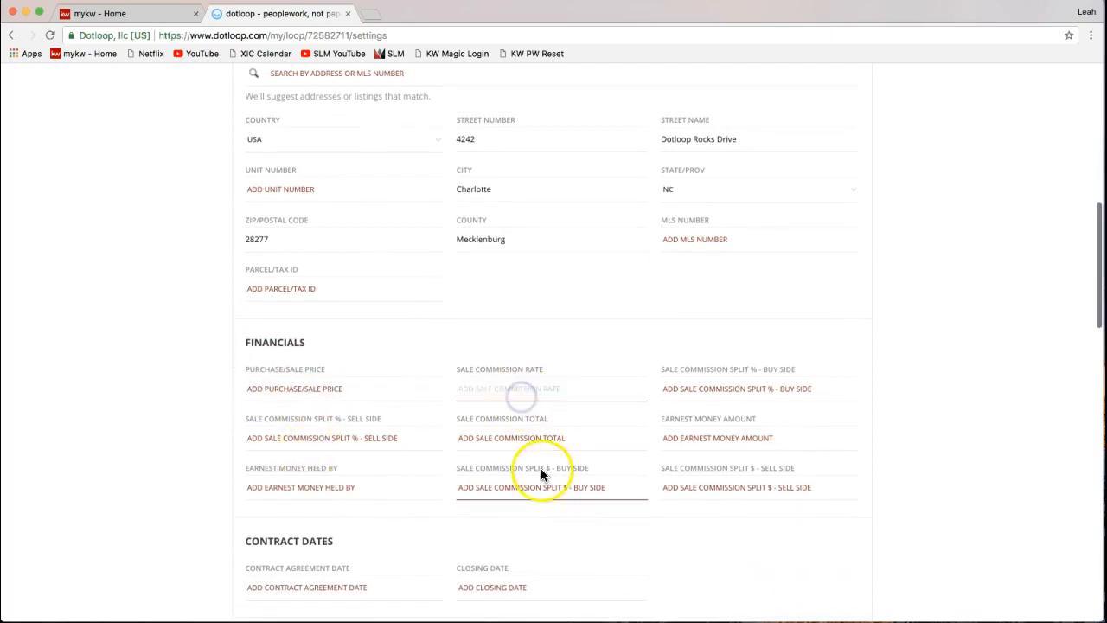
{"action": "scroll", "coordinate": [541, 474], "scroll_direction": "down", "scroll_amount": 3}
{"action": "scroll", "coordinate": [354, 522], "scroll_direction": "down", "scroll_amount": 9}
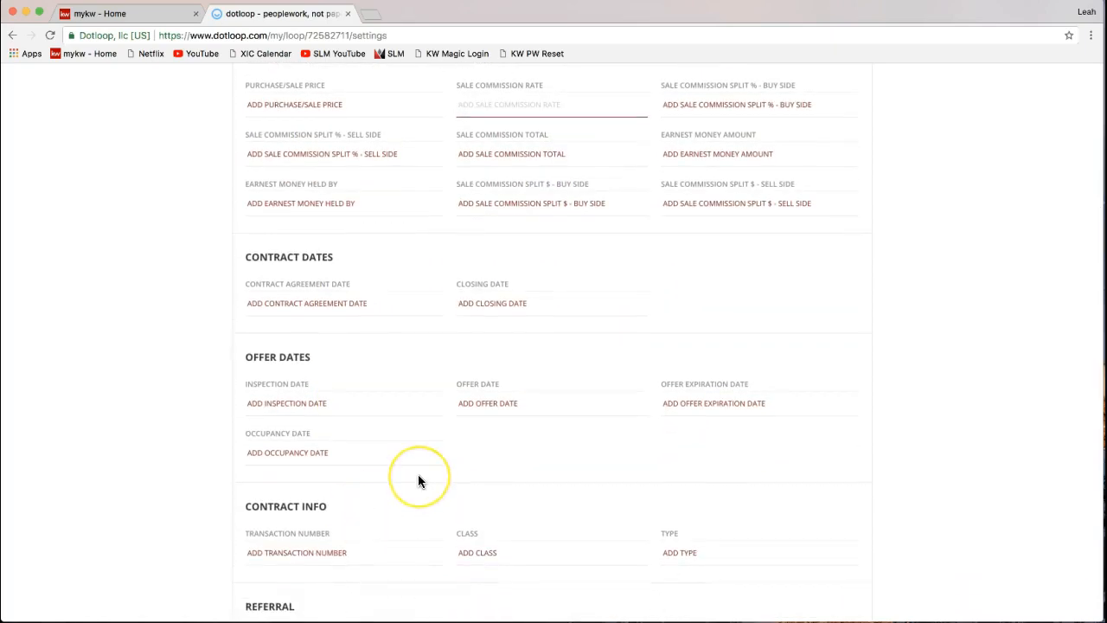
{"action": "scroll", "coordinate": [418, 478], "scroll_direction": "down", "scroll_amount": 4}
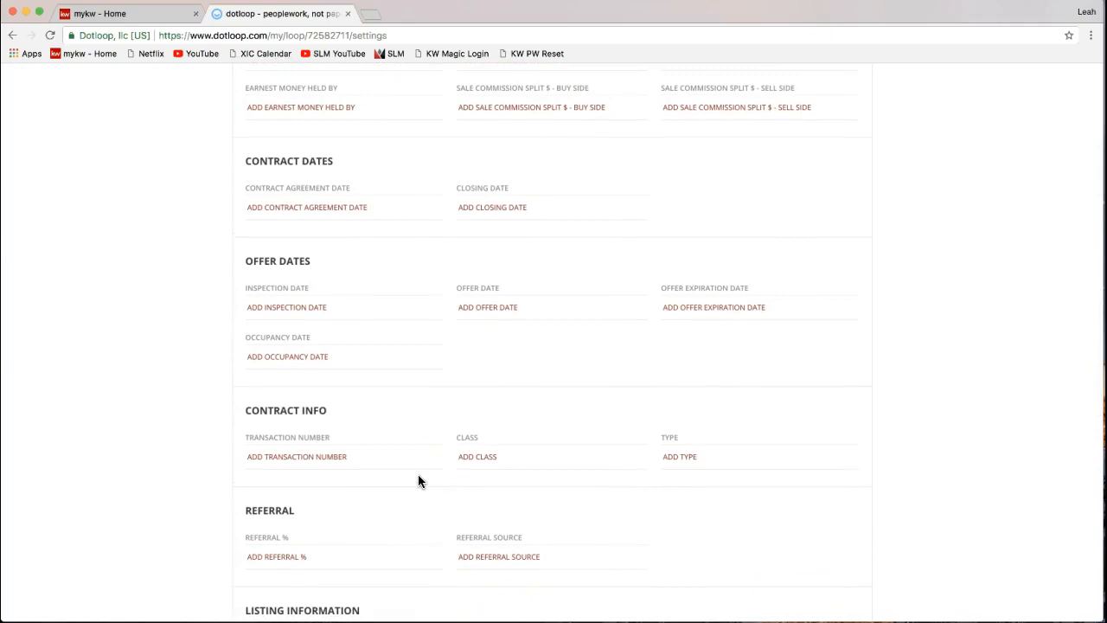
{"action": "scroll", "coordinate": [419, 476], "scroll_direction": "up", "scroll_amount": 17}
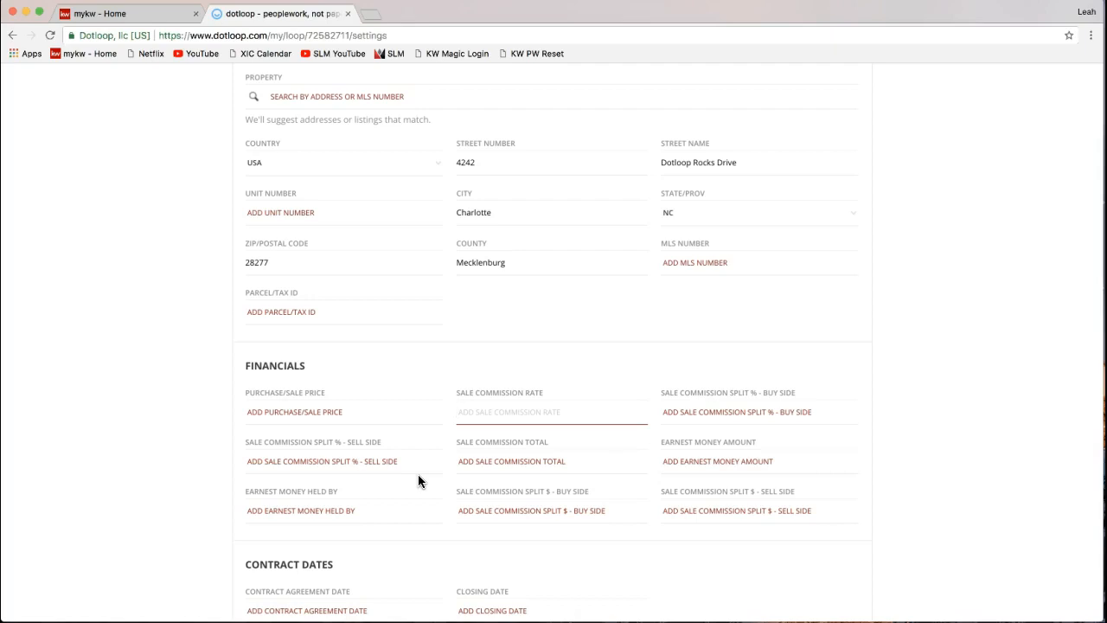
{"action": "scroll", "coordinate": [931, 464], "scroll_direction": "down", "scroll_amount": 5}
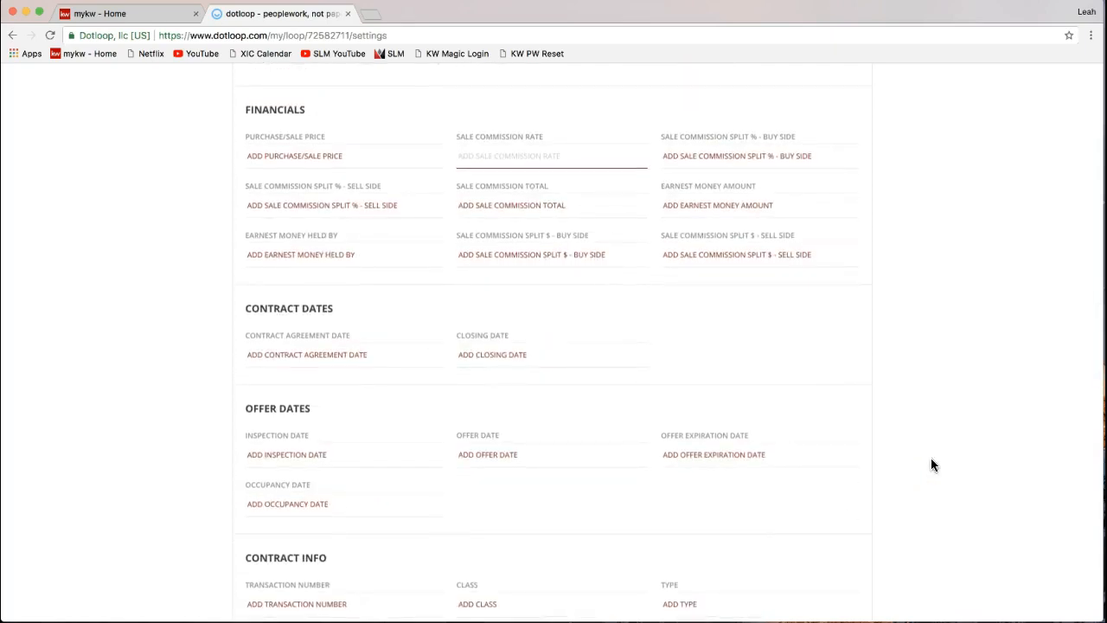
{"action": "scroll", "coordinate": [931, 464], "scroll_direction": "down", "scroll_amount": 3}
{"action": "scroll", "coordinate": [932, 464], "scroll_direction": "up", "scroll_amount": 10}
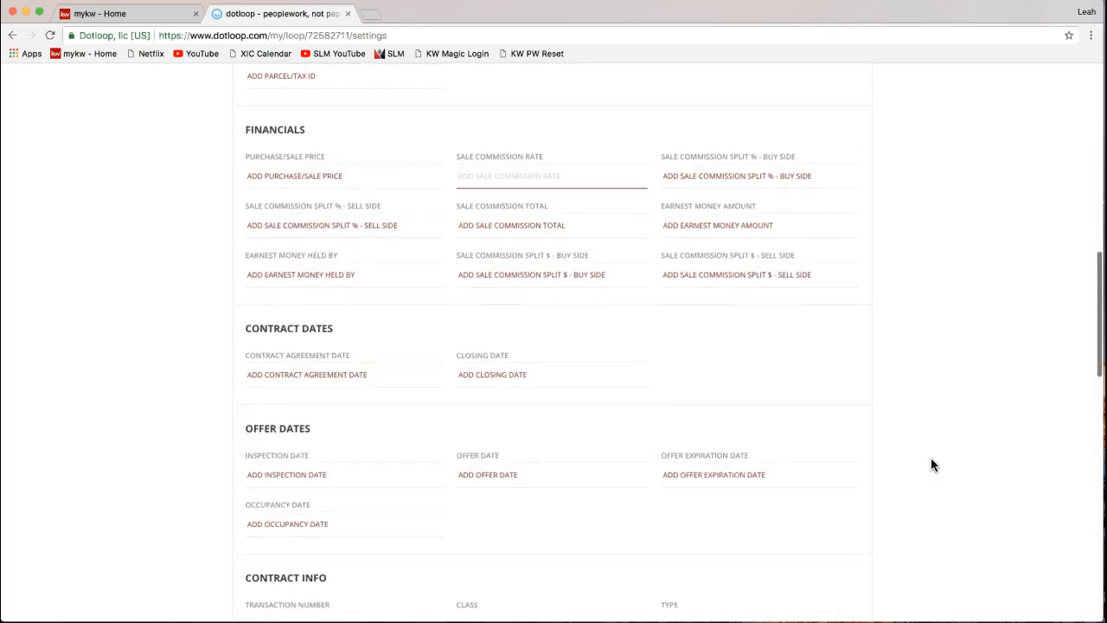
{"action": "scroll", "coordinate": [932, 465], "scroll_direction": "up", "scroll_amount": 5}
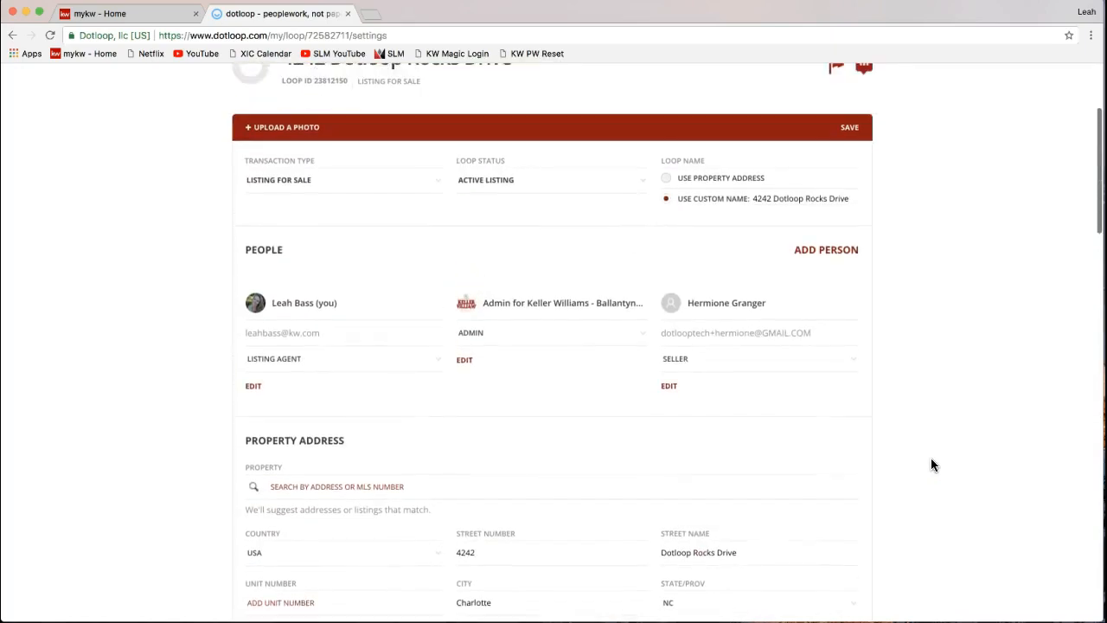
{"action": "scroll", "coordinate": [931, 464], "scroll_direction": "down", "scroll_amount": 7}
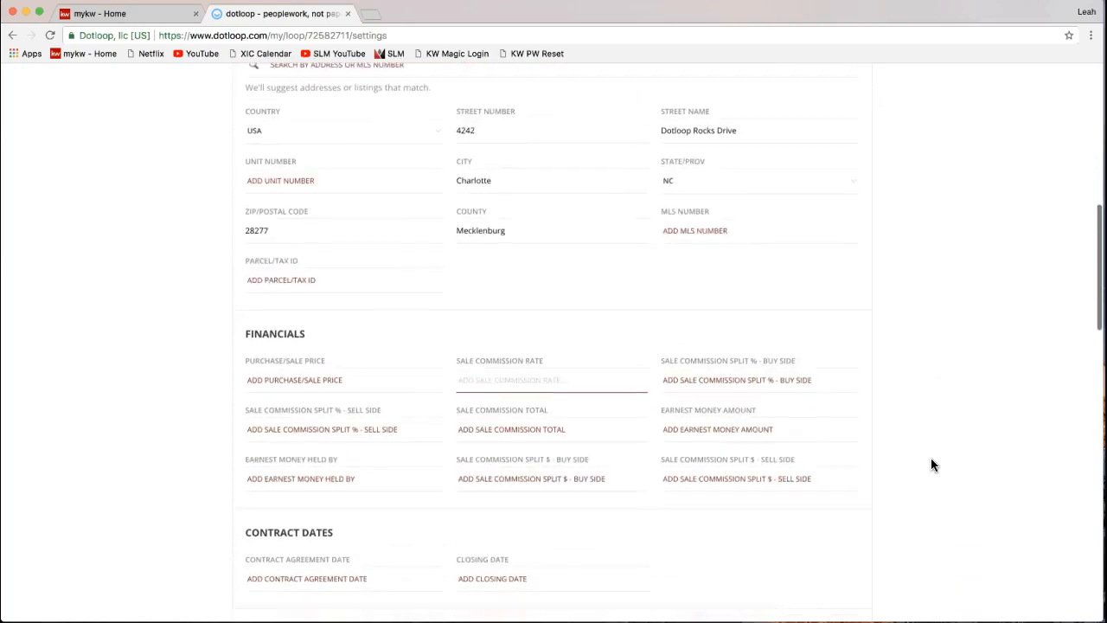
{"action": "scroll", "coordinate": [931, 464], "scroll_direction": "up", "scroll_amount": 1}
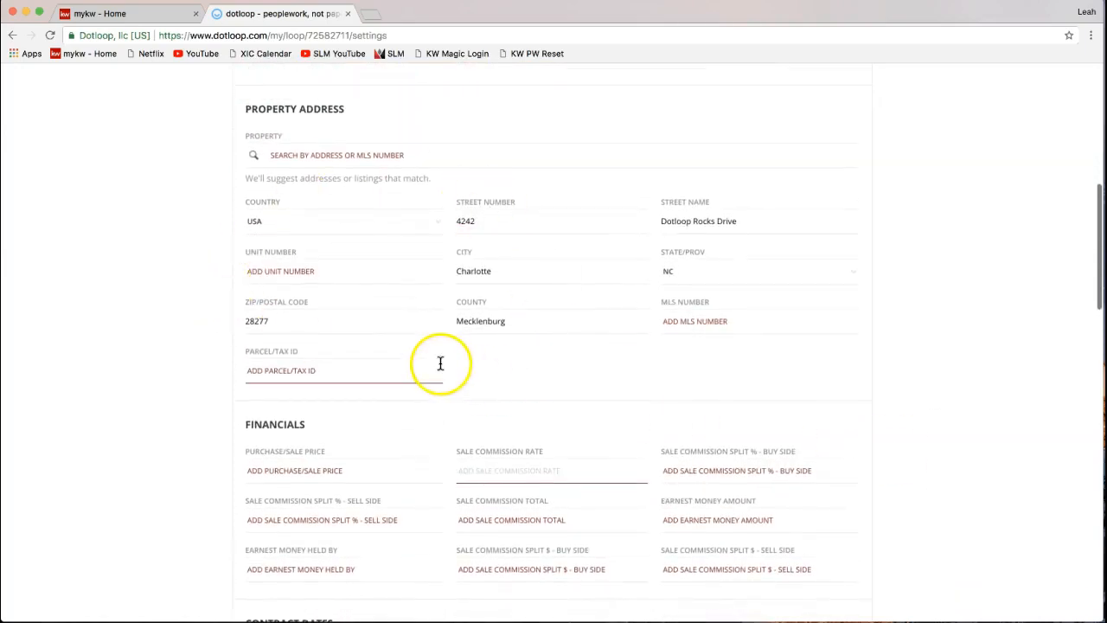
{"action": "scroll", "coordinate": [977, 360], "scroll_direction": "up", "scroll_amount": 3}
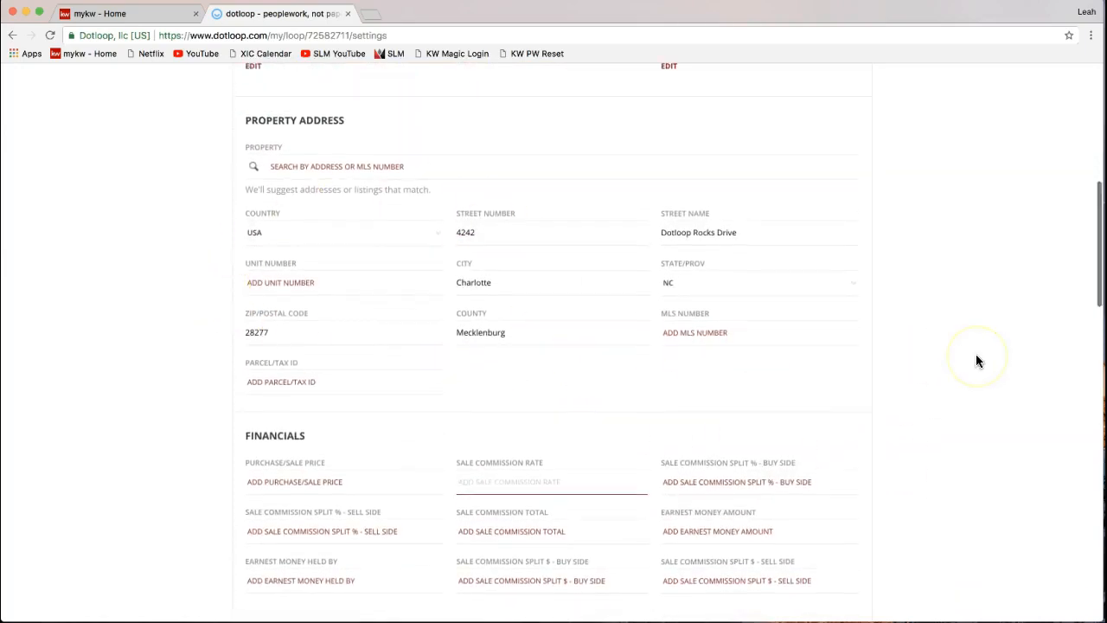
{"action": "scroll", "coordinate": [977, 355], "scroll_direction": "up", "scroll_amount": 7}
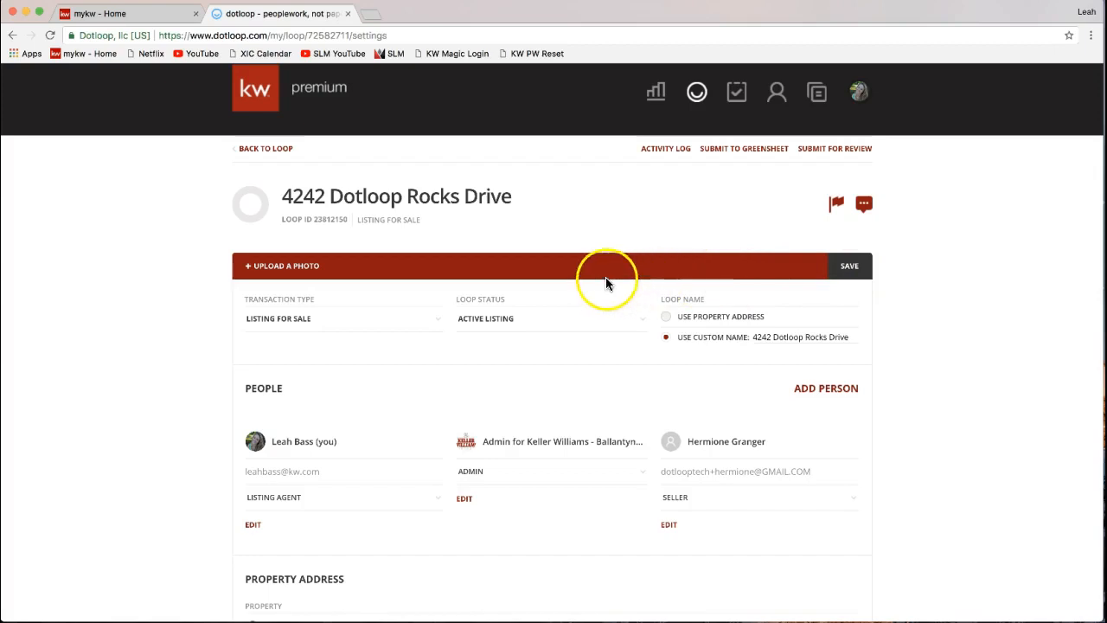
- Save the loop settings until the 'Save successful' banner appears
{"action": "left_click", "coordinate": [872, 276]}
{"action": "left_click", "coordinate": [934, 290]}
{"action": "left_click", "coordinate": [852, 277]}
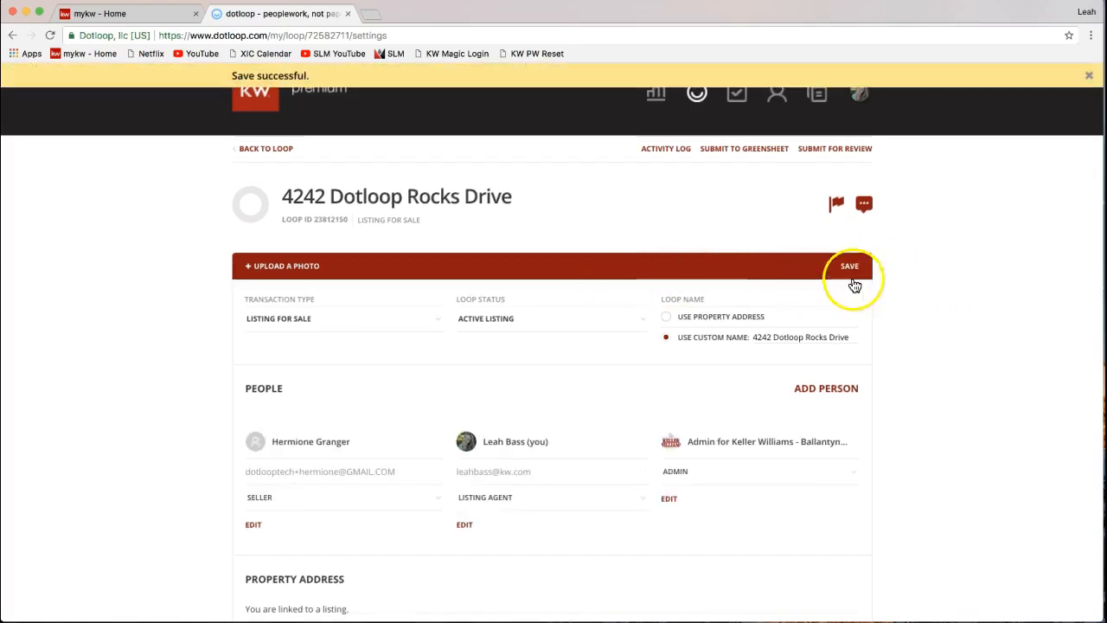
{"action": "left_click", "coordinate": [878, 288]}
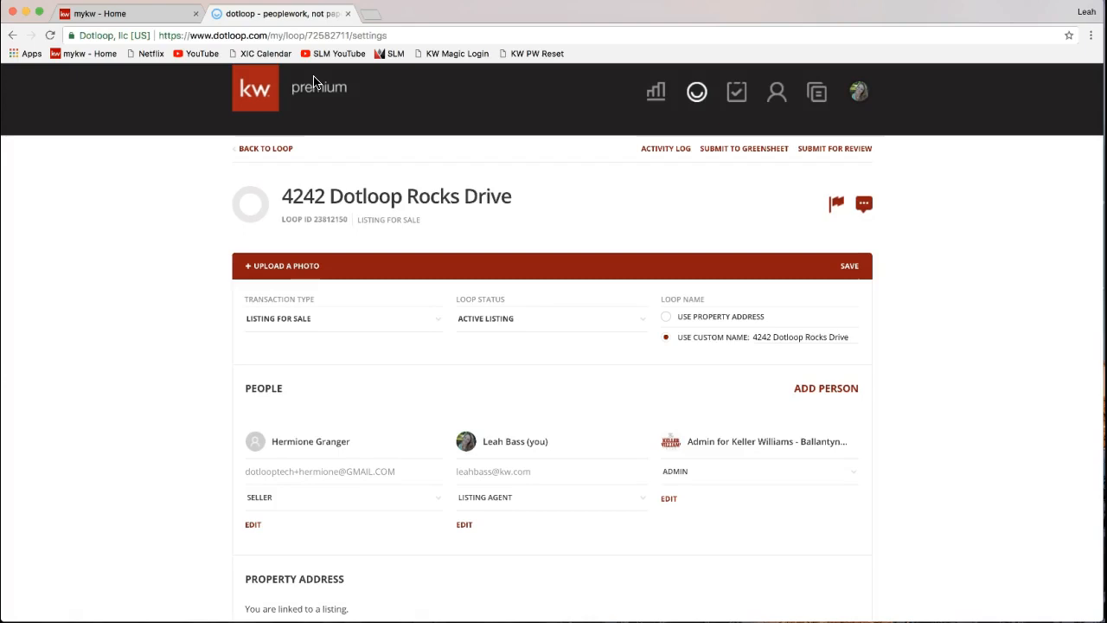
{"action": "left_click", "coordinate": [773, 335]}
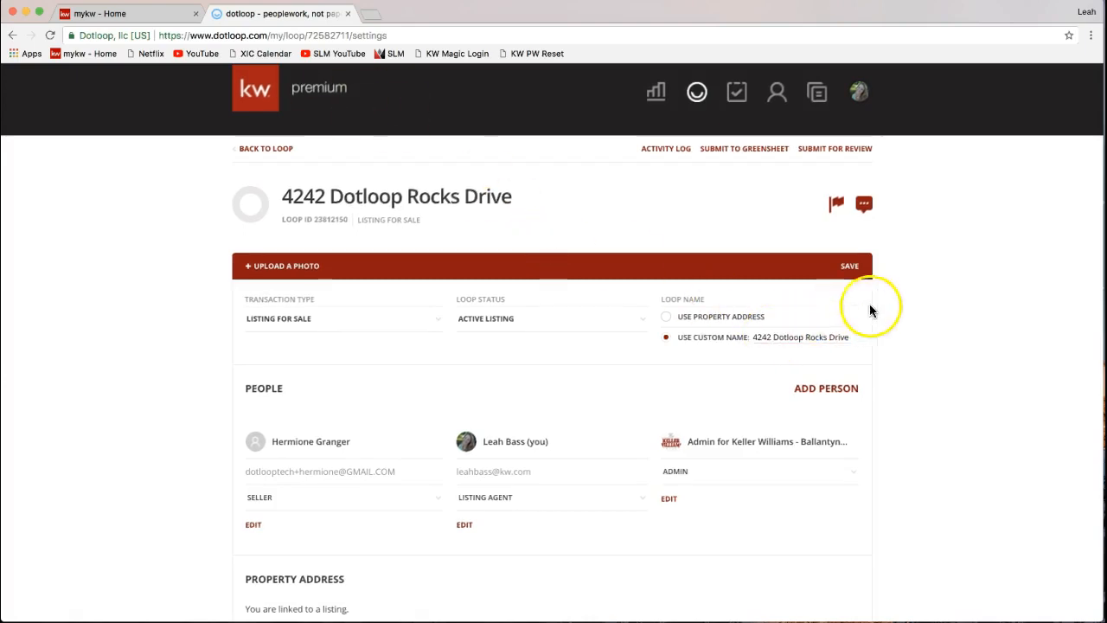
{"action": "left_click", "coordinate": [850, 267]}
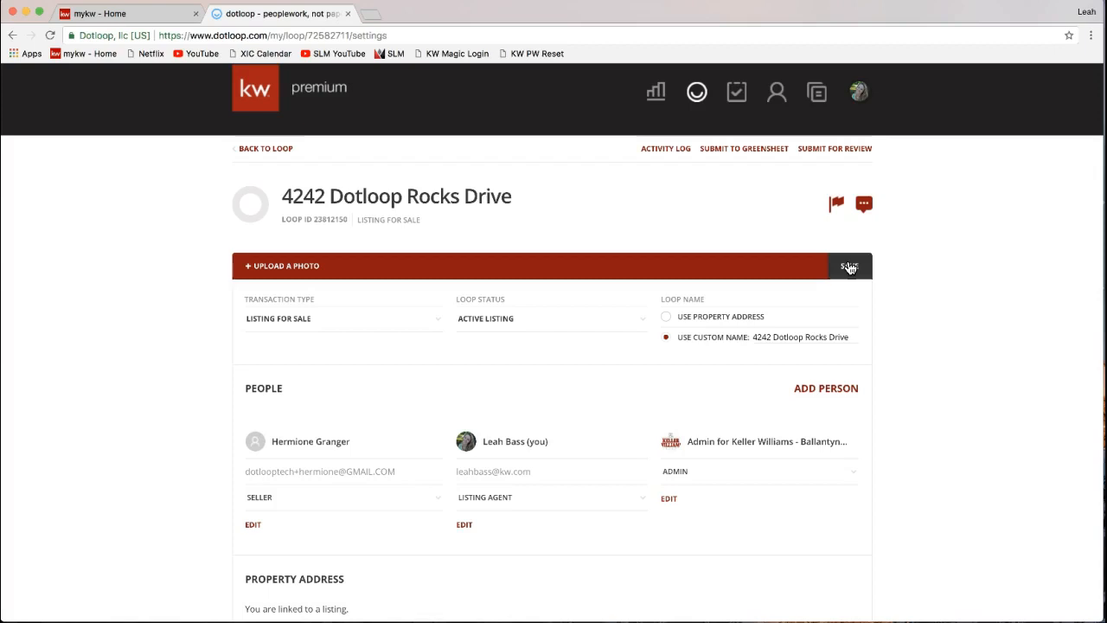
{"action": "left_click", "coordinate": [850, 267]}
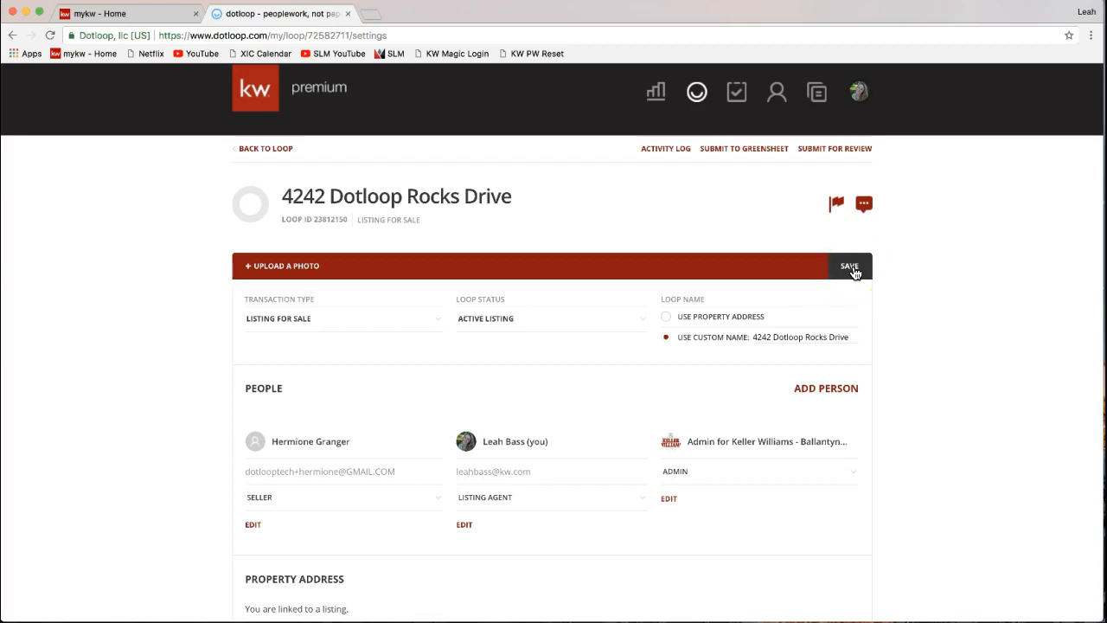
- Go BACK TO LOOP and look over the empty Documents section
{"action": "left_click", "coordinate": [264, 152]}
{"action": "left_click", "coordinate": [253, 152]}
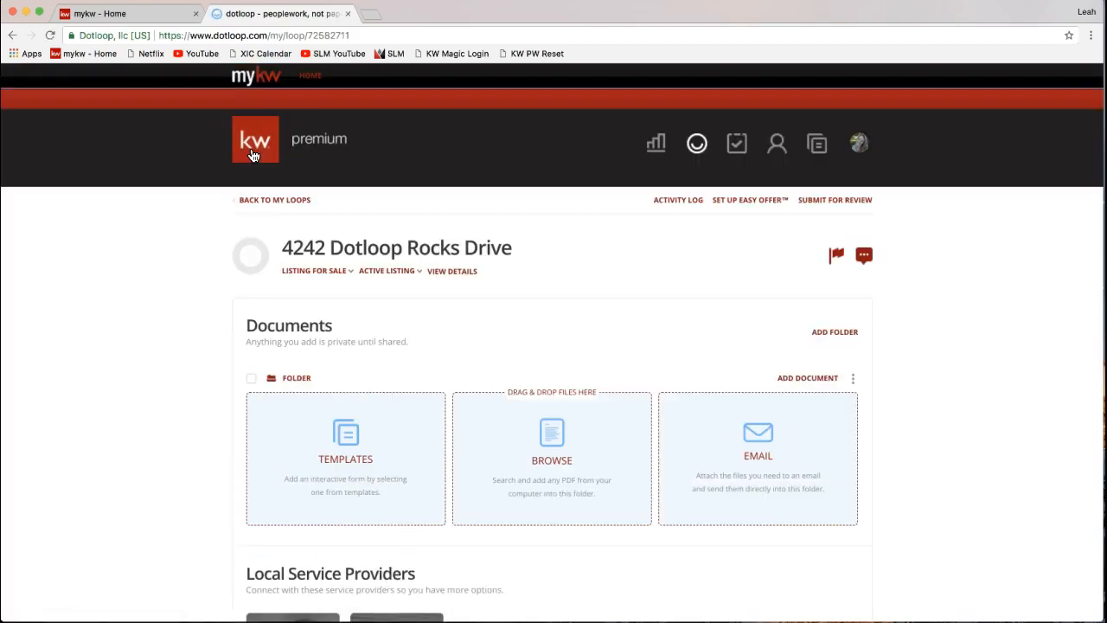
{"action": "scroll", "coordinate": [200, 339], "scroll_direction": "down", "scroll_amount": 2}
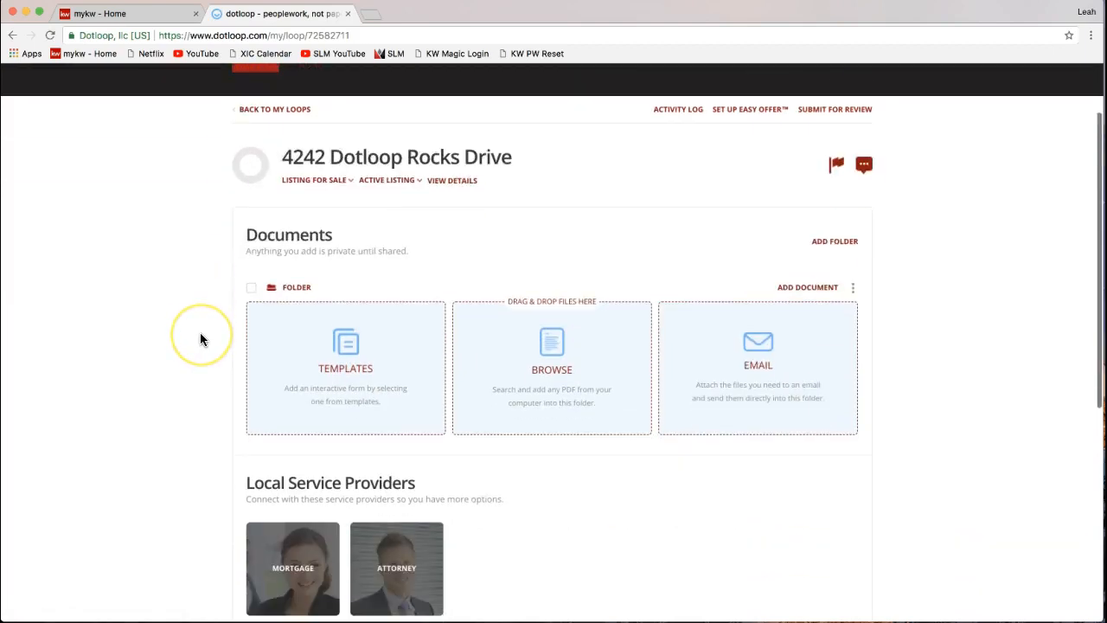
{"action": "scroll", "coordinate": [200, 338], "scroll_direction": "up", "scroll_amount": 1}
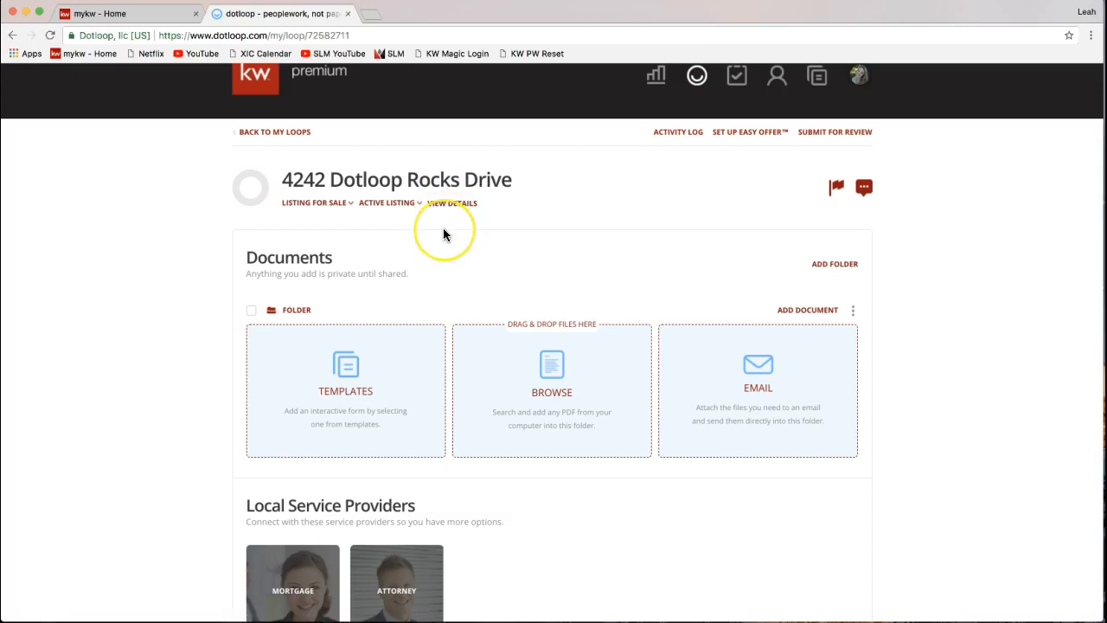
{"action": "scroll", "coordinate": [443, 232], "scroll_direction": "down", "scroll_amount": 1}
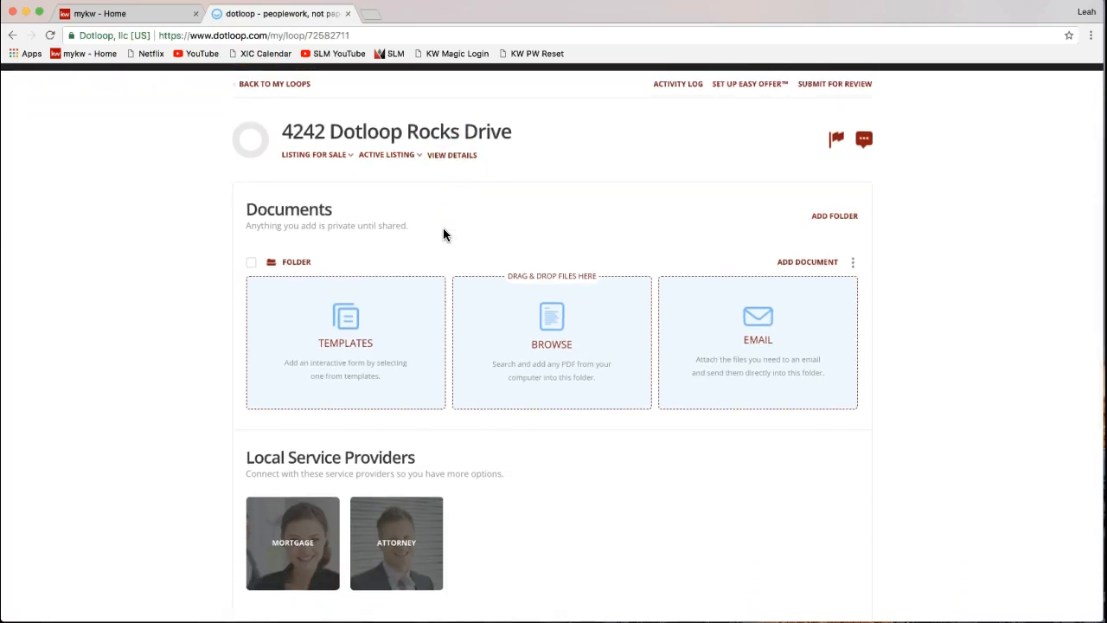
{"action": "scroll", "coordinate": [443, 234], "scroll_direction": "down", "scroll_amount": 1}
{"action": "left_click", "coordinate": [202, 277]}
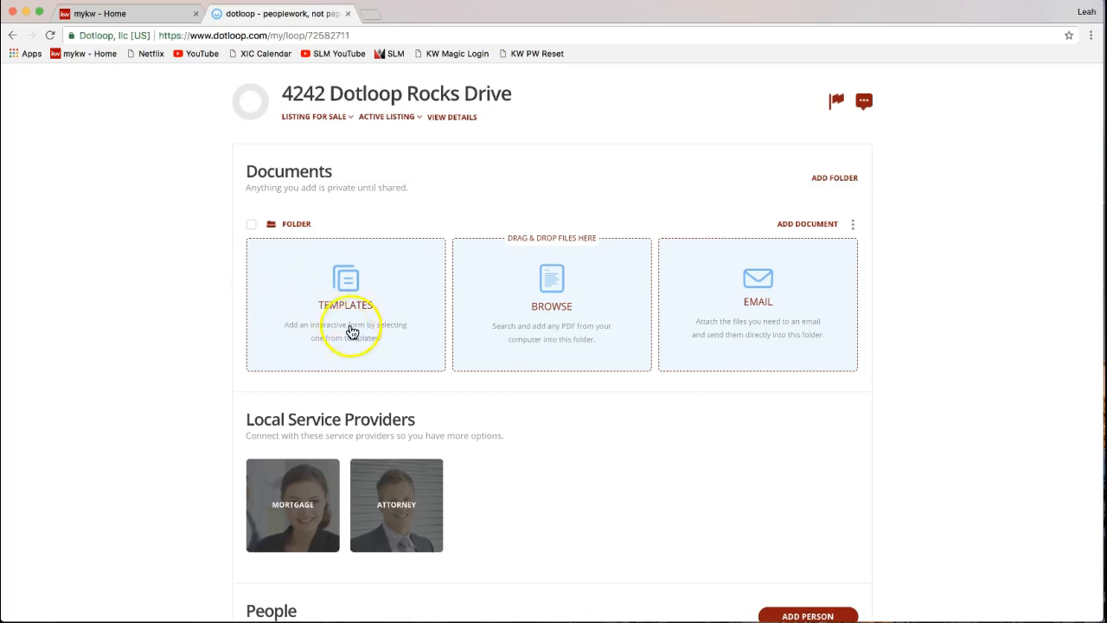
{"action": "left_click", "coordinate": [294, 229]}
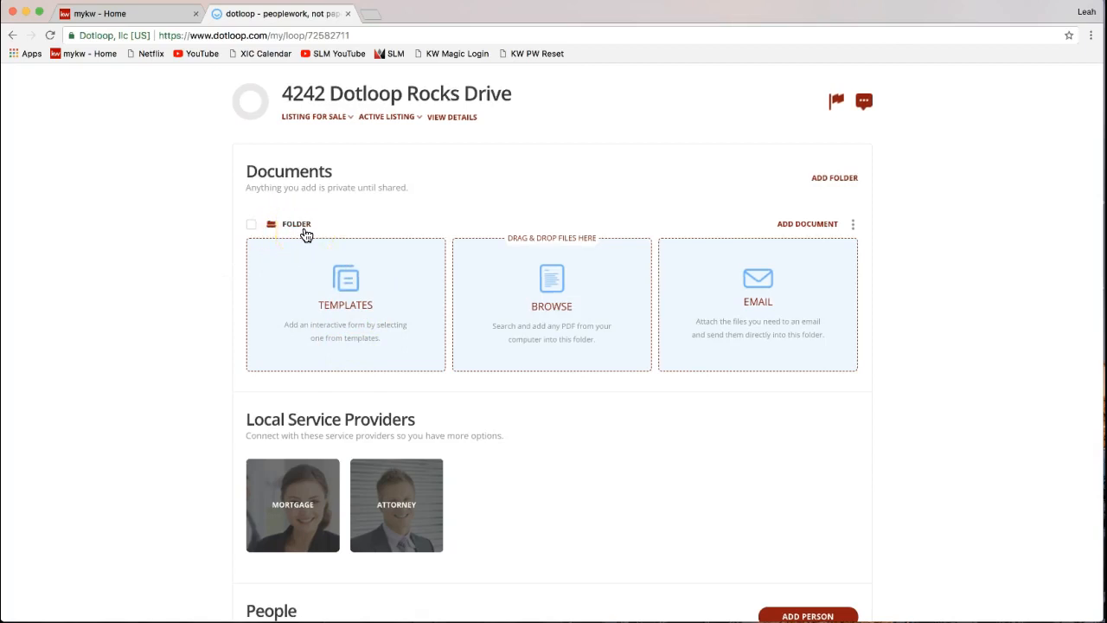
{"action": "left_click", "coordinate": [296, 227]}
{"action": "scroll", "coordinate": [713, 327], "scroll_direction": "up", "scroll_amount": 2}
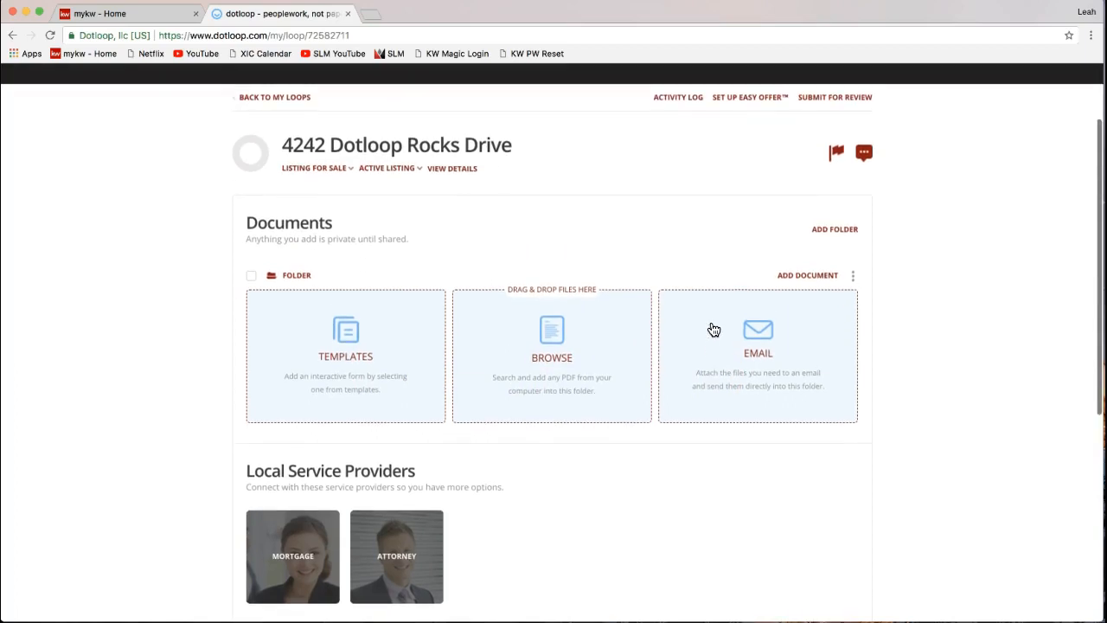
{"action": "scroll", "coordinate": [355, 374], "scroll_direction": "up", "scroll_amount": 1}
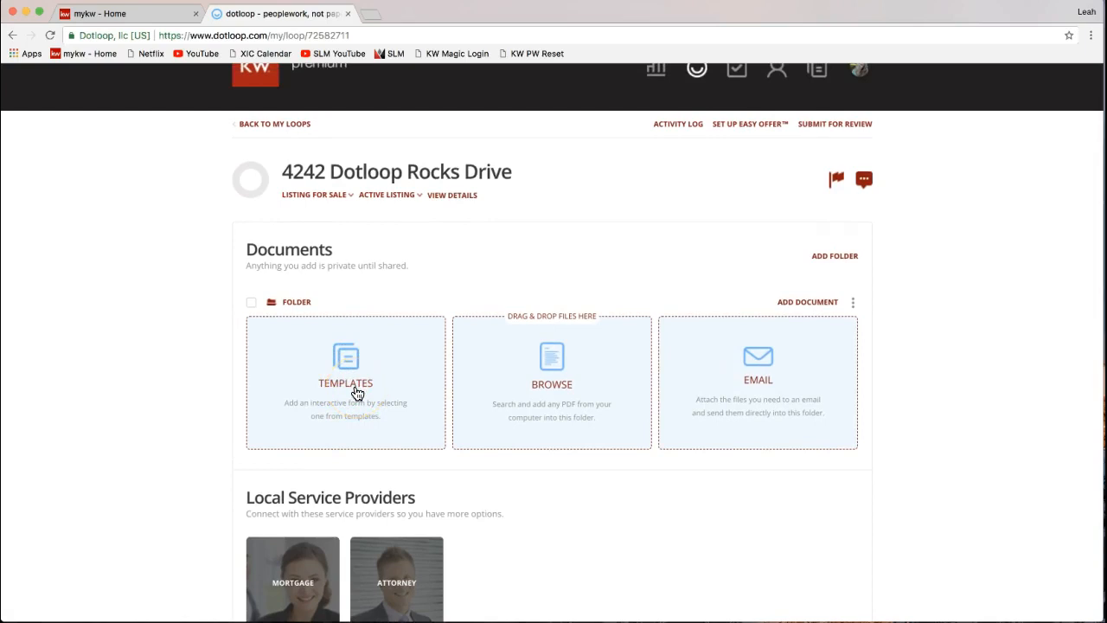
{"action": "scroll", "coordinate": [357, 393], "scroll_direction": "up", "scroll_amount": 1}
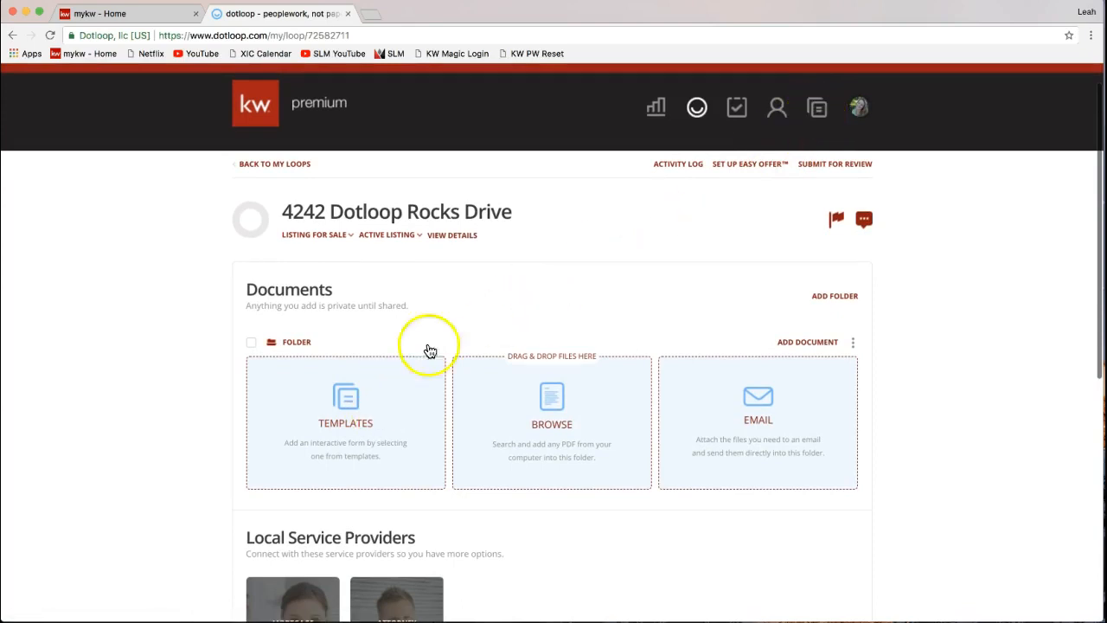
{"action": "scroll", "coordinate": [445, 323], "scroll_direction": "down", "scroll_amount": 2}
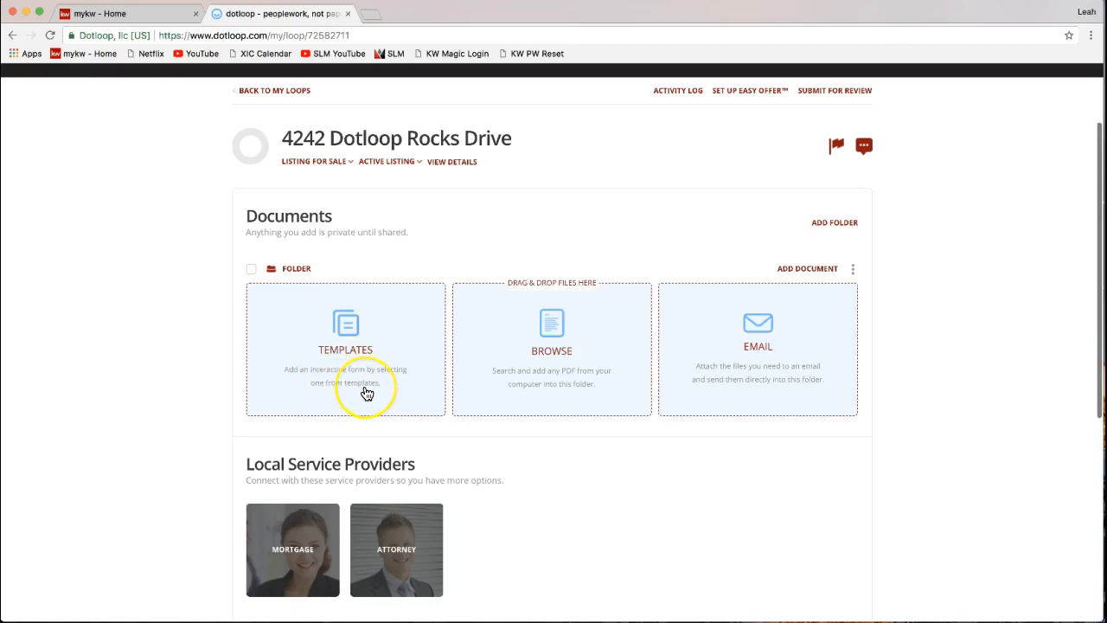
- Add documents from Templates and browse into the NCAR 2017 folder
{"action": "left_click", "coordinate": [344, 339]}
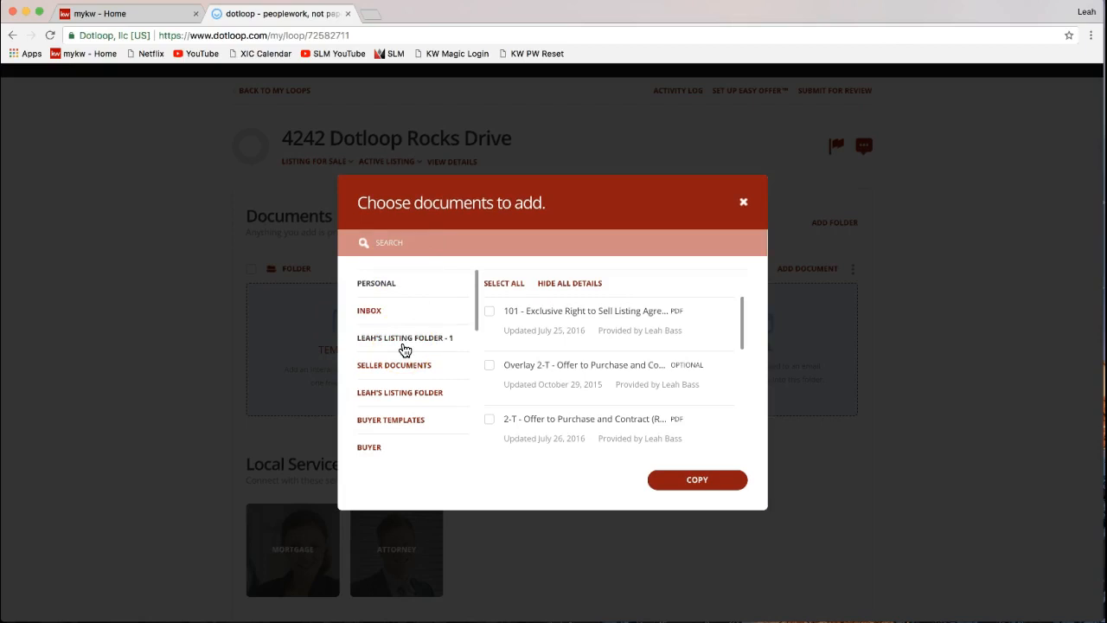
{"action": "scroll", "coordinate": [404, 346], "scroll_direction": "down", "scroll_amount": 3}
{"action": "scroll", "coordinate": [404, 342], "scroll_direction": "down", "scroll_amount": 2}
{"action": "scroll", "coordinate": [404, 341], "scroll_direction": "up", "scroll_amount": 5}
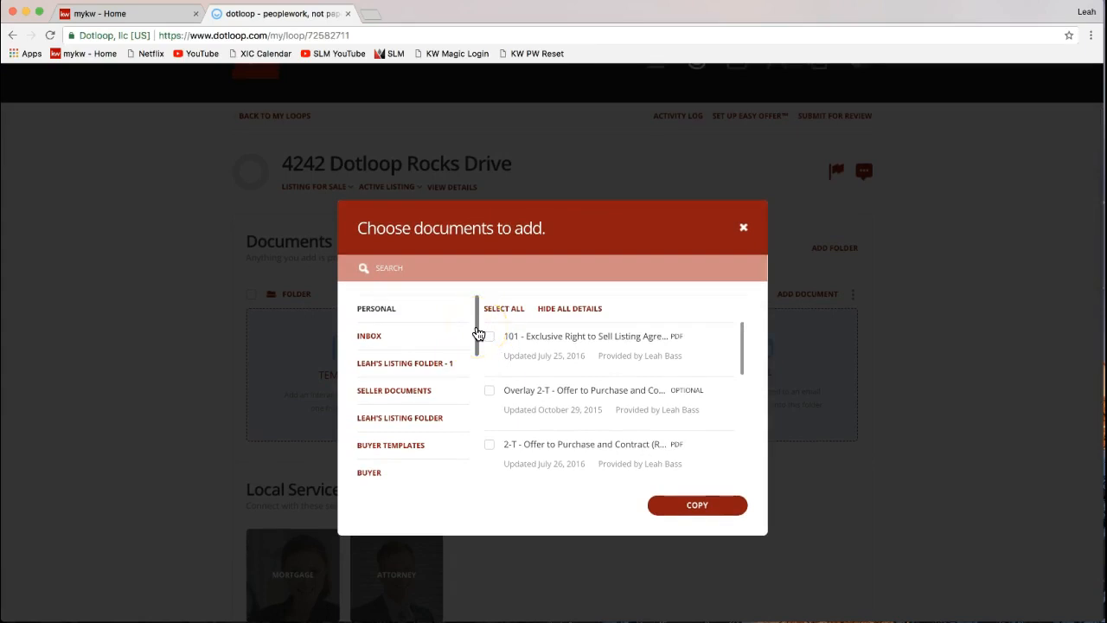
{"action": "left_click_drag", "start_coordinate": [475, 331], "coordinate": [471, 384]}
{"action": "left_click", "coordinate": [393, 365]}
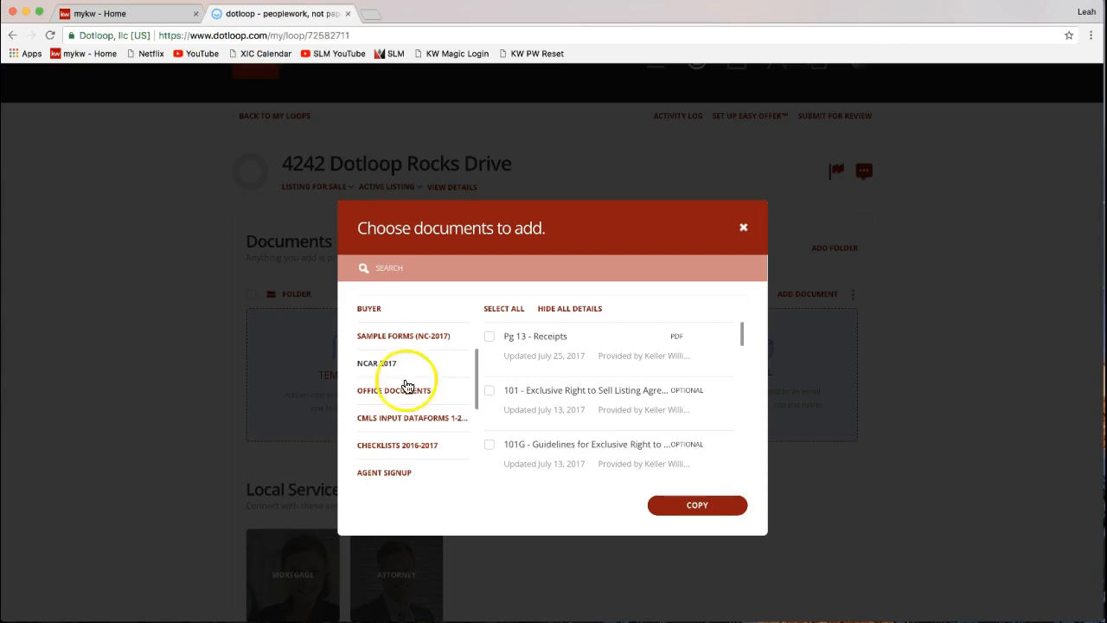
{"action": "scroll", "coordinate": [402, 385], "scroll_direction": "up", "scroll_amount": 2}
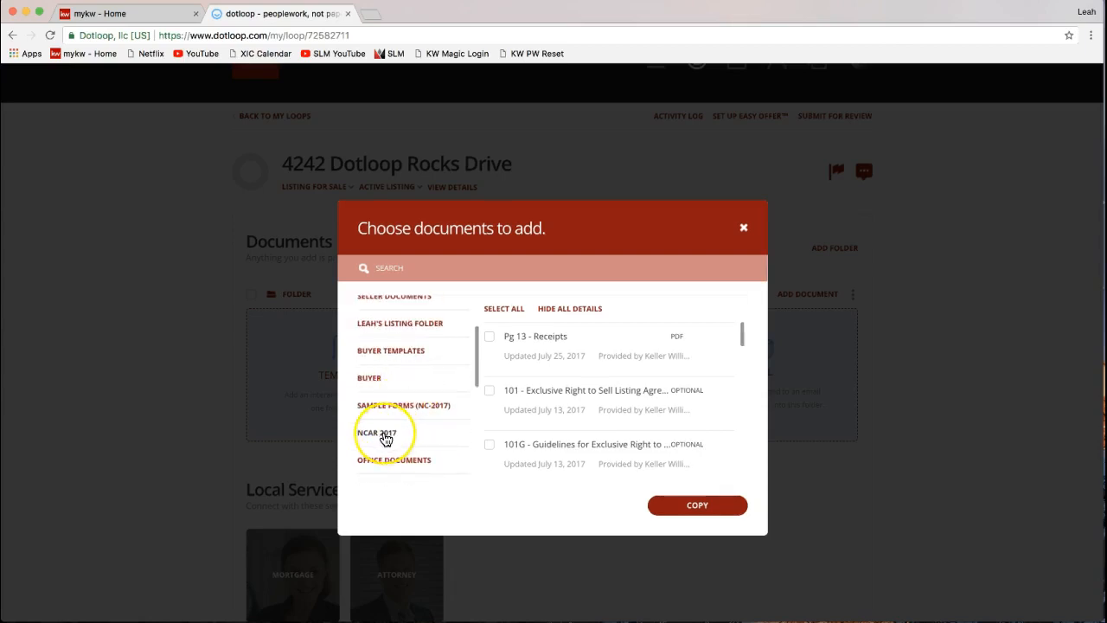
{"action": "left_click", "coordinate": [434, 269]}
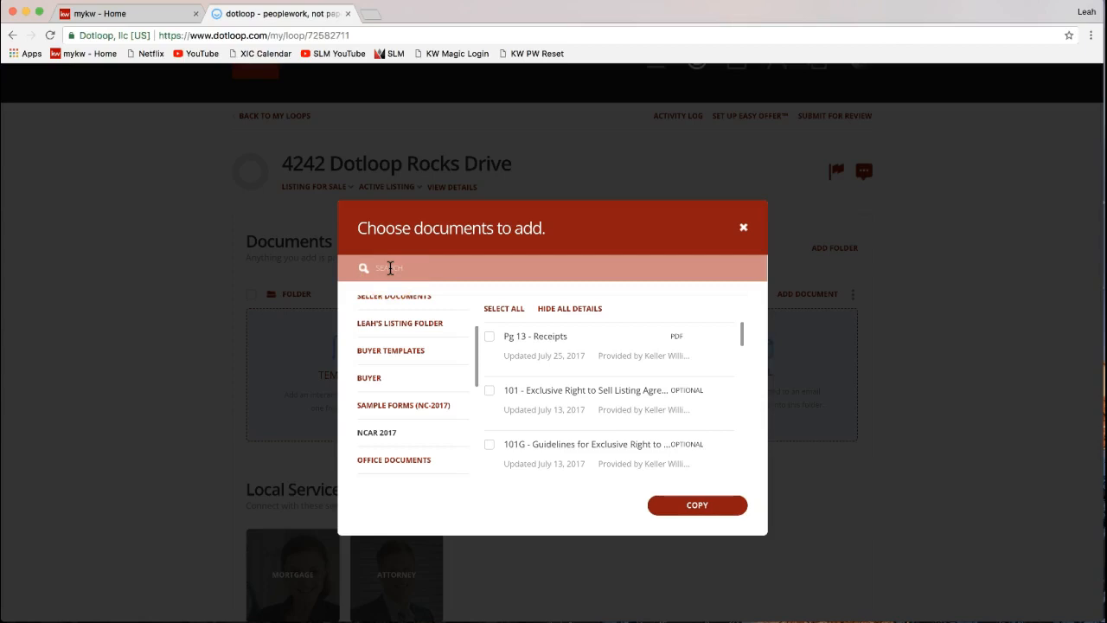
- Search templates for 'listing' and copy form 101 Exclusive Right to Sell Listing Agreement into the loop
{"action": "left_click", "coordinate": [390, 268]}
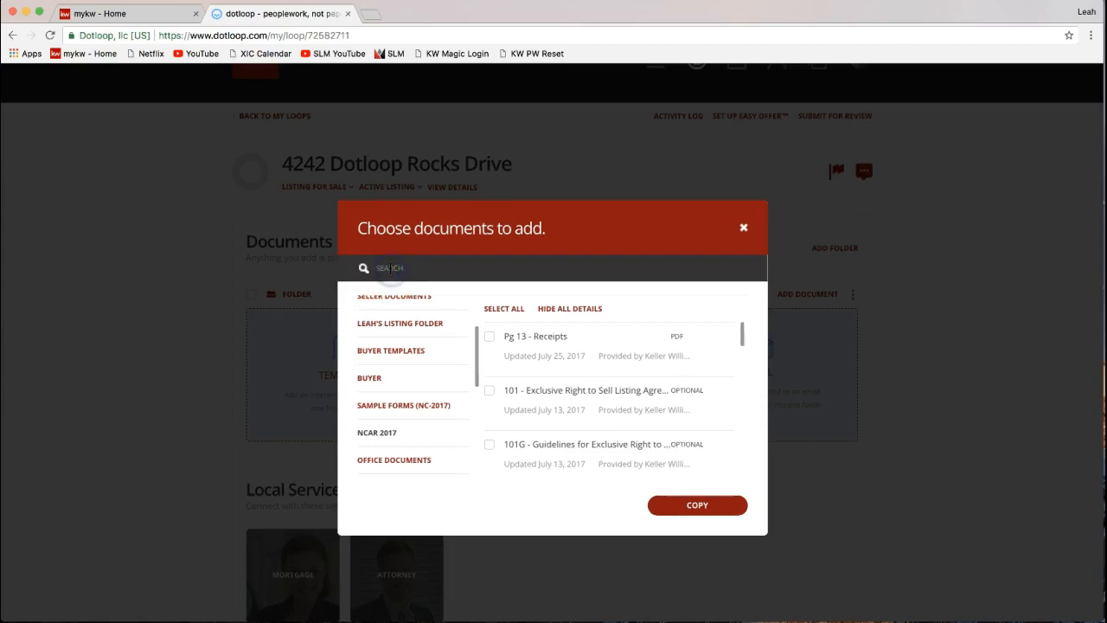
{"action": "type", "text": "listing"}
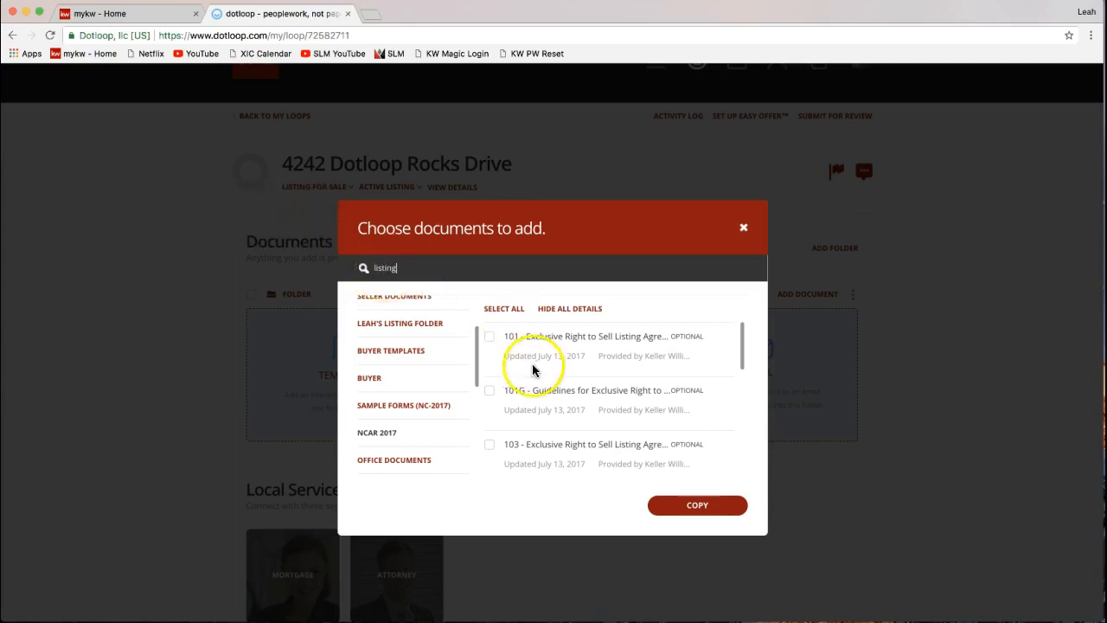
{"action": "left_click", "coordinate": [489, 338]}
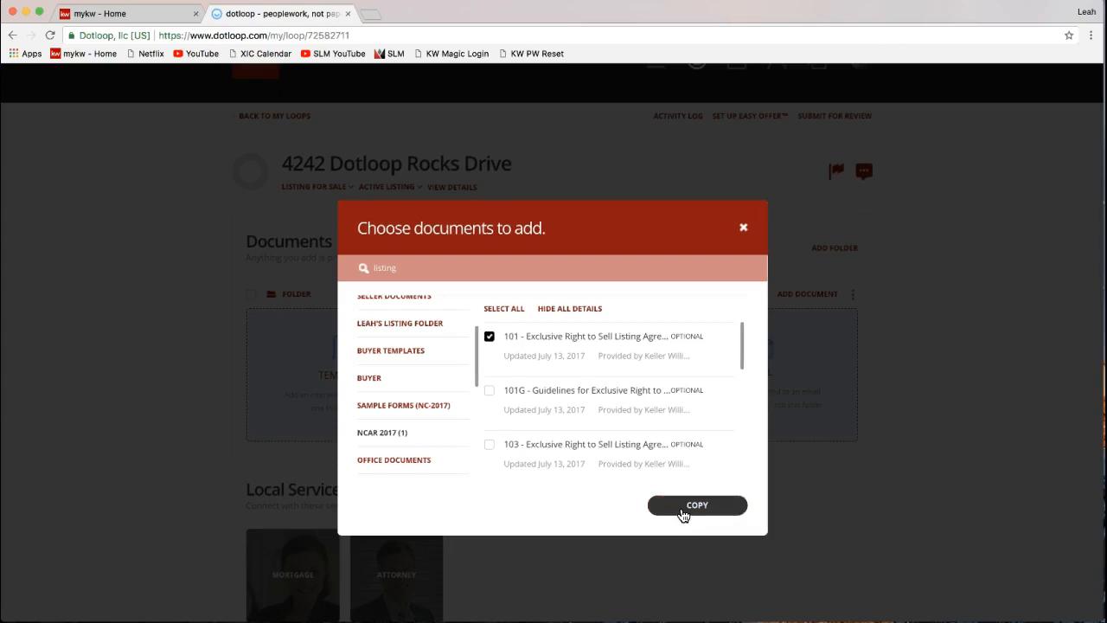
{"action": "left_click", "coordinate": [683, 514]}
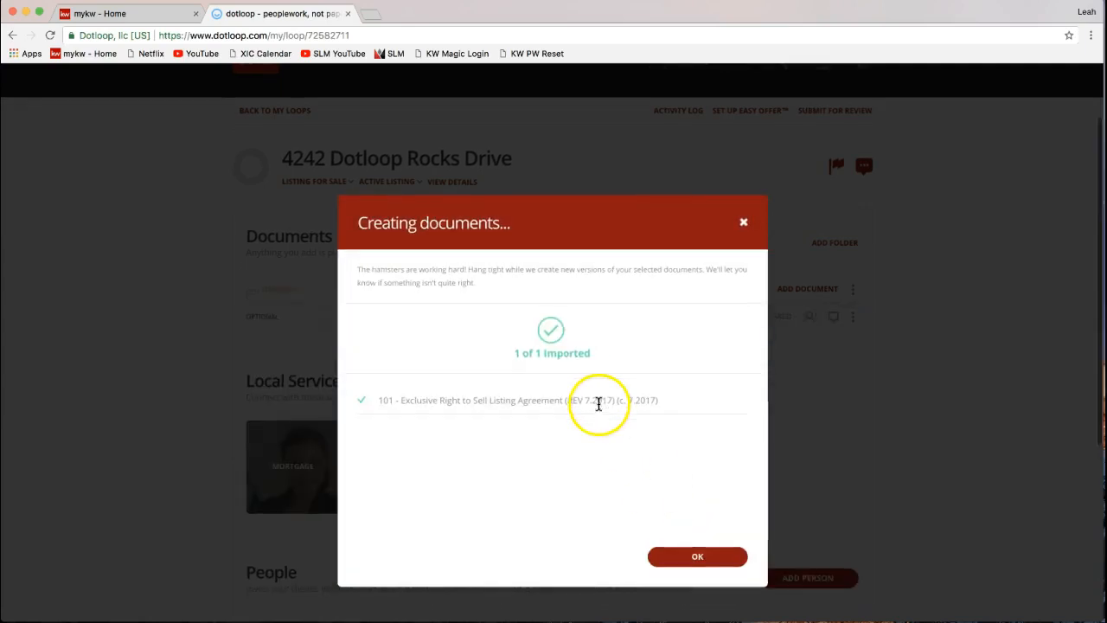
- Dismiss the completed import summary to see the 101 listing agreement in the loop's documents
{"action": "scroll", "coordinate": [536, 399], "scroll_direction": "down", "scroll_amount": 2}
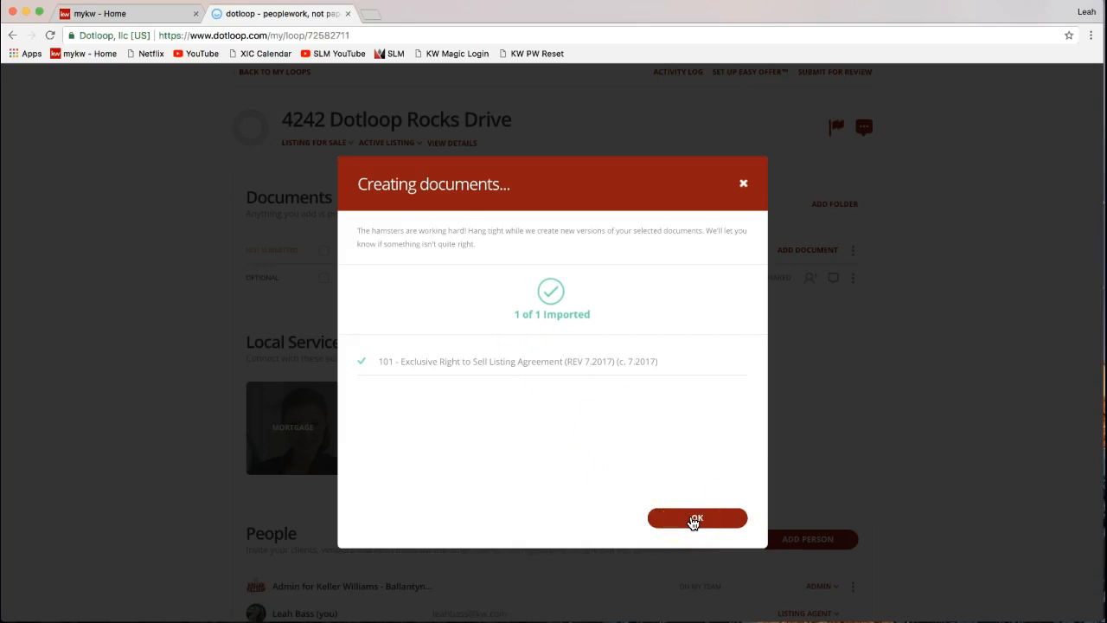
{"action": "left_click", "coordinate": [670, 526]}
{"action": "left_click", "coordinate": [670, 519]}
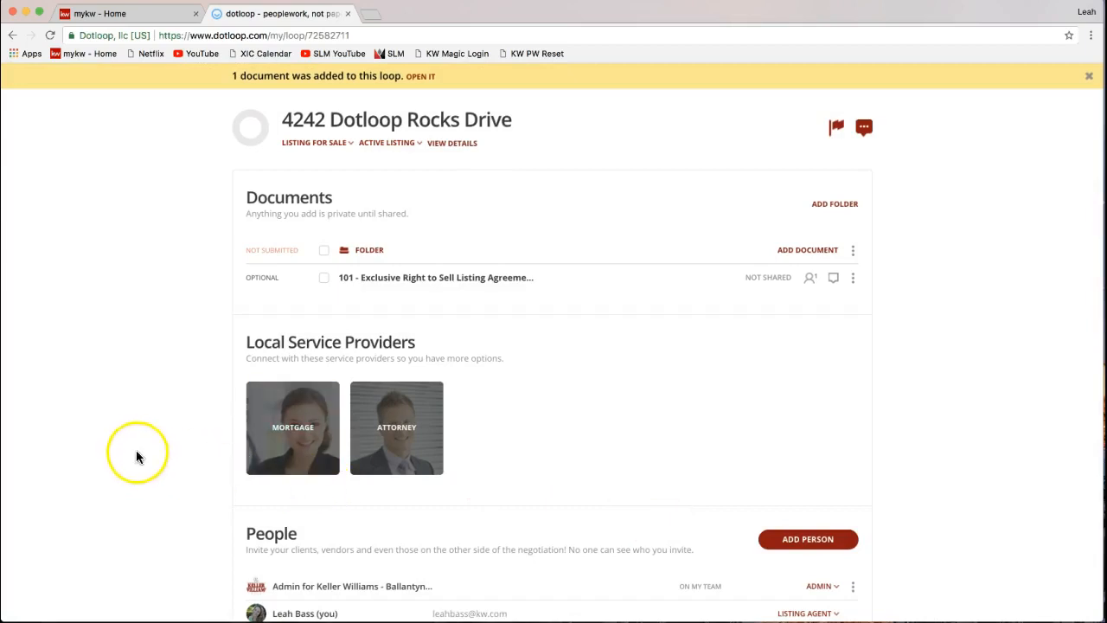
{"action": "scroll", "coordinate": [135, 446], "scroll_direction": "up", "scroll_amount": 1}
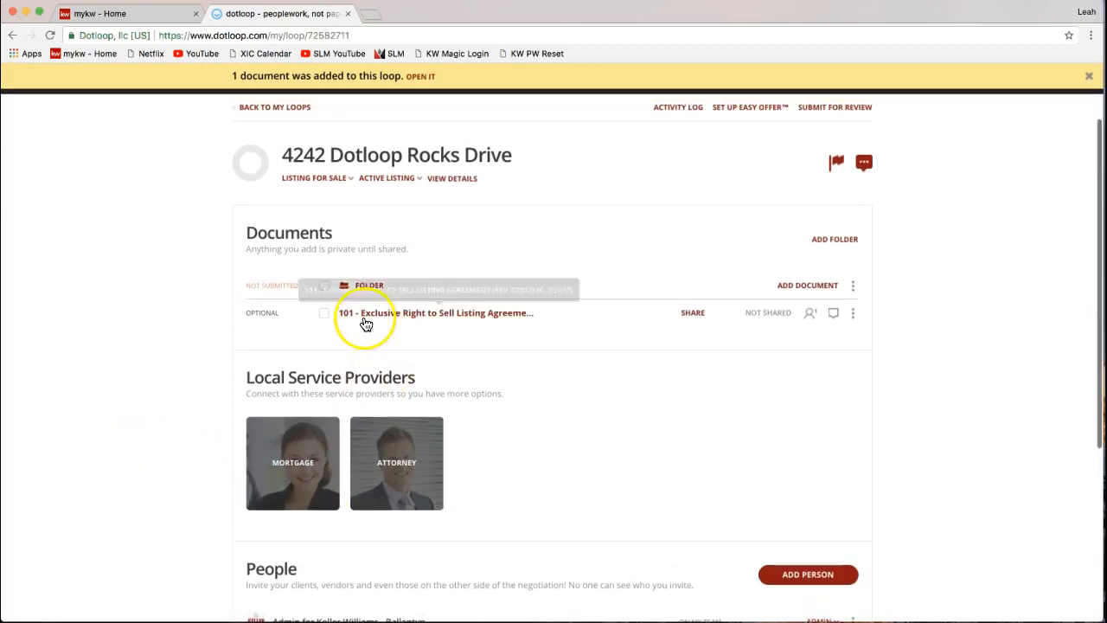
- Open the 101 listing agreement for editing and close the Autofill popup without applying it
{"action": "left_click", "coordinate": [421, 319]}
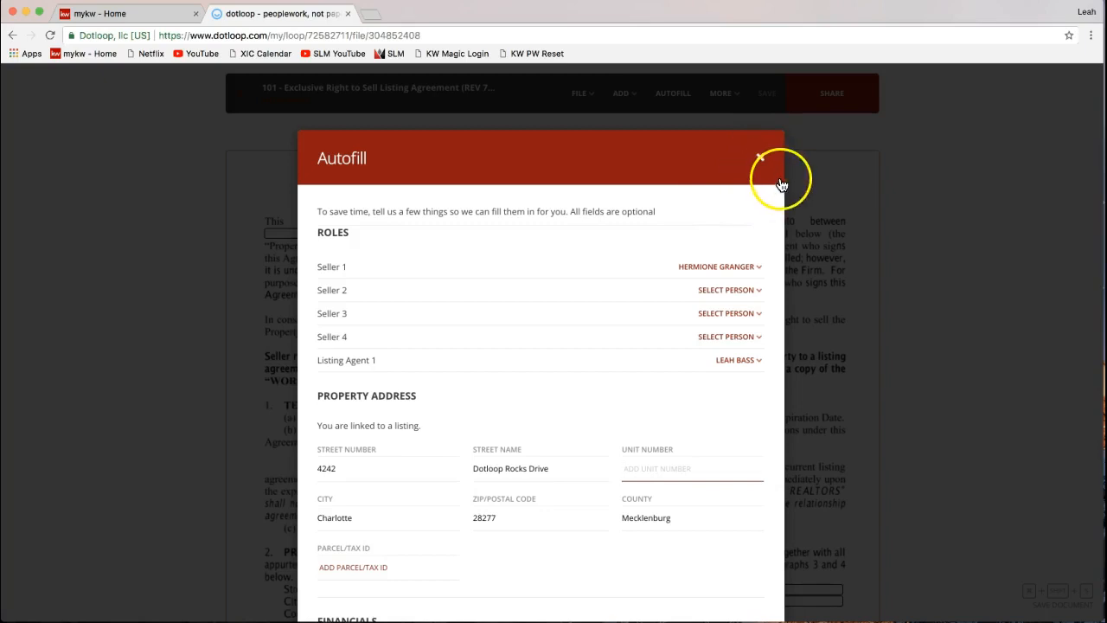
{"action": "left_click", "coordinate": [760, 159]}
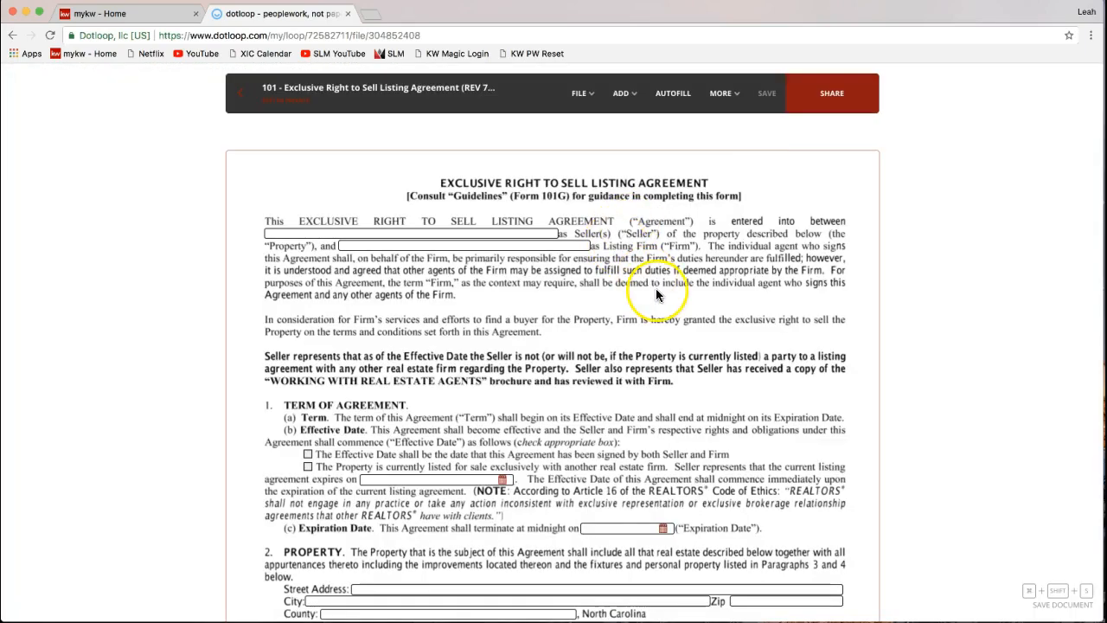
- Open Autofill and review roles, keeping Seller 1 unchanged and leaving Seller 2 unassigned
{"action": "left_click", "coordinate": [674, 96]}
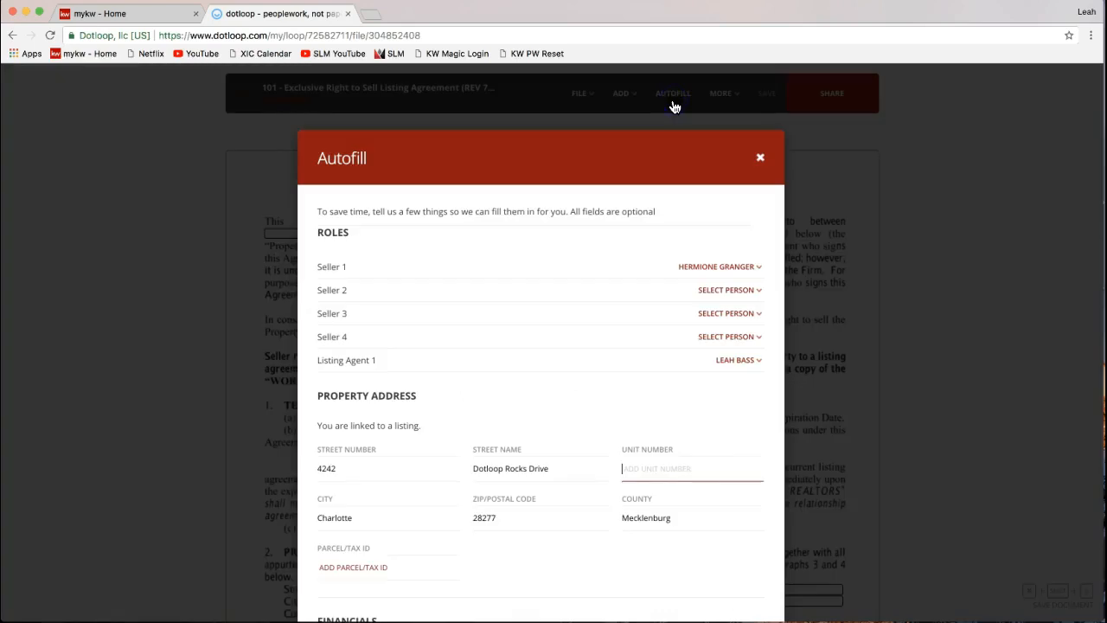
{"action": "double_click", "coordinate": [339, 172]}
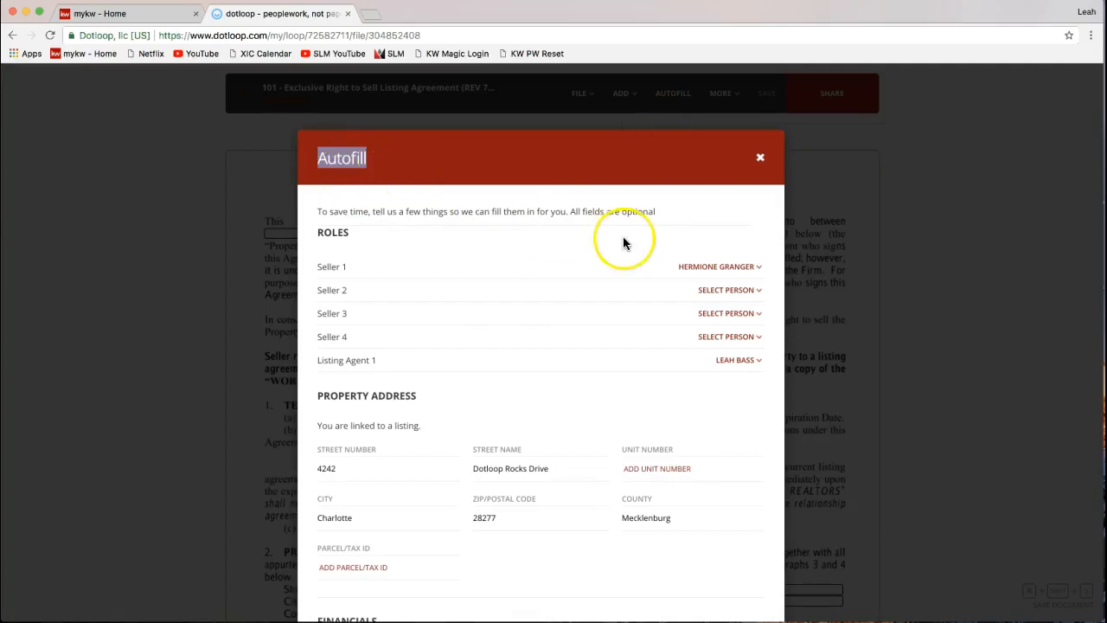
{"action": "scroll", "coordinate": [624, 243], "scroll_direction": "down", "scroll_amount": 3}
{"action": "scroll", "coordinate": [625, 242], "scroll_direction": "down", "scroll_amount": 2}
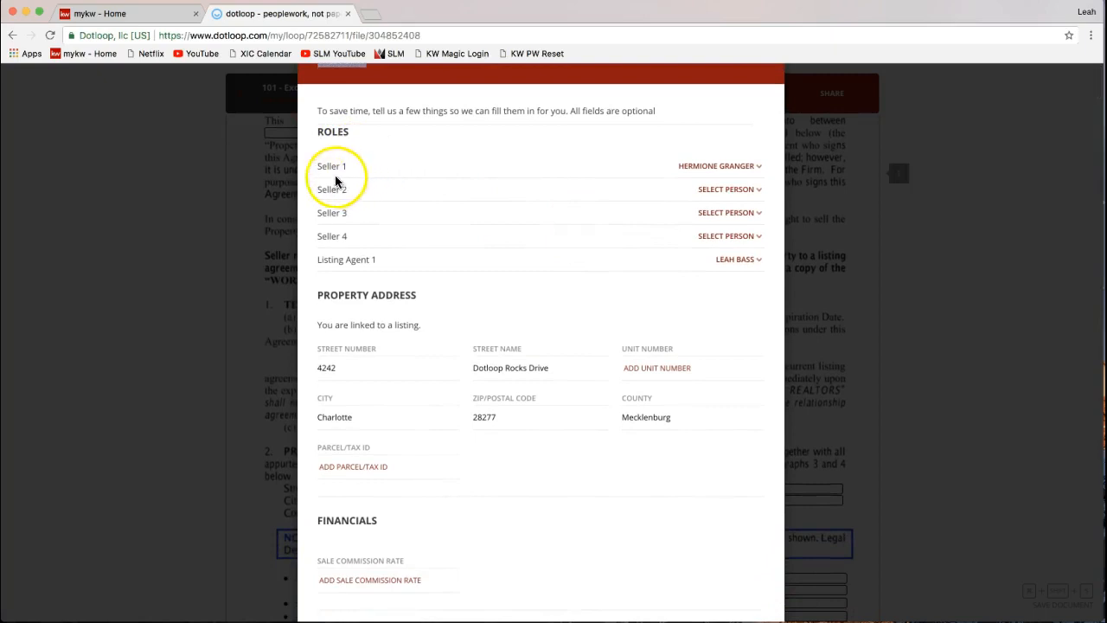
{"action": "left_click_drag", "start_coordinate": [317, 132], "coordinate": [350, 134]}
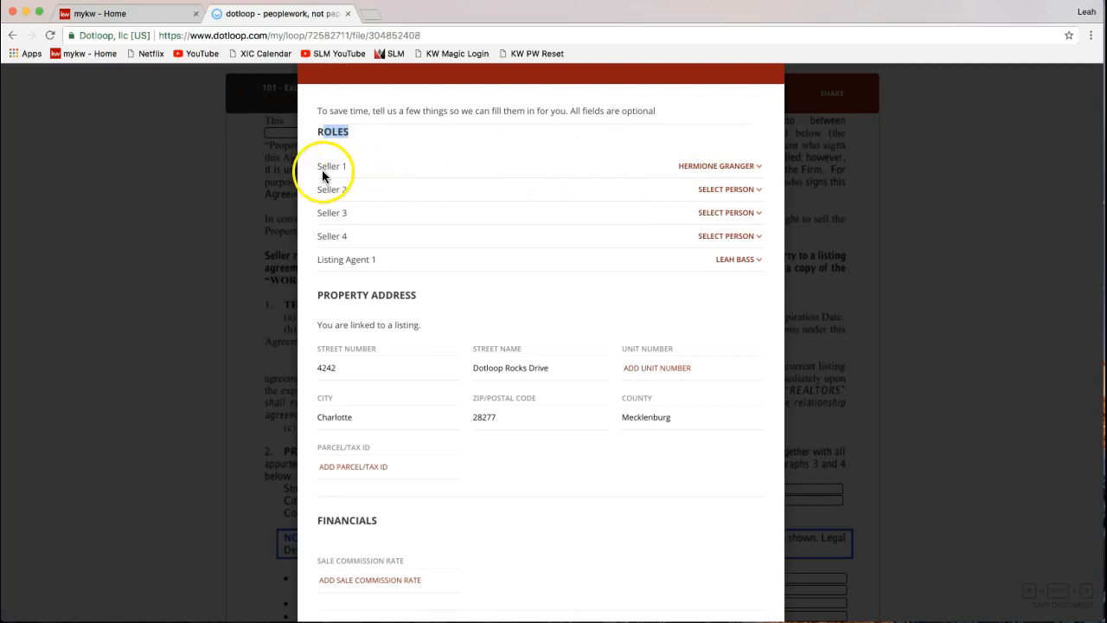
{"action": "left_click_drag", "start_coordinate": [316, 165], "coordinate": [349, 166]}
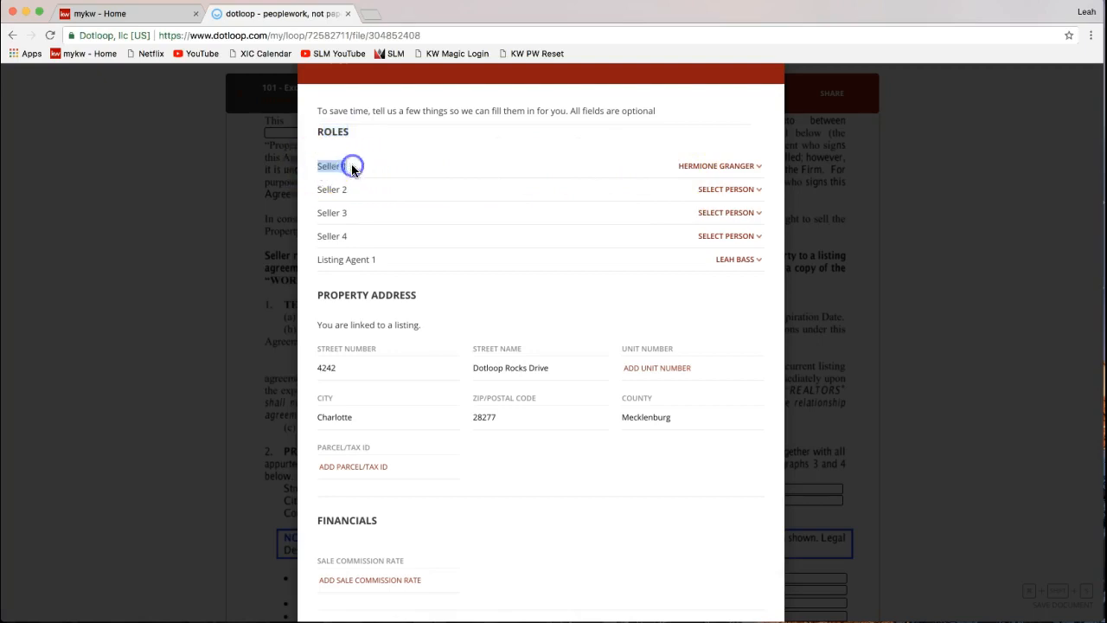
{"action": "left_click", "coordinate": [713, 169]}
{"action": "left_click", "coordinate": [713, 170]}
{"action": "left_click", "coordinate": [716, 171]}
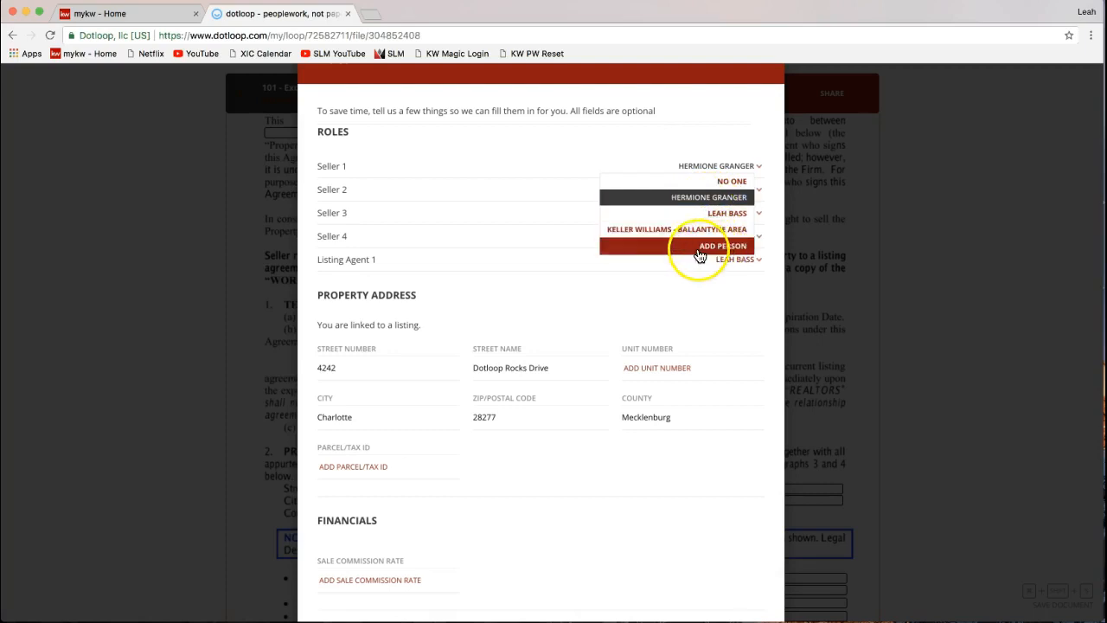
{"action": "left_click", "coordinate": [697, 124]}
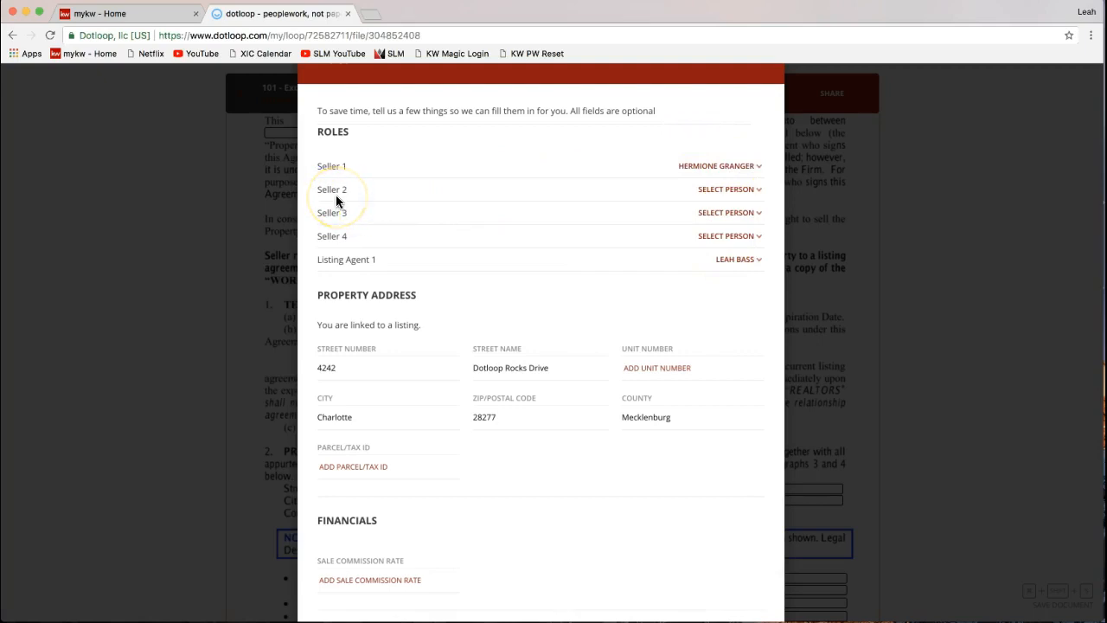
{"action": "left_click", "coordinate": [718, 191]}
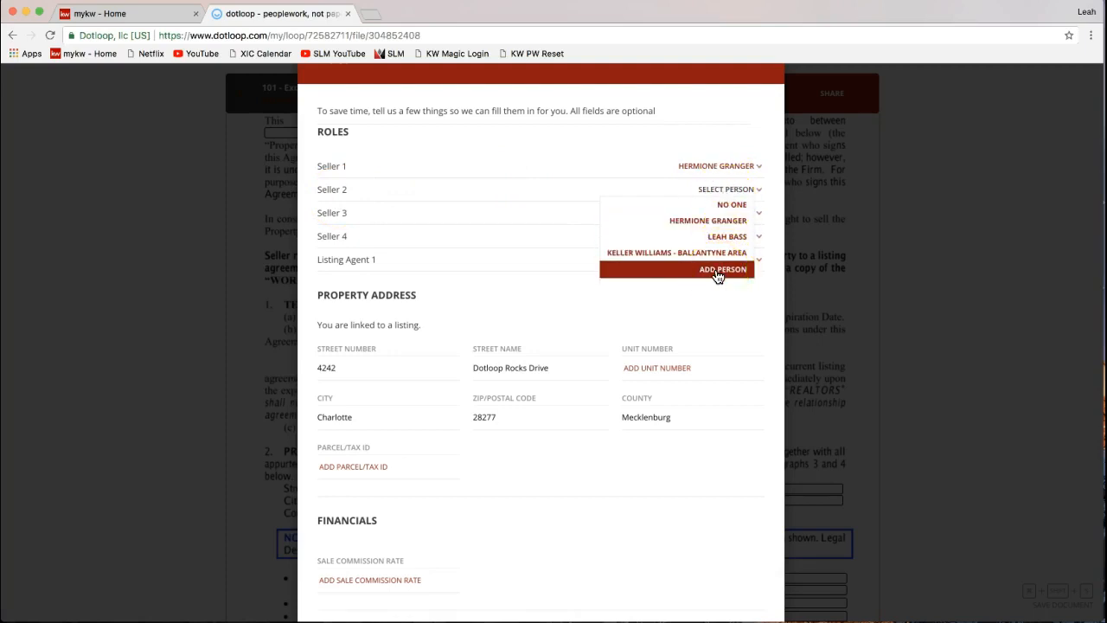
{"action": "left_click", "coordinate": [672, 126]}
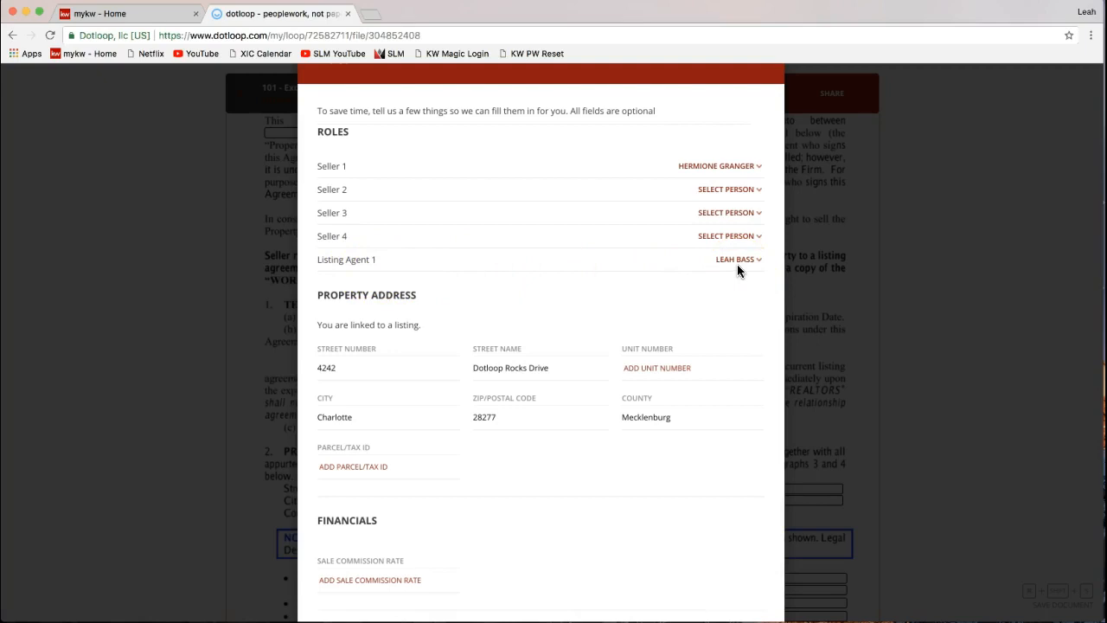
- Scroll through the Autofill form and apply it, assigning 2 roles and filling 13 fields
{"action": "scroll", "coordinate": [566, 309], "scroll_direction": "down", "scroll_amount": 2}
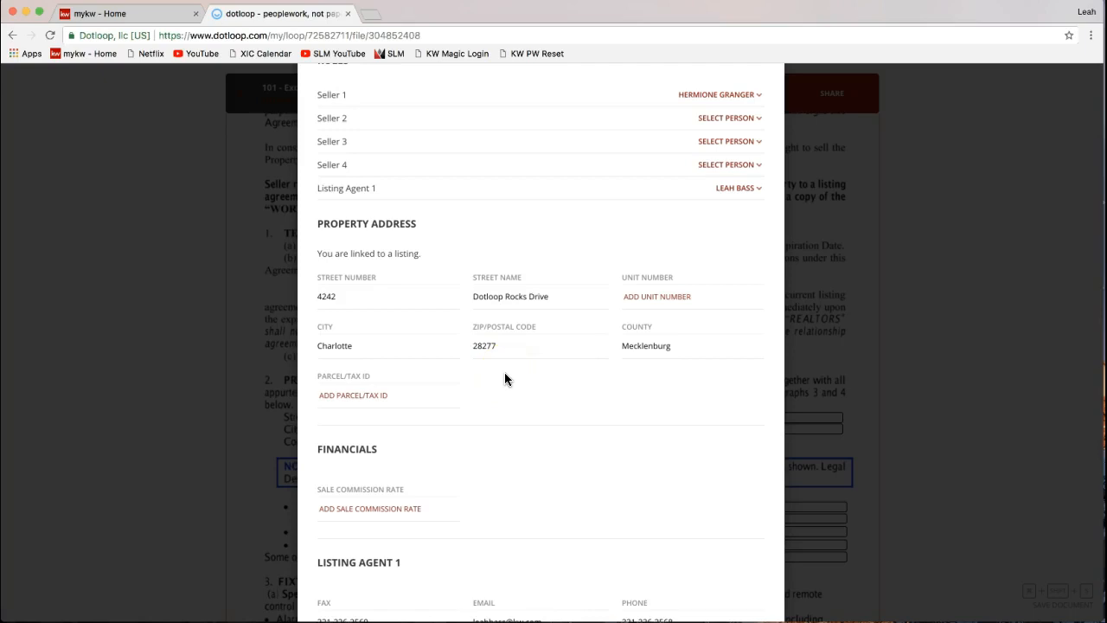
{"action": "scroll", "coordinate": [506, 378], "scroll_direction": "down", "scroll_amount": 5}
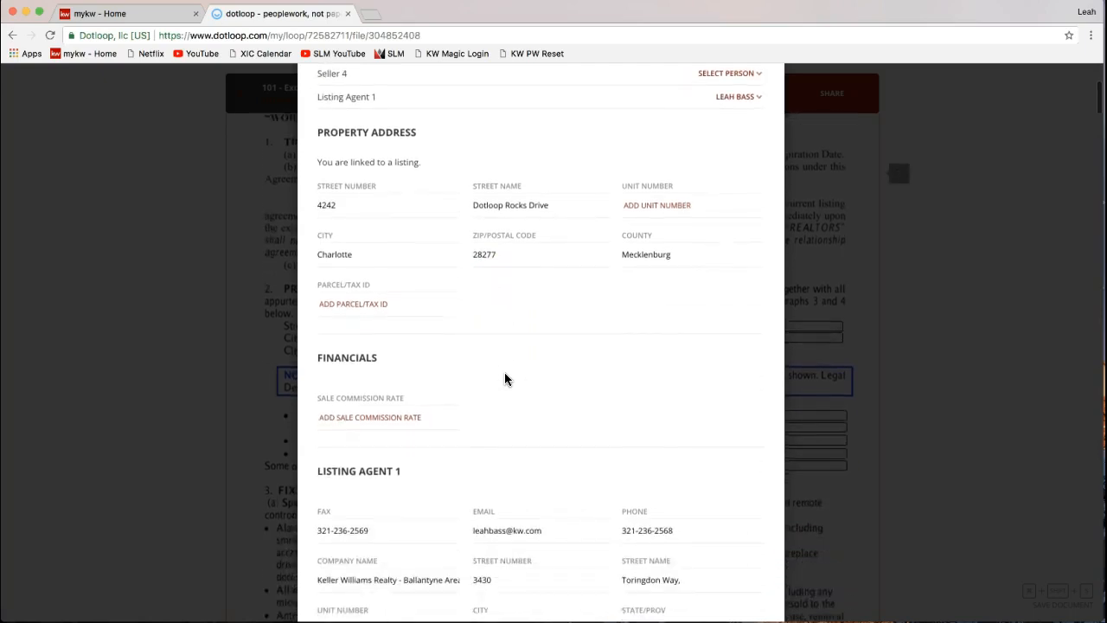
{"action": "scroll", "coordinate": [506, 379], "scroll_direction": "down", "scroll_amount": 3}
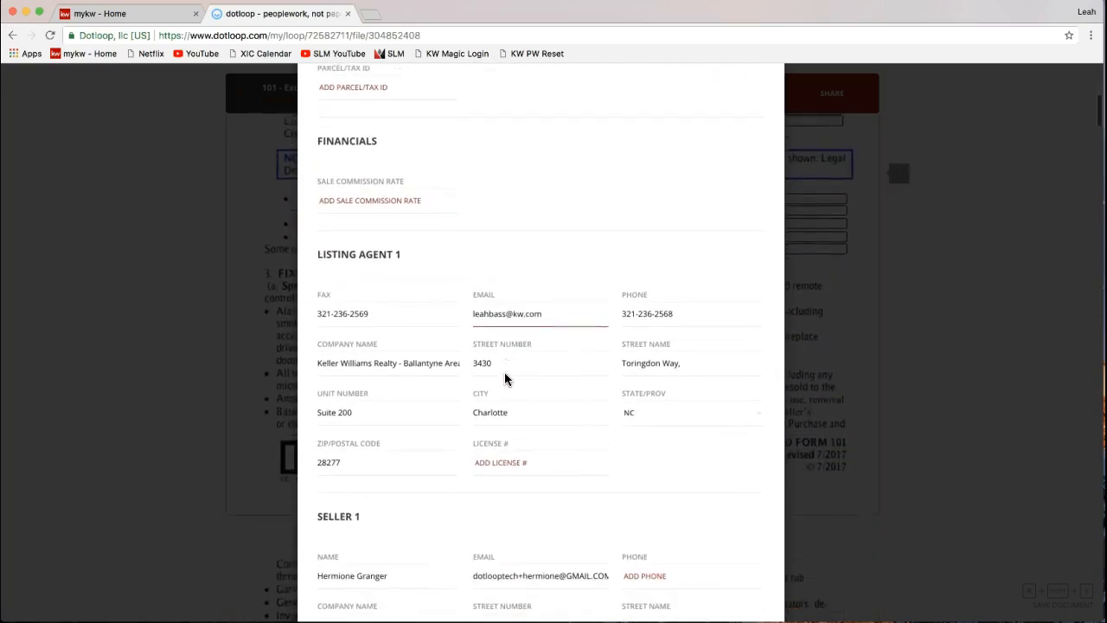
{"action": "scroll", "coordinate": [506, 378], "scroll_direction": "down", "scroll_amount": 3}
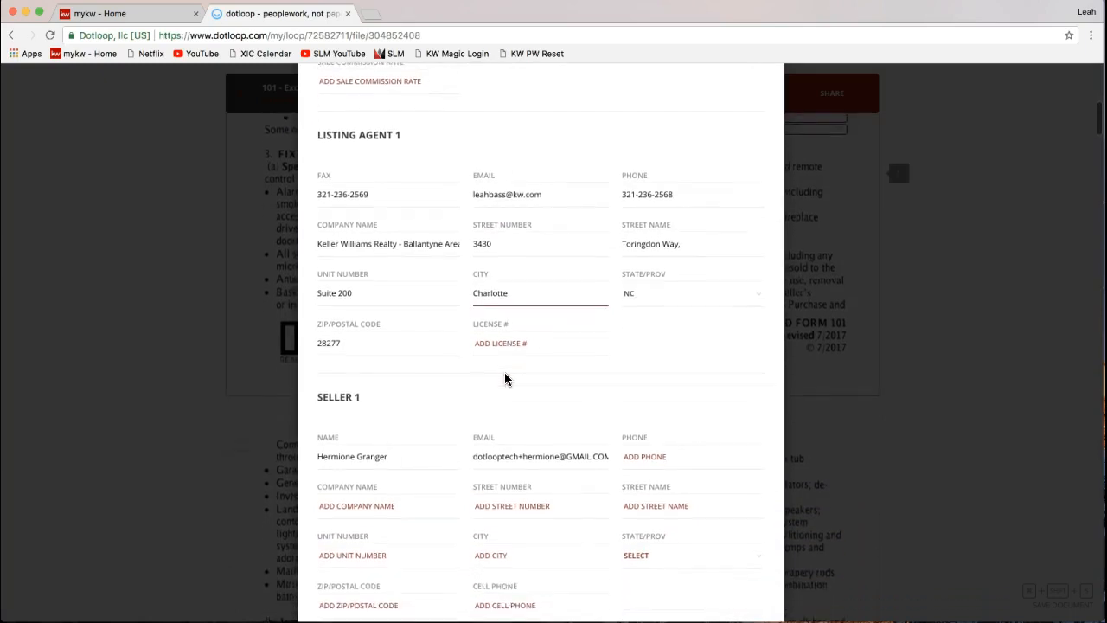
{"action": "scroll", "coordinate": [506, 379], "scroll_direction": "down", "scroll_amount": 1}
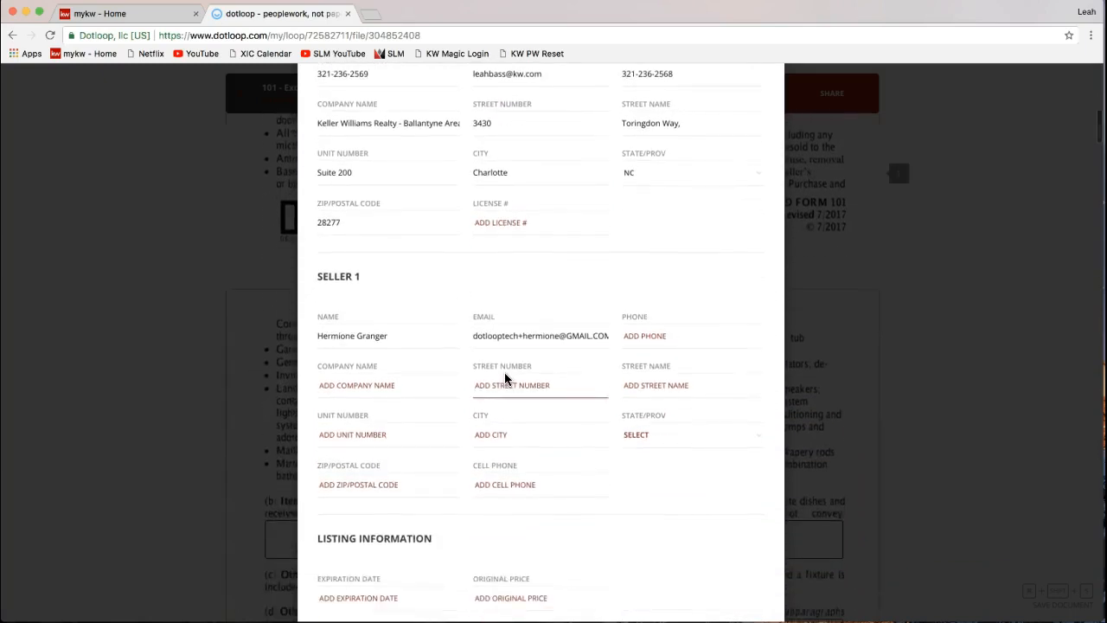
{"action": "scroll", "coordinate": [506, 379], "scroll_direction": "down", "scroll_amount": 3}
{"action": "scroll", "coordinate": [506, 379], "scroll_direction": "down", "scroll_amount": 4}
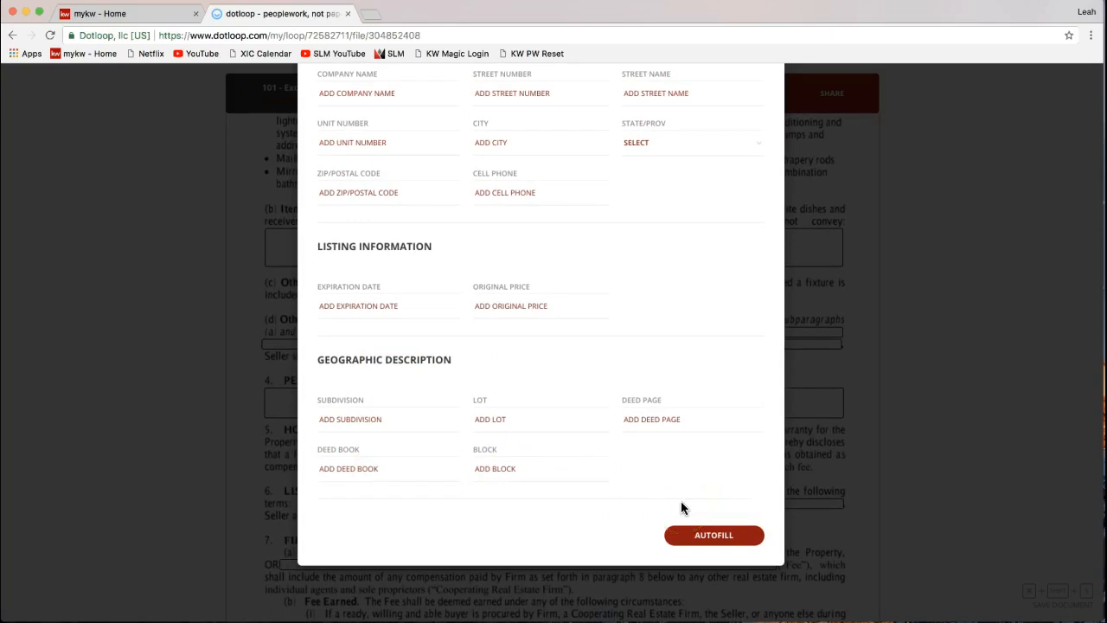
{"action": "left_click", "coordinate": [707, 536]}
{"action": "left_click", "coordinate": [704, 539]}
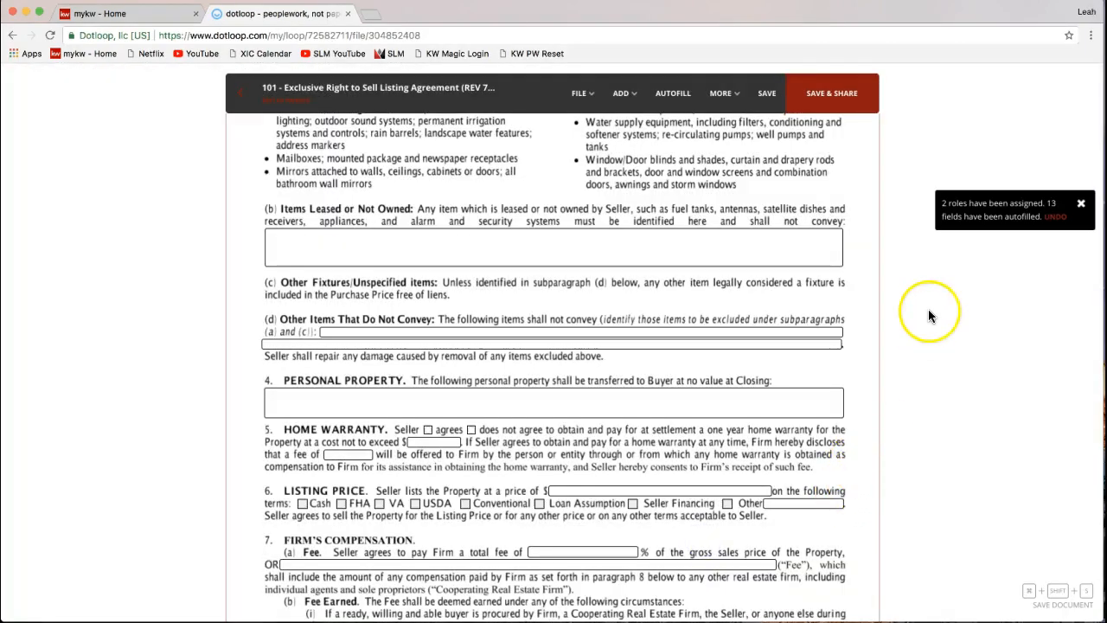
- Review page 1's filled seller, firm, 4242 Dotloop Rocks Drive, Charlotte 28277 and Mecklenburg fields
{"action": "scroll", "coordinate": [928, 308], "scroll_direction": "up", "scroll_amount": 5}
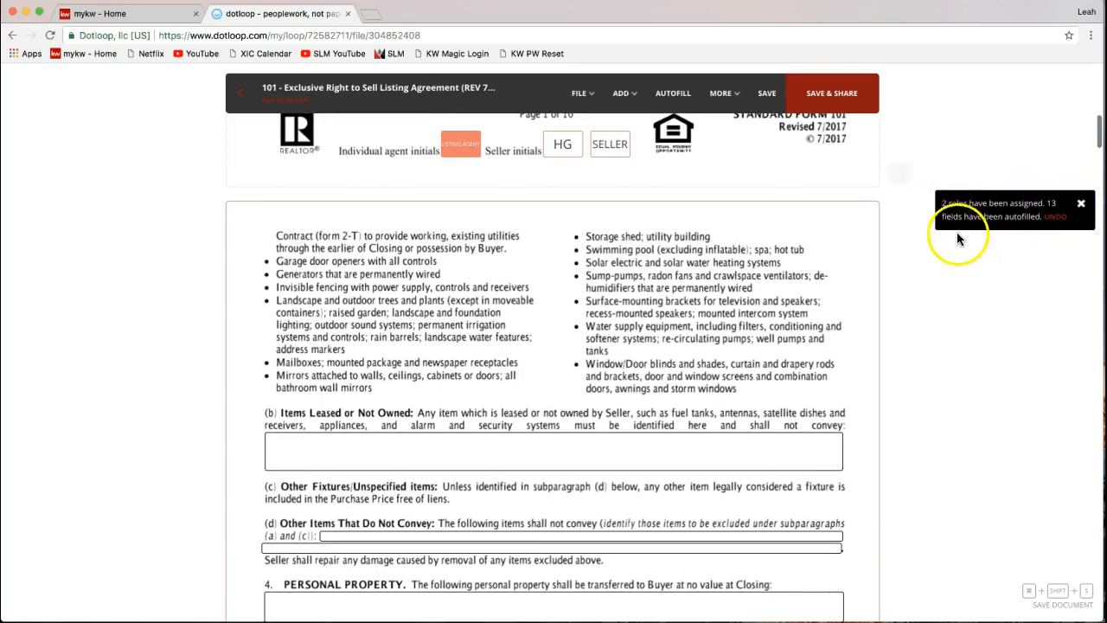
{"action": "scroll", "coordinate": [744, 309], "scroll_direction": "up", "scroll_amount": 4}
{"action": "scroll", "coordinate": [747, 308], "scroll_direction": "up", "scroll_amount": 6}
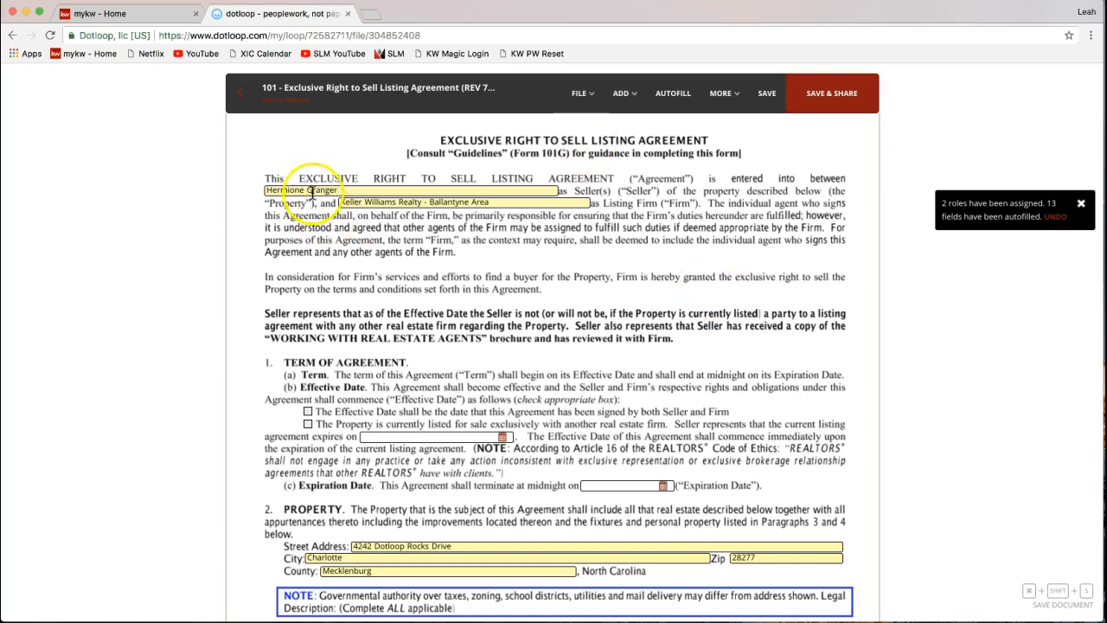
{"action": "scroll", "coordinate": [398, 216], "scroll_direction": "down", "scroll_amount": 2}
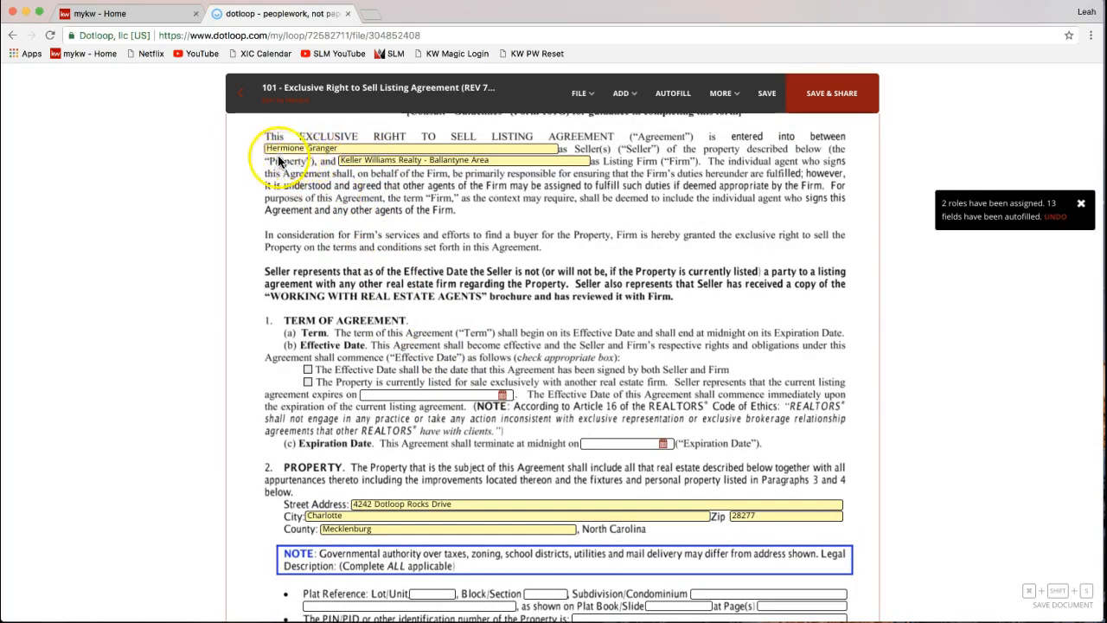
{"action": "scroll", "coordinate": [371, 469], "scroll_direction": "down", "scroll_amount": 2}
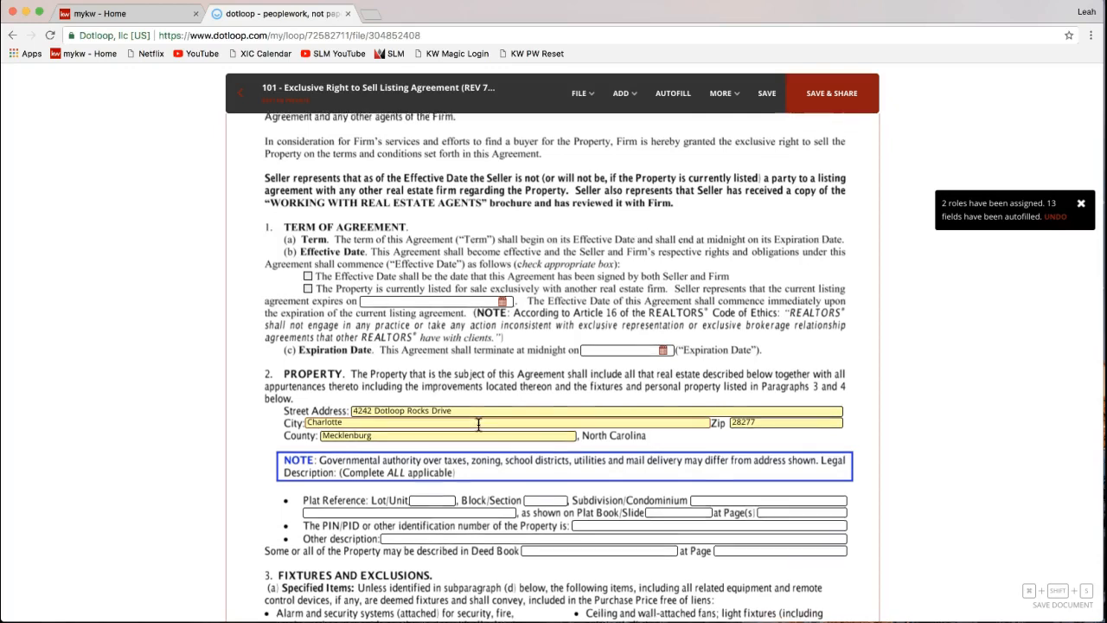
{"action": "scroll", "coordinate": [478, 424], "scroll_direction": "up", "scroll_amount": 3}
{"action": "left_click", "coordinate": [618, 439]}
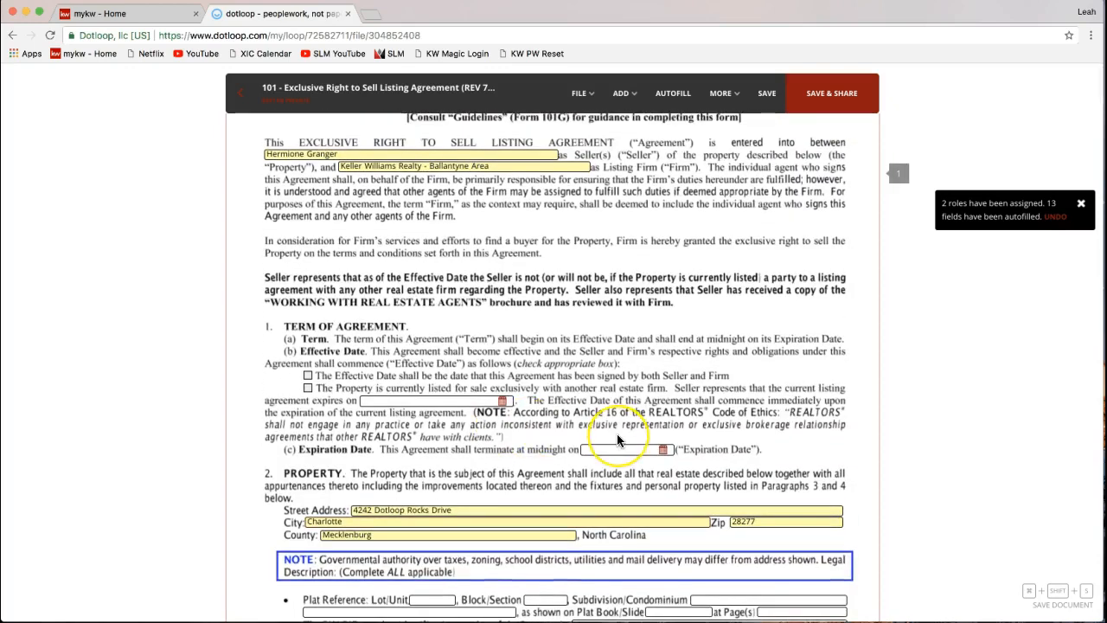
{"action": "scroll", "coordinate": [618, 439], "scroll_direction": "down", "scroll_amount": 2}
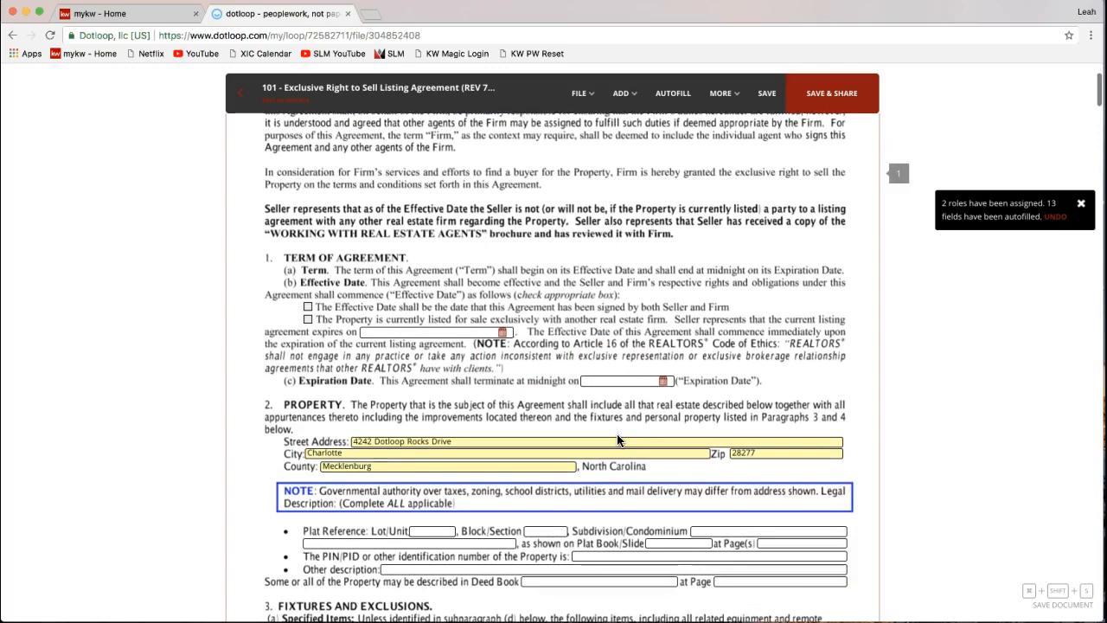
{"action": "scroll", "coordinate": [617, 439], "scroll_direction": "down", "scroll_amount": 2}
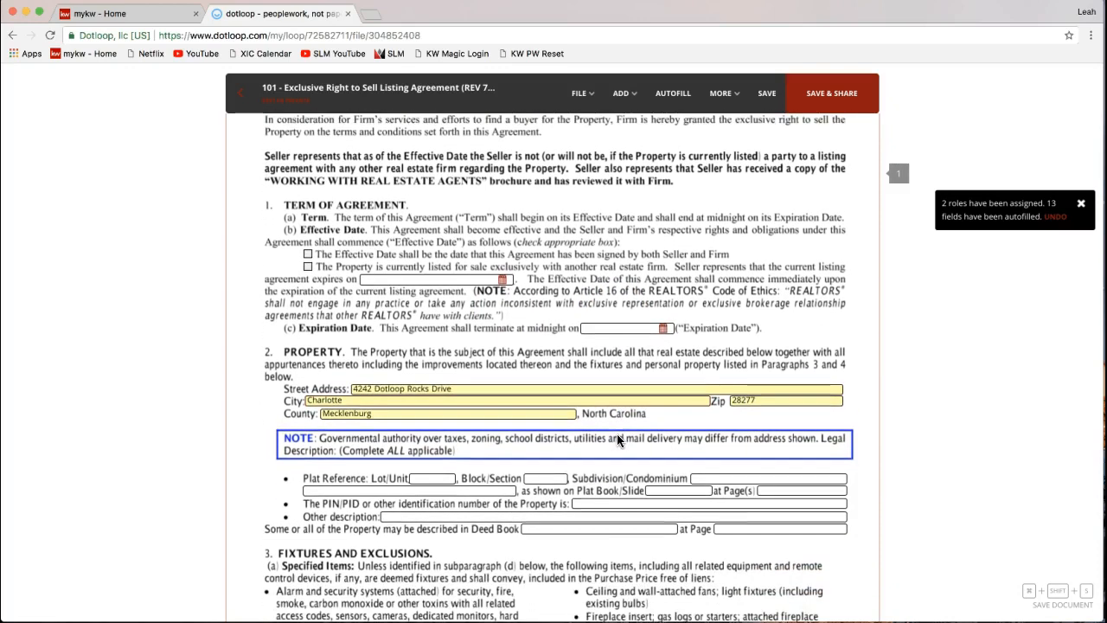
{"action": "left_click", "coordinate": [726, 479]}
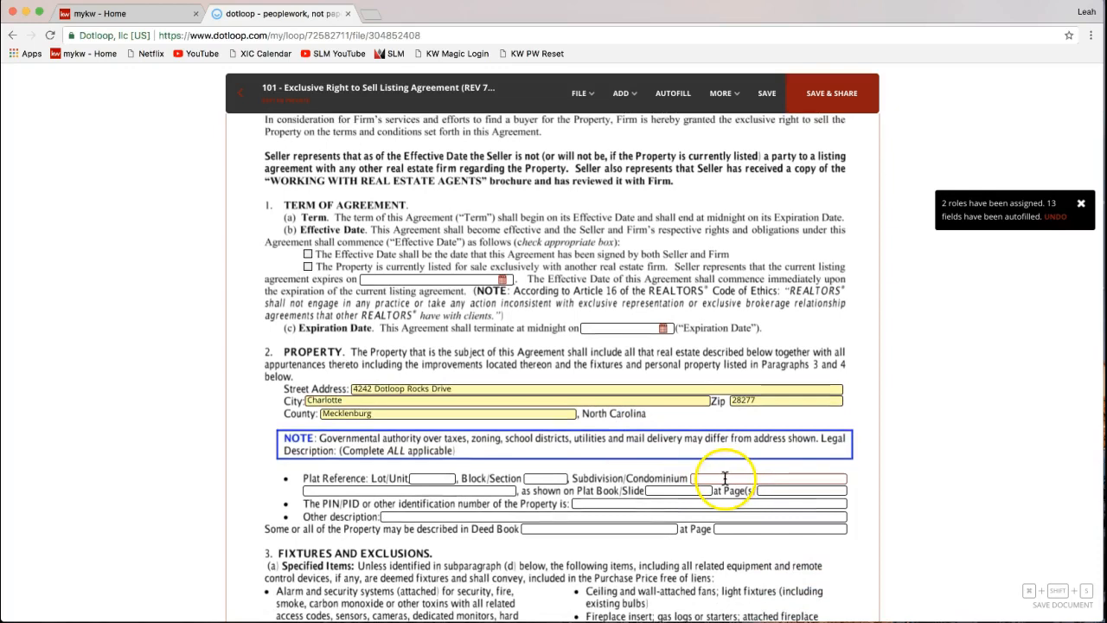
- Enter 4242 Dotloop Rocks Drive in the Other description field, correcting the mistyped street number
{"action": "left_click", "coordinate": [420, 517]}
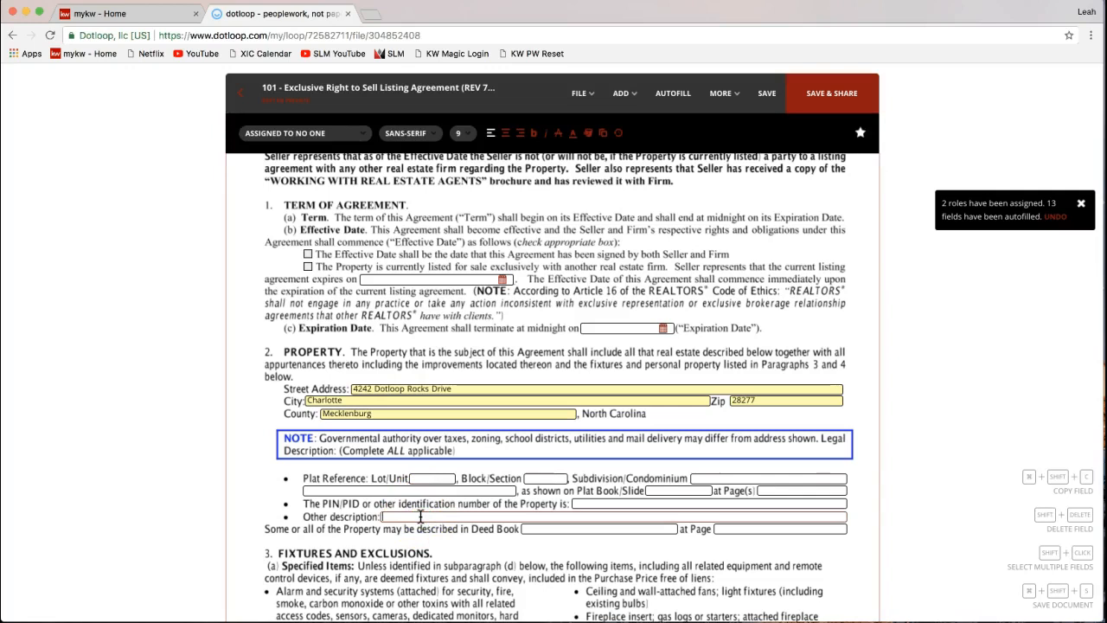
{"action": "type", "text": "2424"}
{"action": "key", "text": "BackSpace"}
{"action": "key", "text": "BackSpace"}
{"action": "key", "text": "BackSpace"}
{"action": "key", "text": "BackSpace"}
{"action": "type", "text": "4242"}
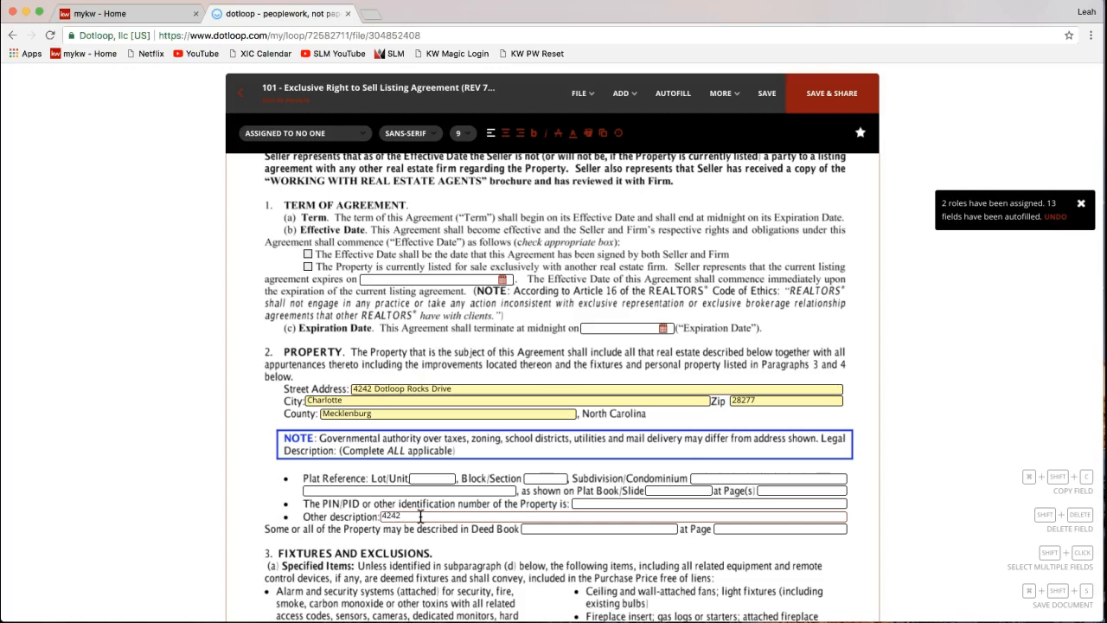
{"action": "type", "text": " Dotloop Rocks Drive"}
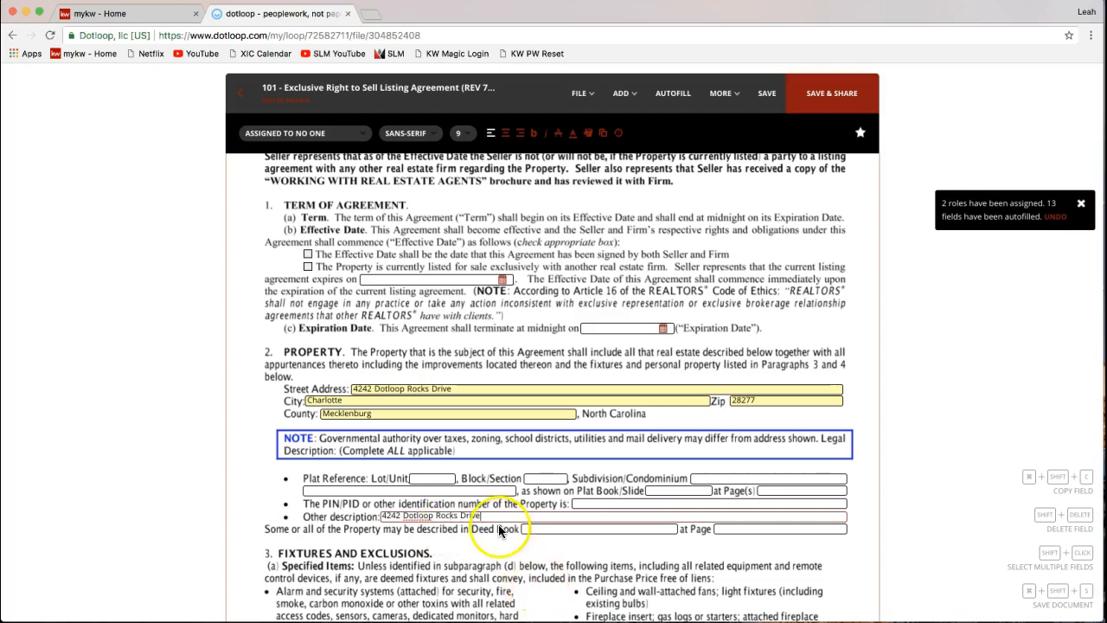
{"action": "left_click", "coordinate": [432, 478]}
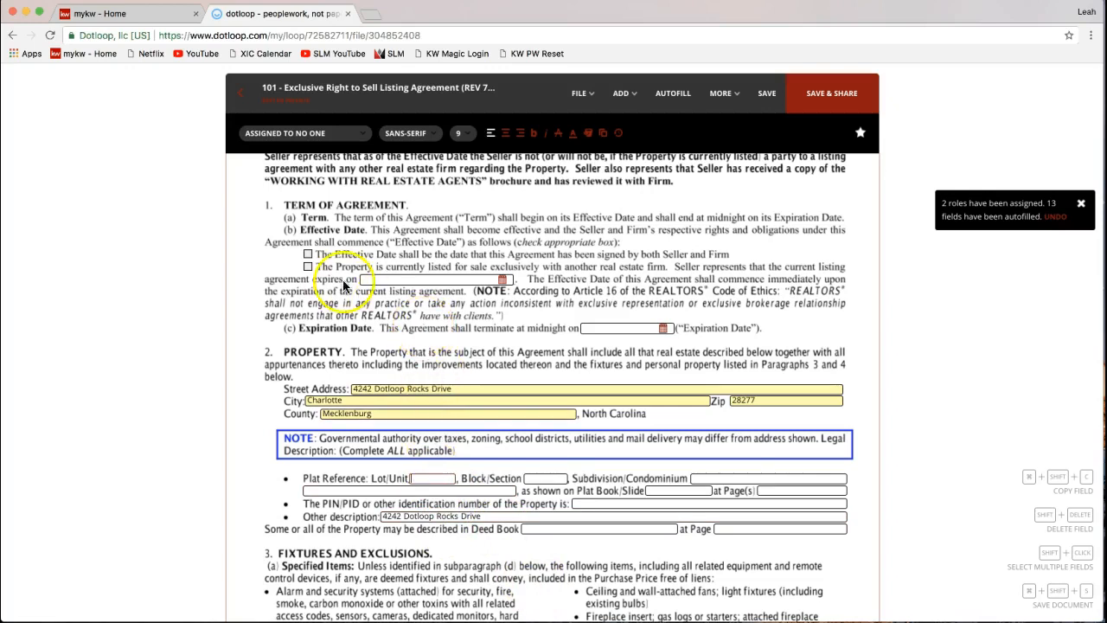
- Set the Effective Date to the date both Seller and Firm sign
{"action": "scroll", "coordinate": [331, 282], "scroll_direction": "up", "scroll_amount": 1}
{"action": "scroll", "coordinate": [330, 282], "scroll_direction": "up", "scroll_amount": 2}
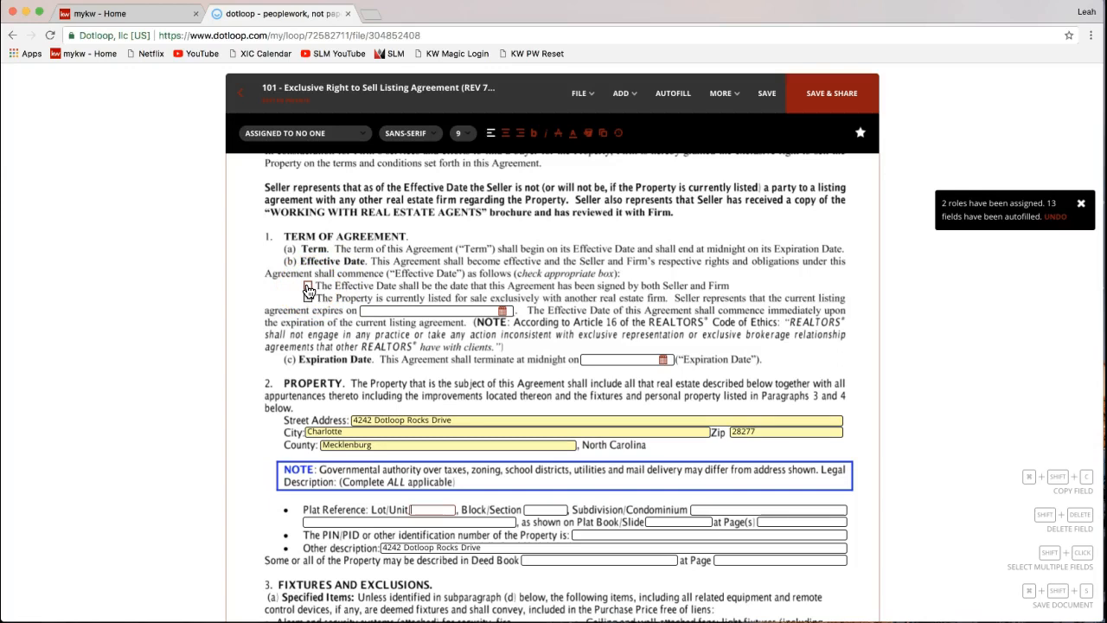
{"action": "left_click", "coordinate": [308, 287]}
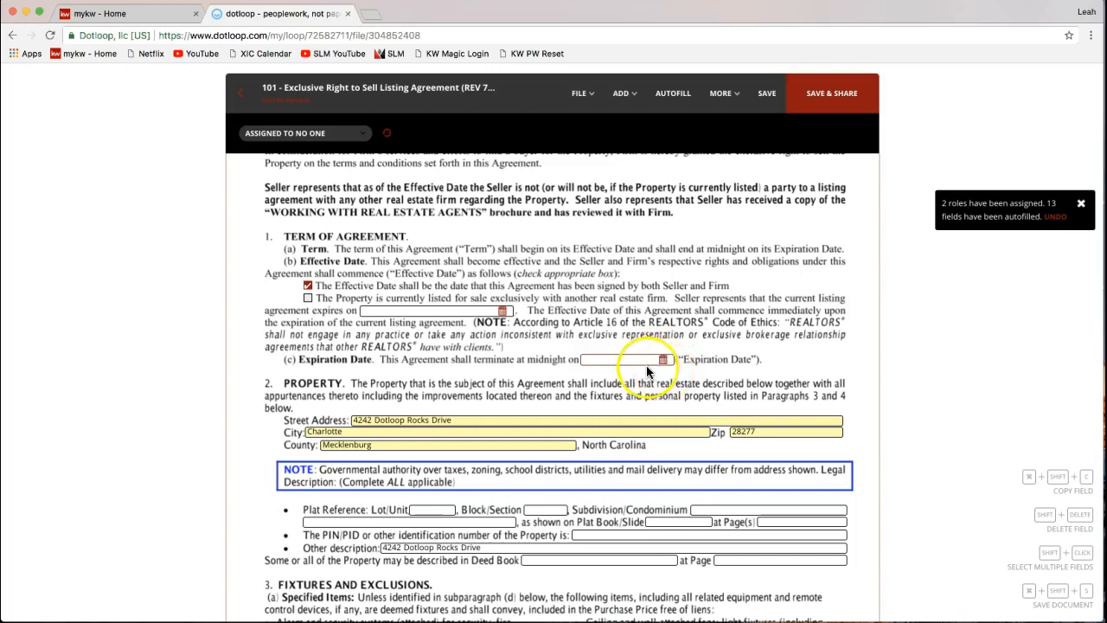
- Set the Expiration Date to 05/31/2018 using the date picker
{"action": "left_click", "coordinate": [614, 360]}
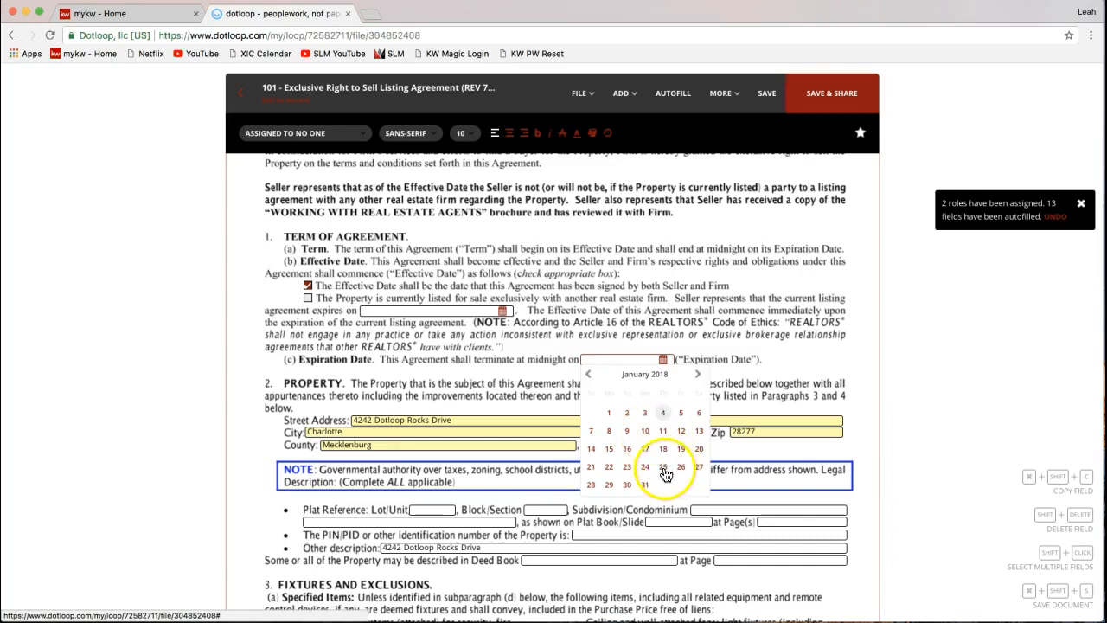
{"action": "left_click", "coordinate": [698, 375]}
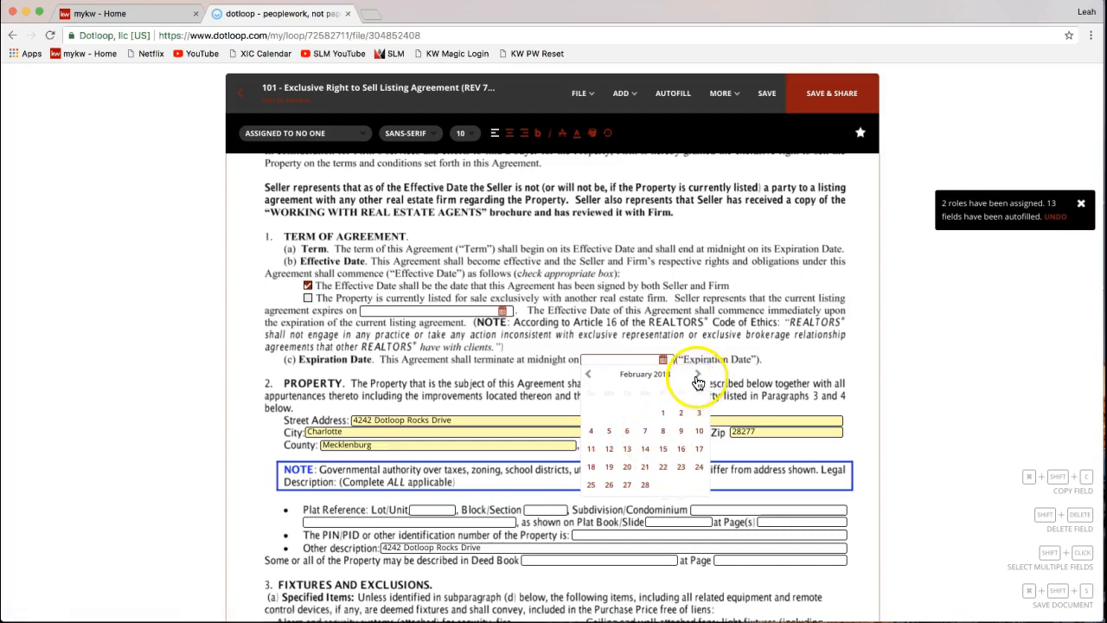
{"action": "left_click", "coordinate": [698, 377]}
{"action": "left_click", "coordinate": [697, 377]}
{"action": "left_click", "coordinate": [697, 377]}
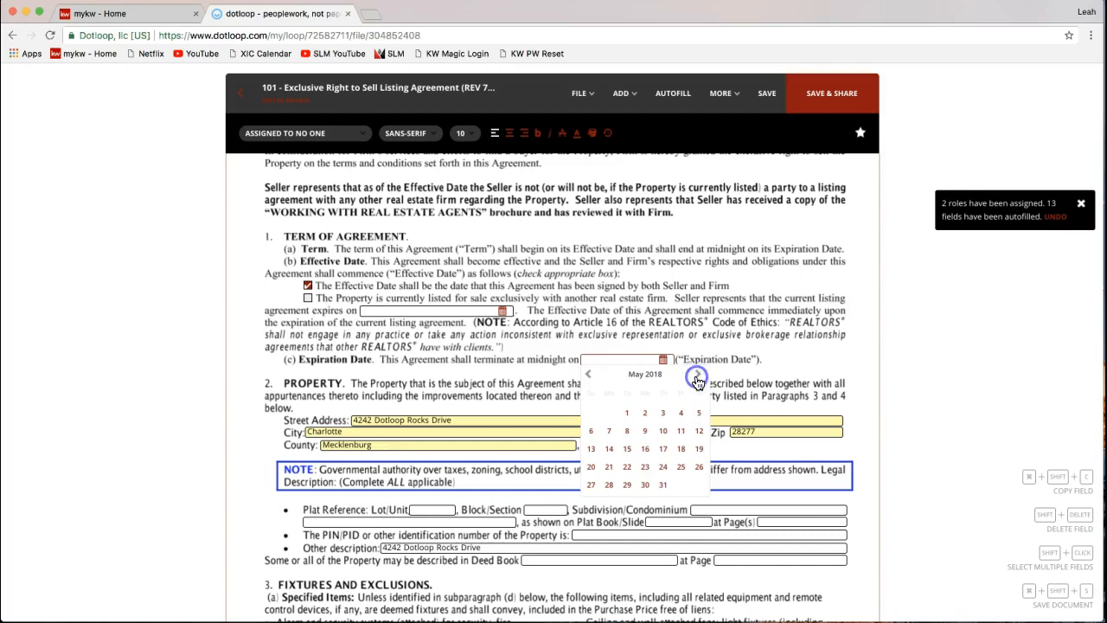
{"action": "left_click", "coordinate": [663, 484]}
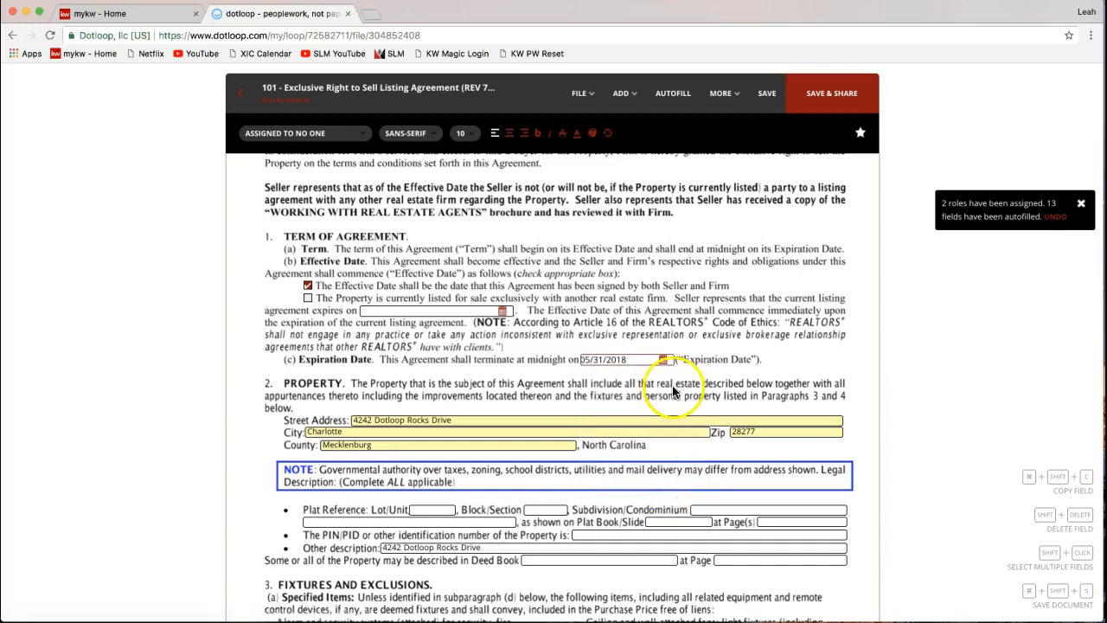
{"action": "left_click", "coordinate": [662, 360]}
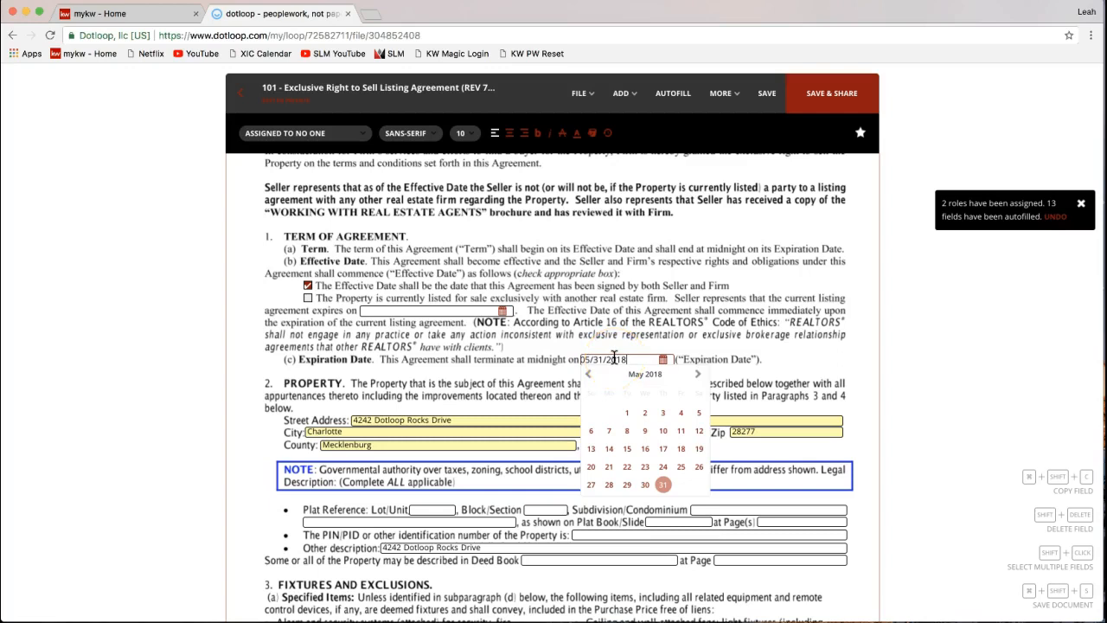
{"action": "left_click", "coordinate": [607, 259]}
{"action": "scroll", "coordinate": [608, 284], "scroll_direction": "down", "scroll_amount": 2}
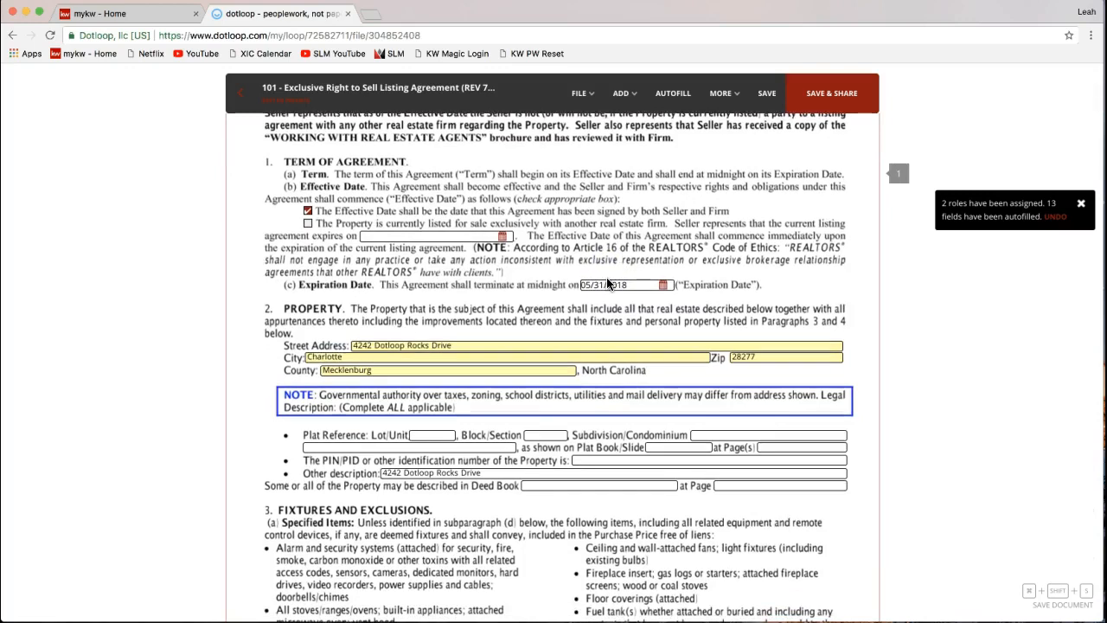
{"action": "scroll", "coordinate": [607, 279], "scroll_direction": "down", "scroll_amount": 1}
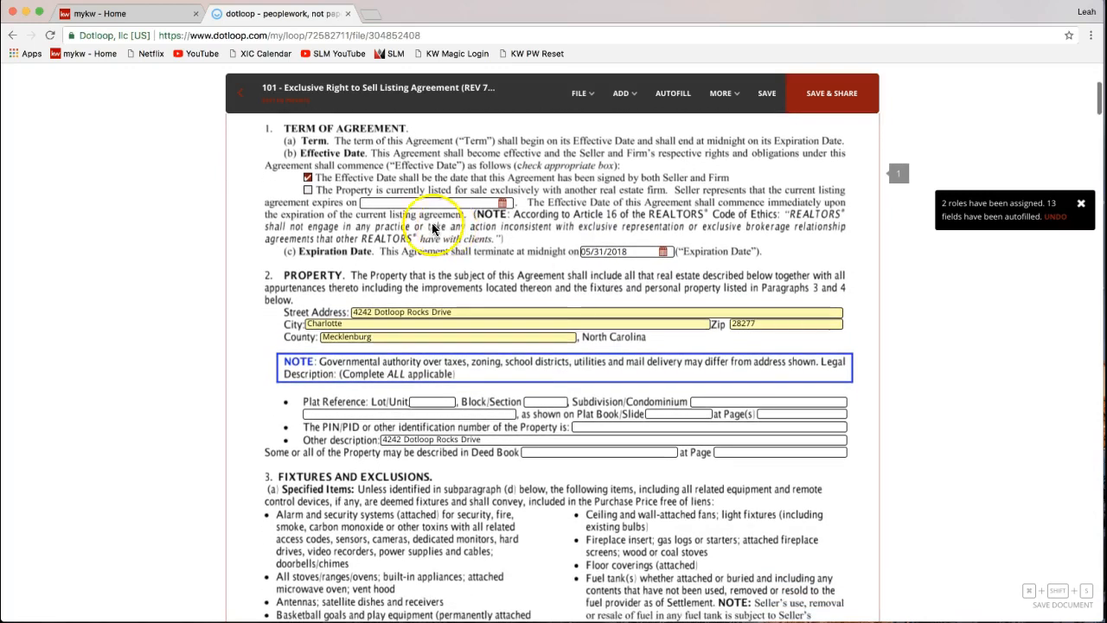
{"action": "scroll", "coordinate": [385, 265], "scroll_direction": "down", "scroll_amount": 2}
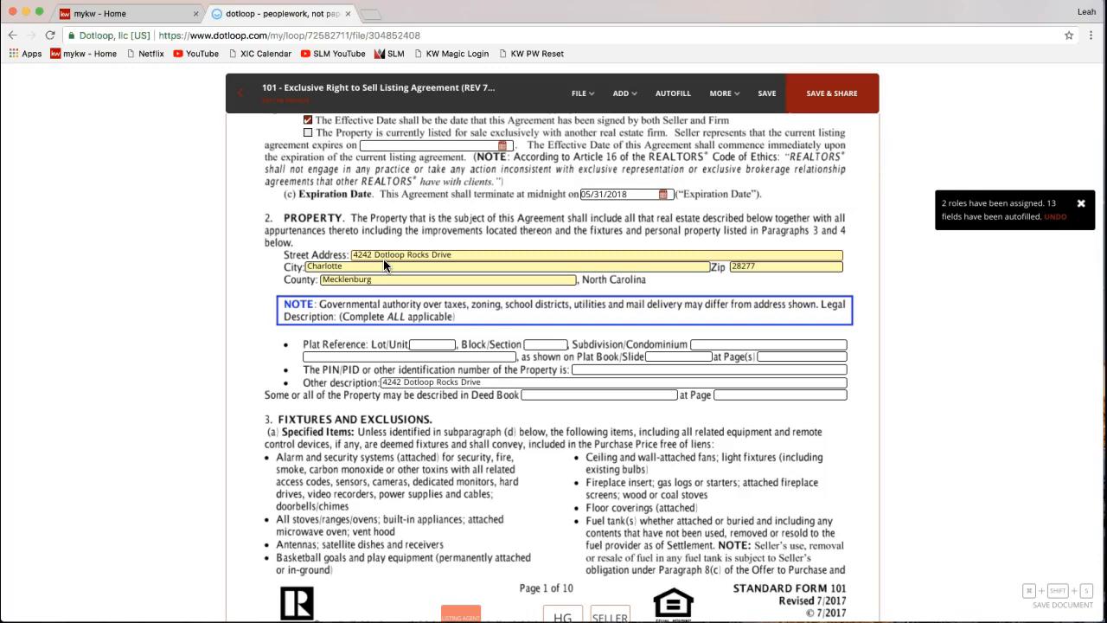
{"action": "scroll", "coordinate": [672, 346], "scroll_direction": "down", "scroll_amount": 2}
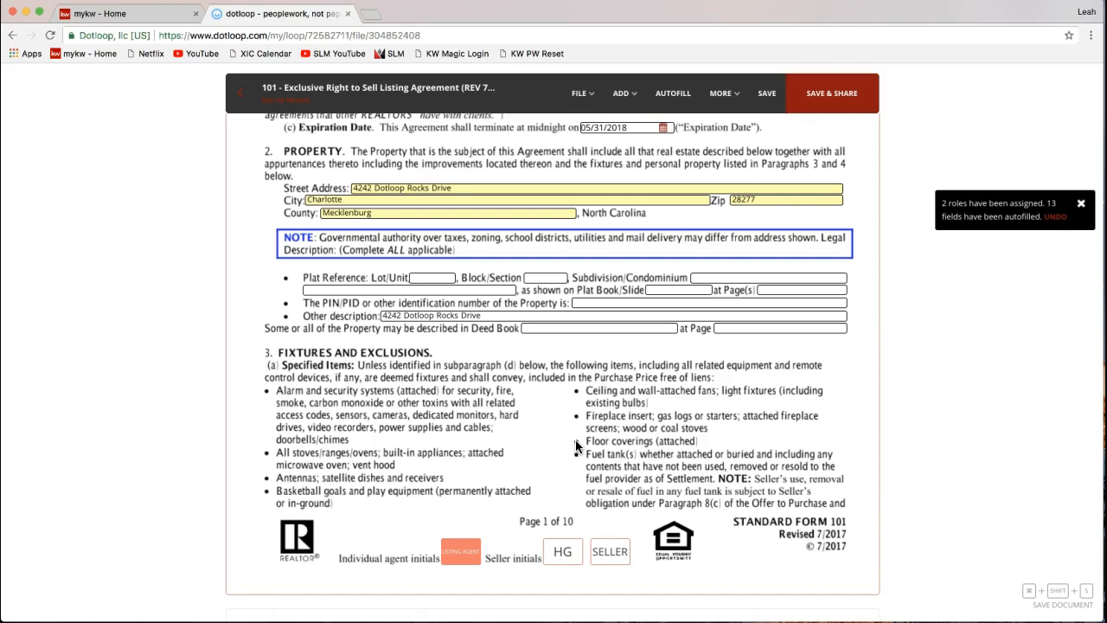
{"action": "scroll", "coordinate": [576, 443], "scroll_direction": "down", "scroll_amount": 1}
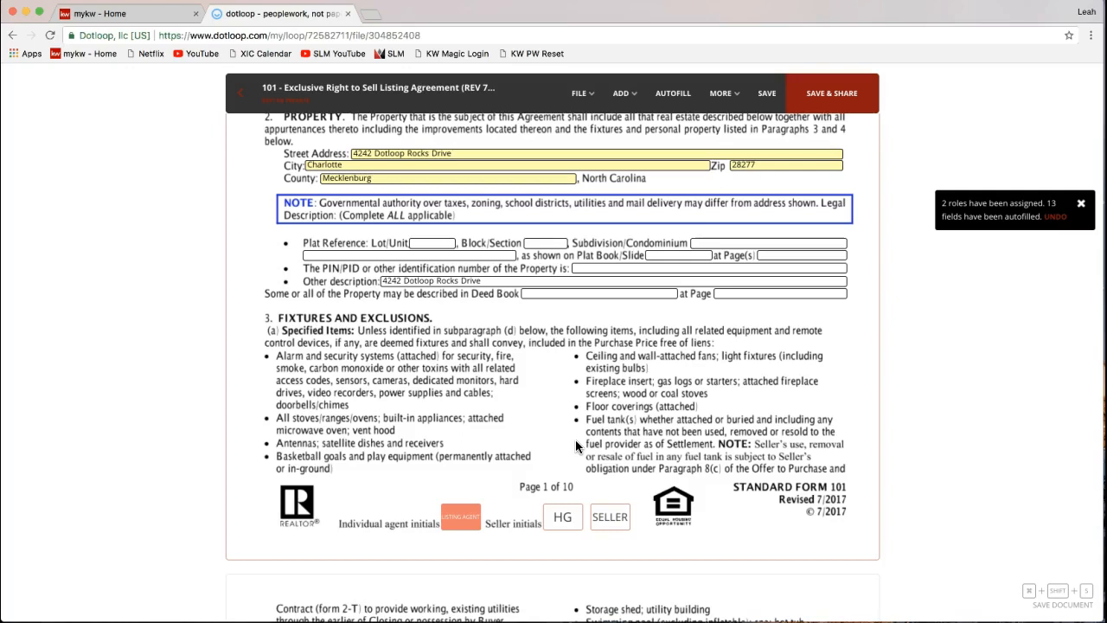
{"action": "left_click", "coordinate": [564, 524]}
{"action": "scroll", "coordinate": [567, 545], "scroll_direction": "down", "scroll_amount": 2}
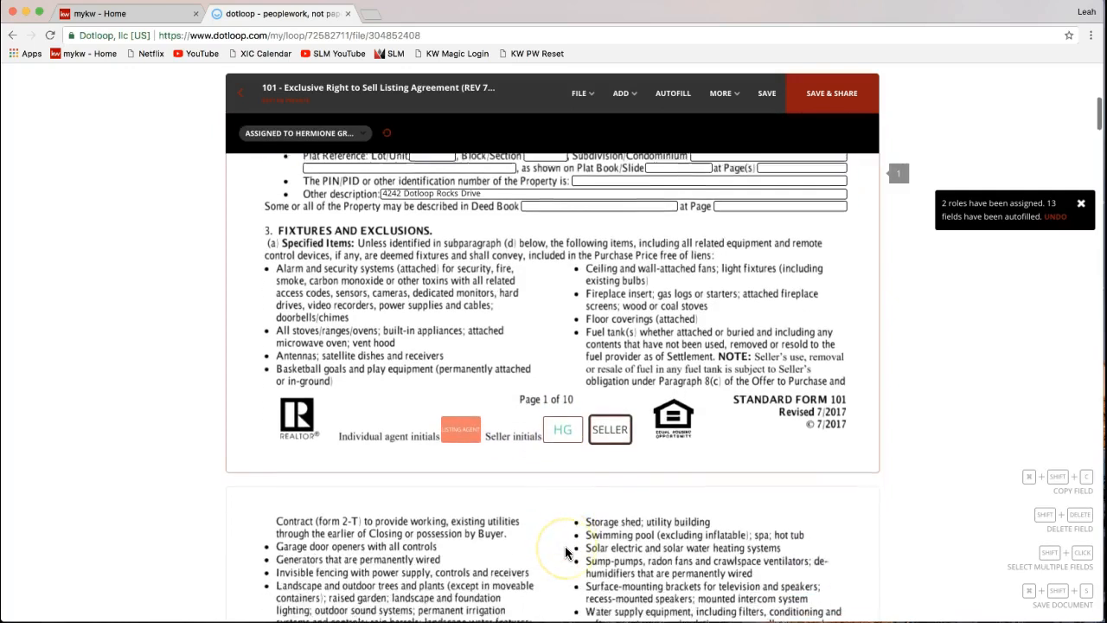
{"action": "scroll", "coordinate": [573, 453], "scroll_direction": "down", "scroll_amount": 2}
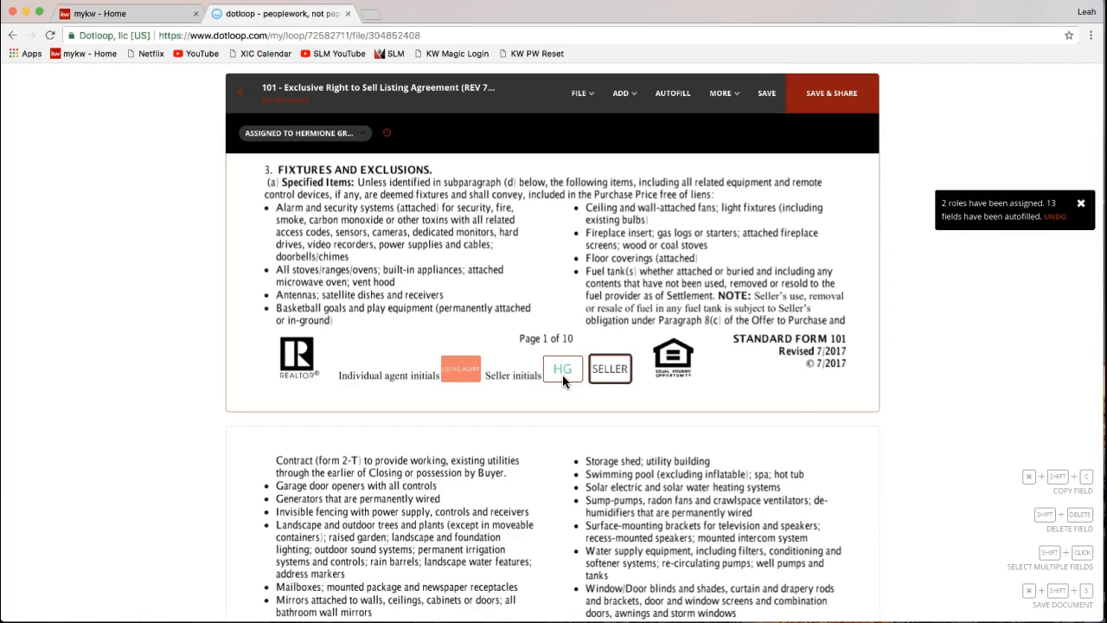
{"action": "left_click", "coordinate": [613, 378]}
- Save the agreement's changes and reapply Autofill after reviewing roles and addresses
{"action": "left_click", "coordinate": [672, 104]}
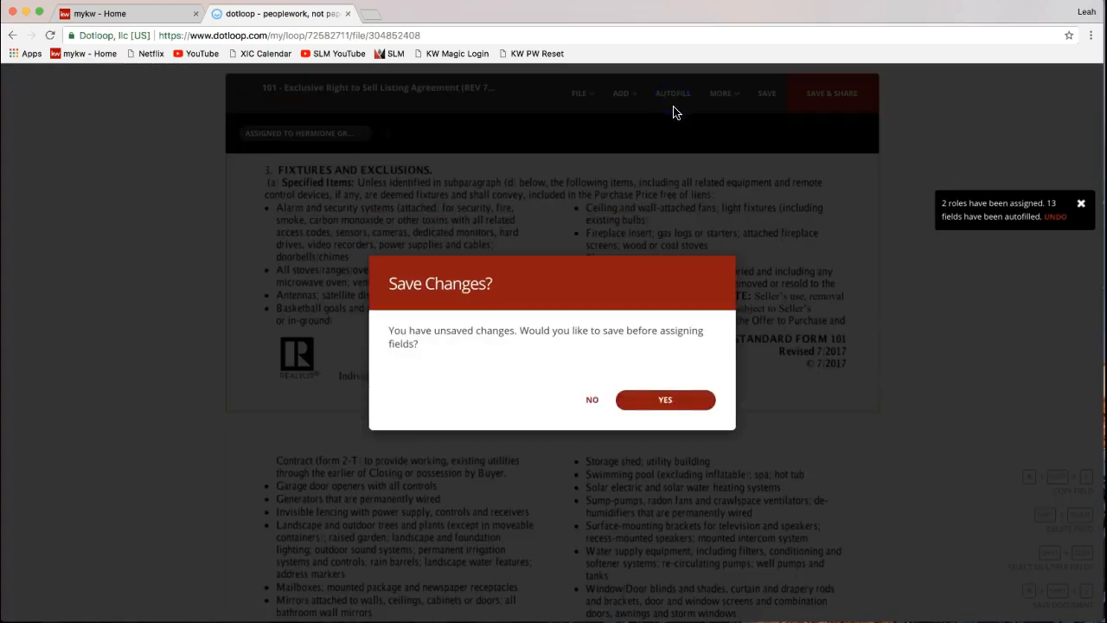
{"action": "left_click", "coordinate": [595, 404]}
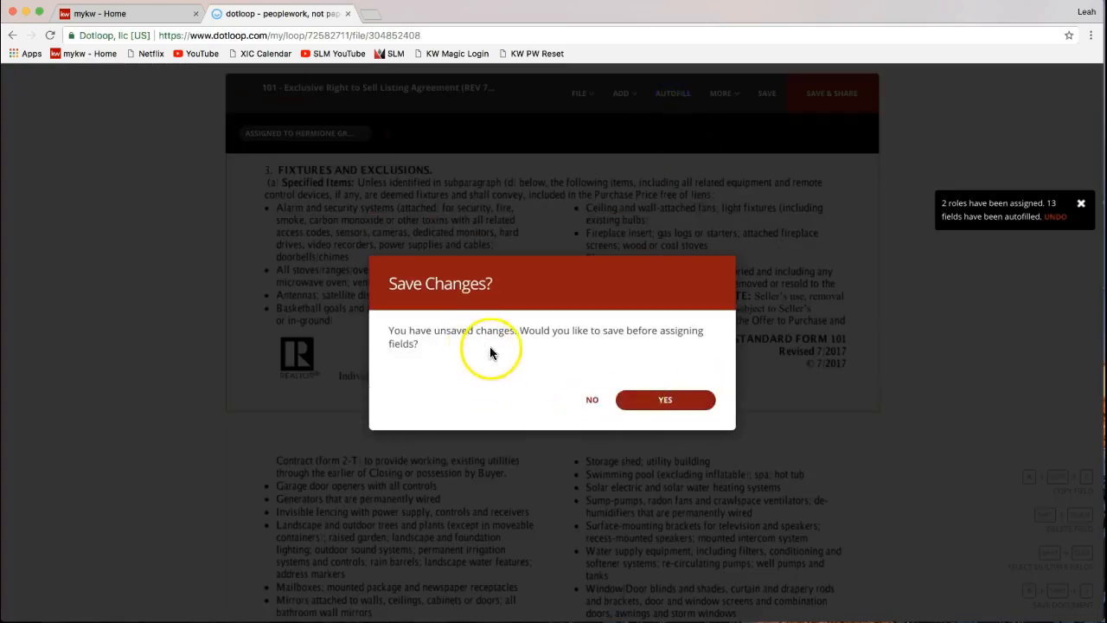
{"action": "left_click", "coordinate": [679, 407]}
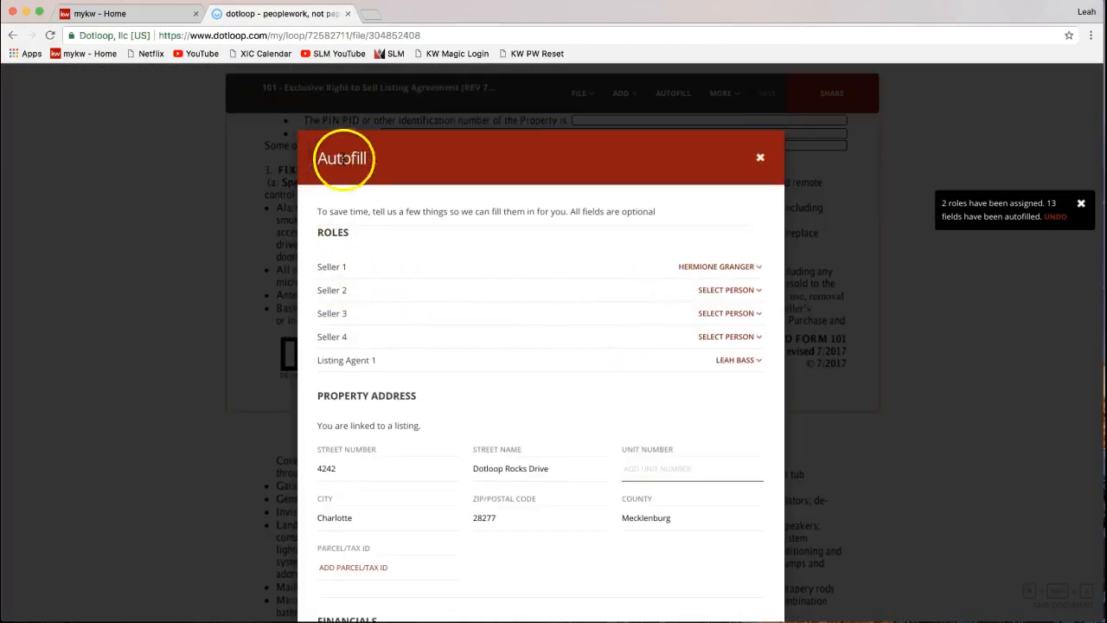
{"action": "left_click", "coordinate": [326, 274]}
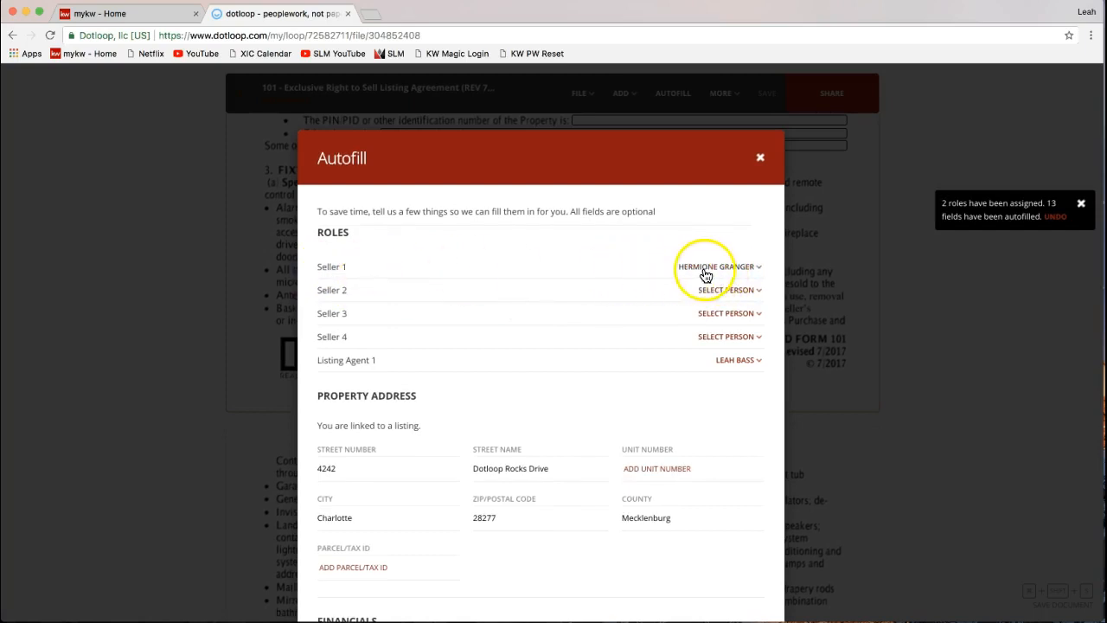
{"action": "scroll", "coordinate": [773, 222], "scroll_direction": "down", "scroll_amount": 15}
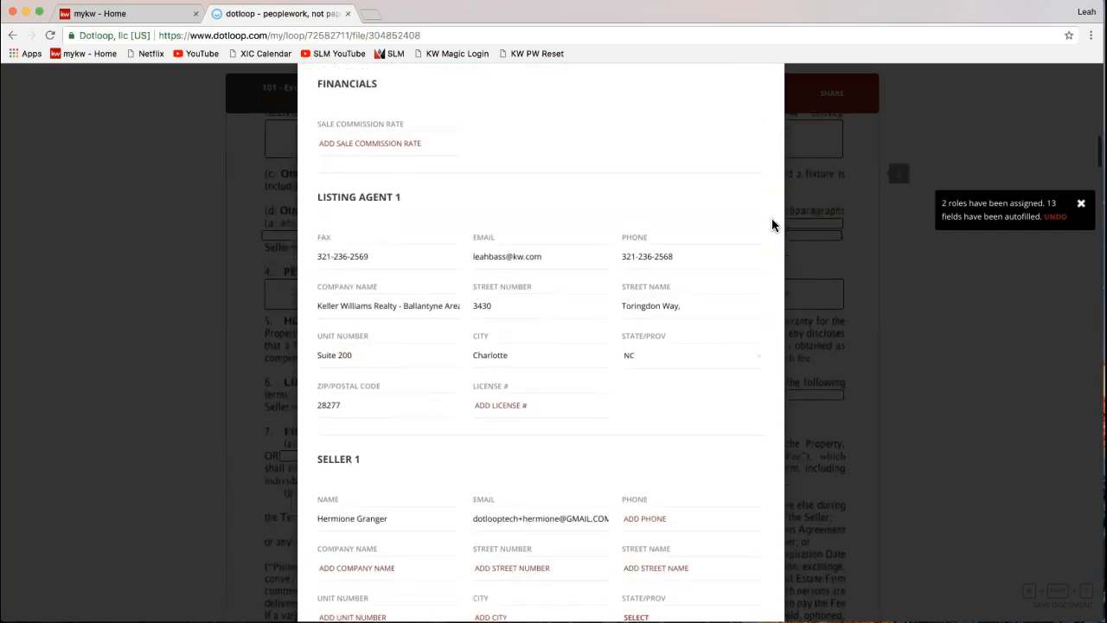
{"action": "left_click", "coordinate": [720, 480]}
- Check a seller initials field's assignee, then select page 1's Listing Agent initials box for signing
{"action": "scroll", "coordinate": [507, 403], "scroll_direction": "up", "scroll_amount": 3}
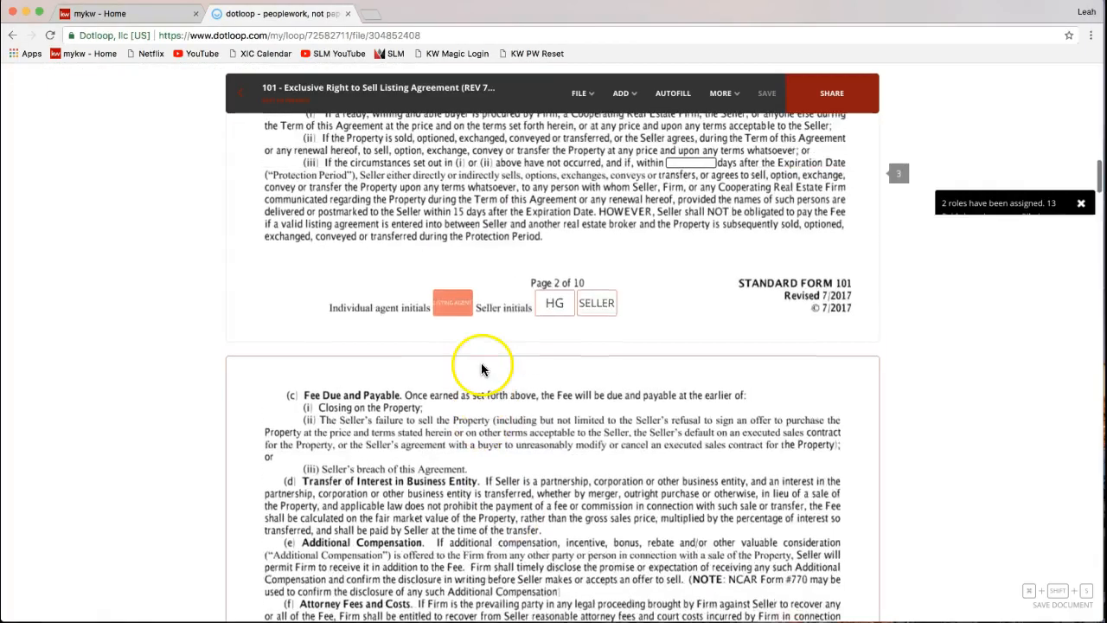
{"action": "scroll", "coordinate": [551, 338], "scroll_direction": "up", "scroll_amount": 10}
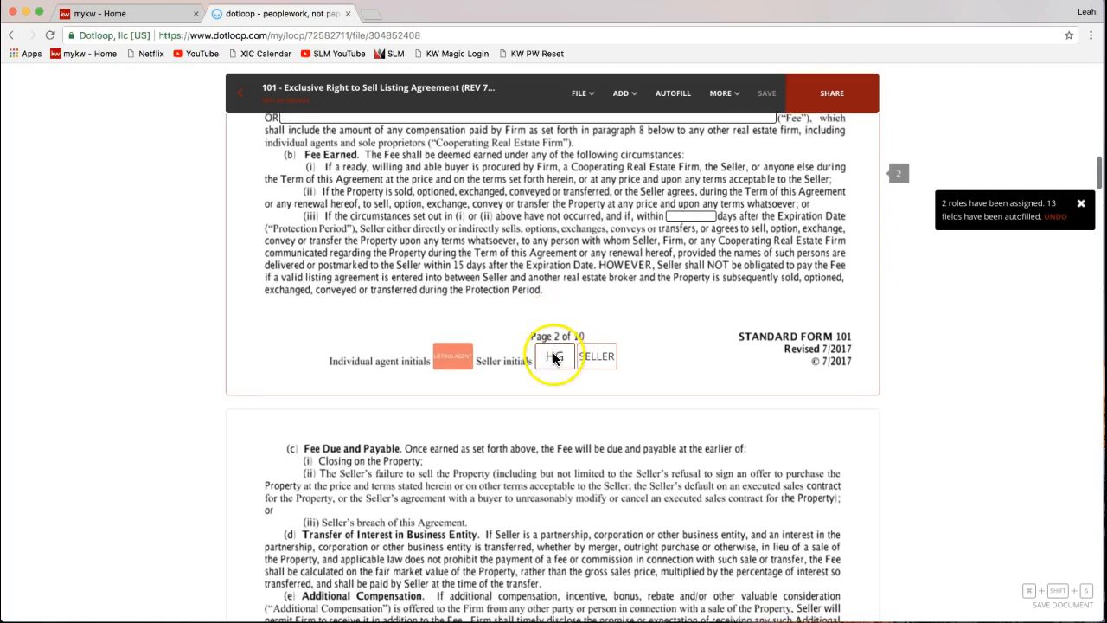
{"action": "scroll", "coordinate": [554, 360], "scroll_direction": "up", "scroll_amount": 3}
{"action": "left_click", "coordinate": [564, 303]}
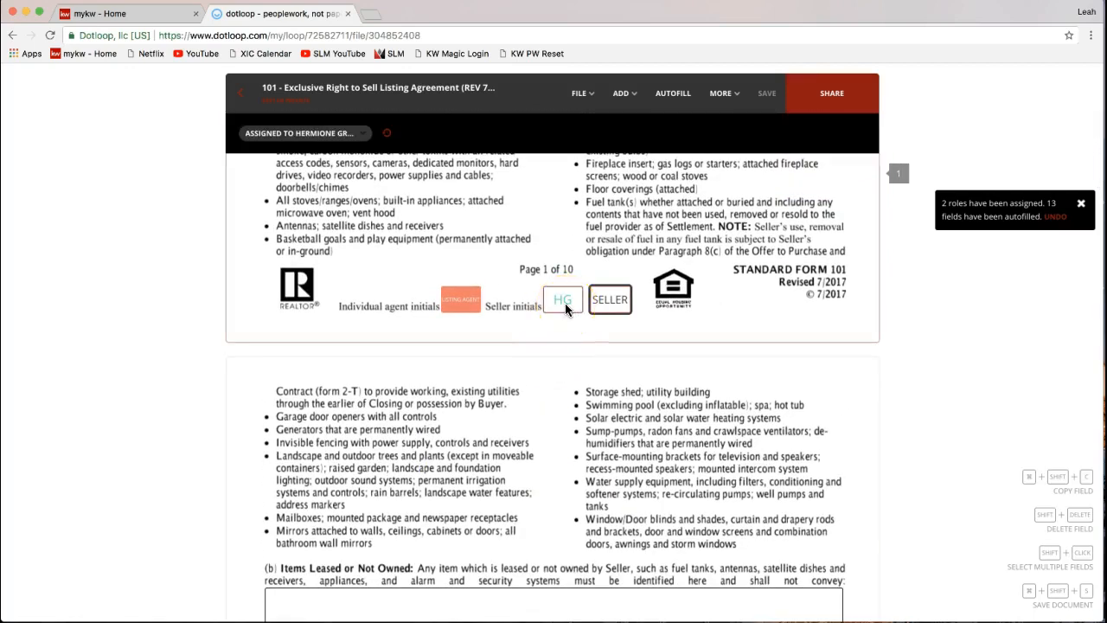
{"action": "scroll", "coordinate": [565, 309], "scroll_direction": "up", "scroll_amount": 3}
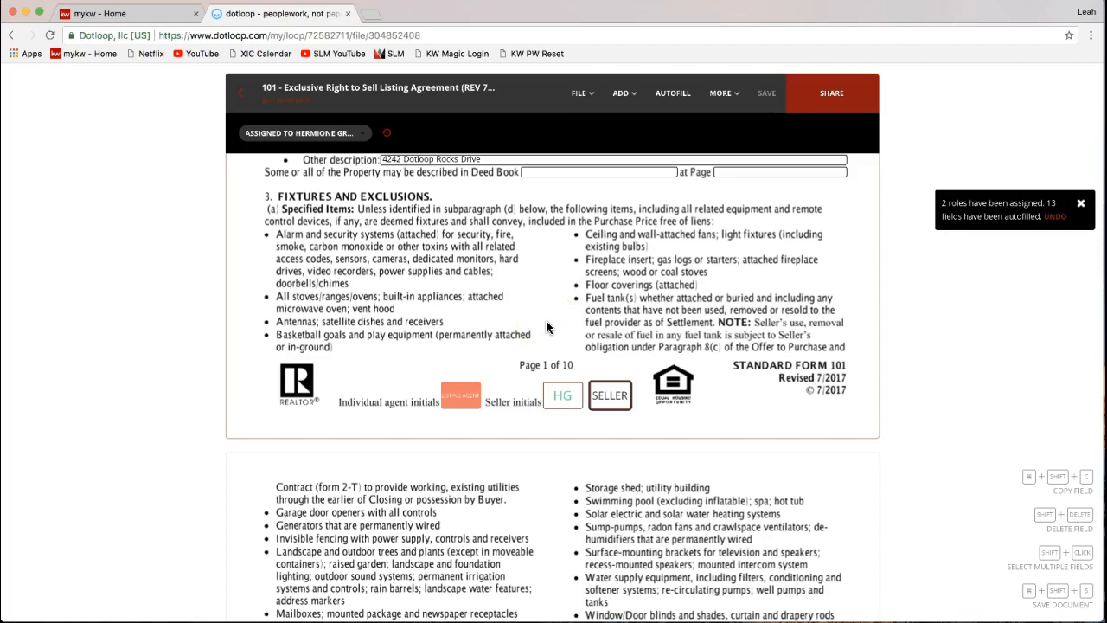
{"action": "left_click", "coordinate": [461, 393]}
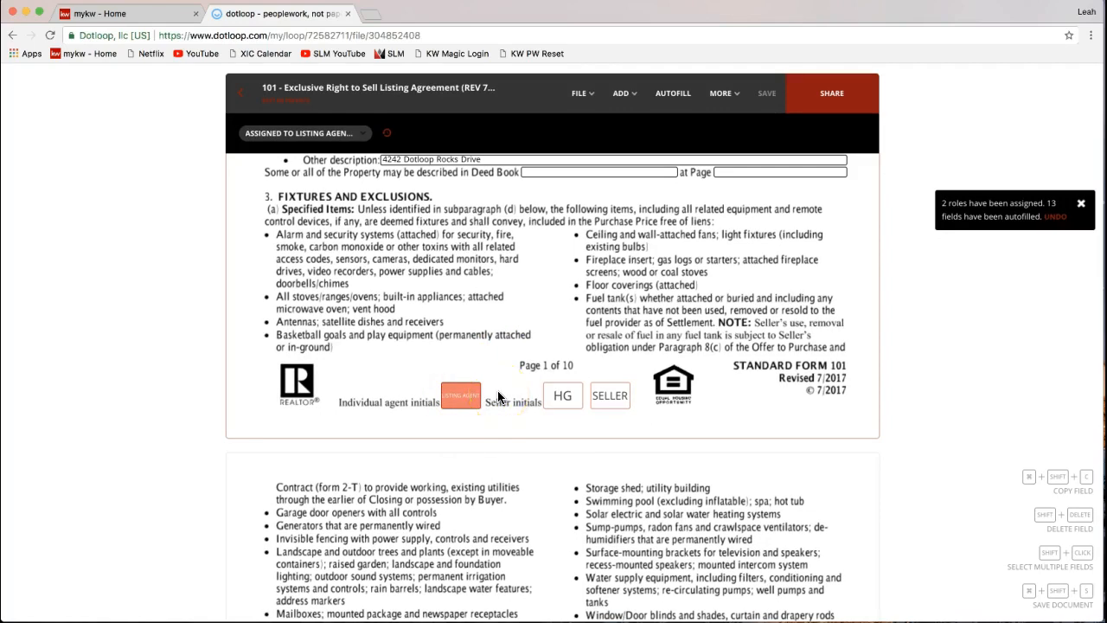
{"action": "mouse_move", "coordinate": [468, 406]}
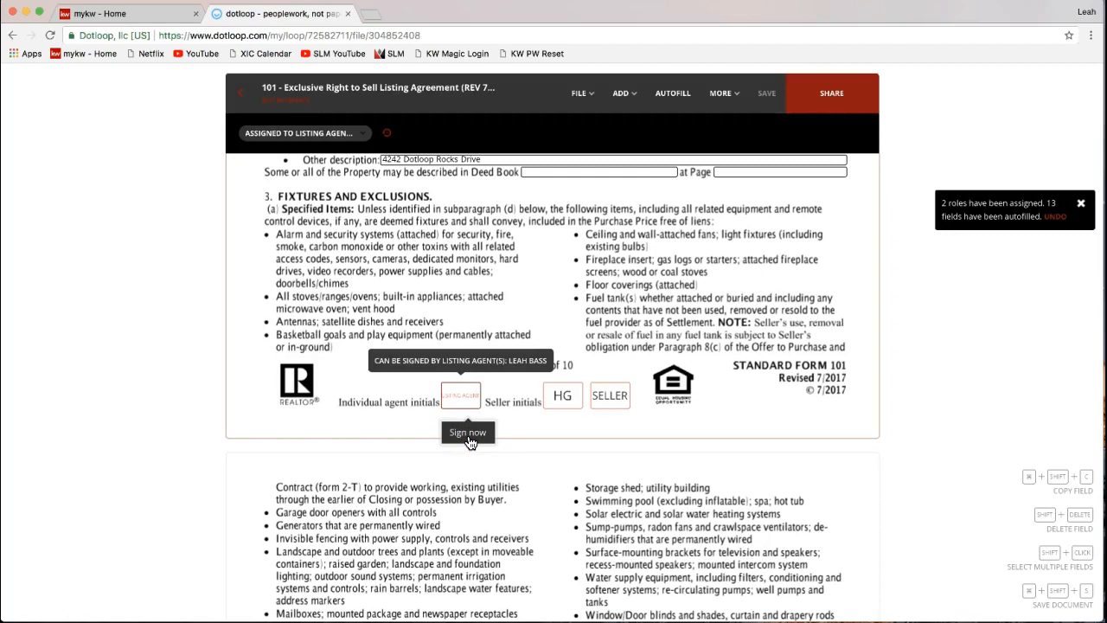
- Start signing the agent initials, entering and confirming the agent's name and initials for adoption
{"action": "left_click", "coordinate": [468, 433]}
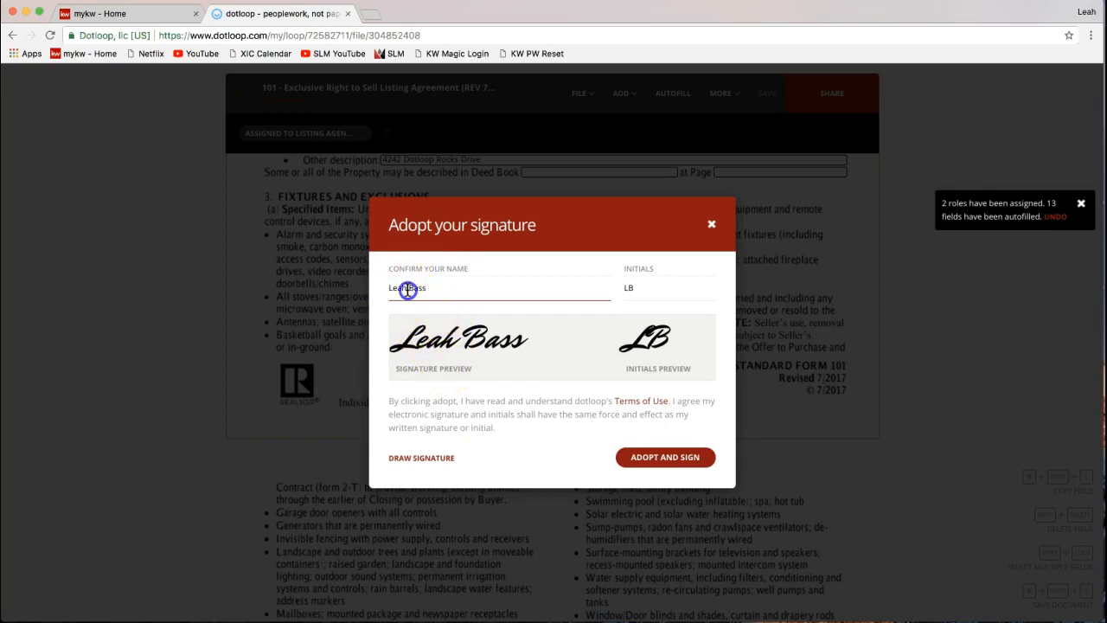
{"action": "type", "text": "Nicole"}
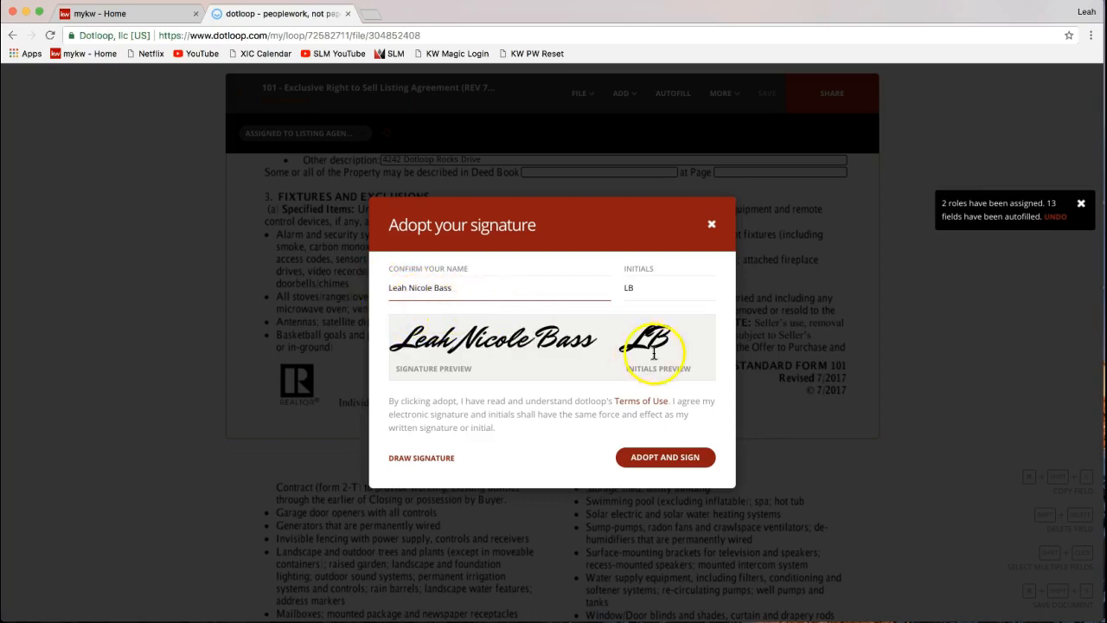
{"action": "left_click", "coordinate": [630, 287]}
{"action": "type", "text": "N"}
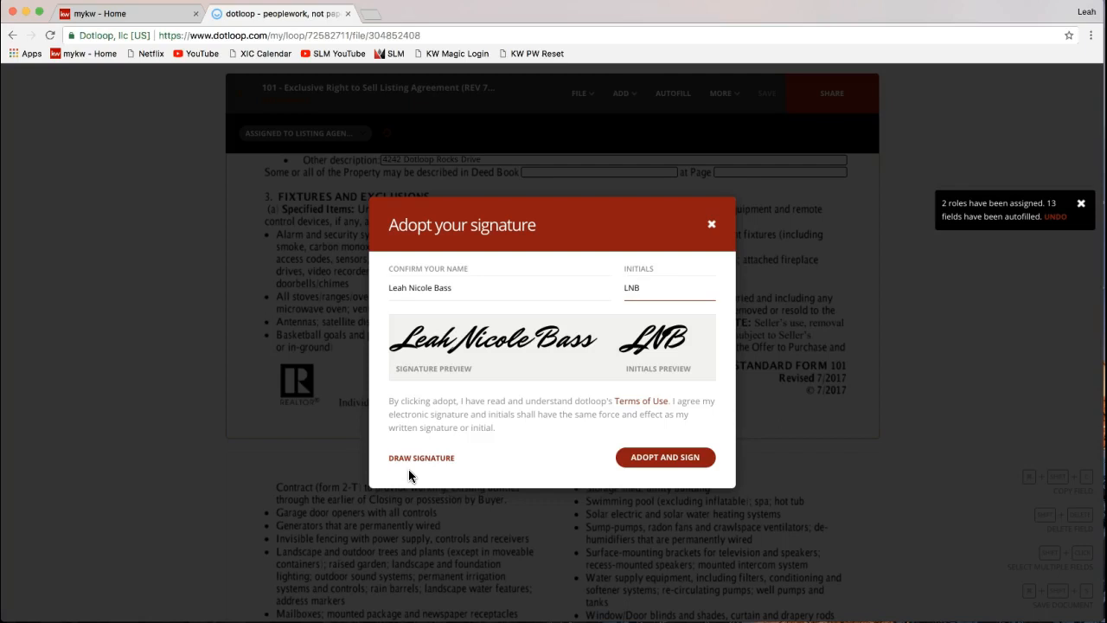
{"action": "left_click", "coordinate": [390, 292]}
{"action": "left_click", "coordinate": [655, 294]}
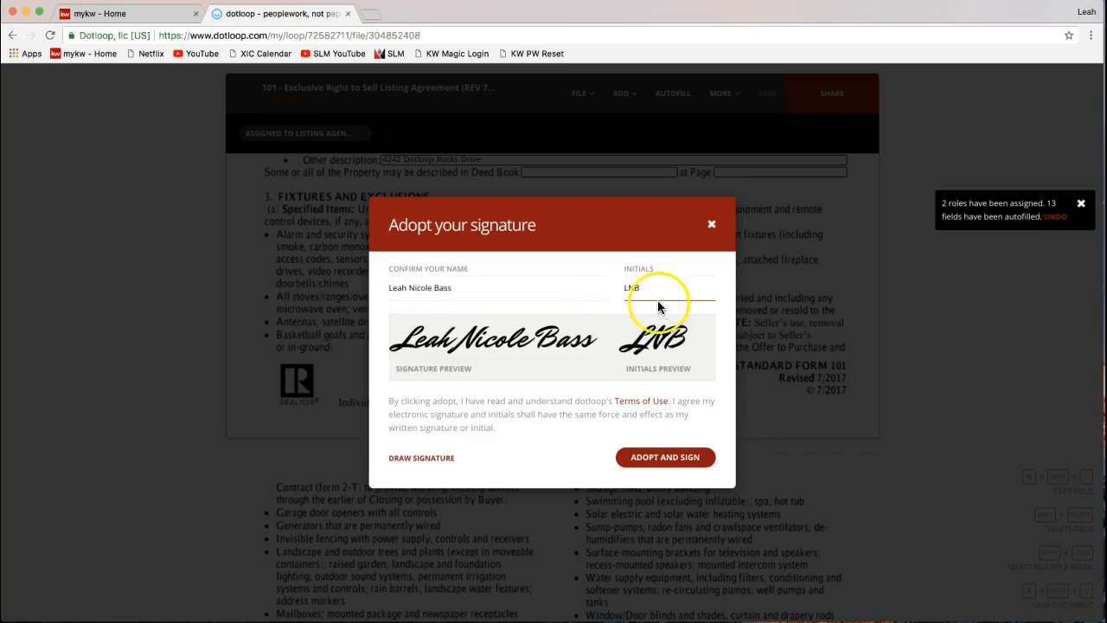
- Adopt the signature to stamp the agent initials on page 1, then inspect the seller initials field
{"action": "left_click", "coordinate": [662, 464]}
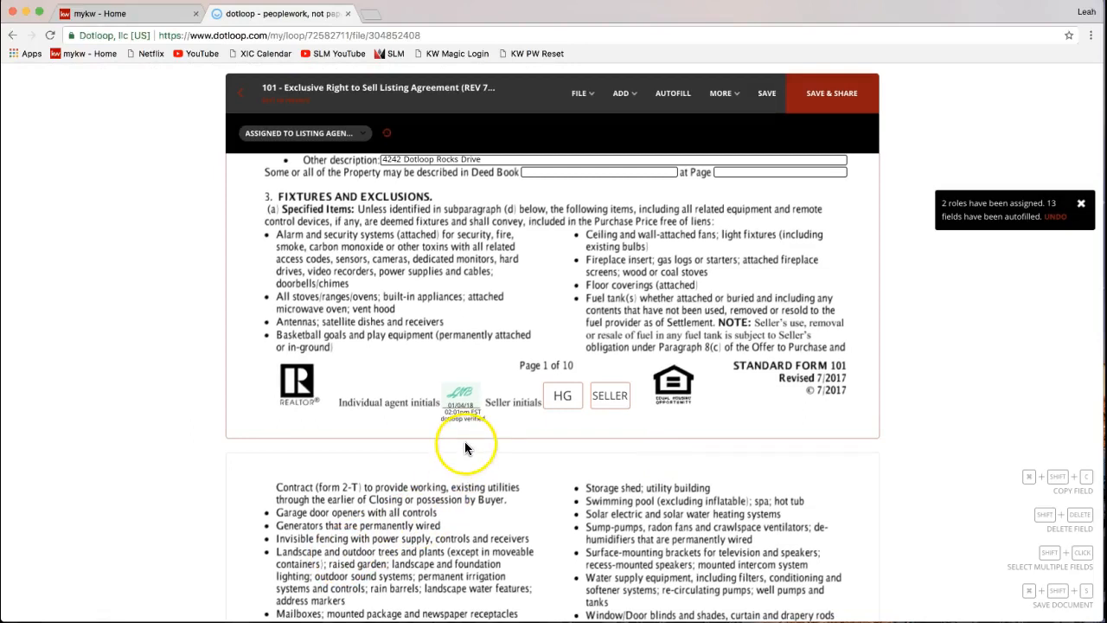
{"action": "scroll", "coordinate": [500, 400], "scroll_direction": "down", "scroll_amount": 2}
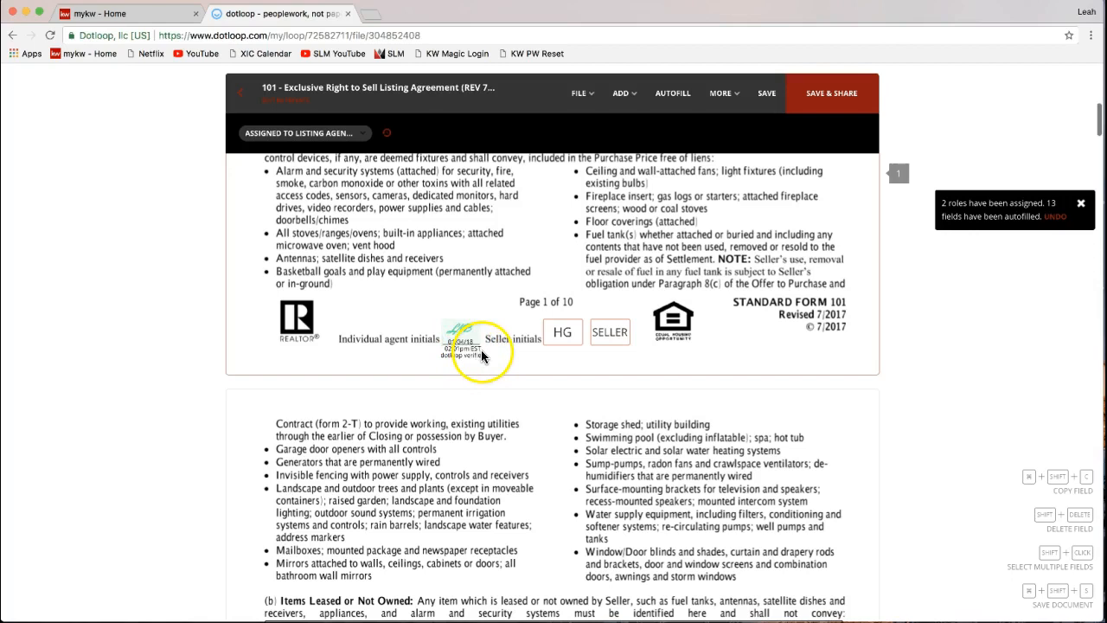
{"action": "left_click", "coordinate": [564, 338]}
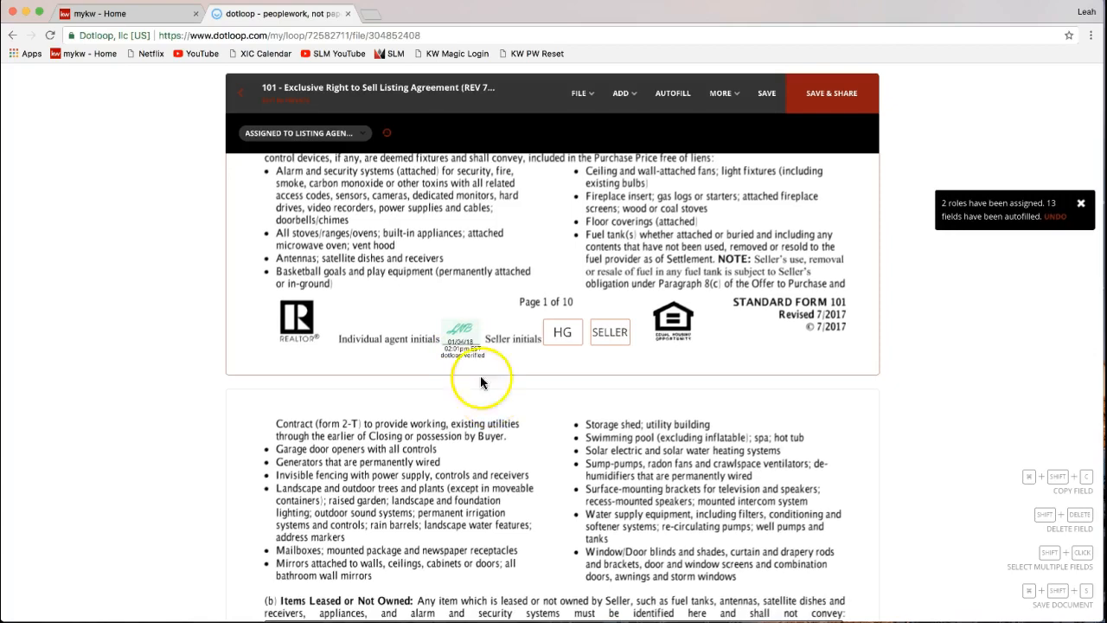
- Initial the agent field on page 2 with Sign Now and return to page 1
{"action": "scroll", "coordinate": [523, 409], "scroll_direction": "down", "scroll_amount": 1}
{"action": "scroll", "coordinate": [522, 412], "scroll_direction": "down", "scroll_amount": 10}
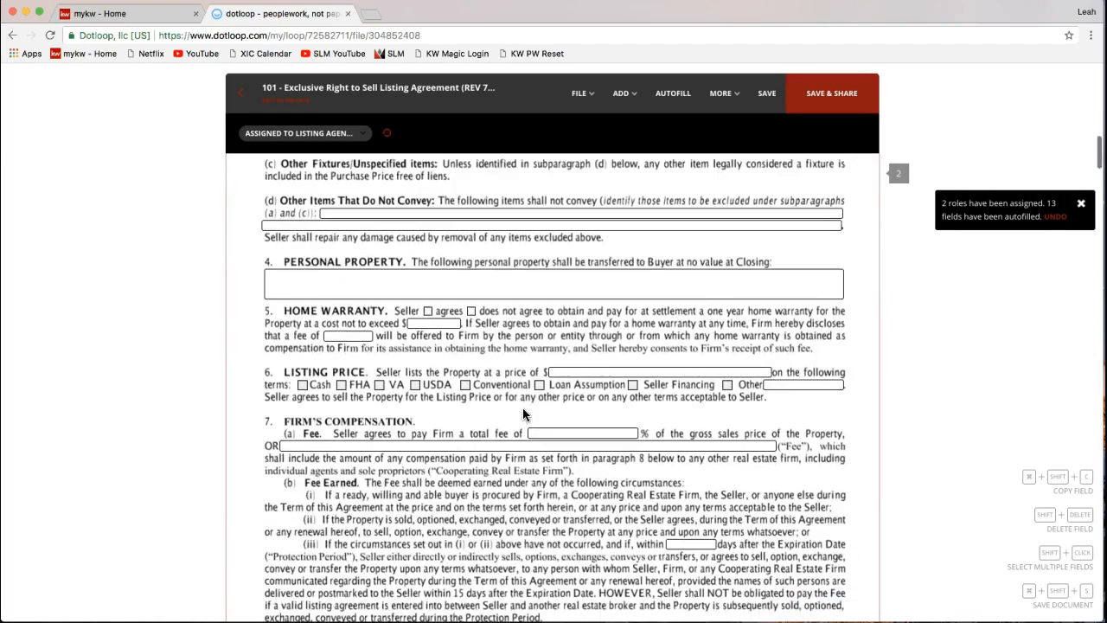
{"action": "scroll", "coordinate": [522, 414], "scroll_direction": "down", "scroll_amount": 5}
{"action": "mouse_move", "coordinate": [458, 372]}
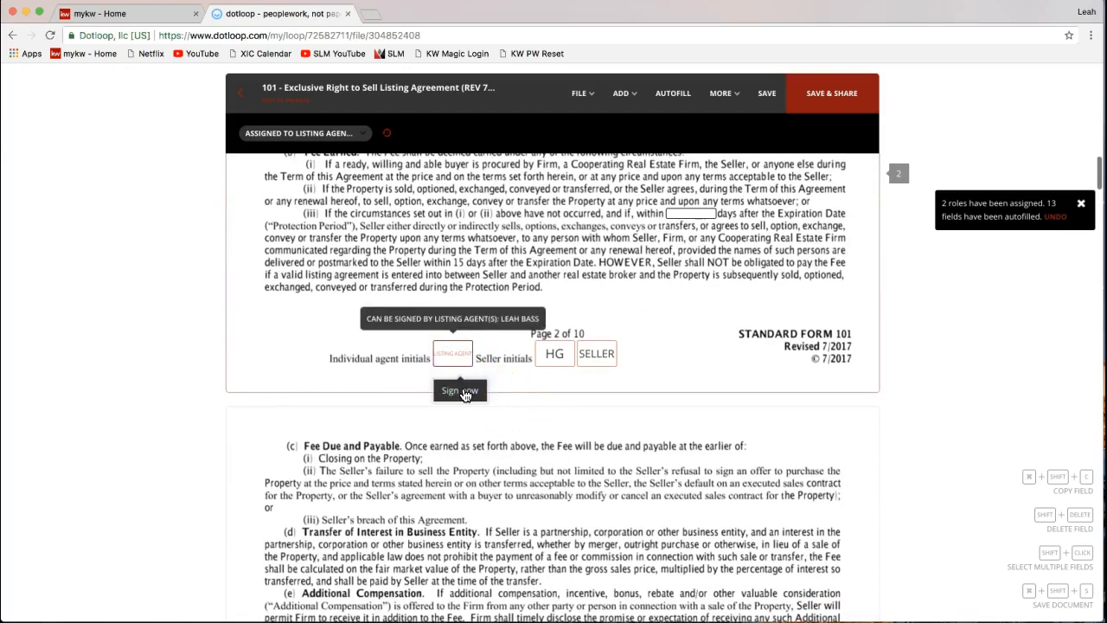
{"action": "left_click", "coordinate": [463, 392]}
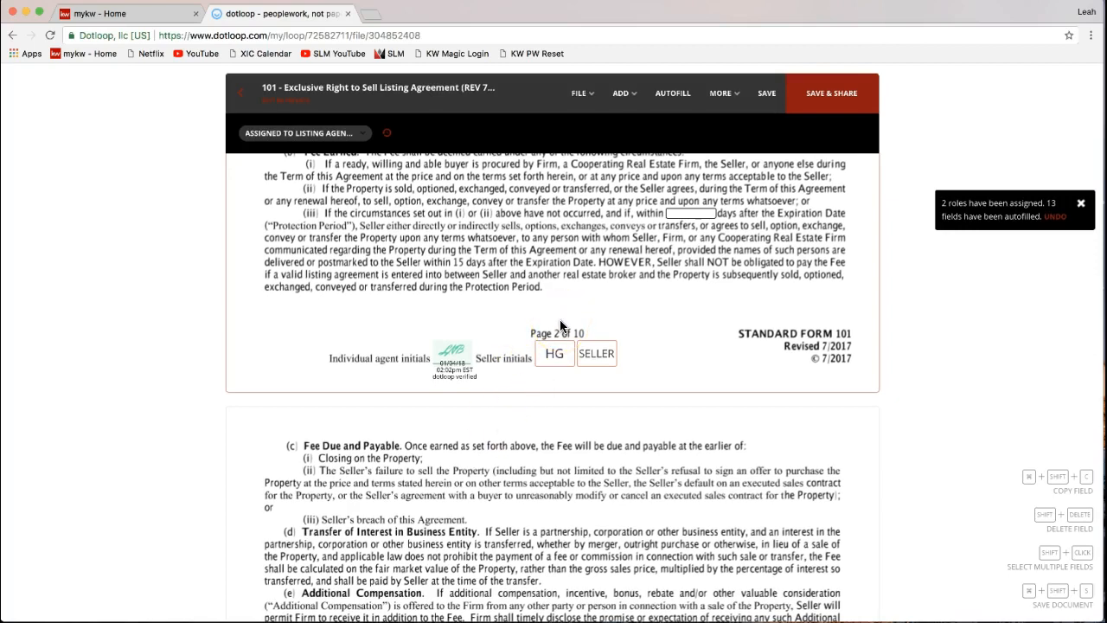
{"action": "scroll", "coordinate": [559, 315], "scroll_direction": "up", "scroll_amount": 5}
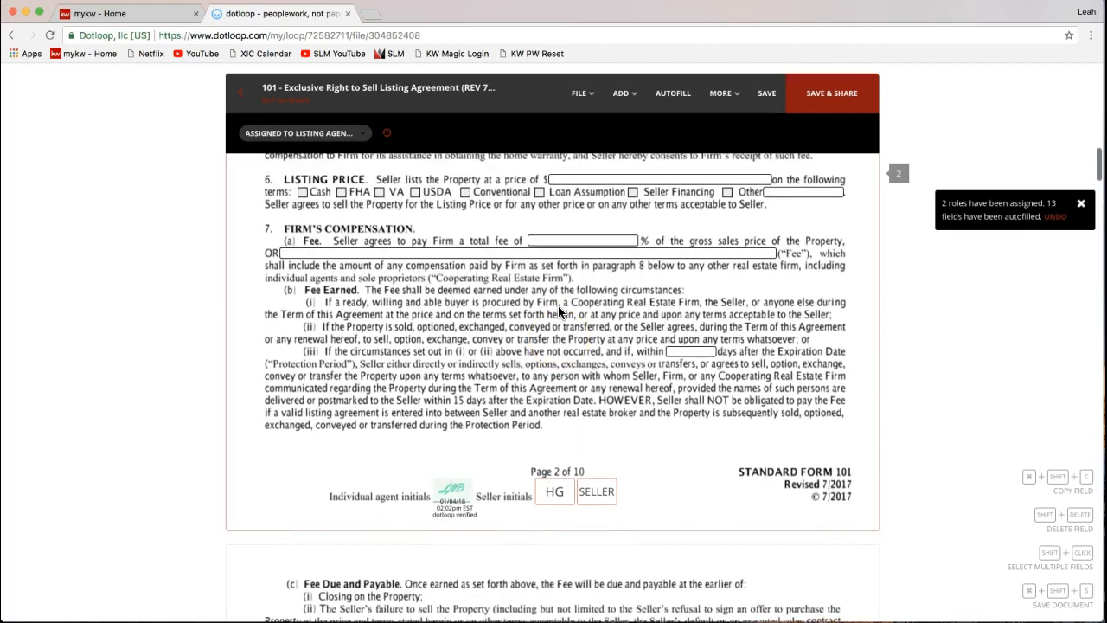
{"action": "scroll", "coordinate": [558, 305], "scroll_direction": "up", "scroll_amount": 10}
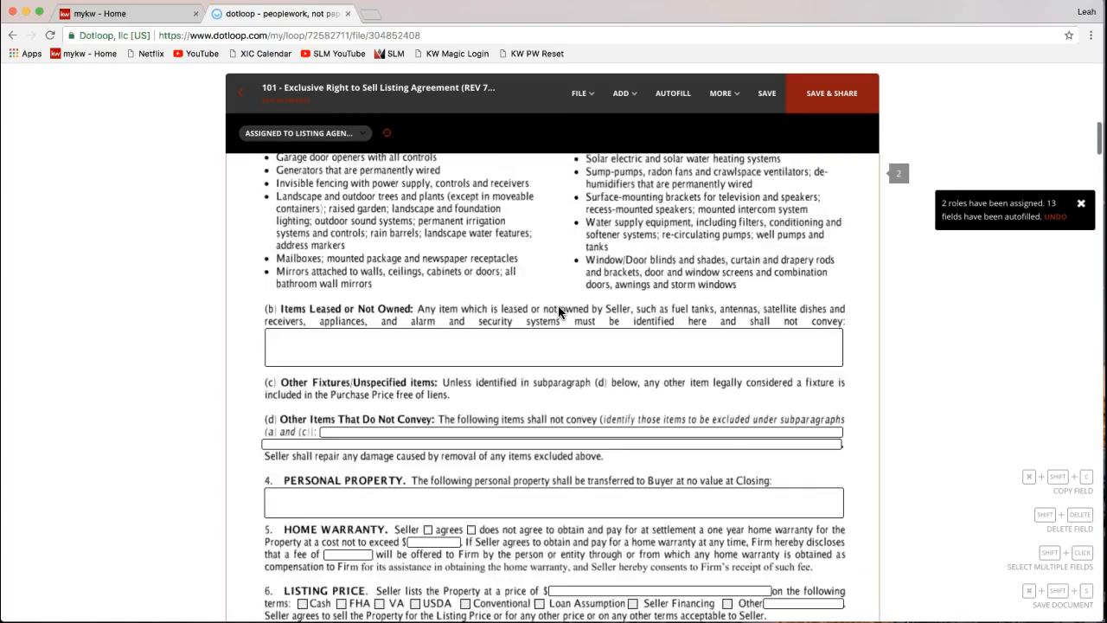
{"action": "scroll", "coordinate": [558, 311], "scroll_direction": "up", "scroll_amount": 9}
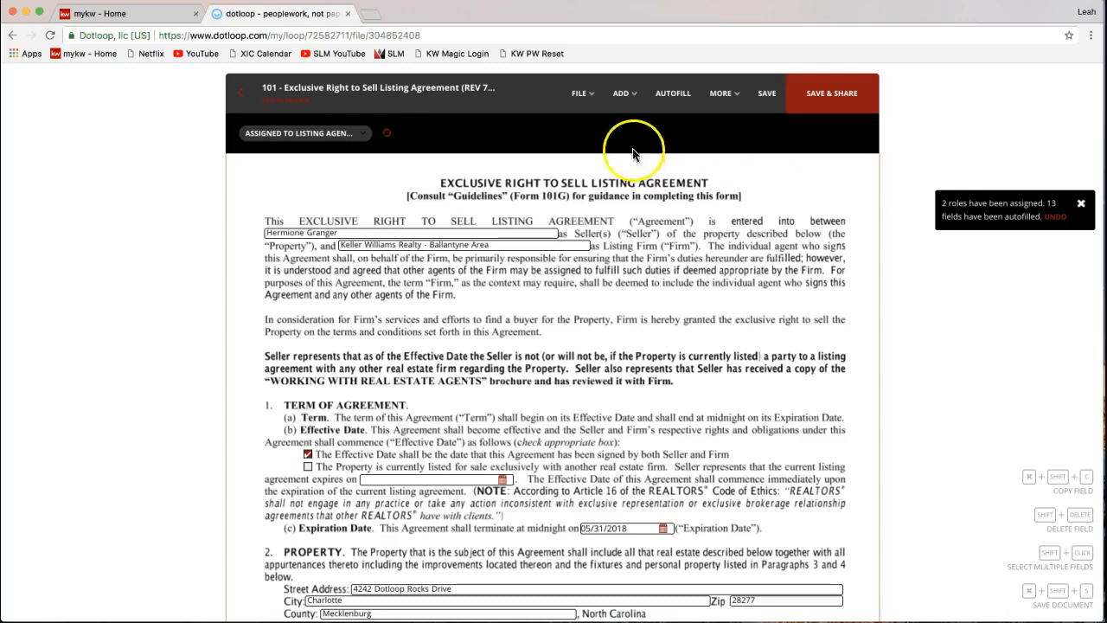
- Look through the File menu and close it without choosing anything
{"action": "left_click", "coordinate": [586, 108]}
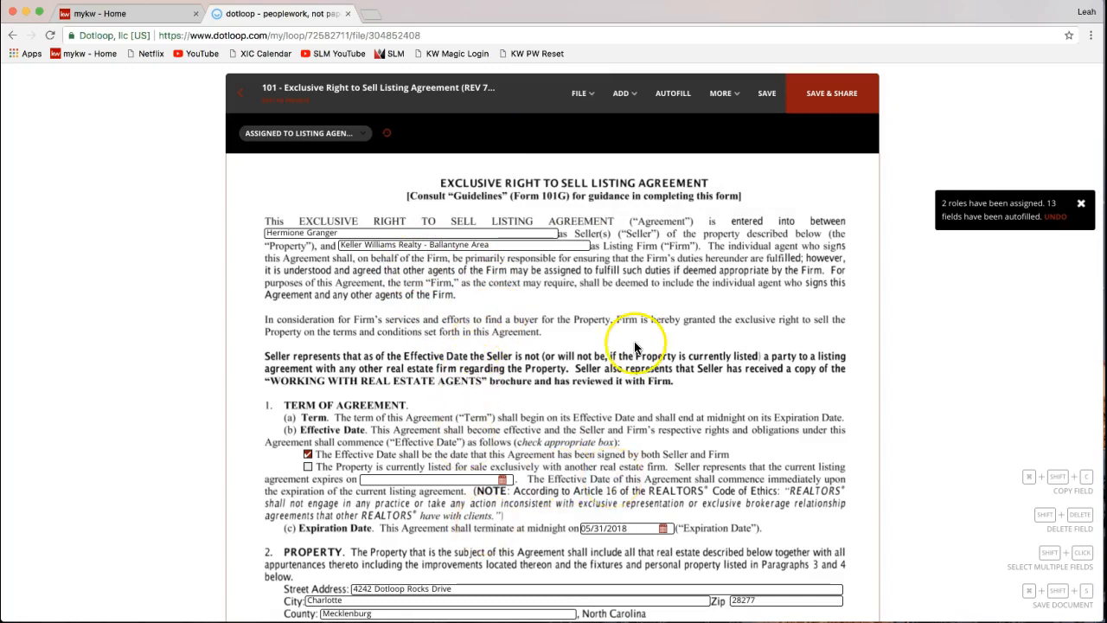
{"action": "mouse_move", "coordinate": [588, 111]}
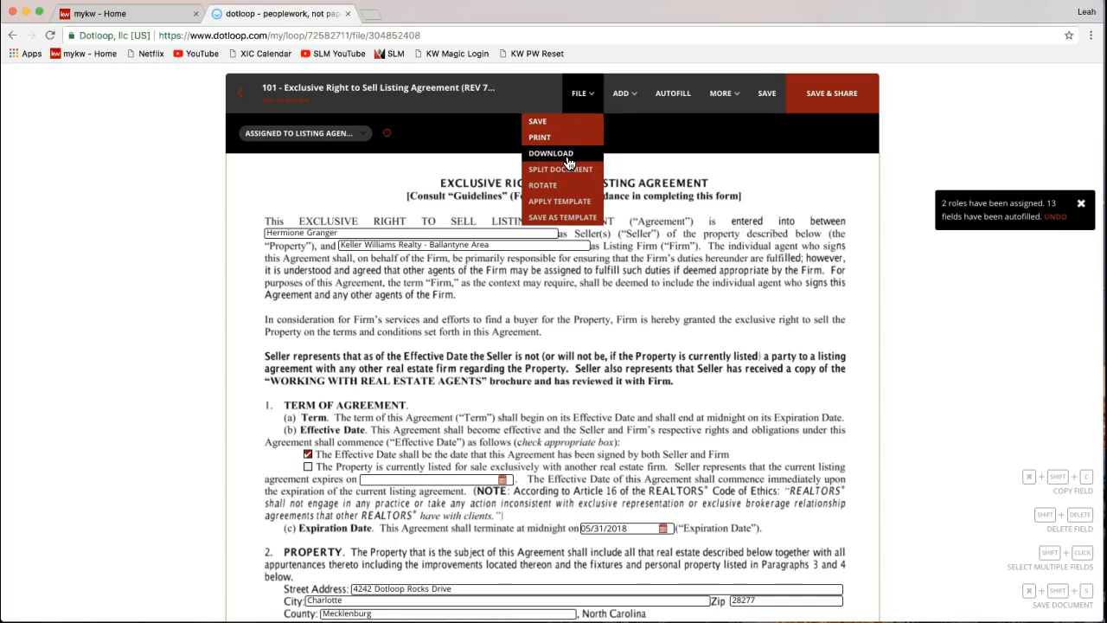
{"action": "left_click", "coordinate": [777, 214]}
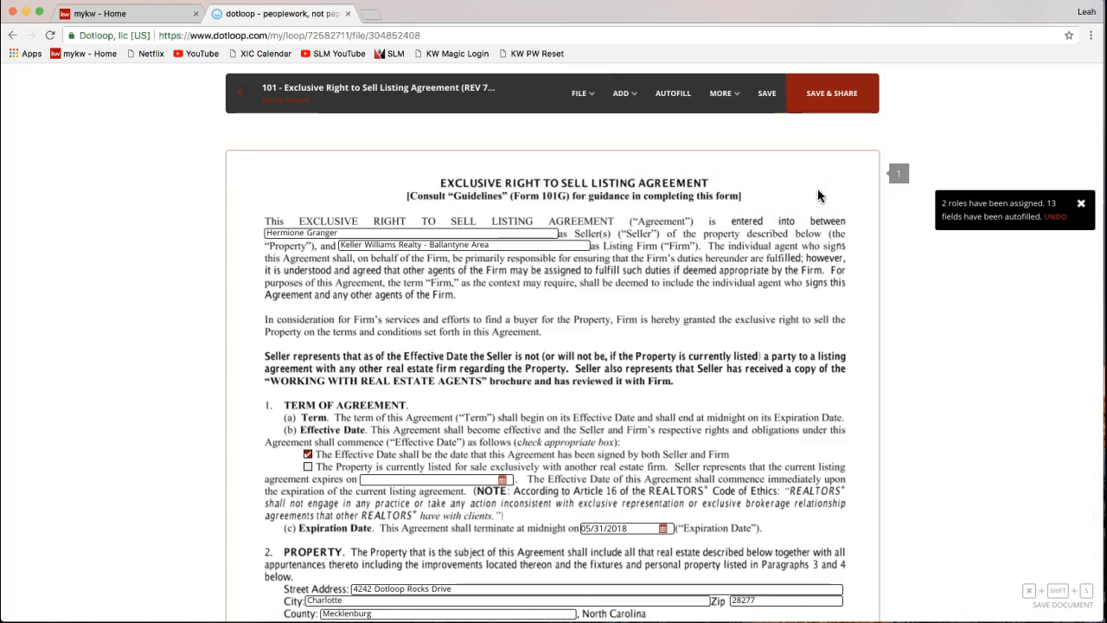
- Save and share the listing agreement from the SAVE & SHARE header button
{"action": "left_click", "coordinate": [825, 142]}
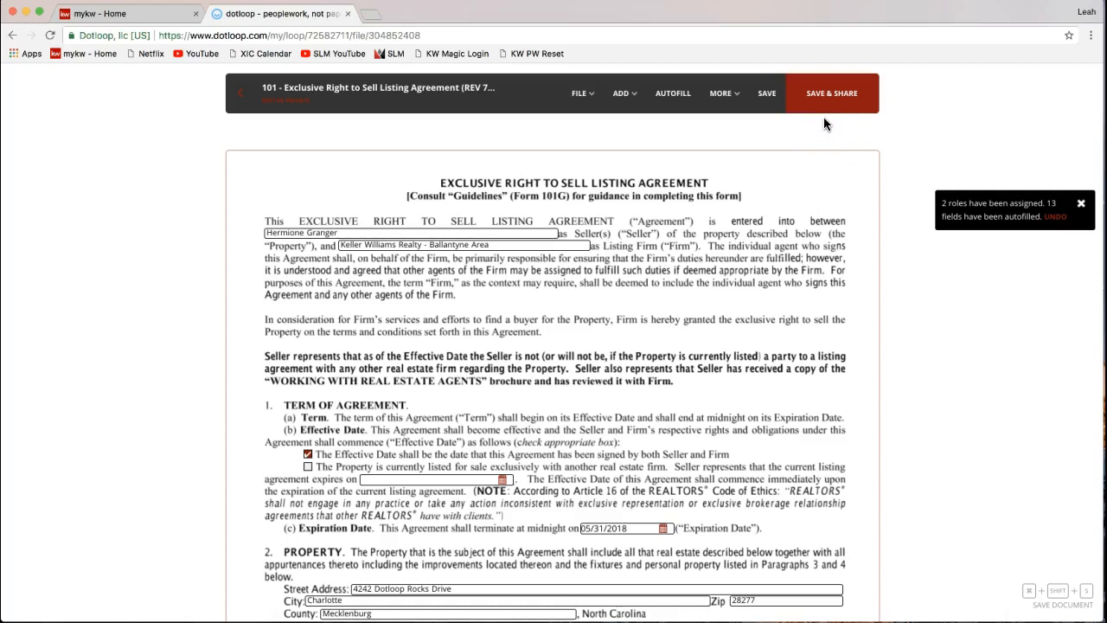
{"action": "left_click", "coordinate": [825, 116]}
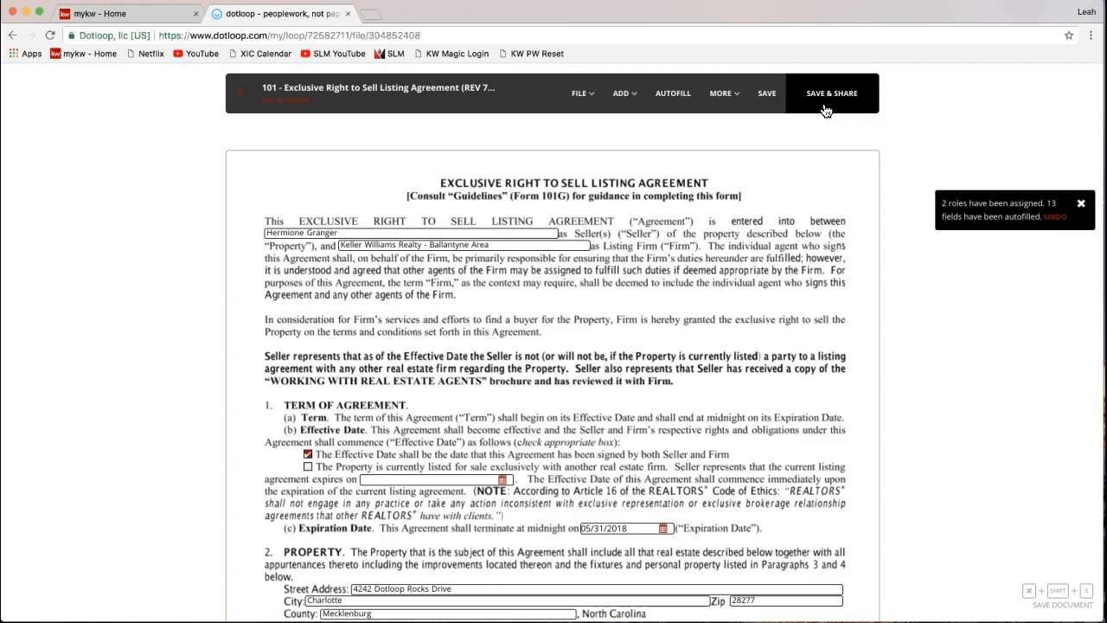
{"action": "left_click", "coordinate": [825, 109]}
- Open Share Document and point out the shared document, current access list and add-people section
{"action": "left_click", "coordinate": [855, 119]}
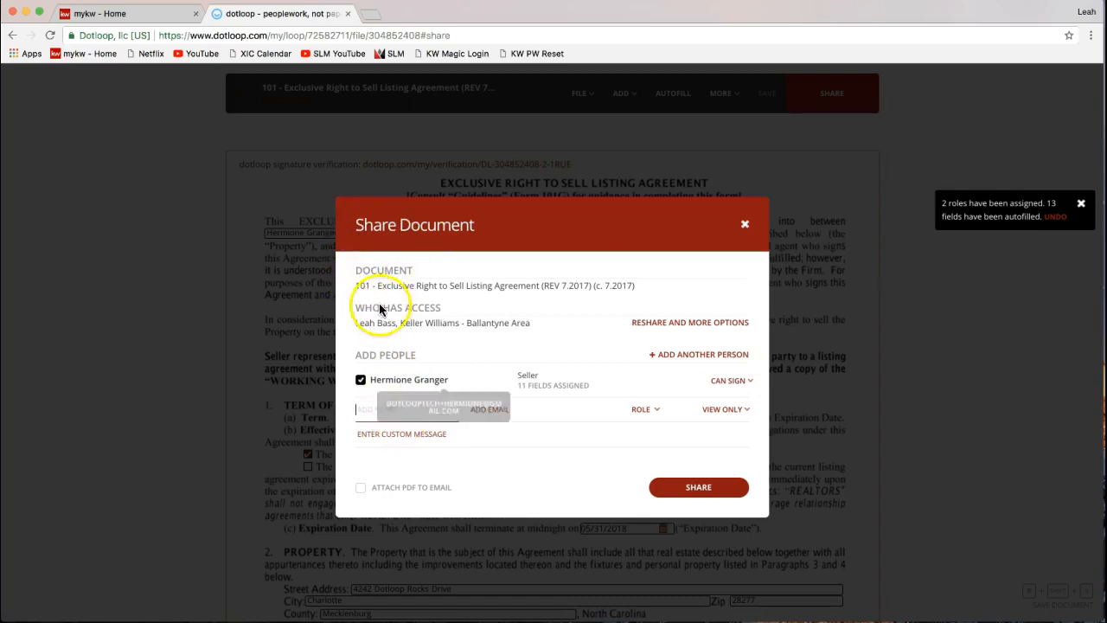
{"action": "left_click_drag", "start_coordinate": [357, 270], "coordinate": [413, 275]}
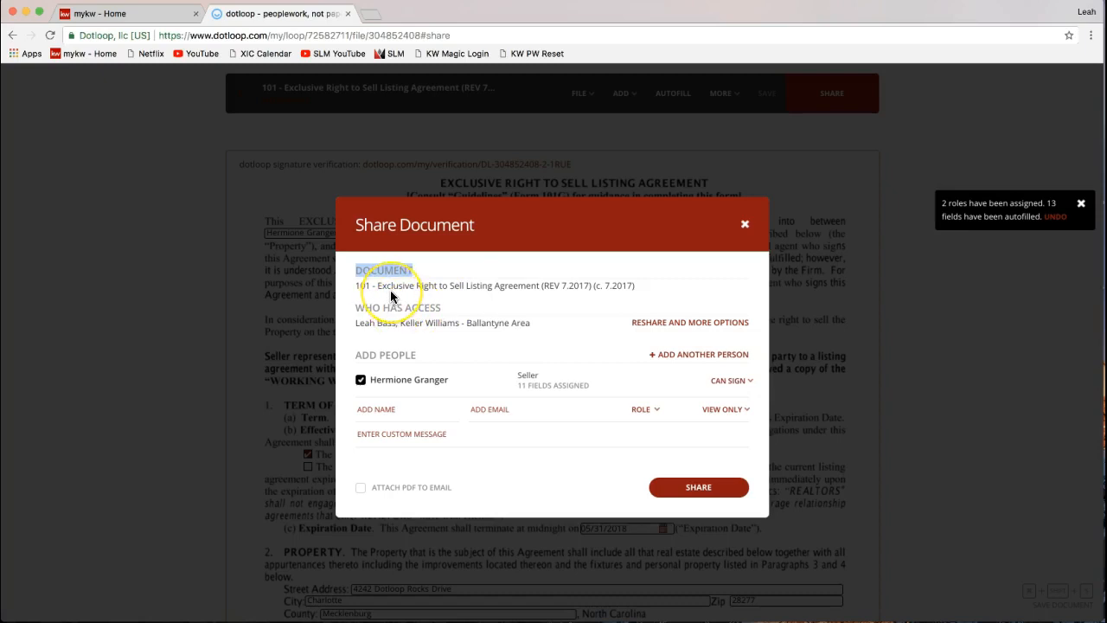
{"action": "left_click", "coordinate": [357, 313]}
{"action": "left_click_drag", "start_coordinate": [356, 314], "coordinate": [438, 309]}
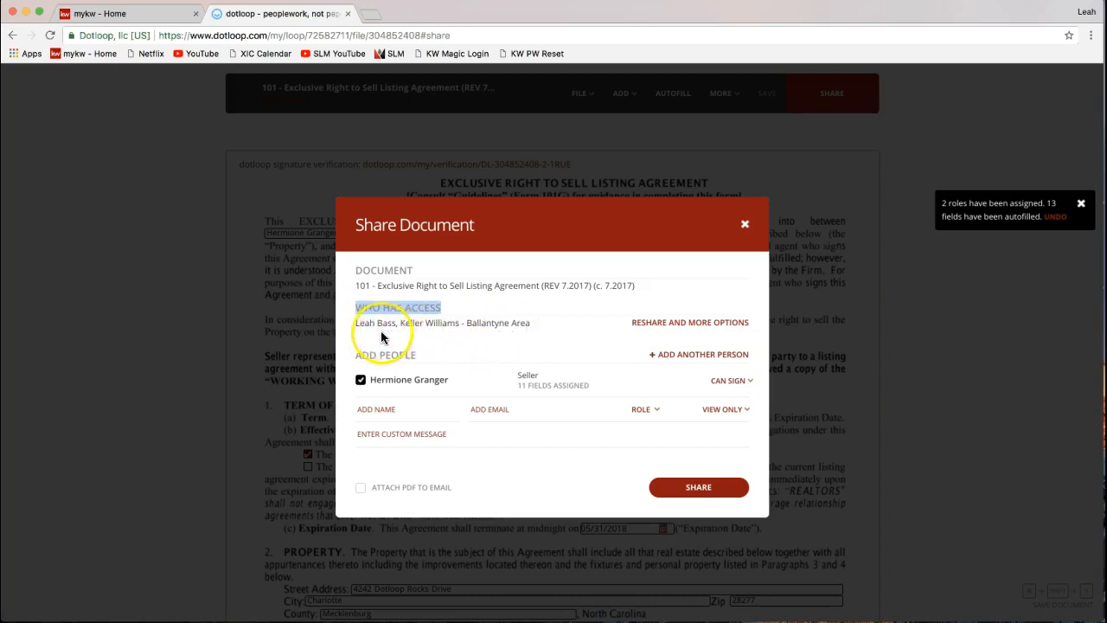
{"action": "left_click_drag", "start_coordinate": [356, 322], "coordinate": [526, 322]}
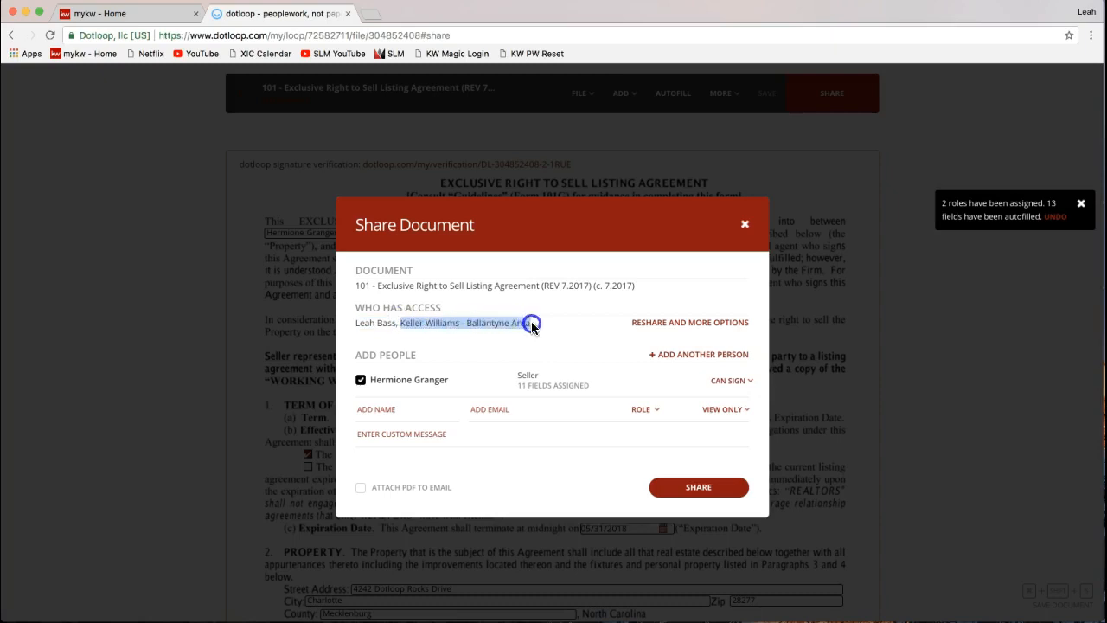
{"action": "left_click", "coordinate": [413, 328]}
{"action": "left_click_drag", "start_coordinate": [355, 355], "coordinate": [424, 351]}
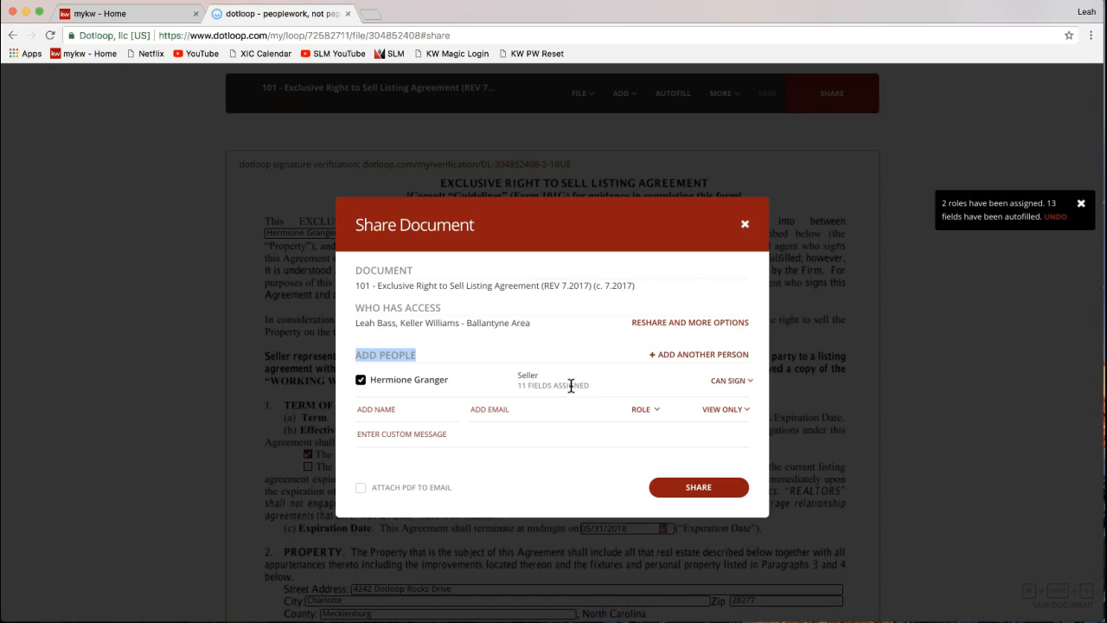
- Try the new person's name and email fields, then open the seller's CAN SIGN access options
{"action": "left_click", "coordinate": [706, 390]}
{"action": "left_click", "coordinate": [403, 411]}
{"action": "left_click", "coordinate": [403, 412]}
{"action": "left_click", "coordinate": [503, 414]}
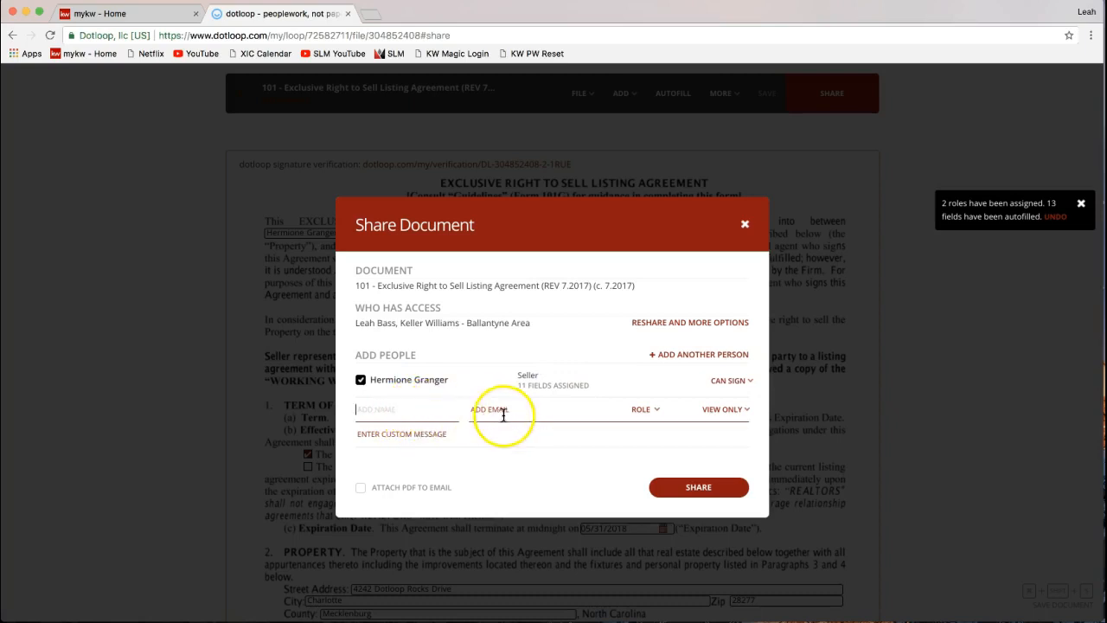
{"action": "left_click", "coordinate": [742, 388]}
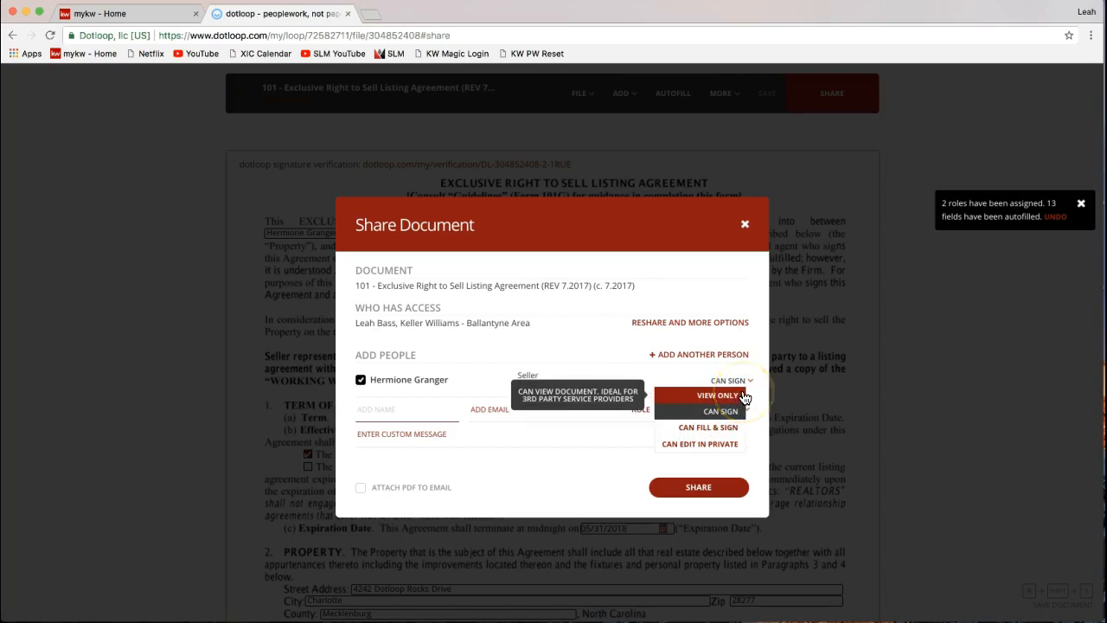
{"action": "left_click", "coordinate": [683, 402]}
{"action": "left_click", "coordinate": [398, 410]}
{"action": "type", "text": "Mom Granger"}
{"action": "left_click", "coordinate": [520, 413]}
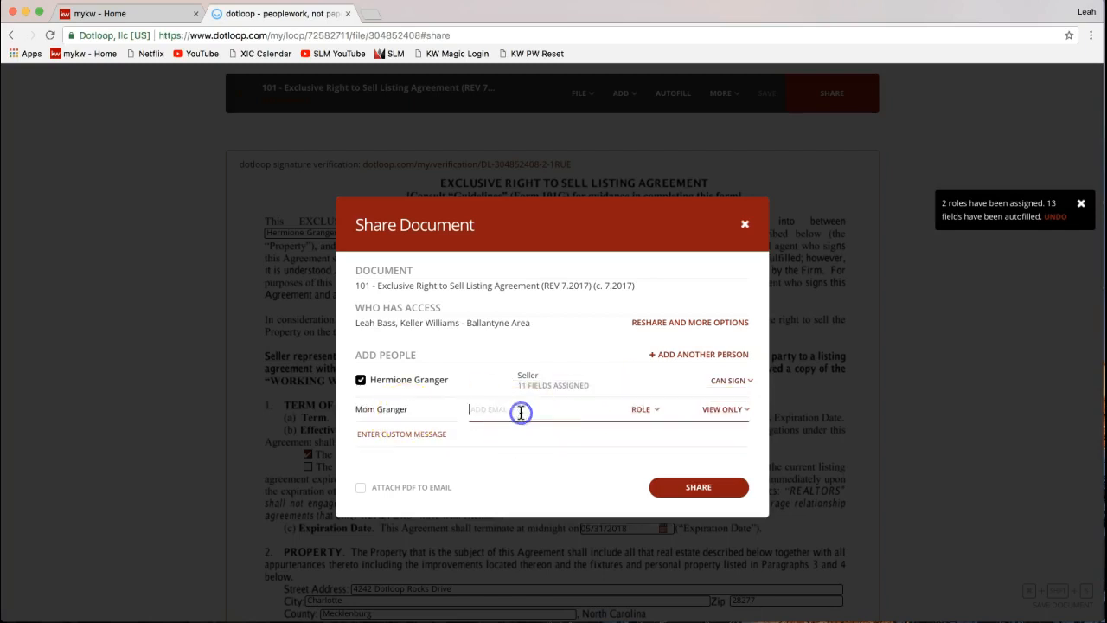
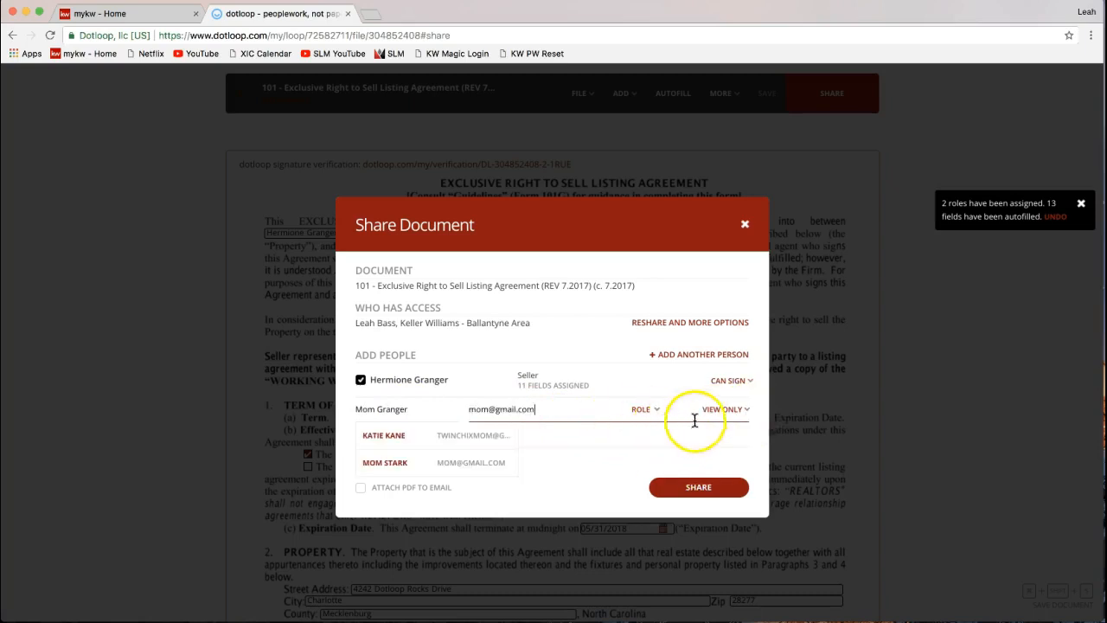
{"action": "left_click", "coordinate": [722, 411]}
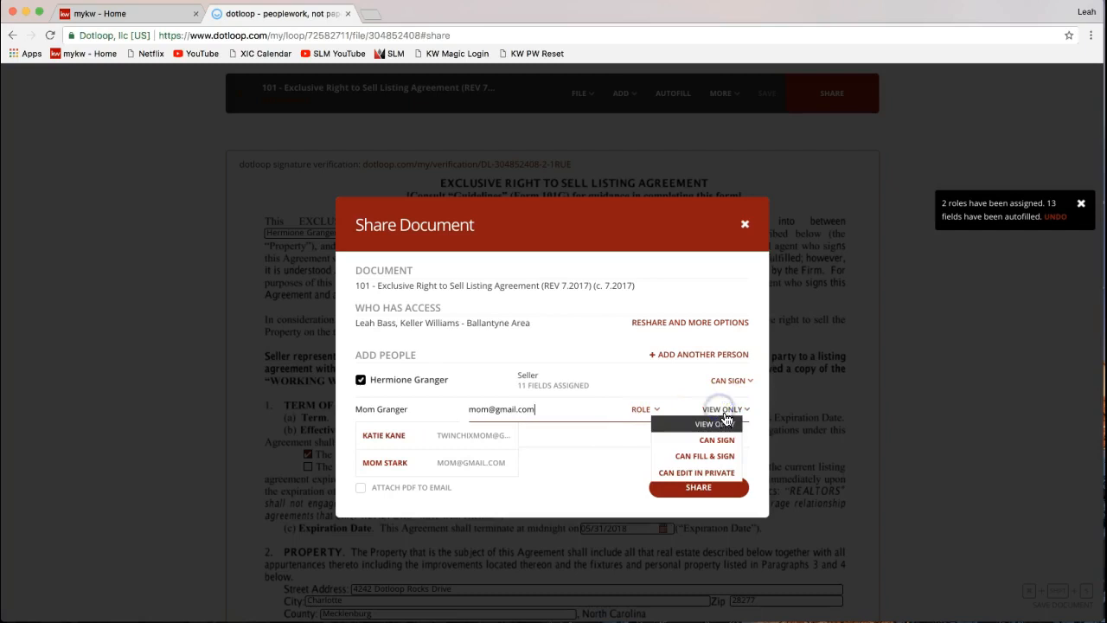
{"action": "left_click", "coordinate": [723, 422]}
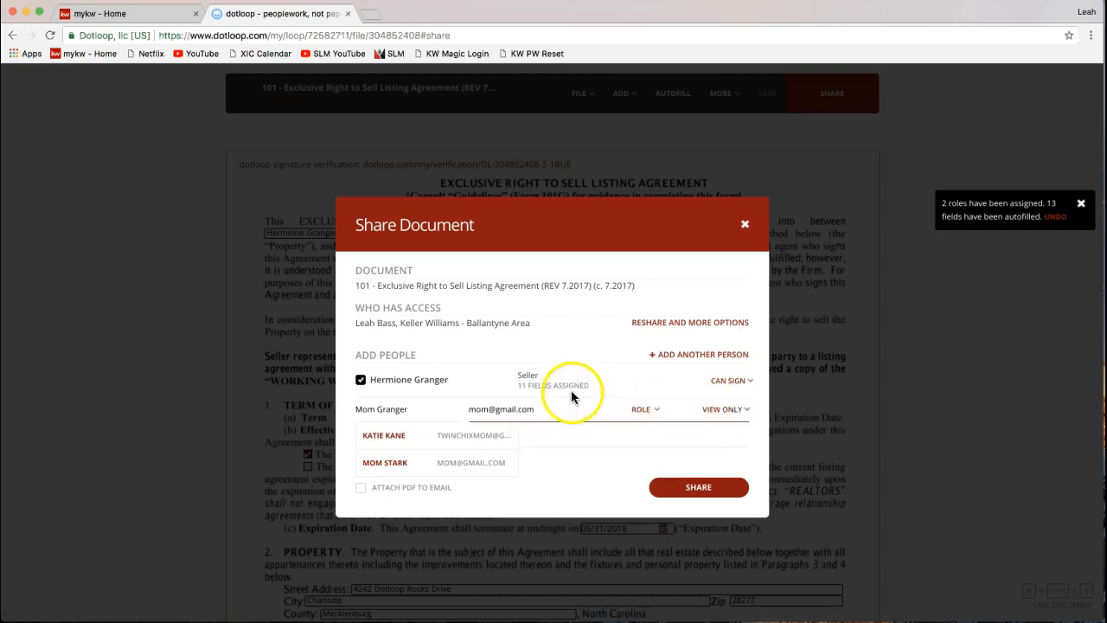
{"action": "left_click", "coordinate": [537, 296]}
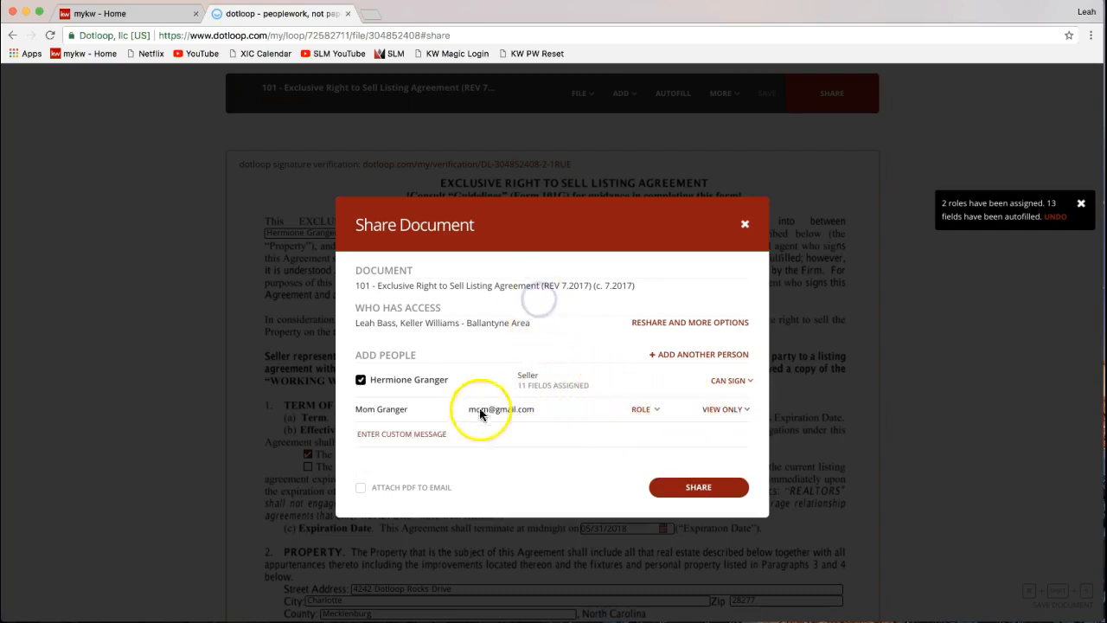
{"action": "left_click", "coordinate": [485, 416]}
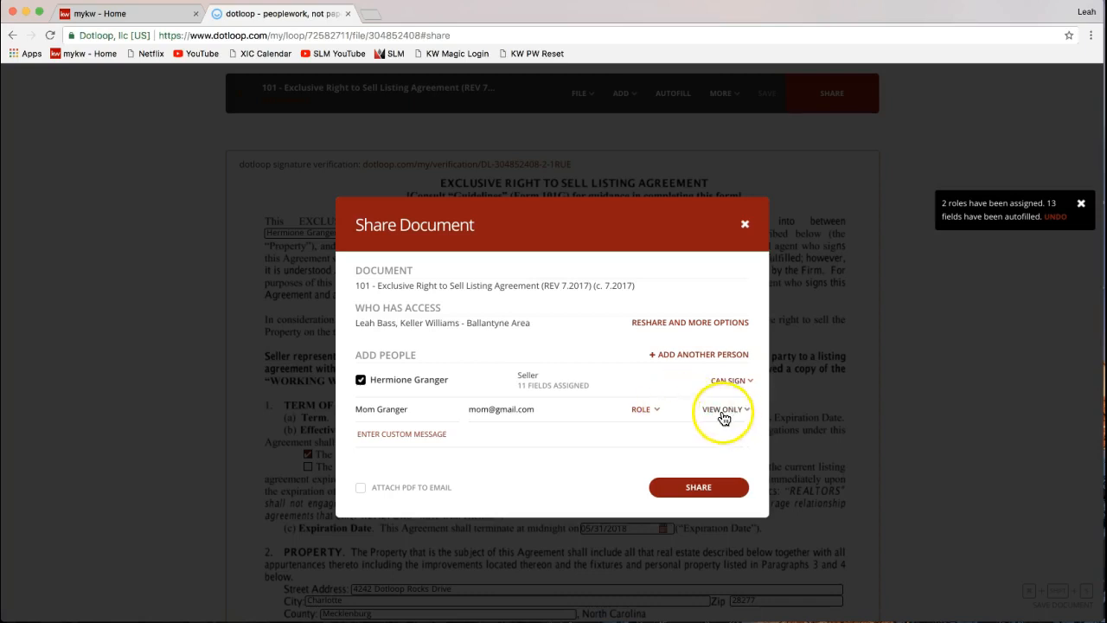
{"action": "triple_click", "coordinate": [405, 414]}
{"action": "key", "text": "BackSpace"}
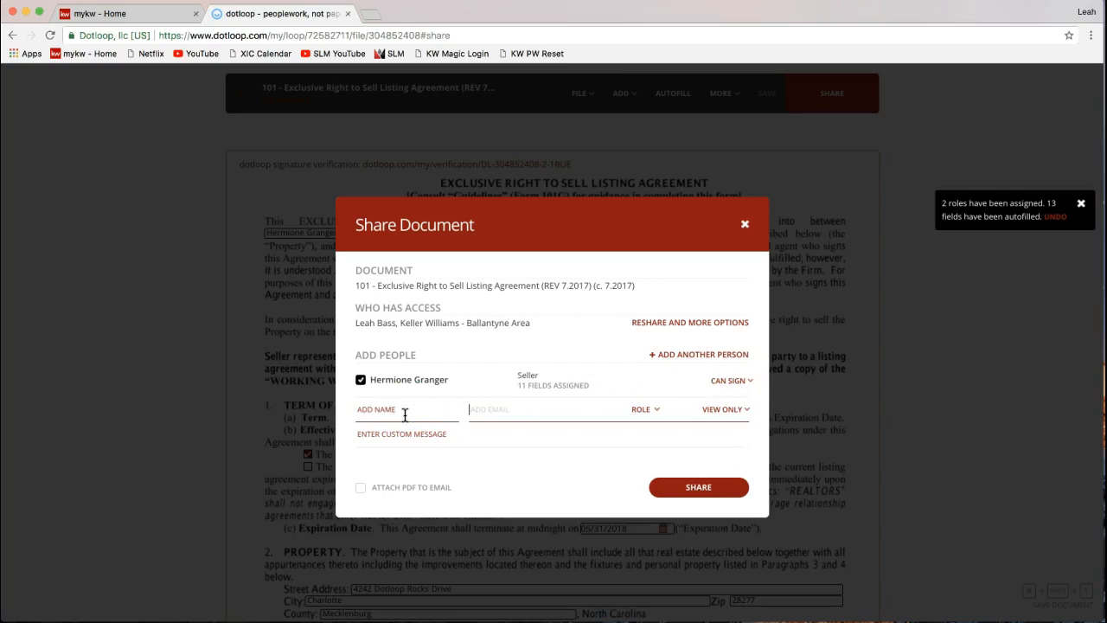
{"action": "left_click", "coordinate": [731, 381]}
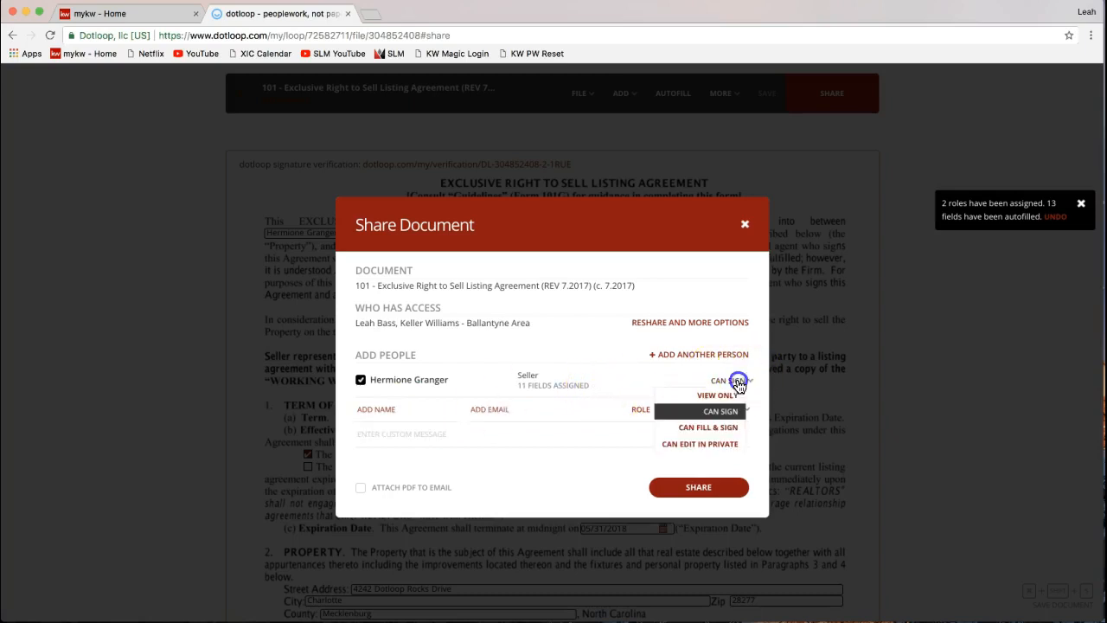
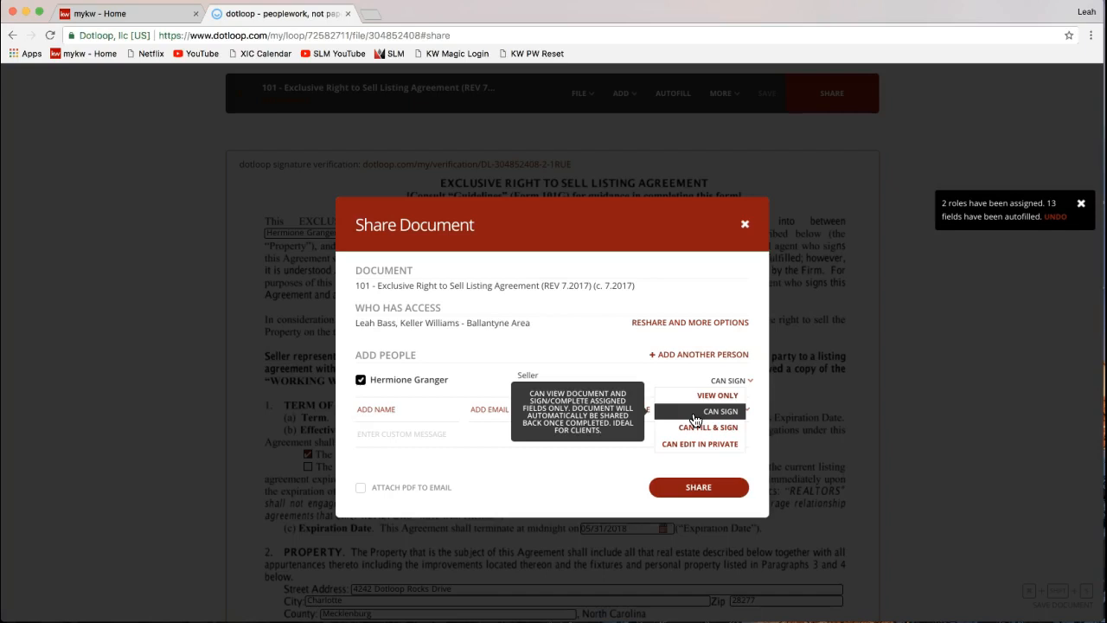
- Keep the seller's access at Can sign and share the Exclusive Right to Sell Listing Agreement
{"action": "left_click", "coordinate": [694, 415]}
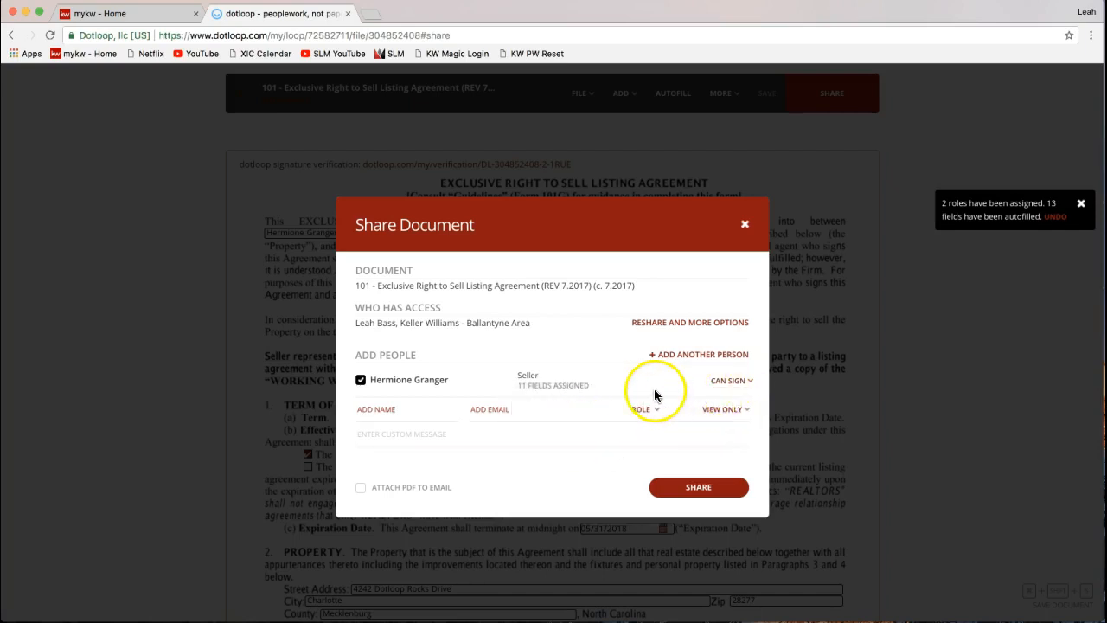
{"action": "left_click", "coordinate": [683, 489]}
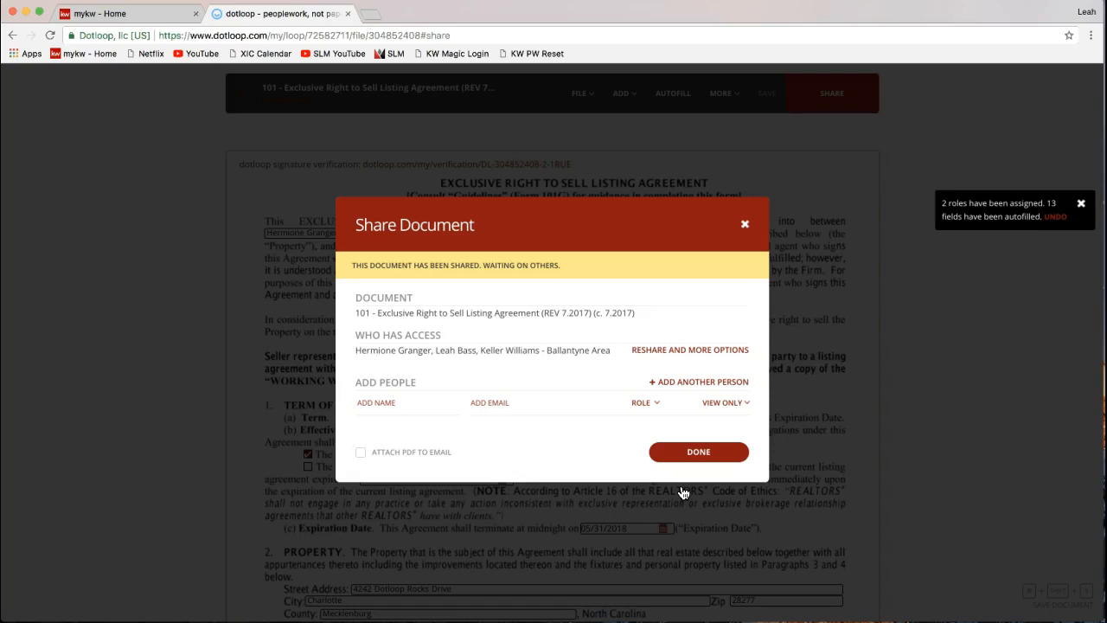
- Highlight the 'This document has been shared' confirmation, then close the Share Document dialog
{"action": "left_click", "coordinate": [349, 267]}
{"action": "left_click_drag", "start_coordinate": [349, 267], "coordinate": [571, 271]}
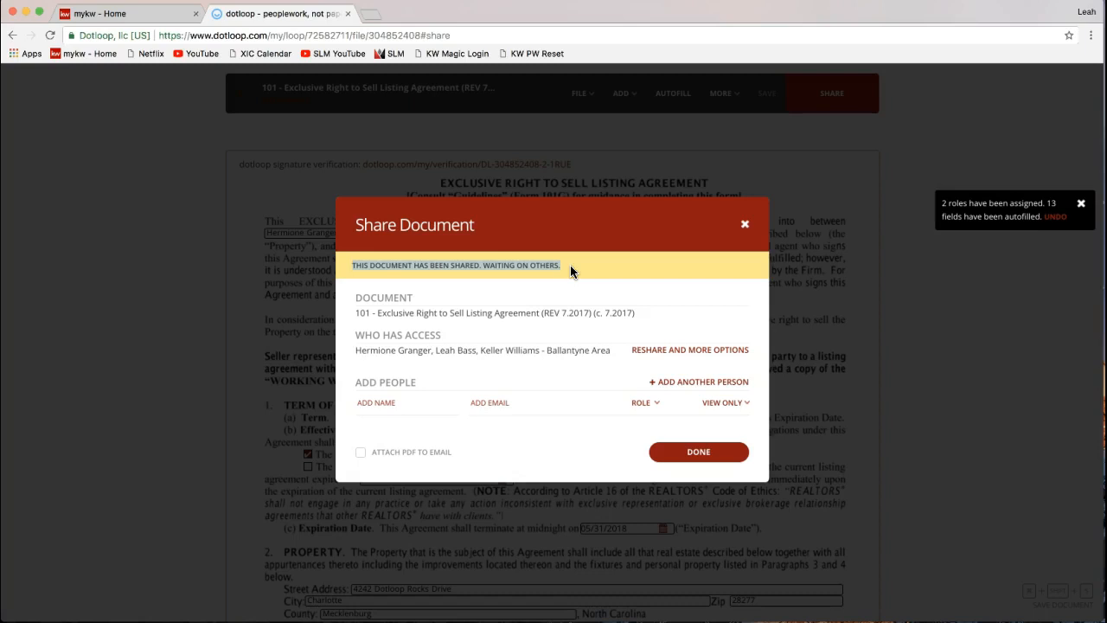
{"action": "left_click", "coordinate": [747, 228]}
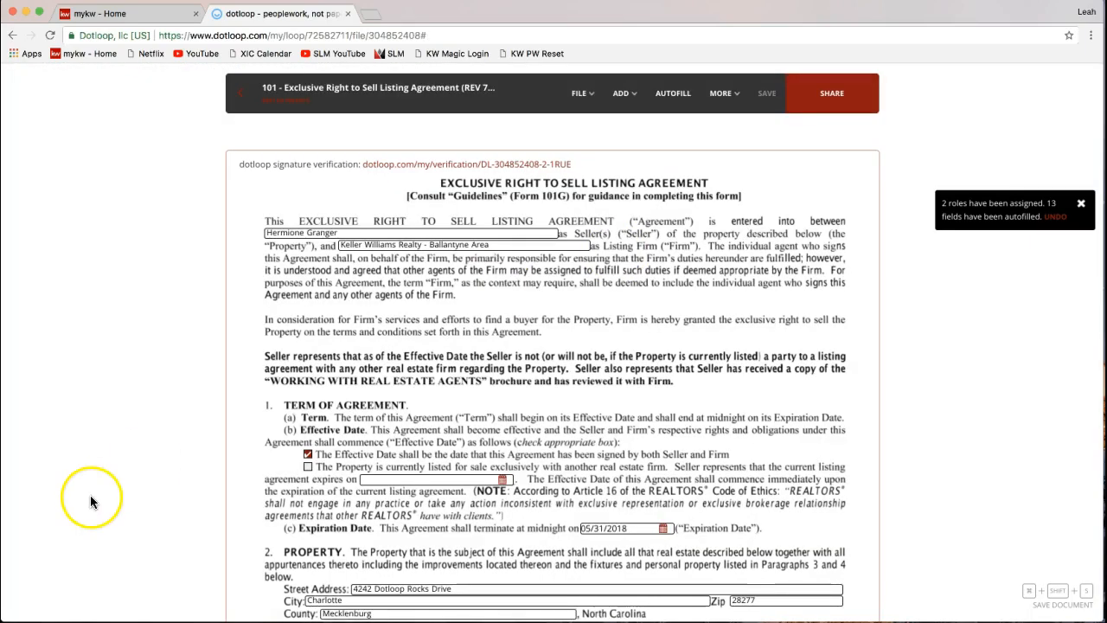